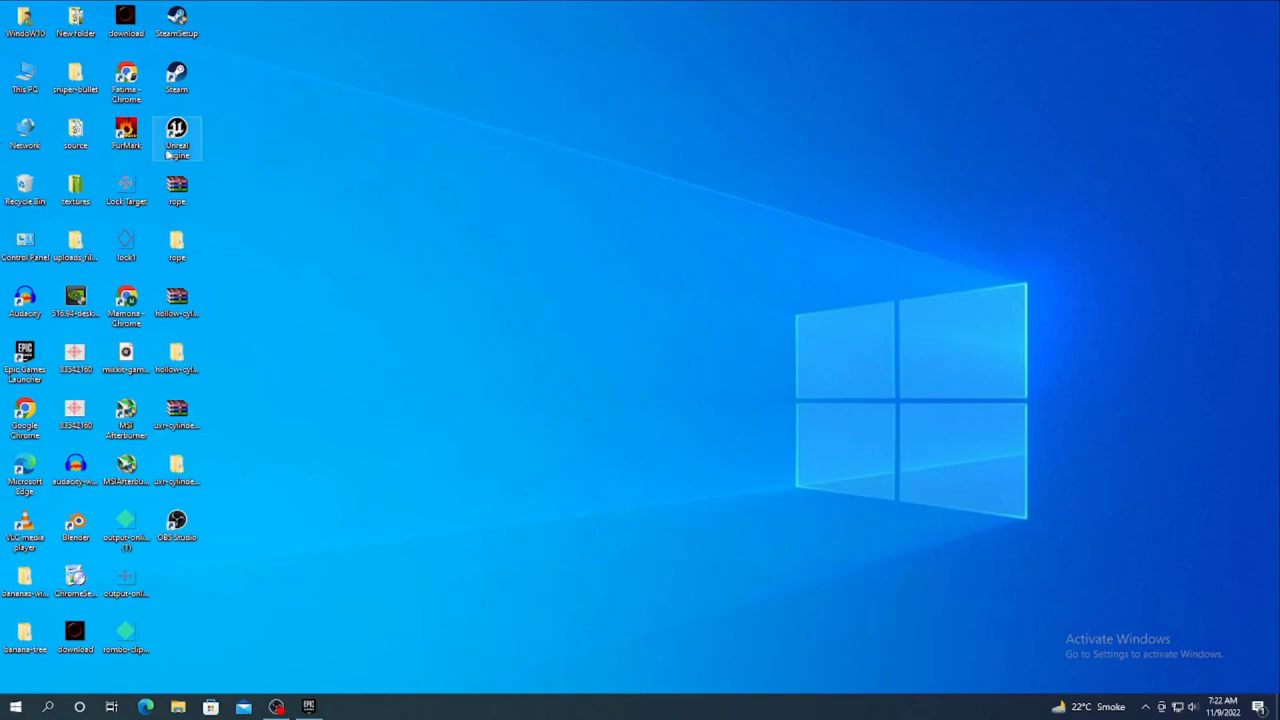
# - Launch Unreal Engine from its desktop shortcut to reach the Project Browser
pyautogui.click(177, 146)
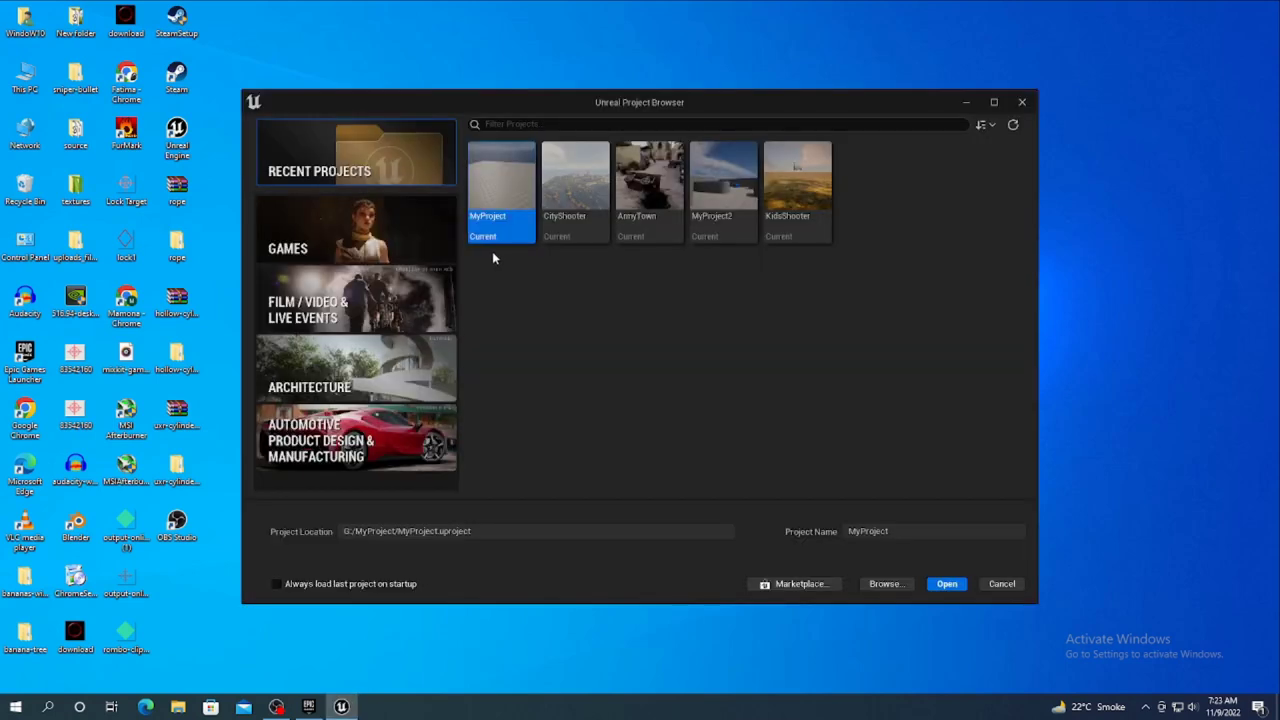
# - Create a First Person Blueprint project named MuzzleFlashProject on drive G:\
pyautogui.click(416, 228)
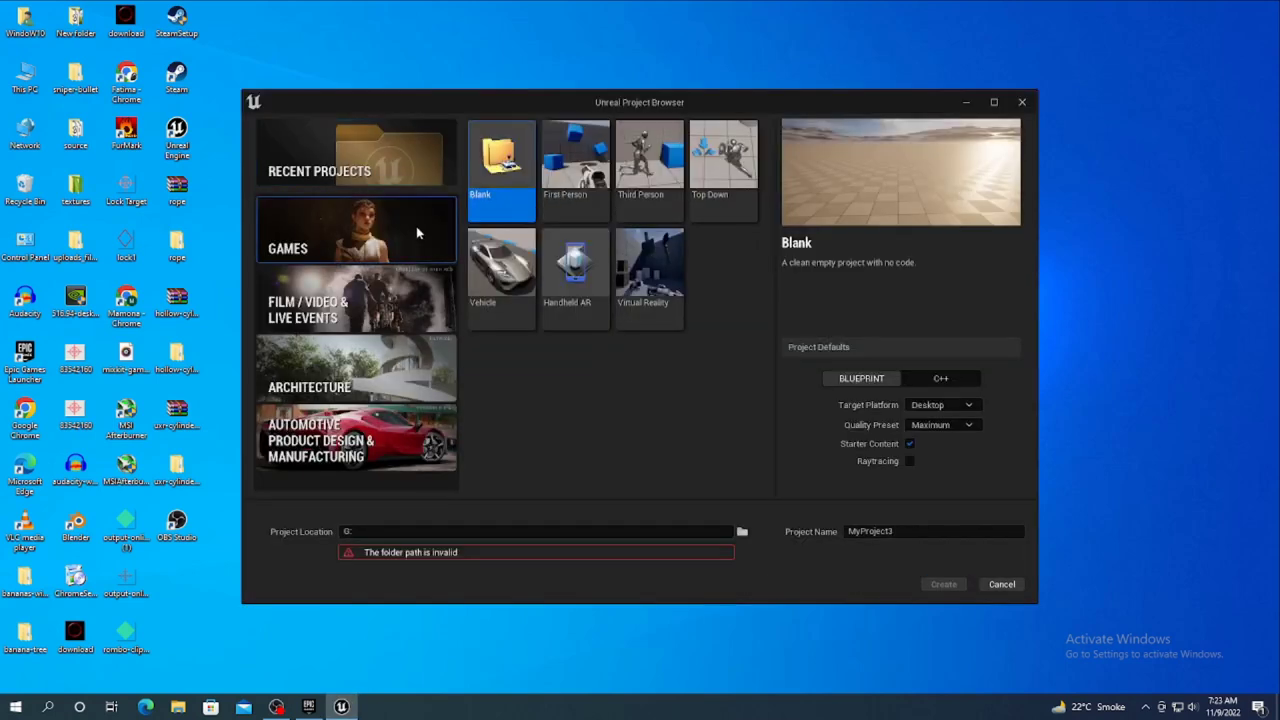
pyautogui.click(570, 175)
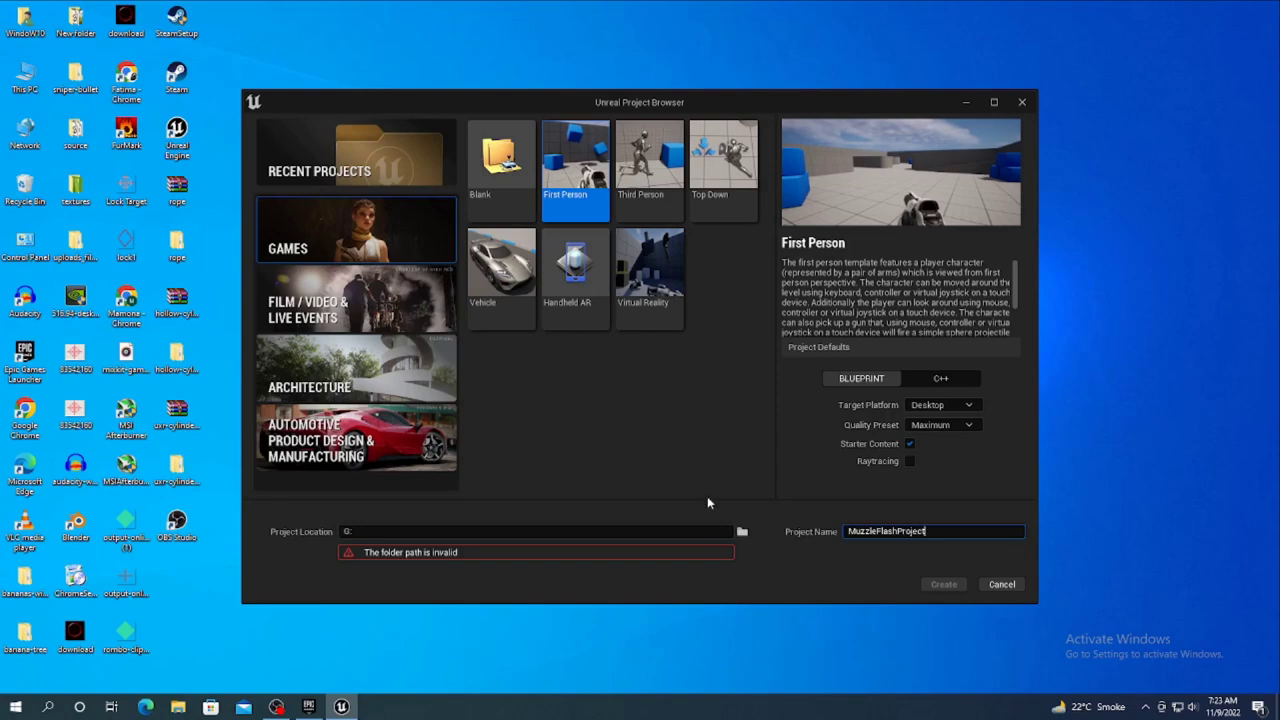
pyautogui.click(745, 531)
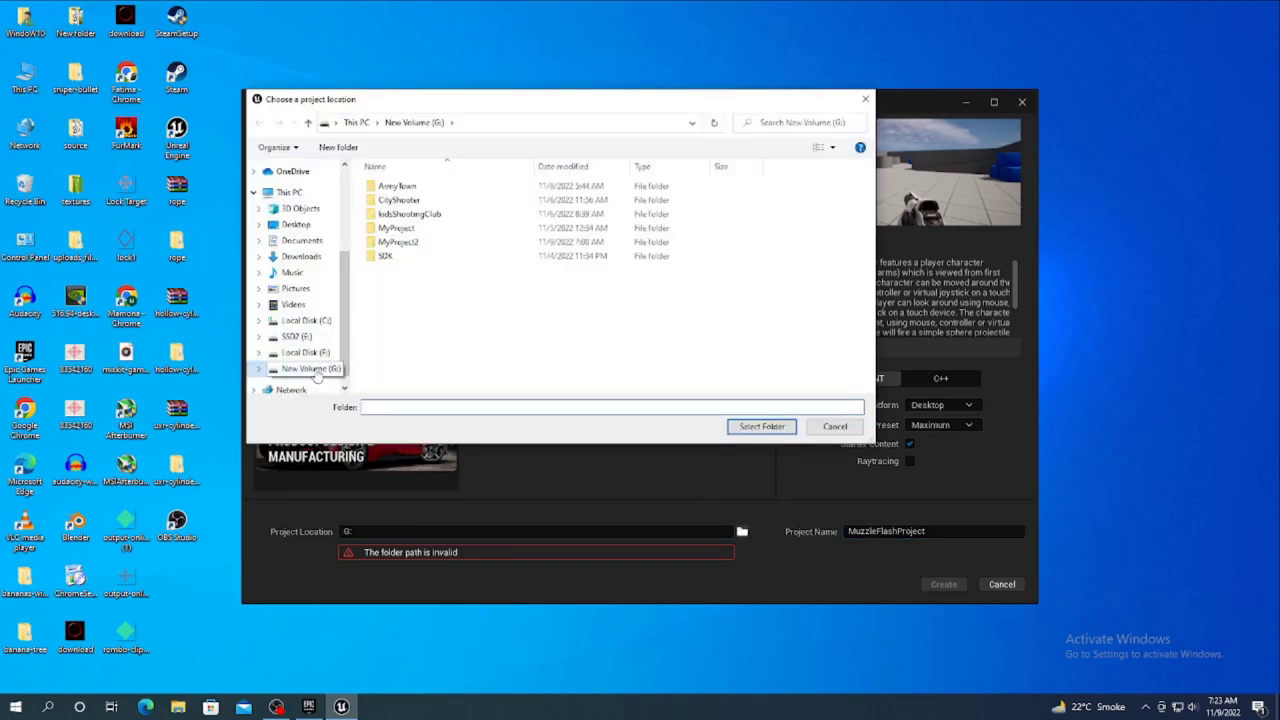
pyautogui.click(315, 368)
pyautogui.click(760, 426)
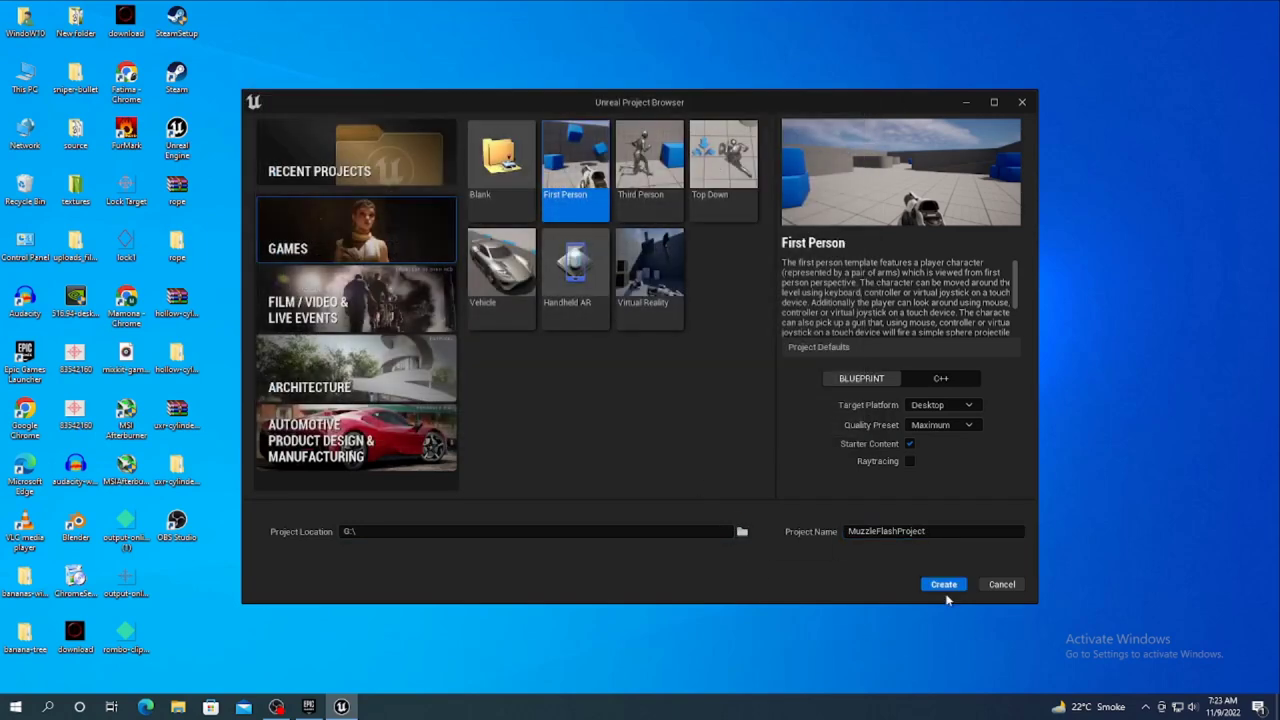
pyautogui.click(945, 588)
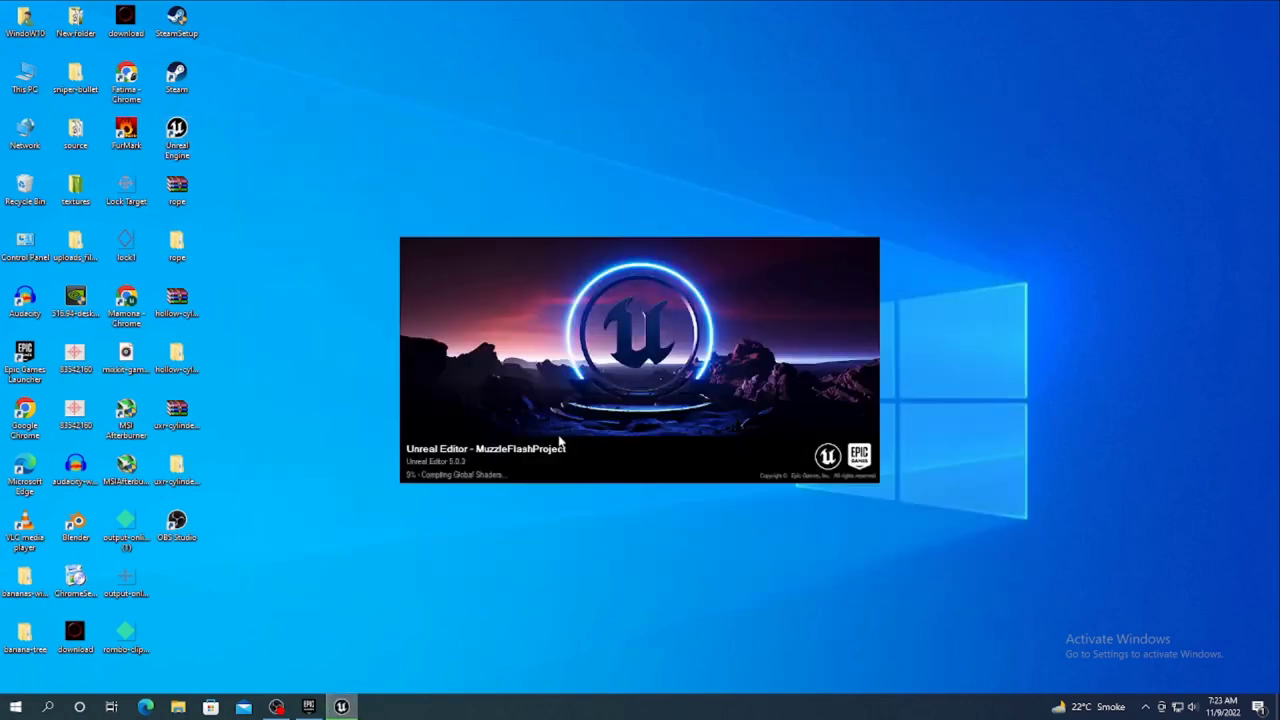
# - Search the Epic Games Launcher Marketplace for 'vfx' and filter to free assets
pyautogui.click(309, 706)
pyautogui.write('vfx')
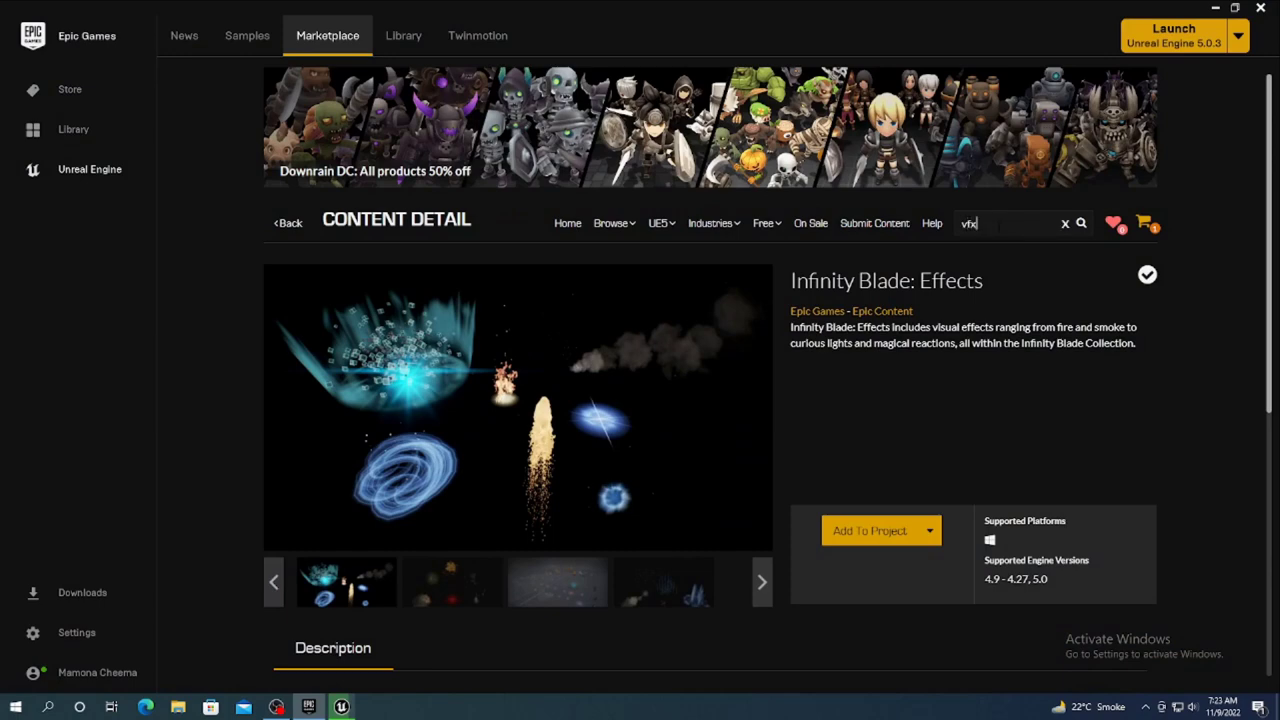
pyautogui.press('Return')
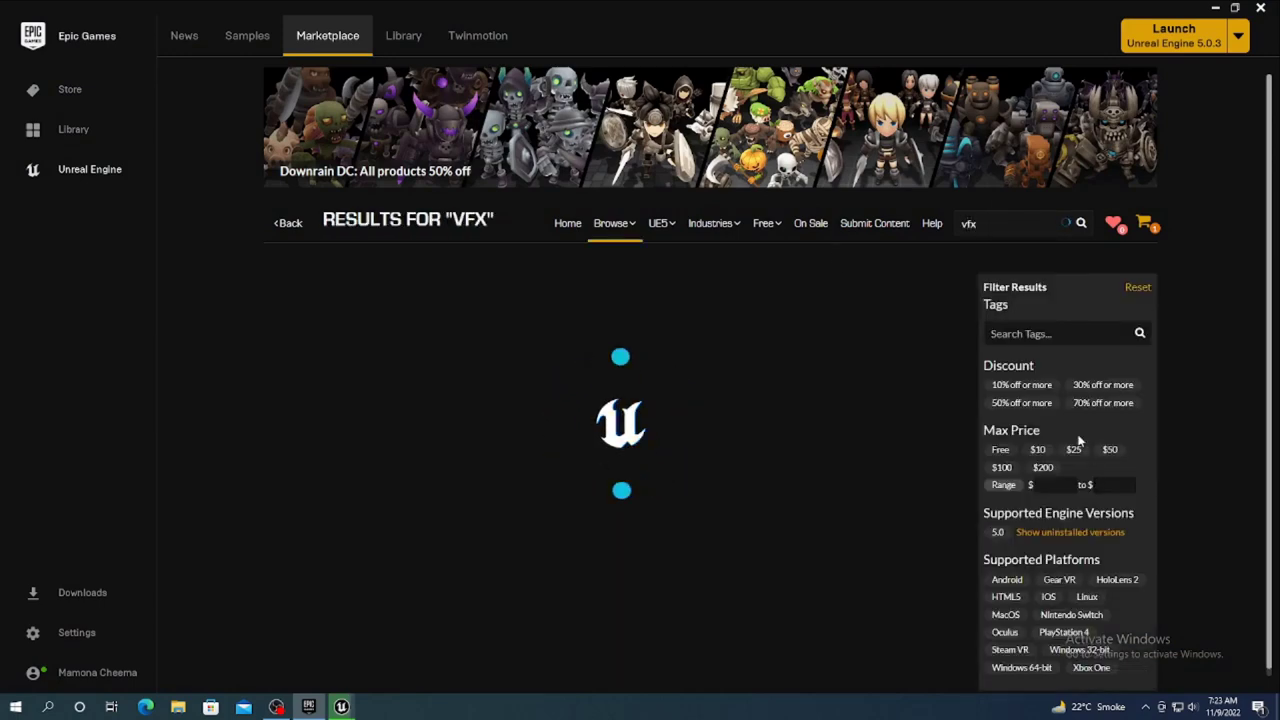
pyautogui.click(1003, 452)
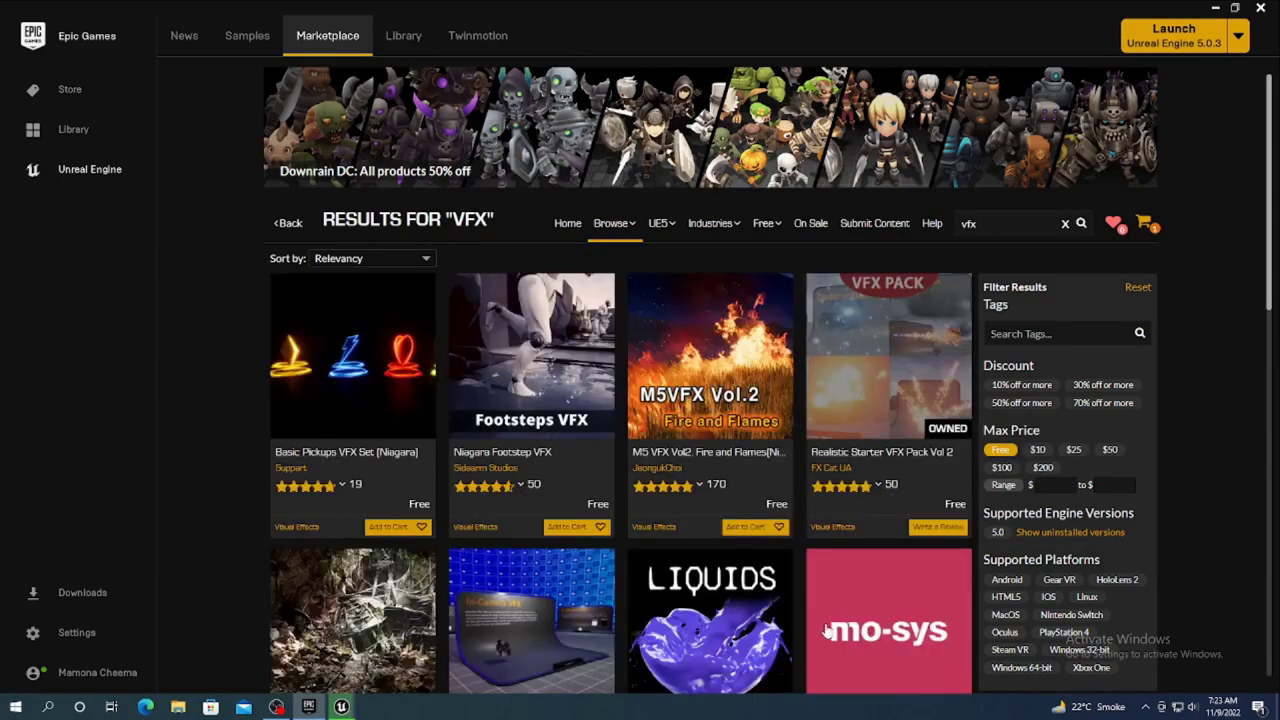
pyautogui.scroll(-5, 710, 660)
pyautogui.scroll(-5, 724, 633)
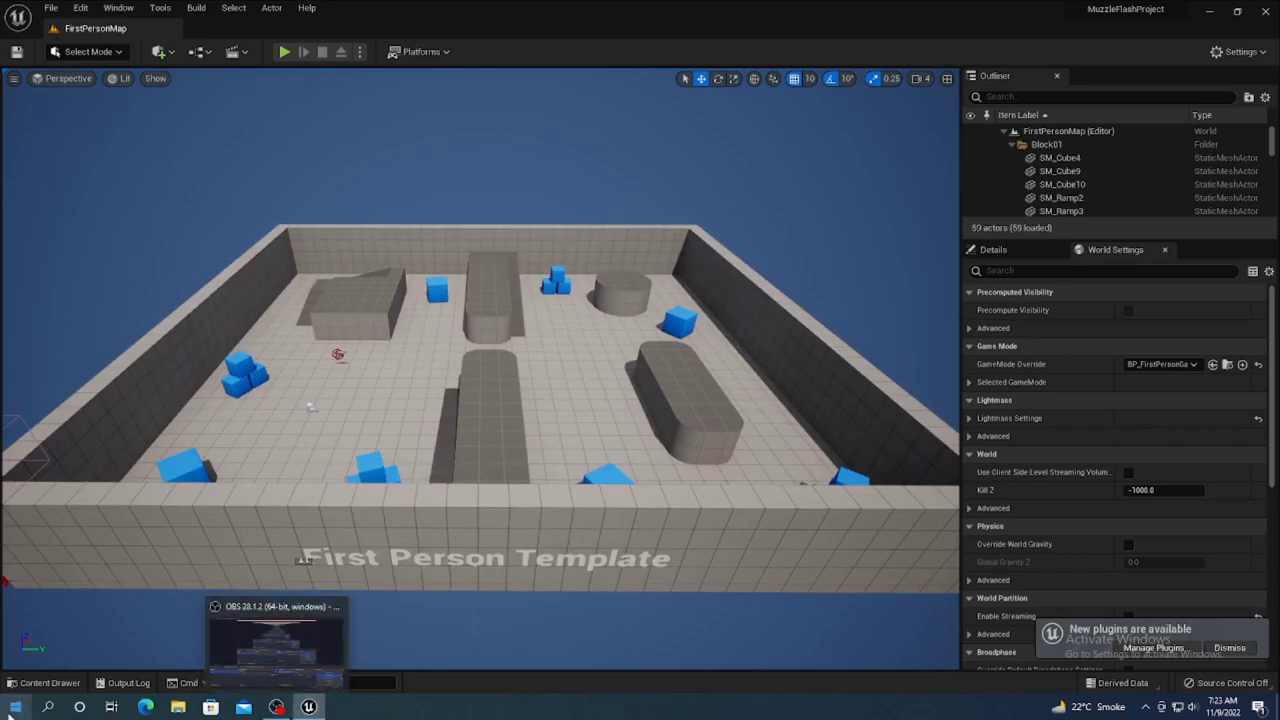
# - Play-test the First Person level, firing a projectile, then stop the test
pyautogui.click(15, 707)
pyautogui.click(284, 52)
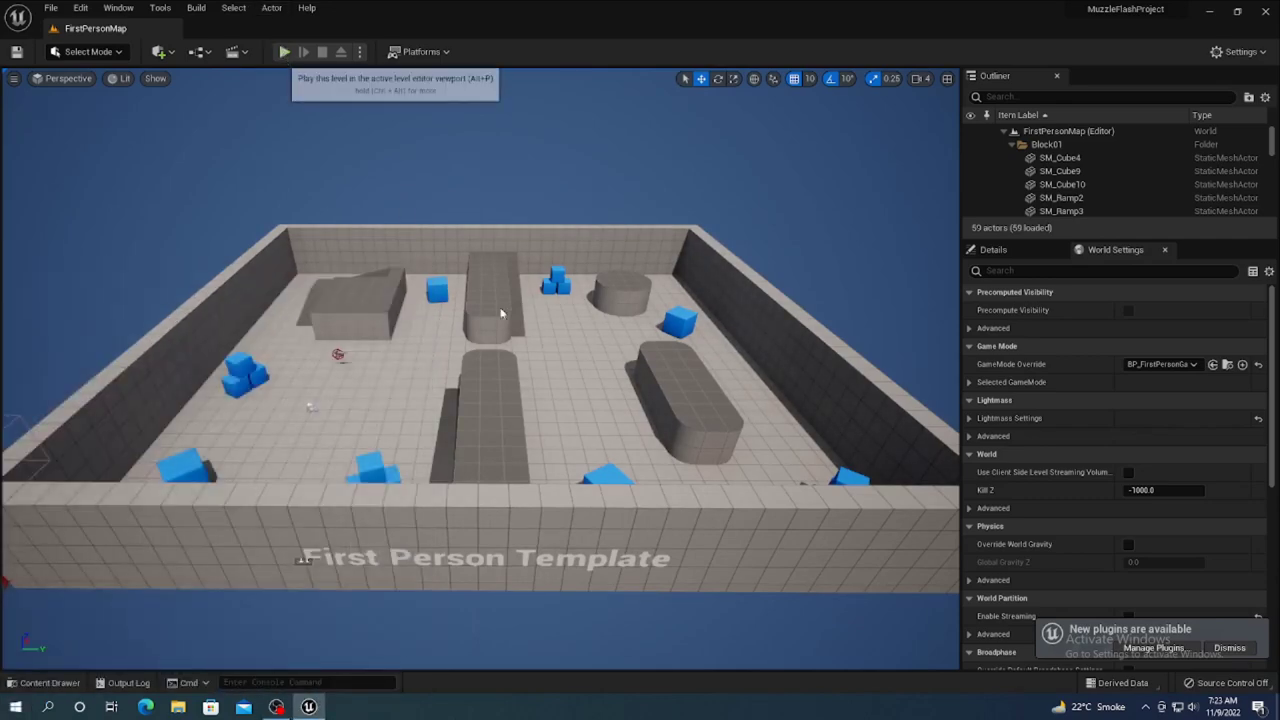
pyautogui.click(284, 52)
pyautogui.press('w')
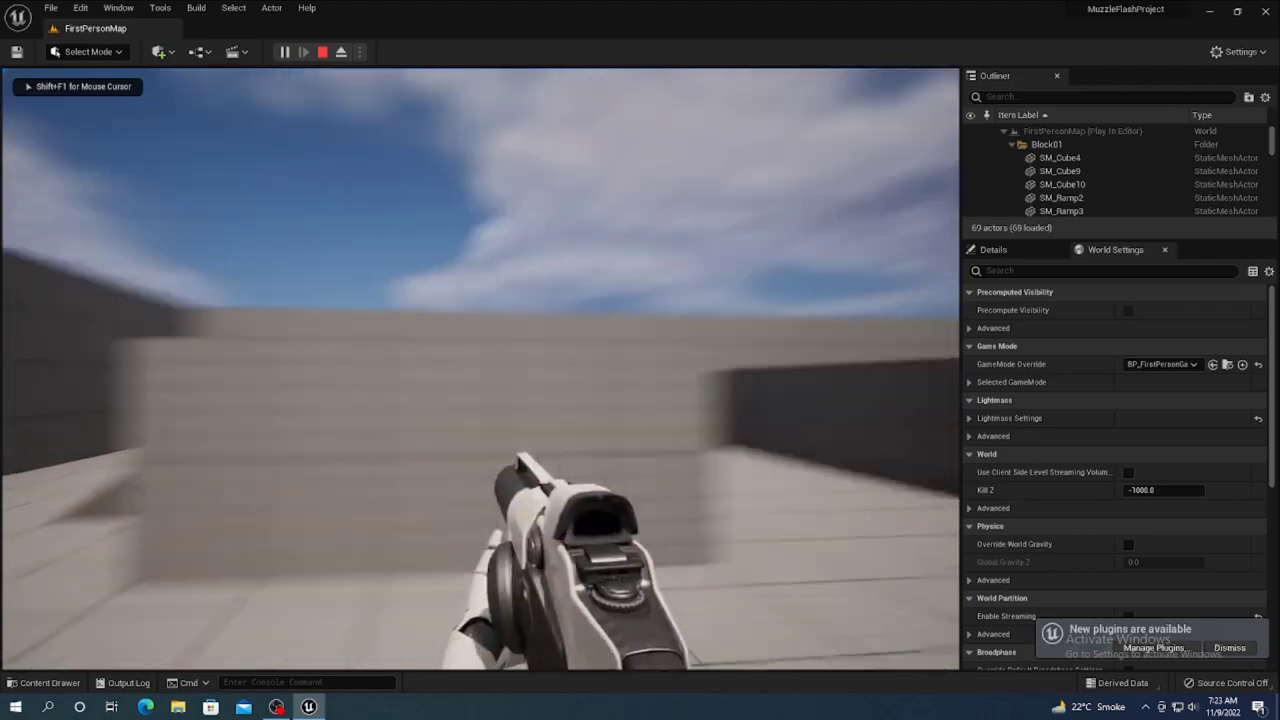
pyautogui.click(480, 370)
pyautogui.press('Escape')
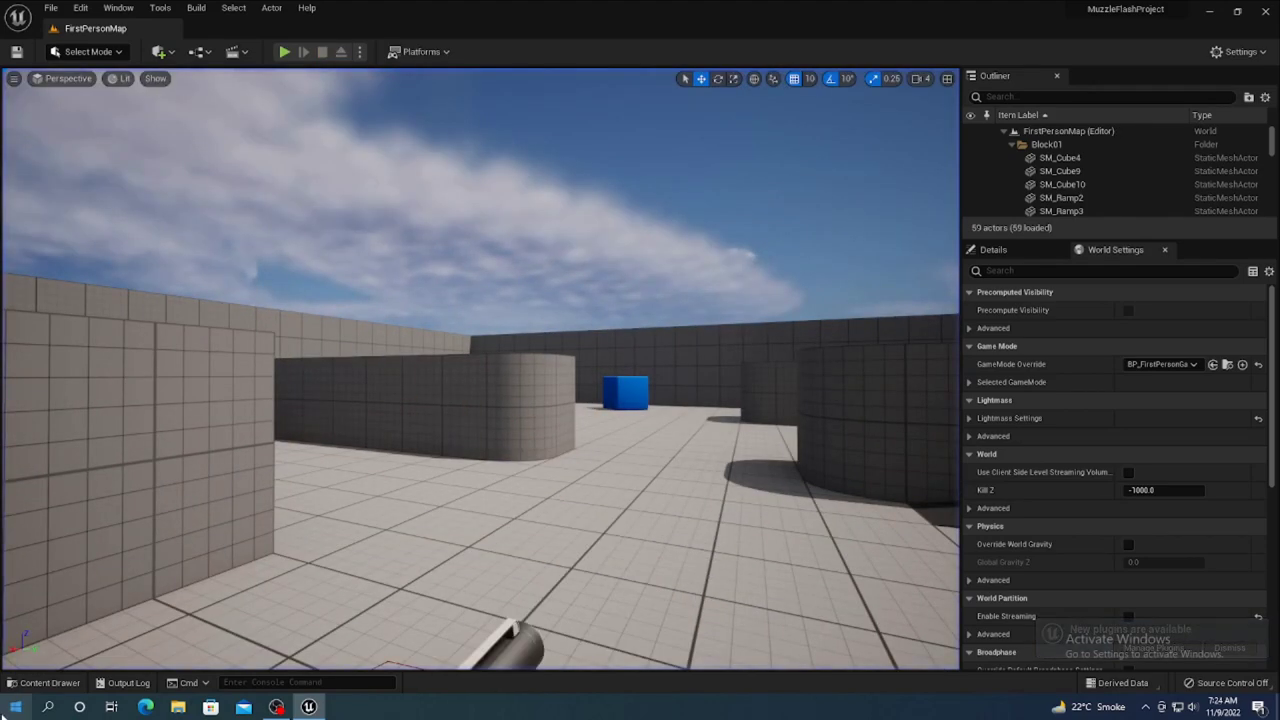
# - Bring the Epic Games Launcher back to the front
pyautogui.click(40, 682)
pyautogui.click(22, 712)
pyautogui.click(22, 712)
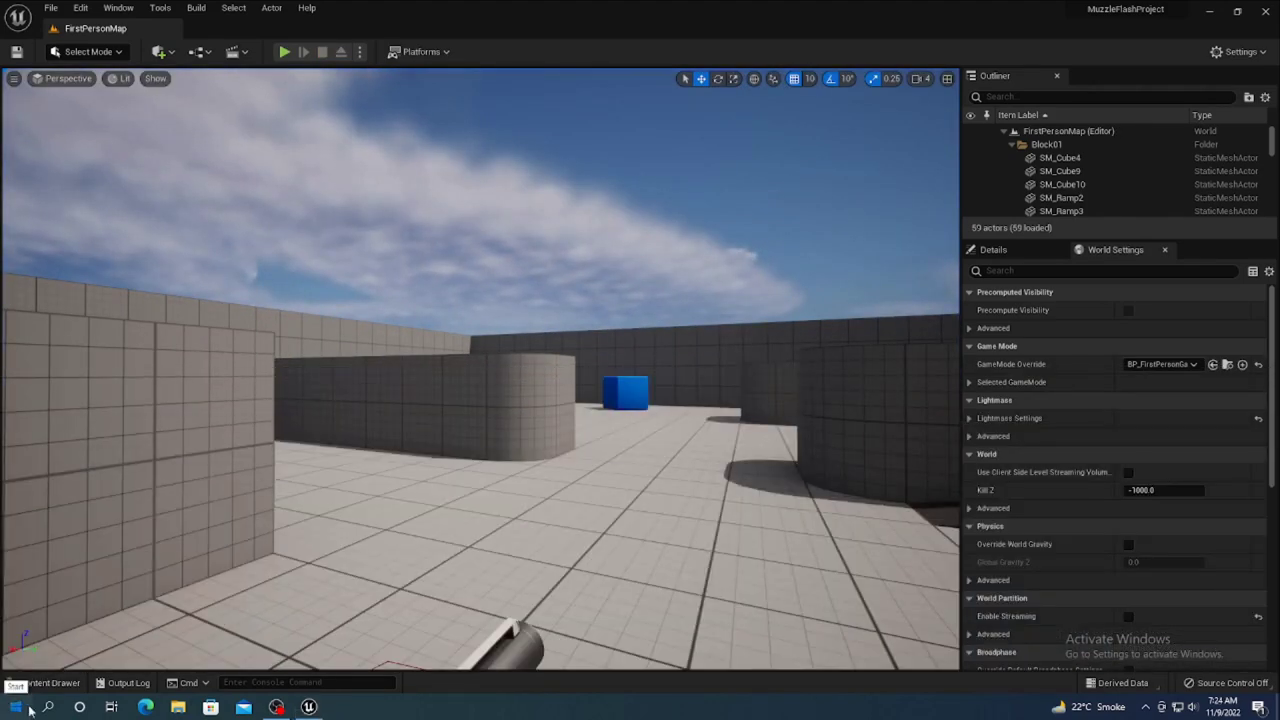
pyautogui.write('ep')
pyautogui.press('BackSpace')
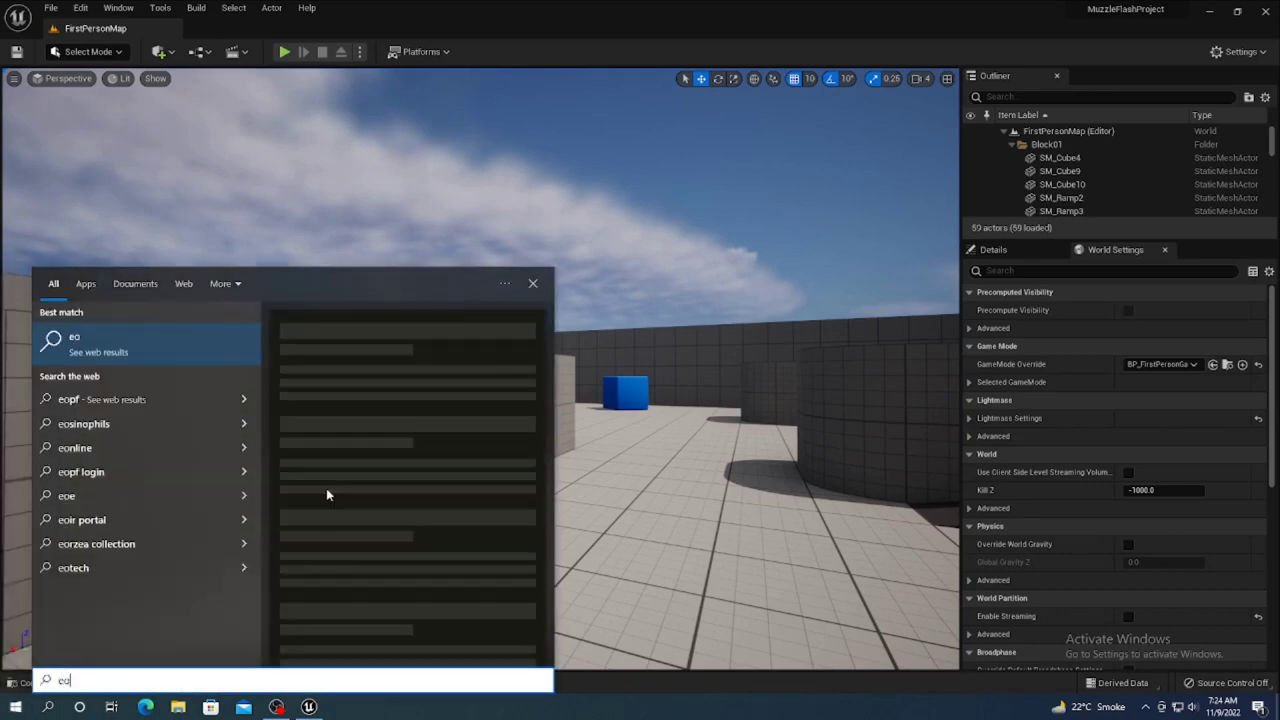
pyautogui.click(129, 341)
pyautogui.write('vfx')
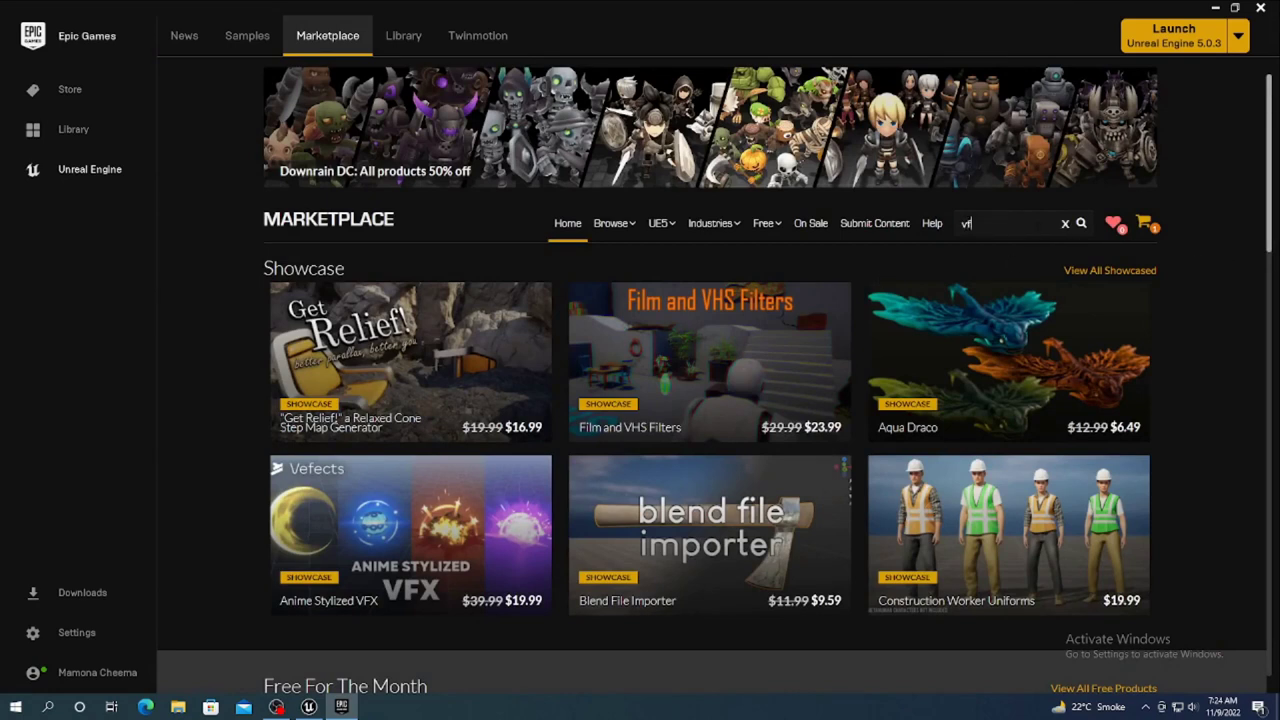
# - Search the Marketplace for 'vfx' and browse the free results to the last page
pyautogui.press('Return')
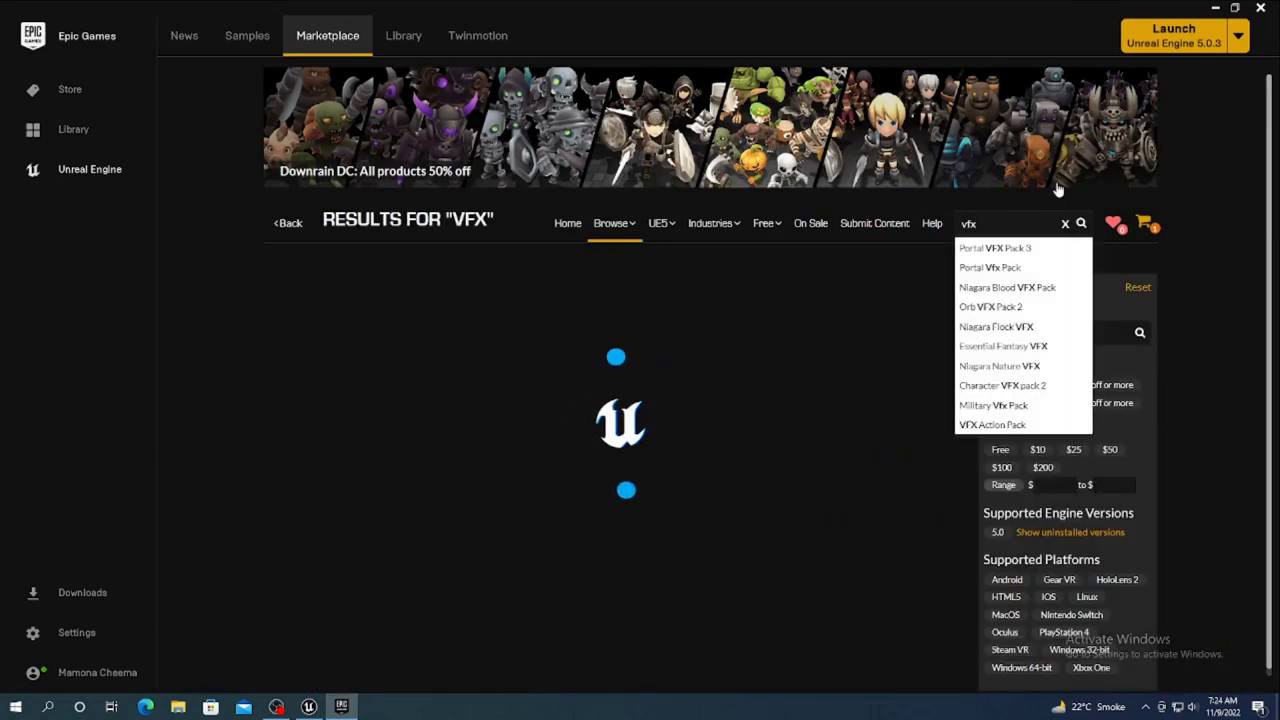
pyautogui.scroll(-10, 872, 538)
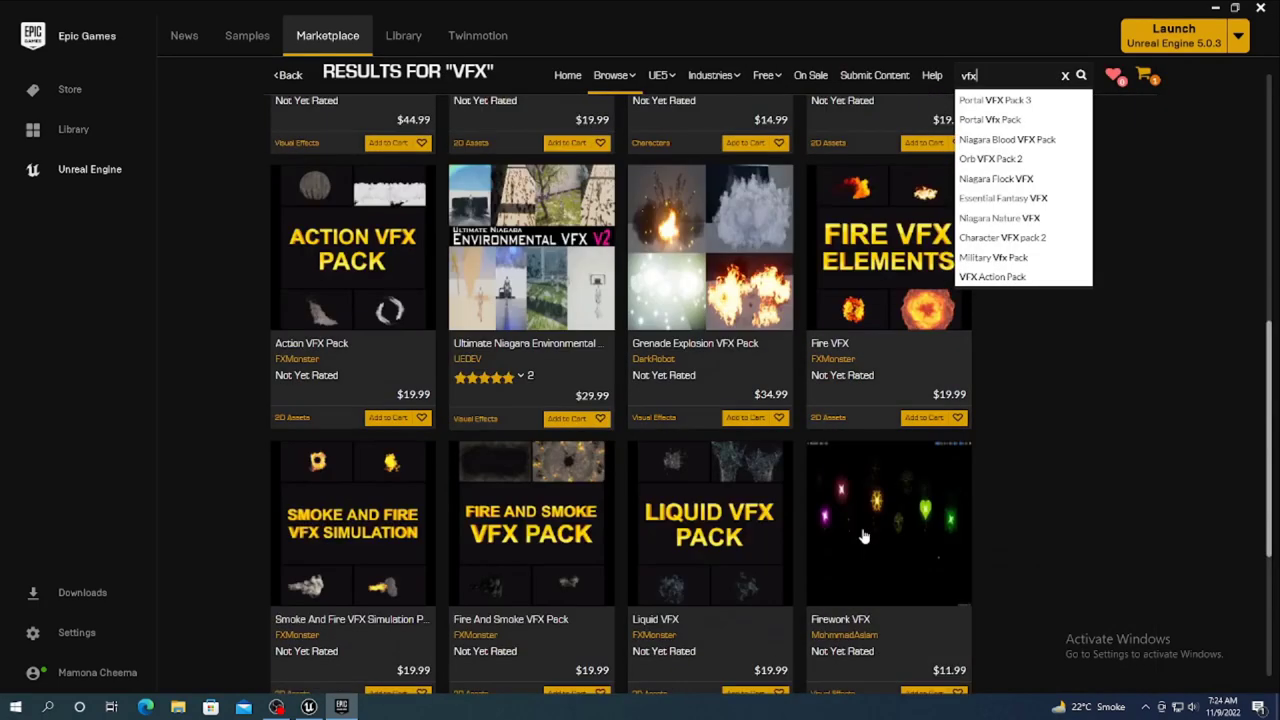
pyautogui.click(863, 672)
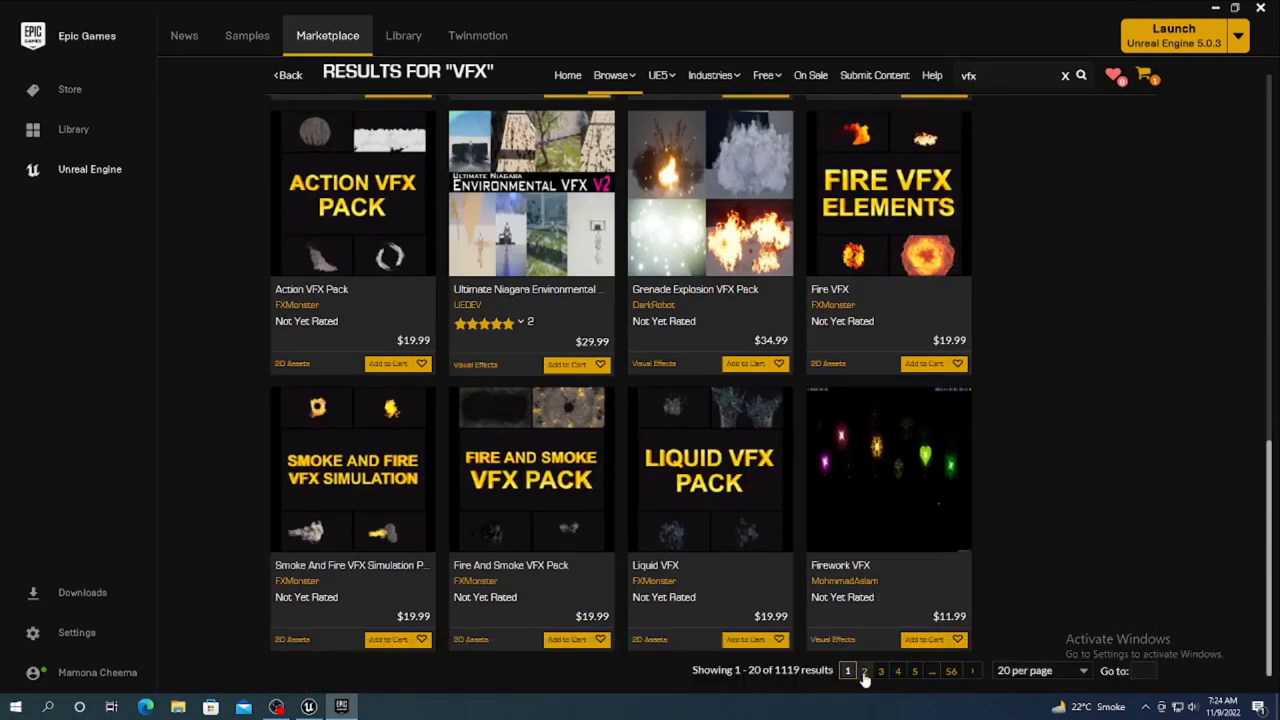
pyautogui.scroll(-10, 800, 640)
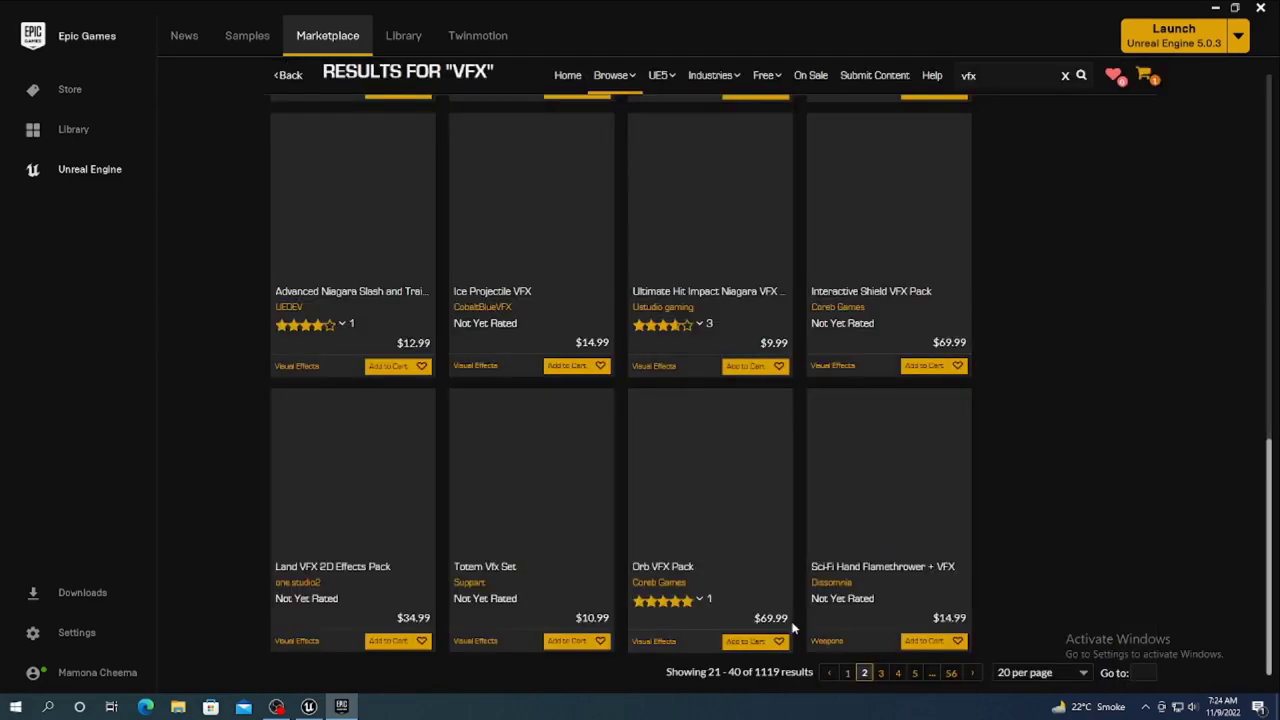
pyautogui.scroll(10, 955, 620)
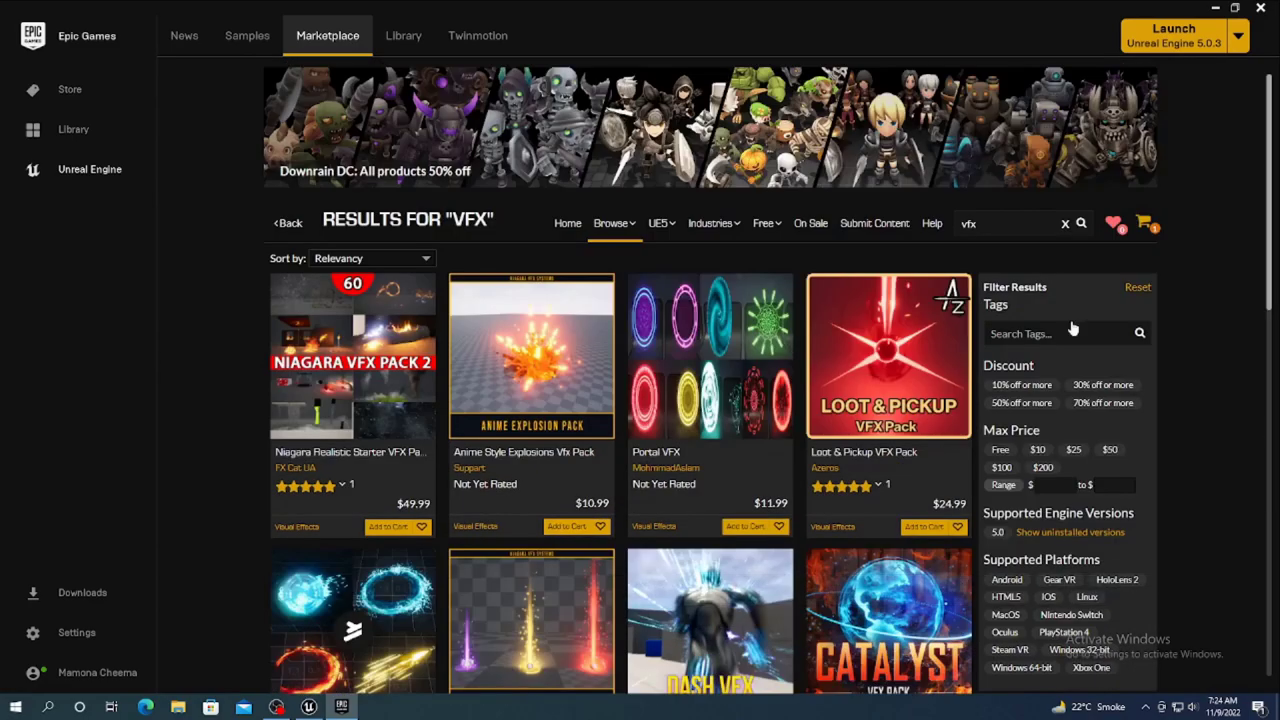
pyautogui.click(1003, 452)
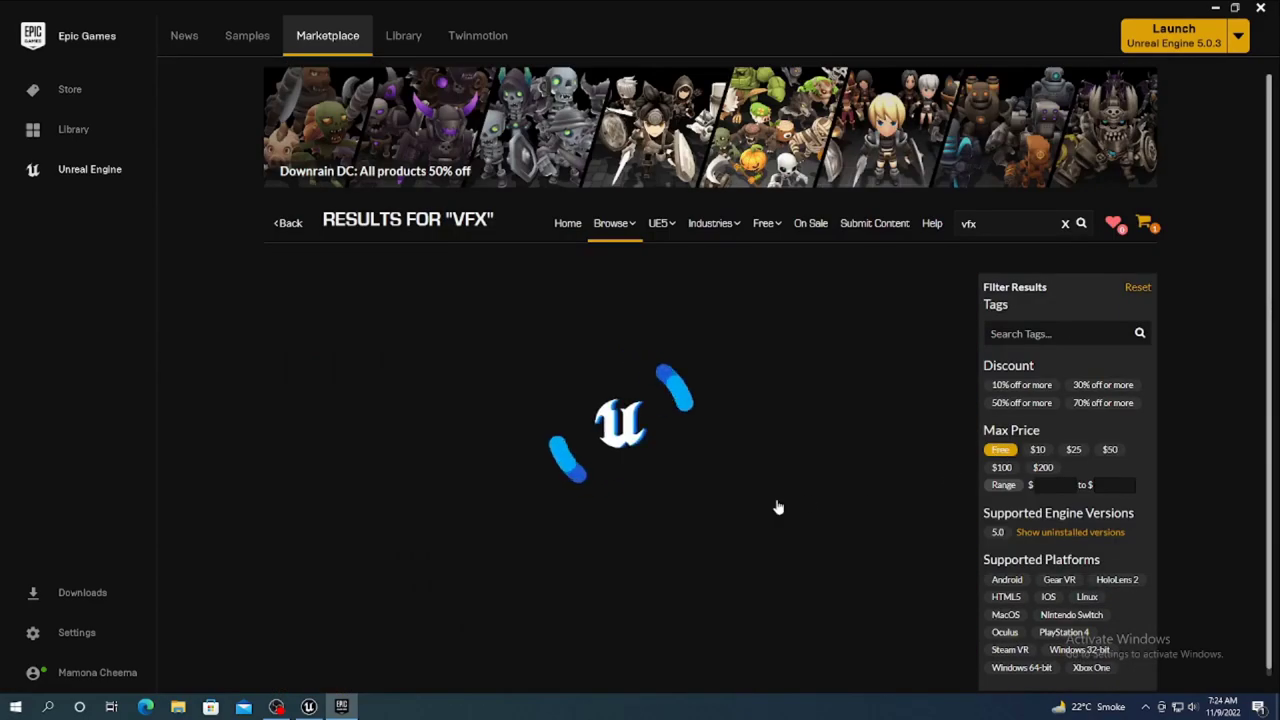
pyautogui.scroll(-10, 897, 605)
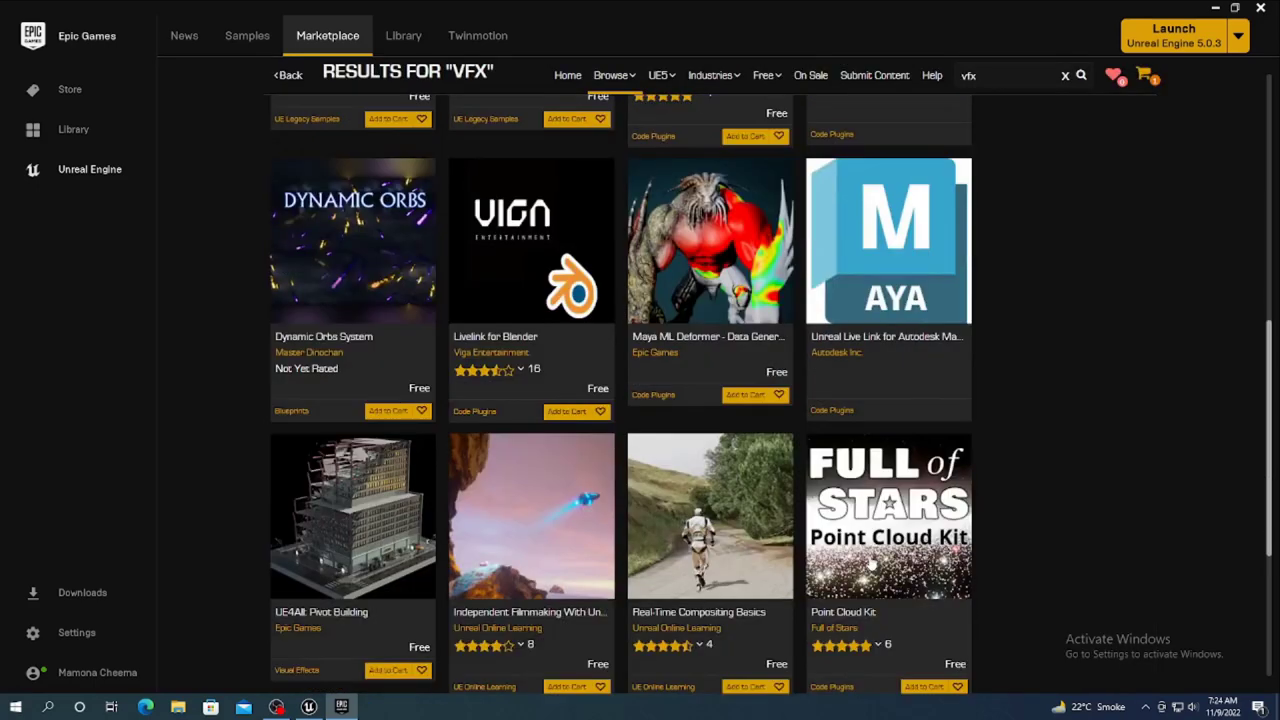
pyautogui.click(955, 672)
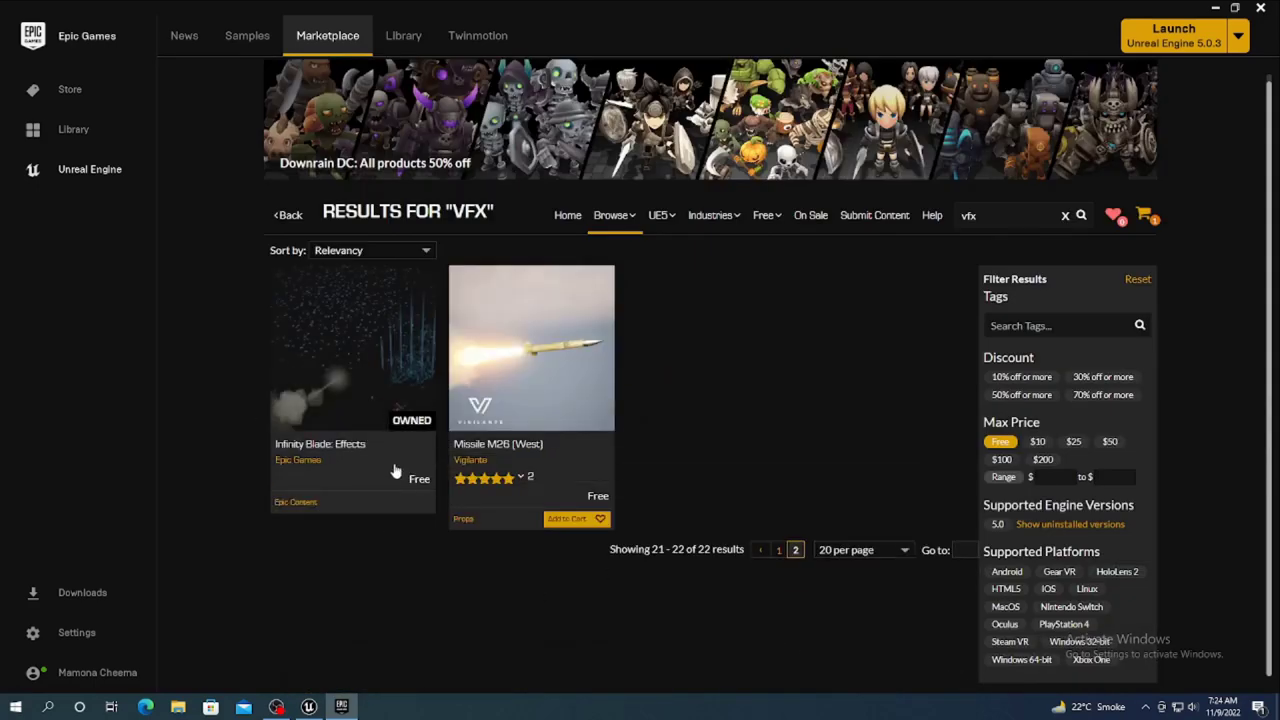
# - Add the Infinity Blade: Effects pack to MuzzleFlashProject and check the download progress
pyautogui.click(364, 361)
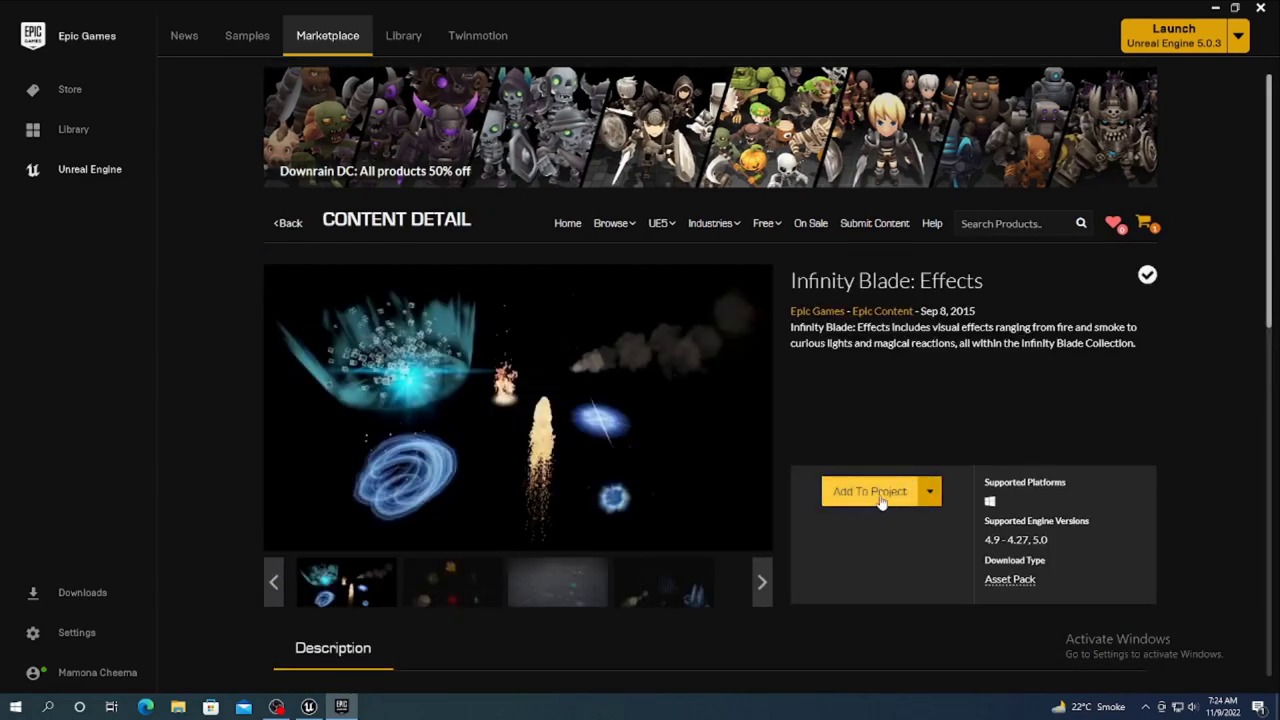
pyautogui.click(881, 501)
pyautogui.click(789, 285)
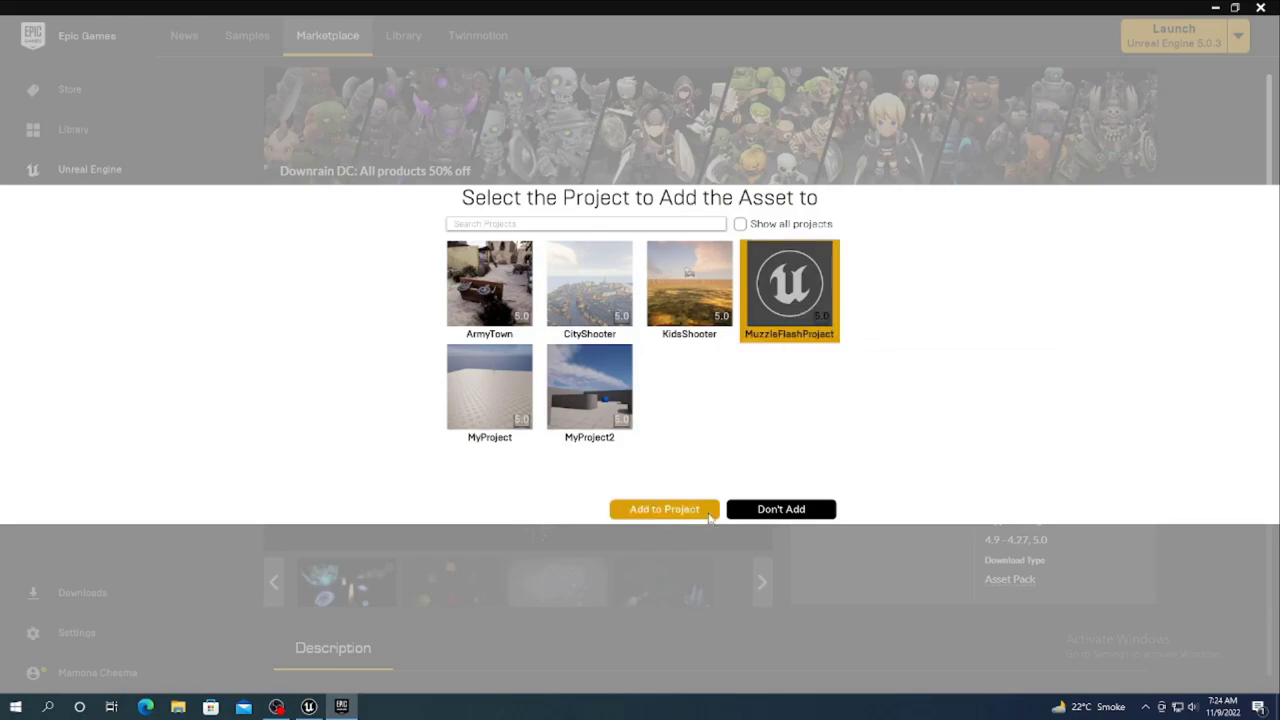
pyautogui.click(707, 512)
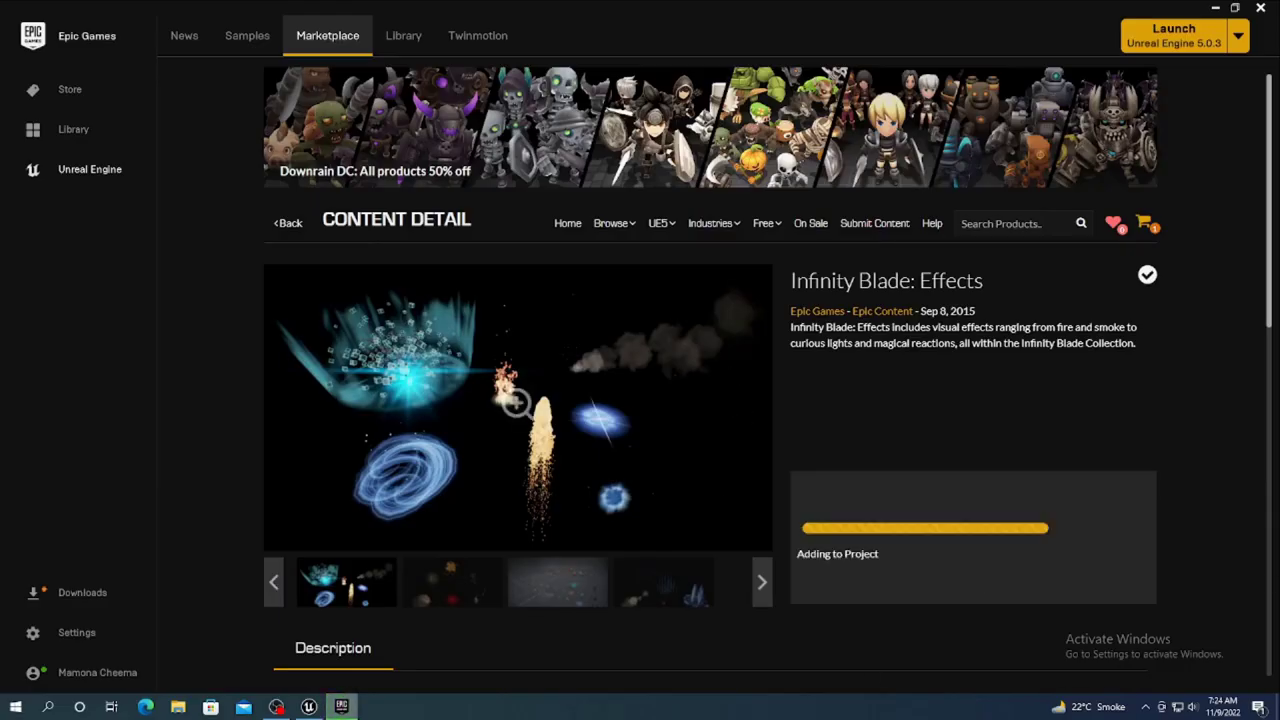
pyautogui.click(70, 594)
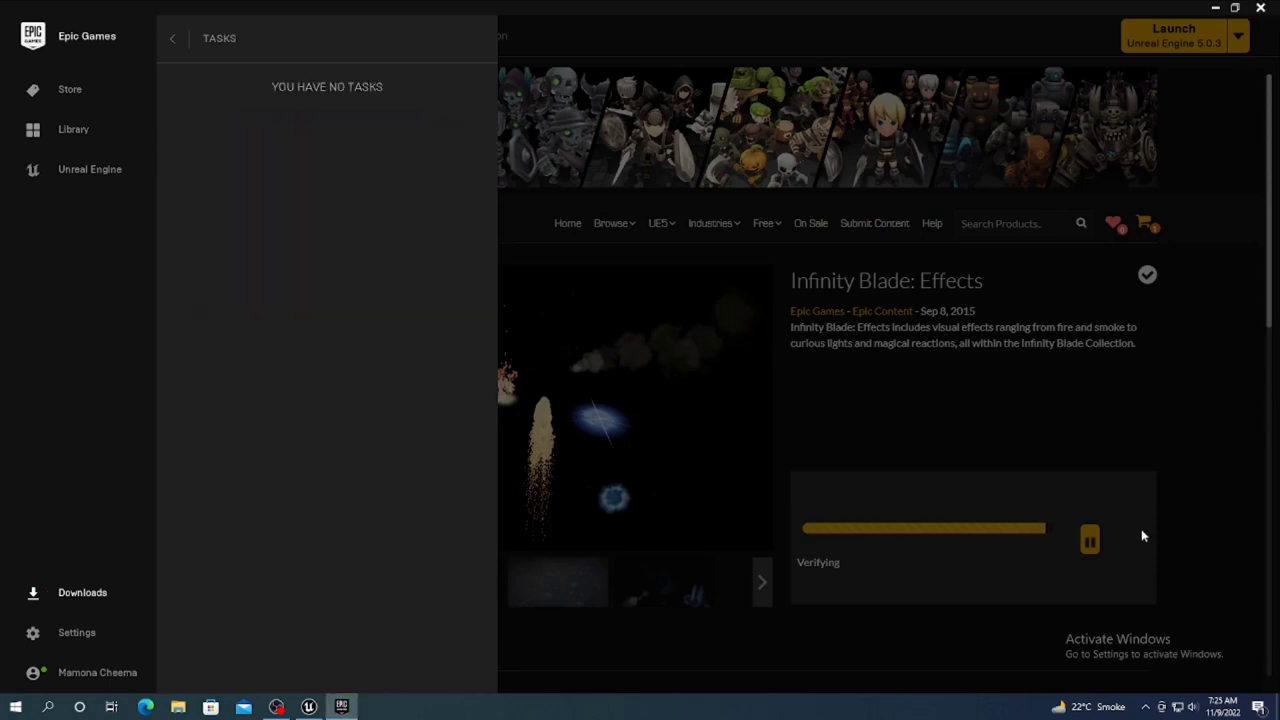
pyautogui.click(1163, 585)
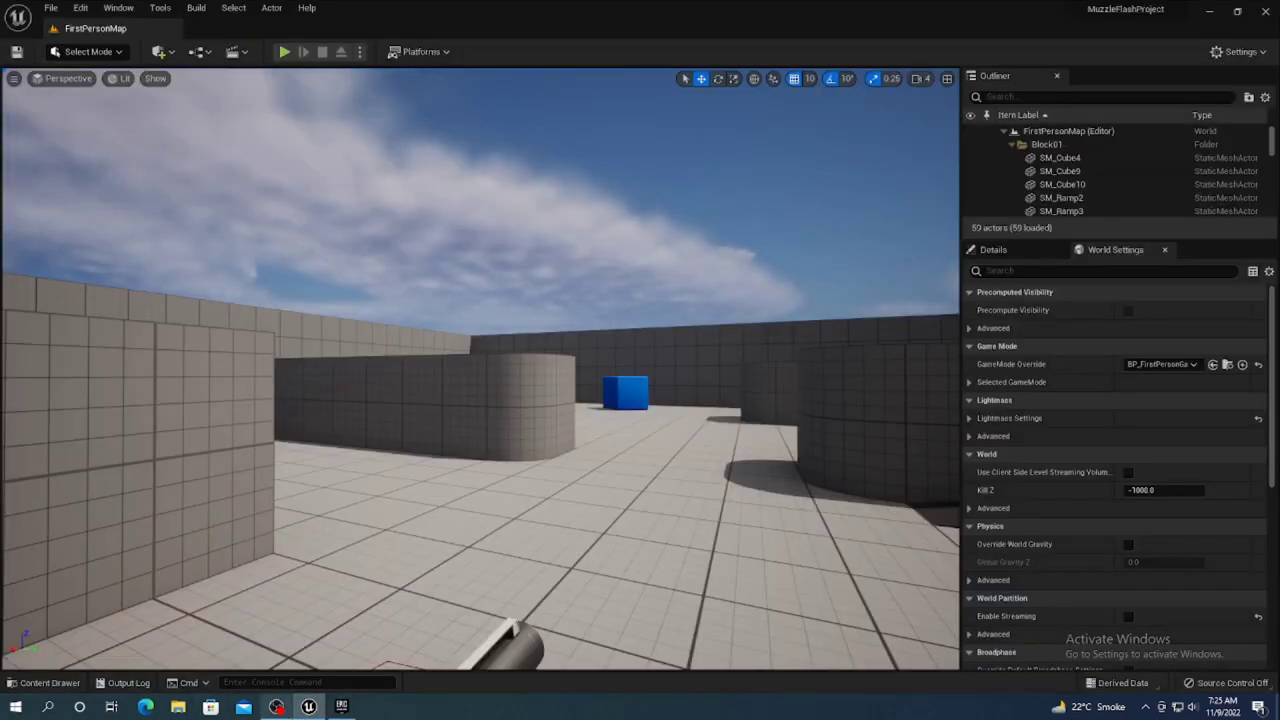
# - Open the BP_Rifle Blueprint from the FirstPerson > Blueprints folder
pyautogui.click(72, 682)
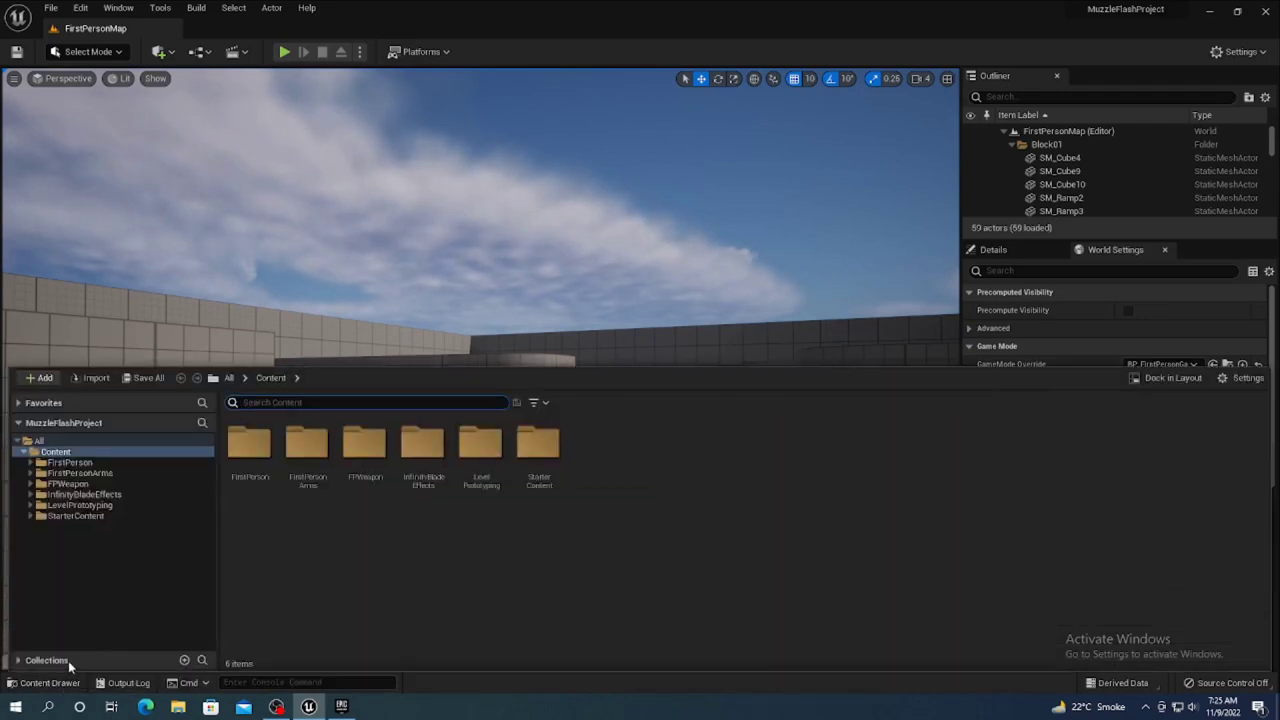
pyautogui.doubleClick(262, 465)
pyautogui.click(264, 470)
pyautogui.doubleClick(264, 470)
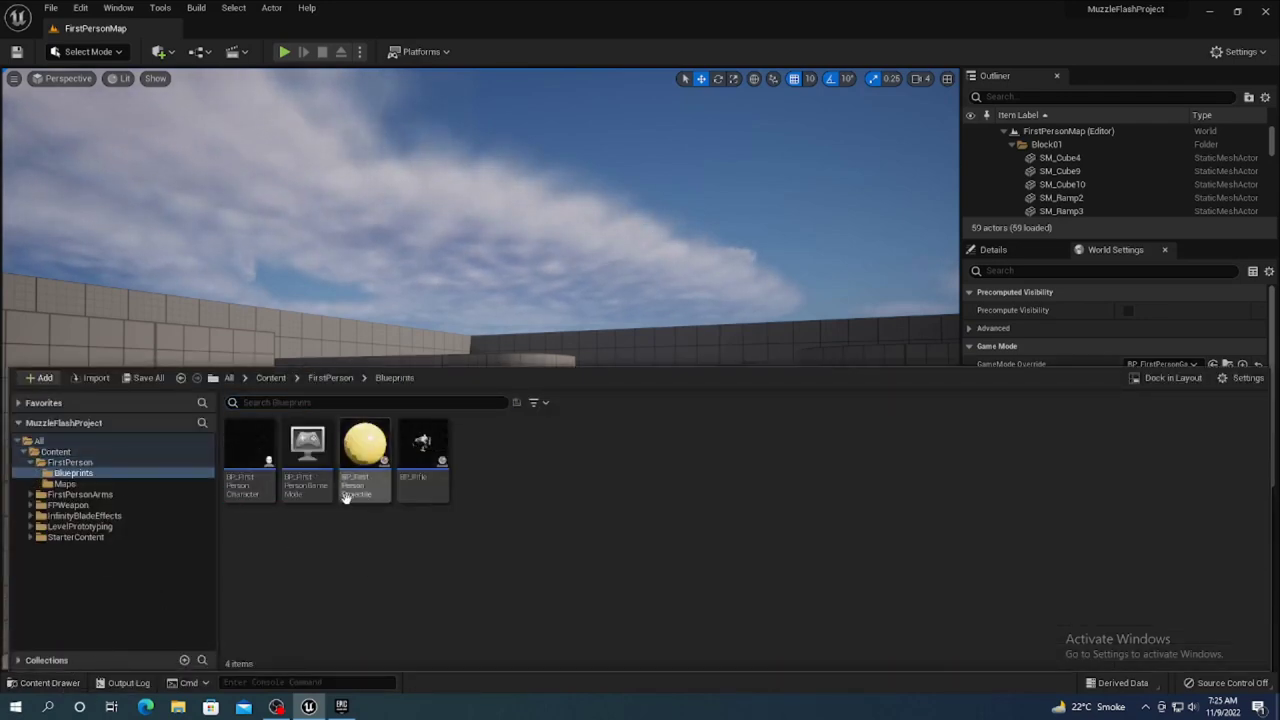
pyautogui.doubleClick(423, 455)
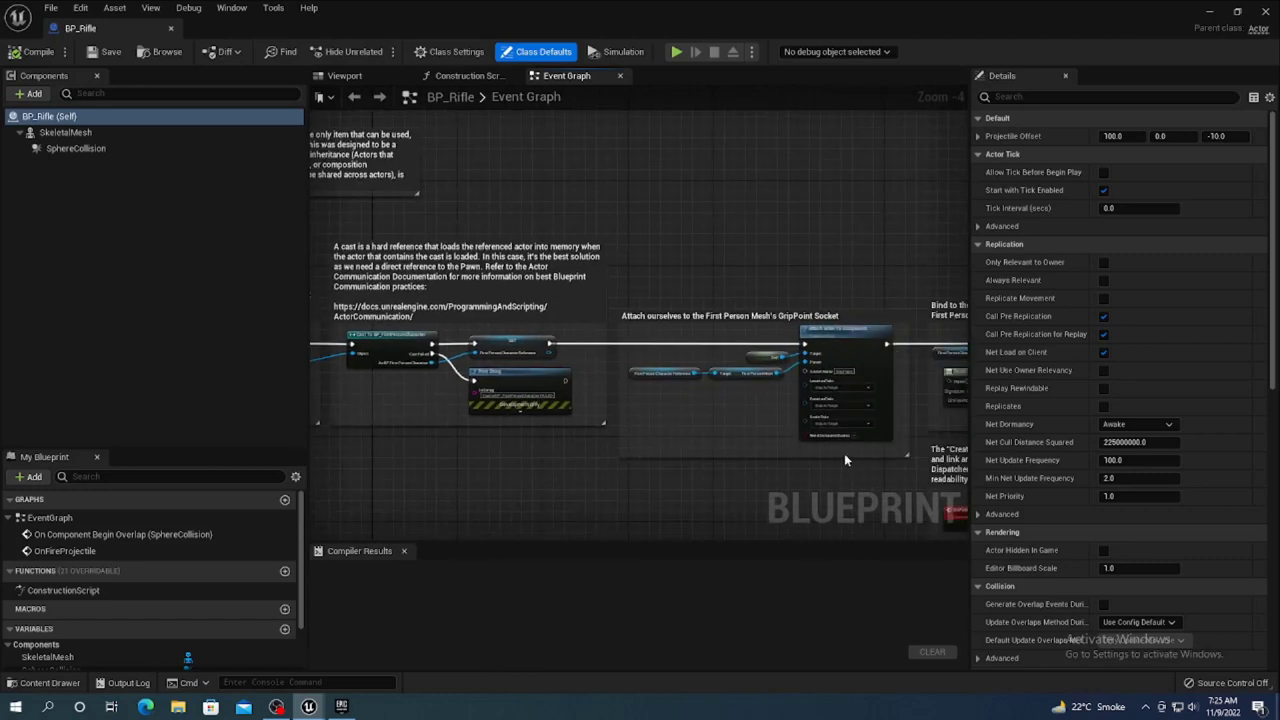
# - Enlarge the comment box around the Montage Play firing nodes and zoom to Zoom -1
pyautogui.moveTo(845, 460); pyautogui.dragTo(512, 368, button='right')
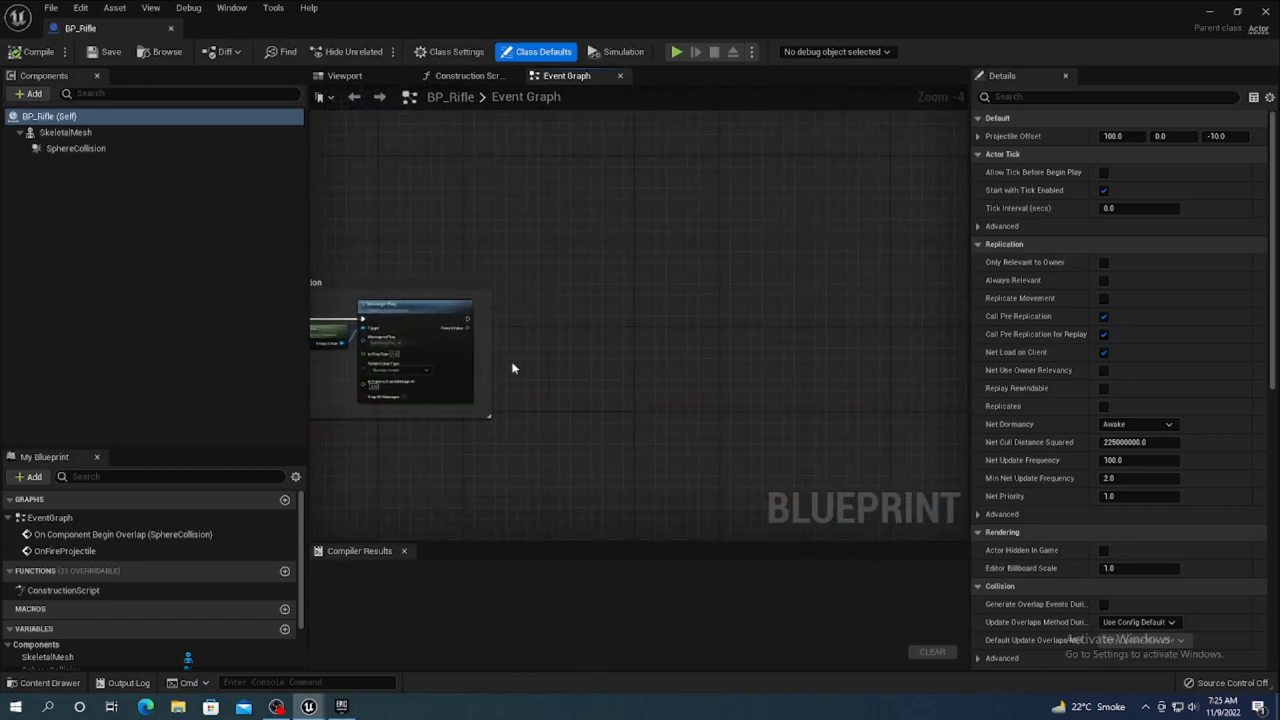
pyautogui.moveTo(490, 416); pyautogui.dragTo(997, 463)
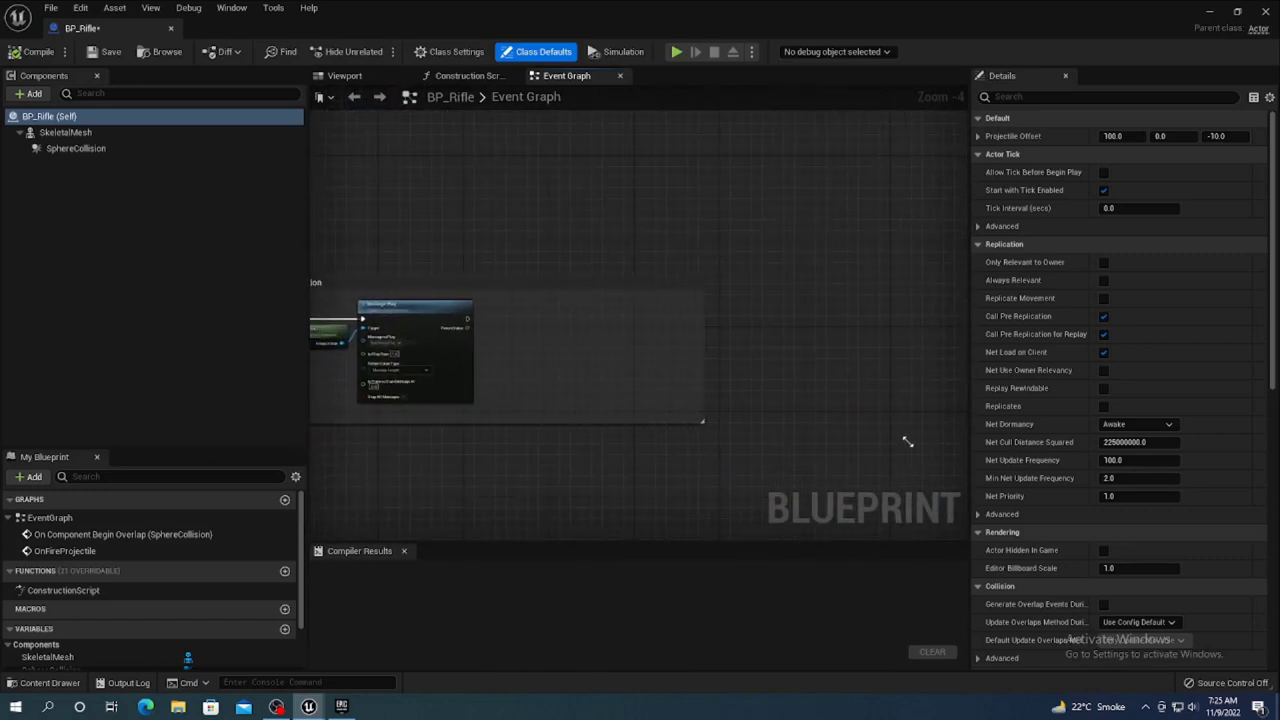
pyautogui.scroll(1, 477, 294)
pyautogui.scroll(1, 551, 323)
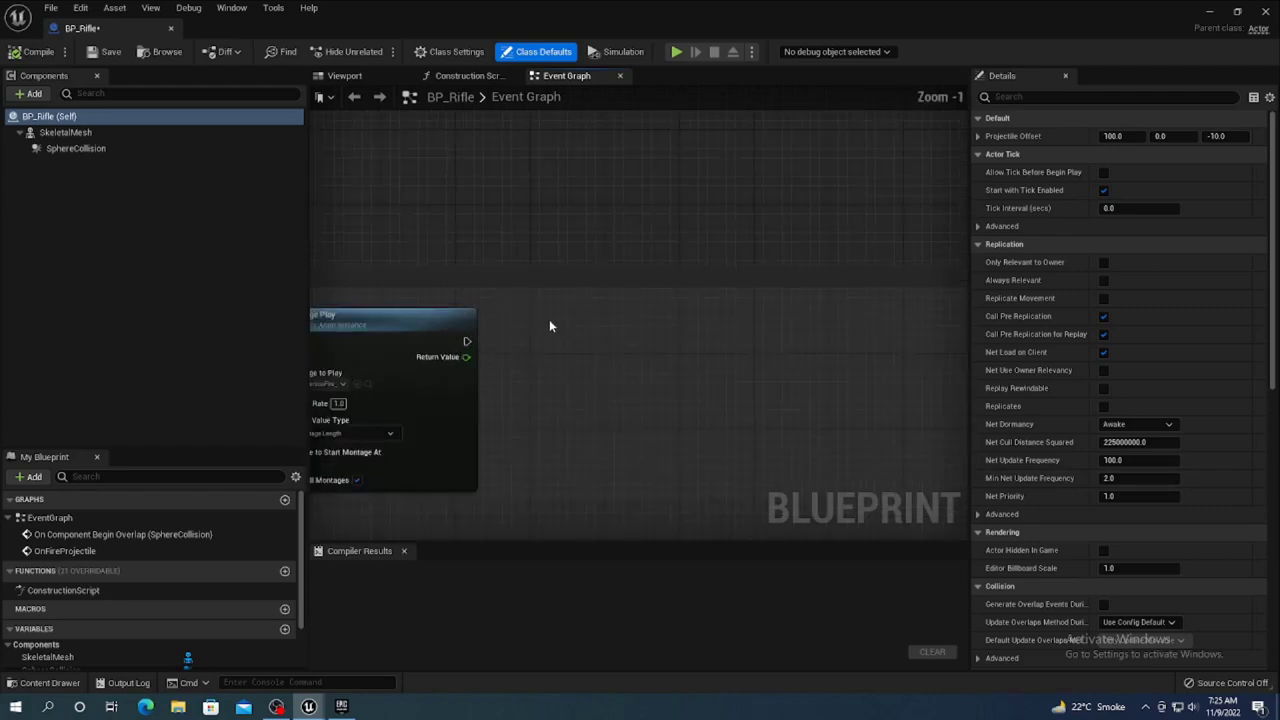
pyautogui.scroll(1, 697, 370)
# - Add a Spawn Emitter Attached node after the Montage Play node
pyautogui.moveTo(656, 318)
pyautogui.mouseDown()
pyautogui.moveTo(592, 321)
pyautogui.moveTo(741, 347)
pyautogui.mouseUp()
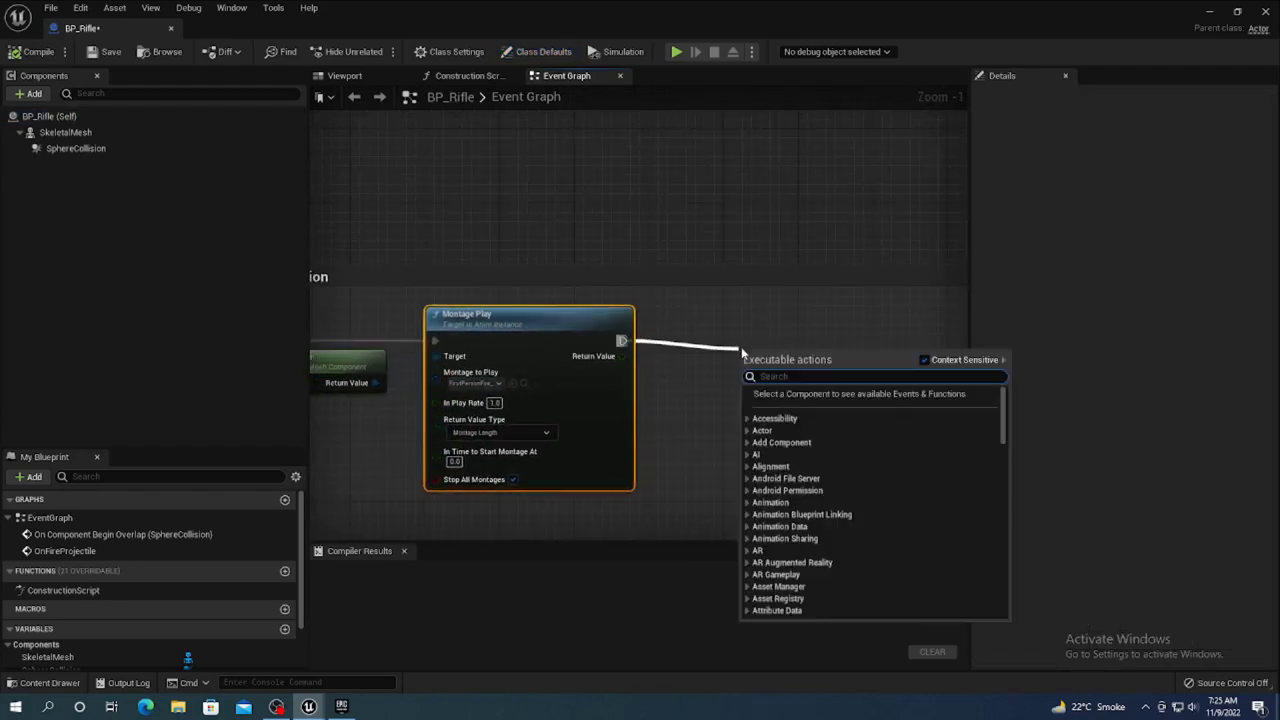
pyautogui.write('spawn')
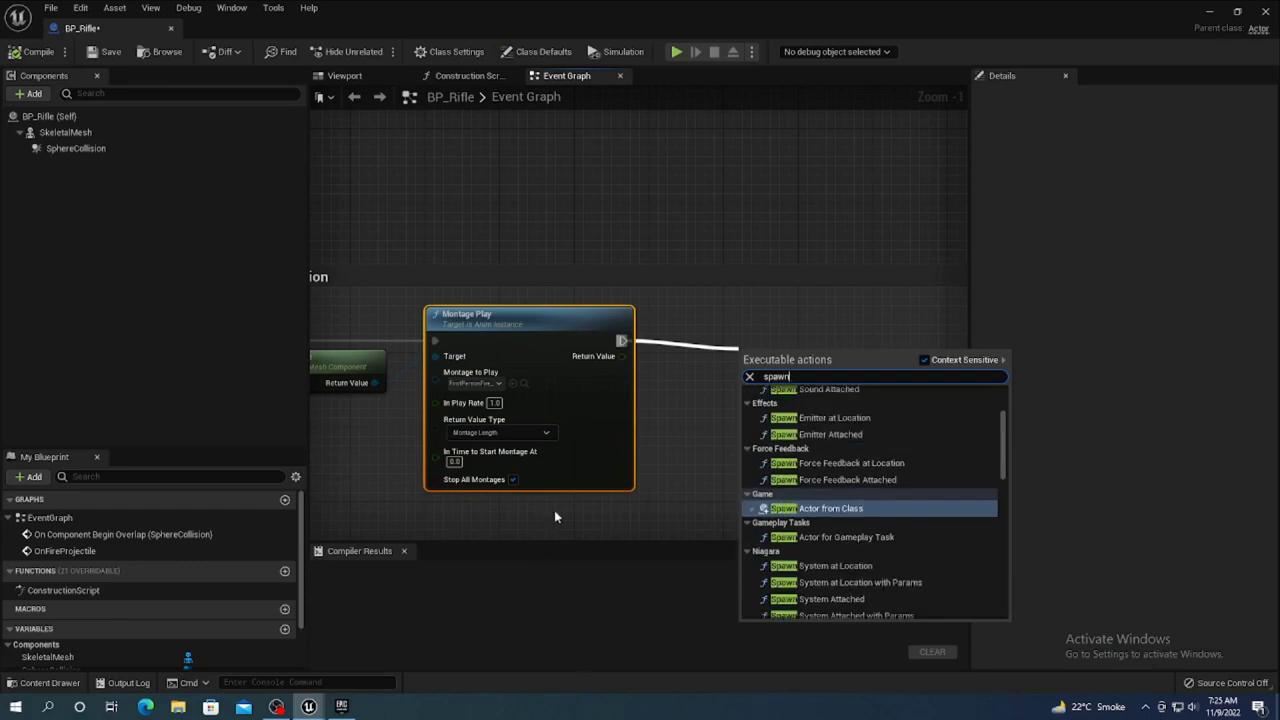
pyautogui.click(863, 435)
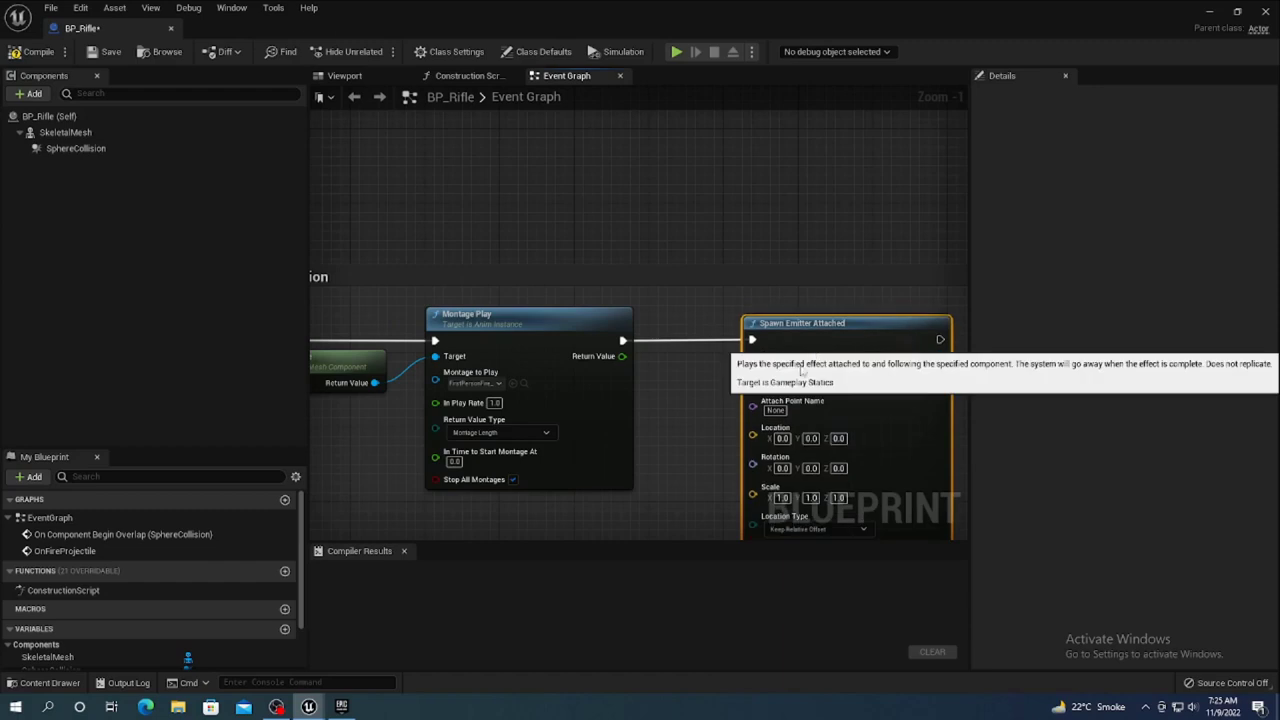
pyautogui.moveTo(630, 501); pyautogui.dragTo(574, 398, button='right')
pyautogui.moveTo(575, 446); pyautogui.dragTo(575, 563)
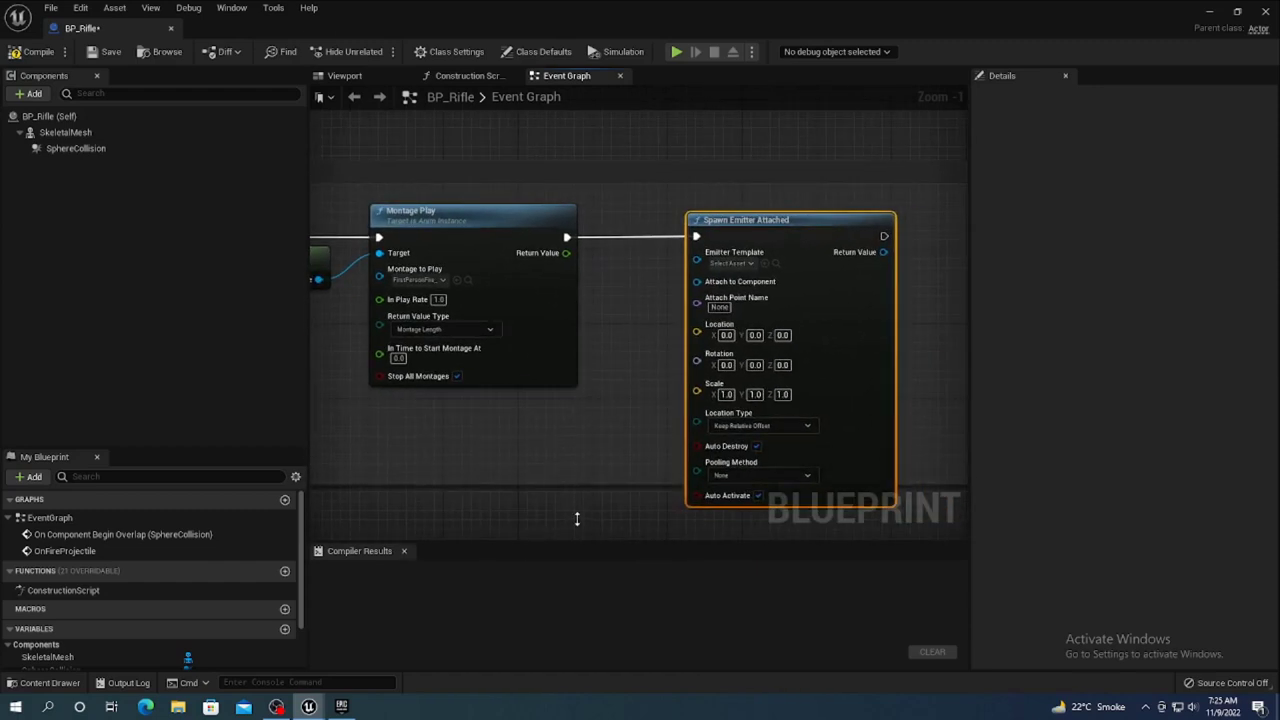
# - Set the Emitter Template to P_BackPack_MuzzleFlash and compile BP_Rifle
pyautogui.click(740, 264)
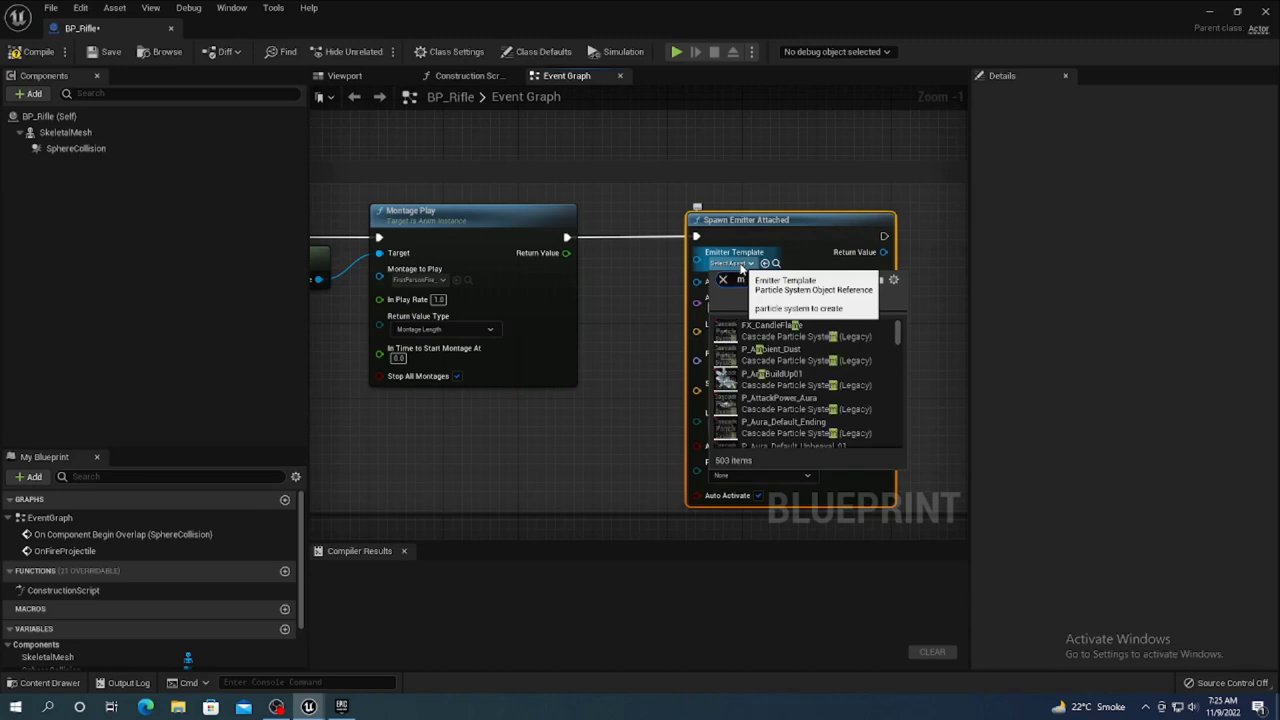
pyautogui.write('mu')
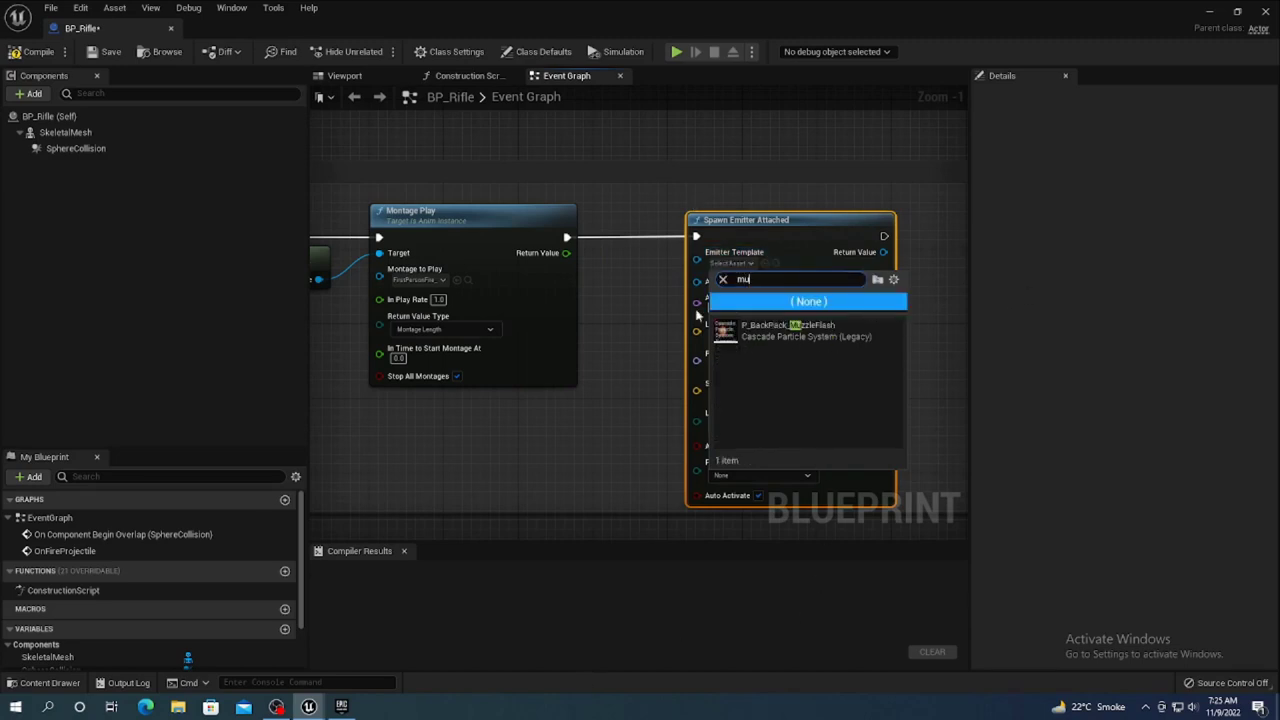
pyautogui.click(816, 330)
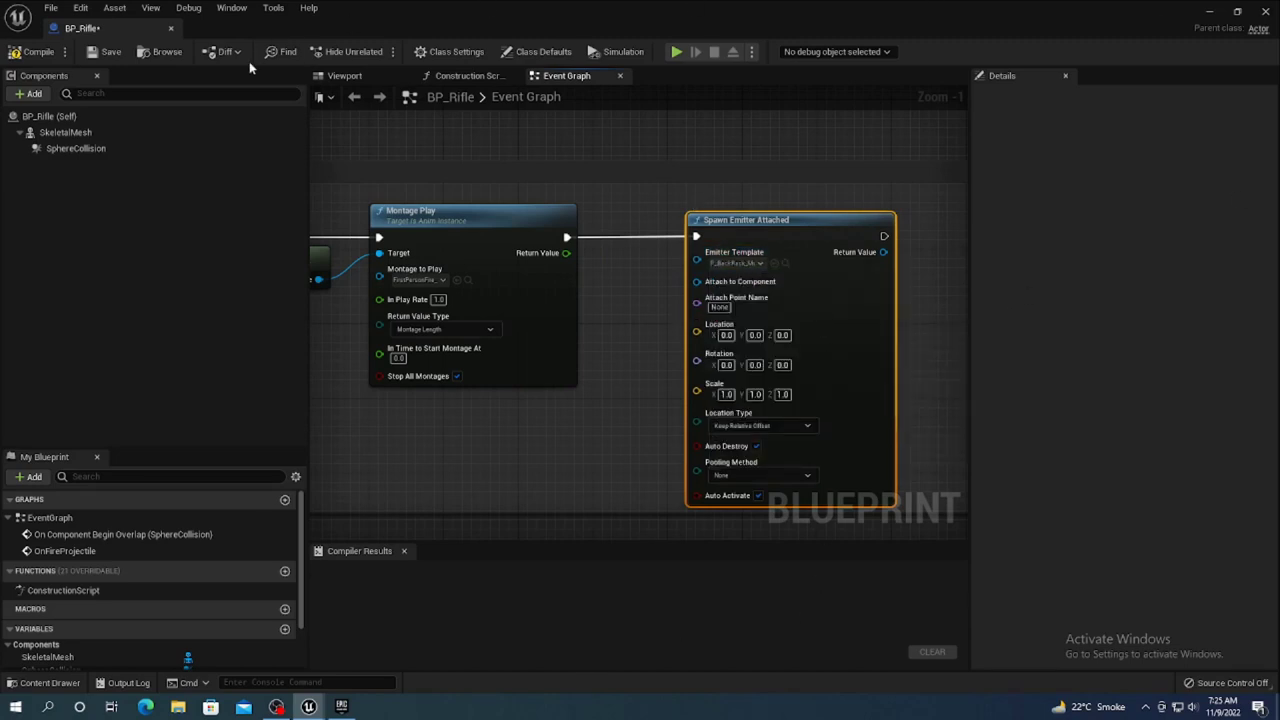
pyautogui.click(33, 51)
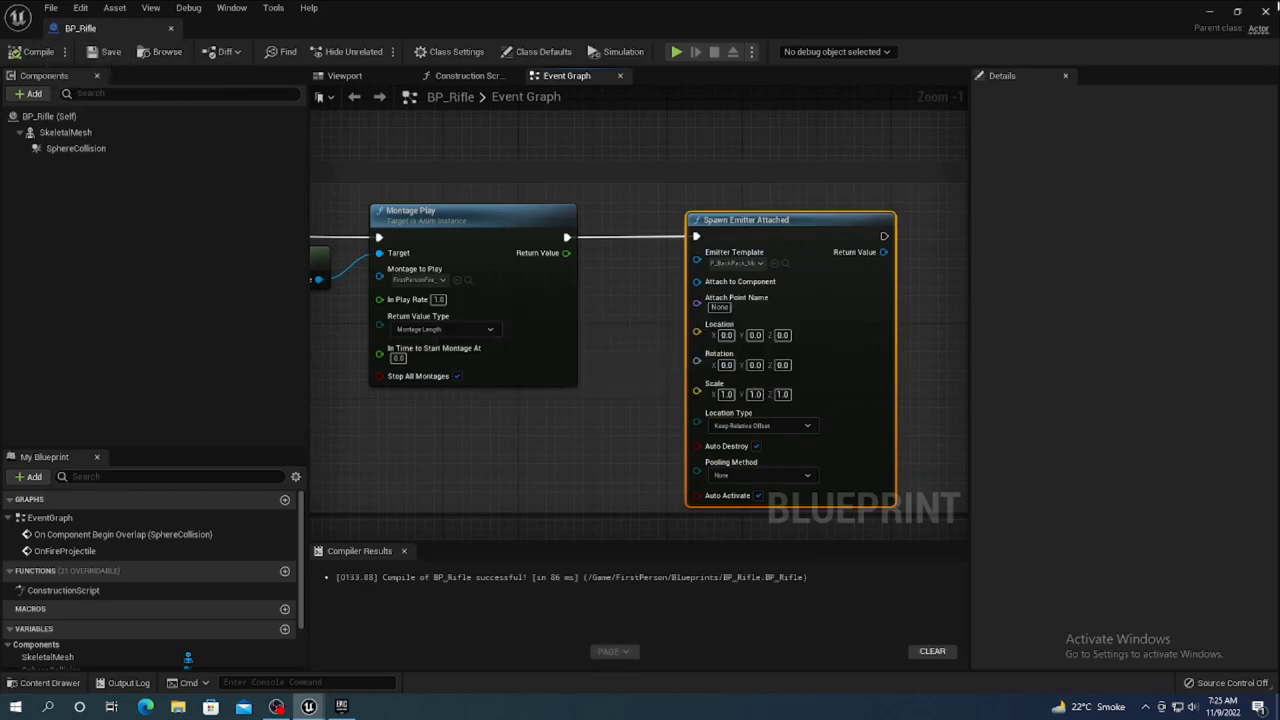
pyautogui.click(1210, 12)
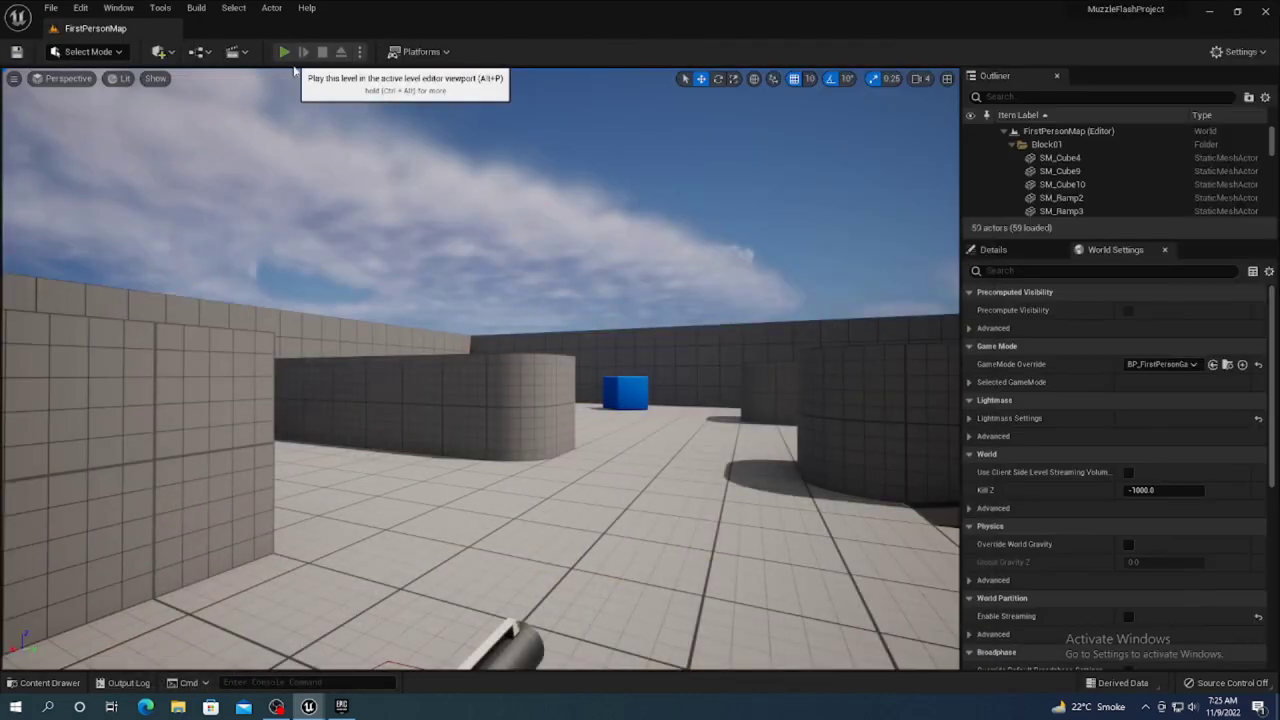
# - Play-test the level by picking up and firing the rifle, then return to BP_Rifle
pyautogui.click(285, 51)
pyautogui.press('w')
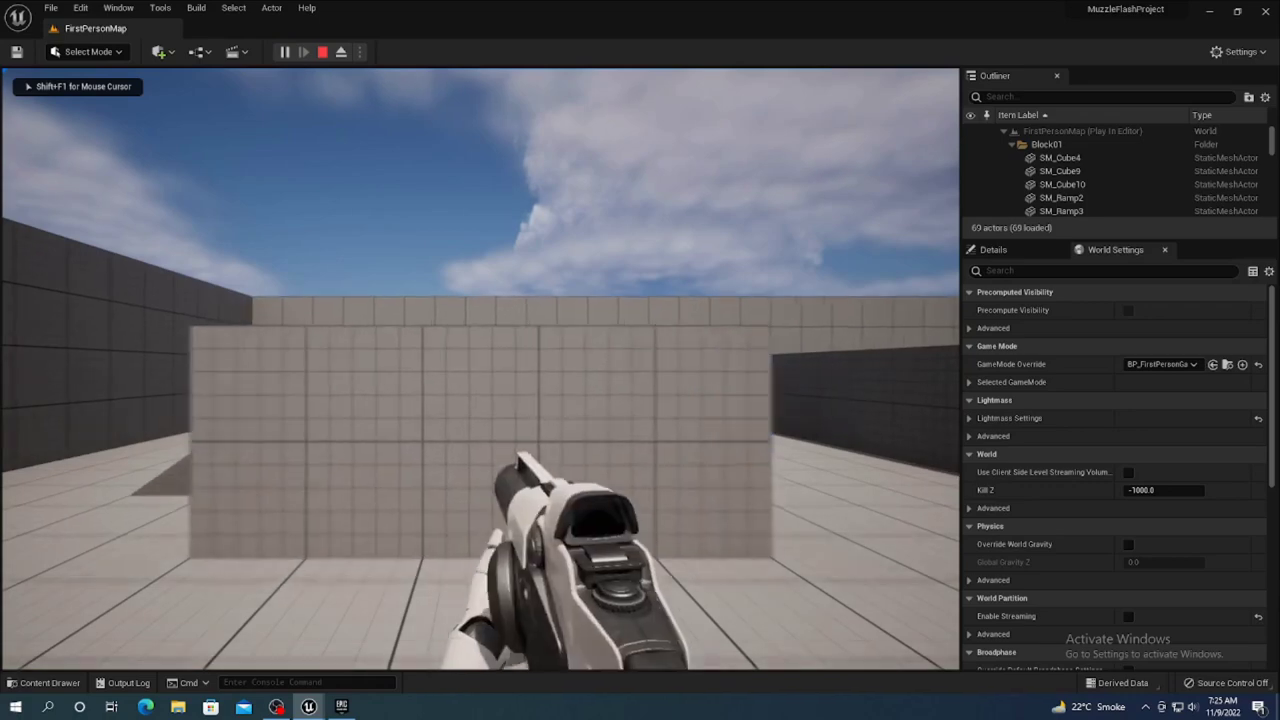
pyautogui.click(480, 369)
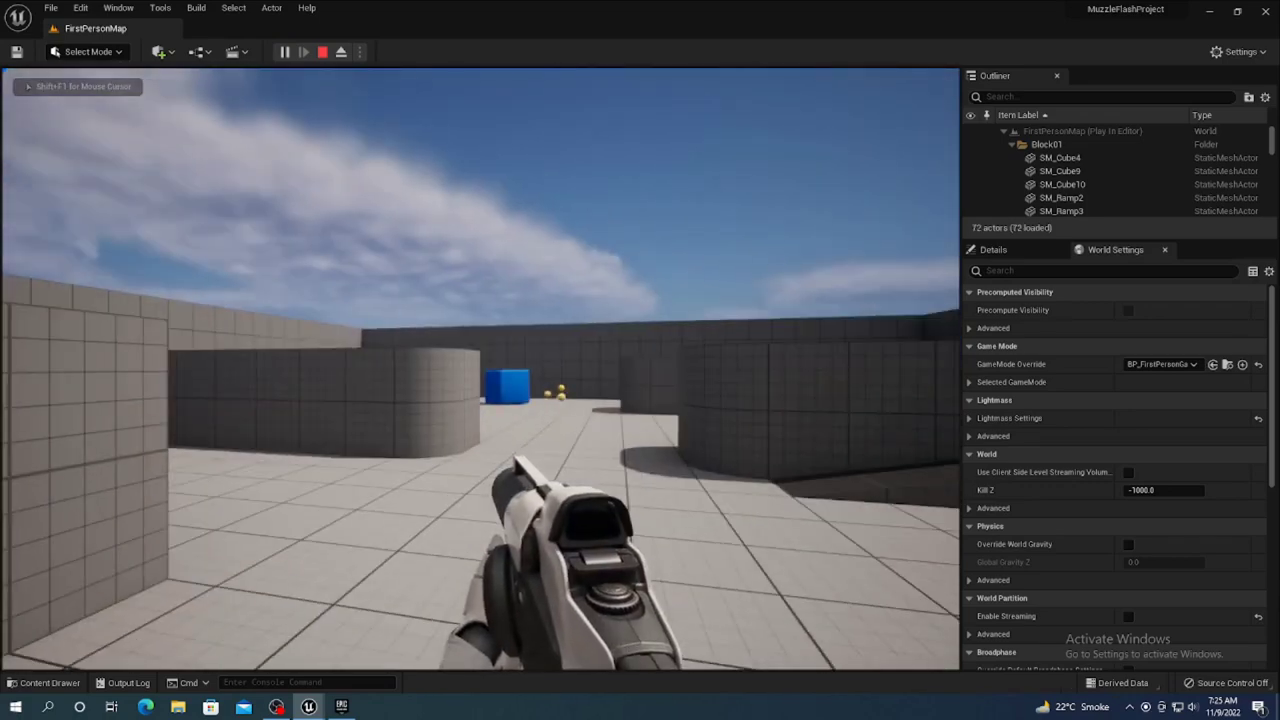
pyautogui.press('Escape')
pyautogui.click(309, 707)
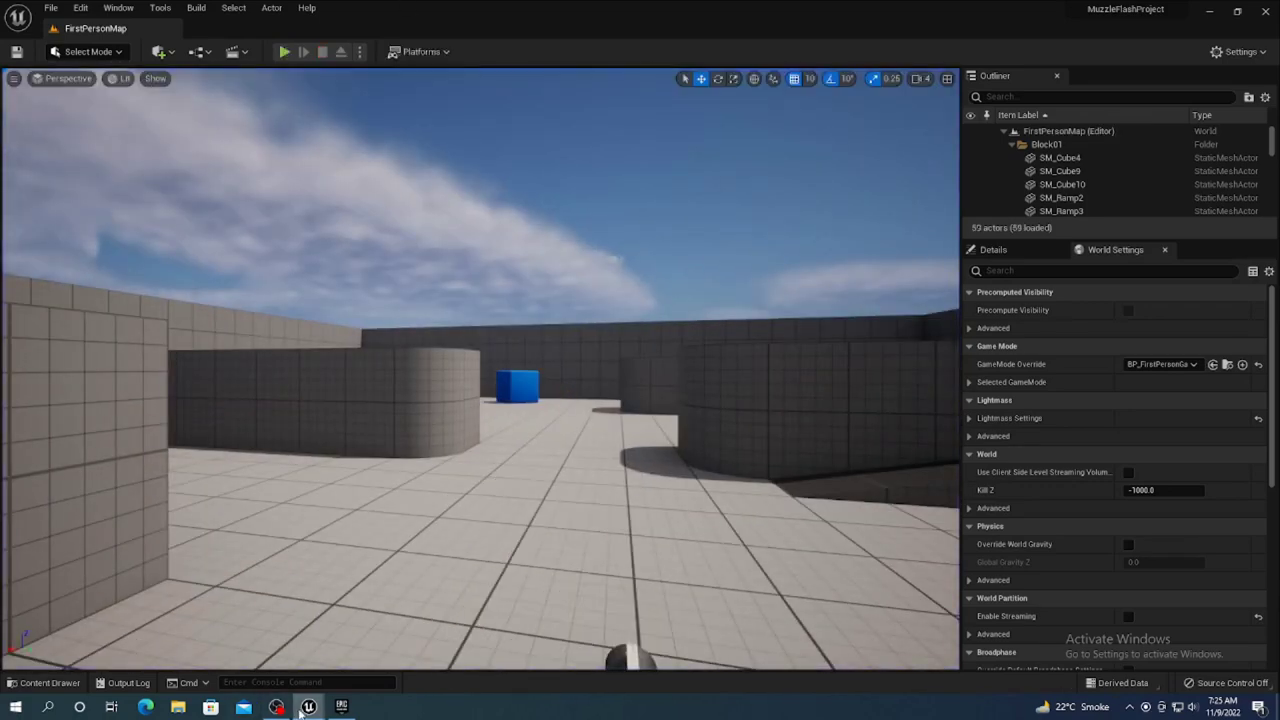
pyautogui.click(410, 660)
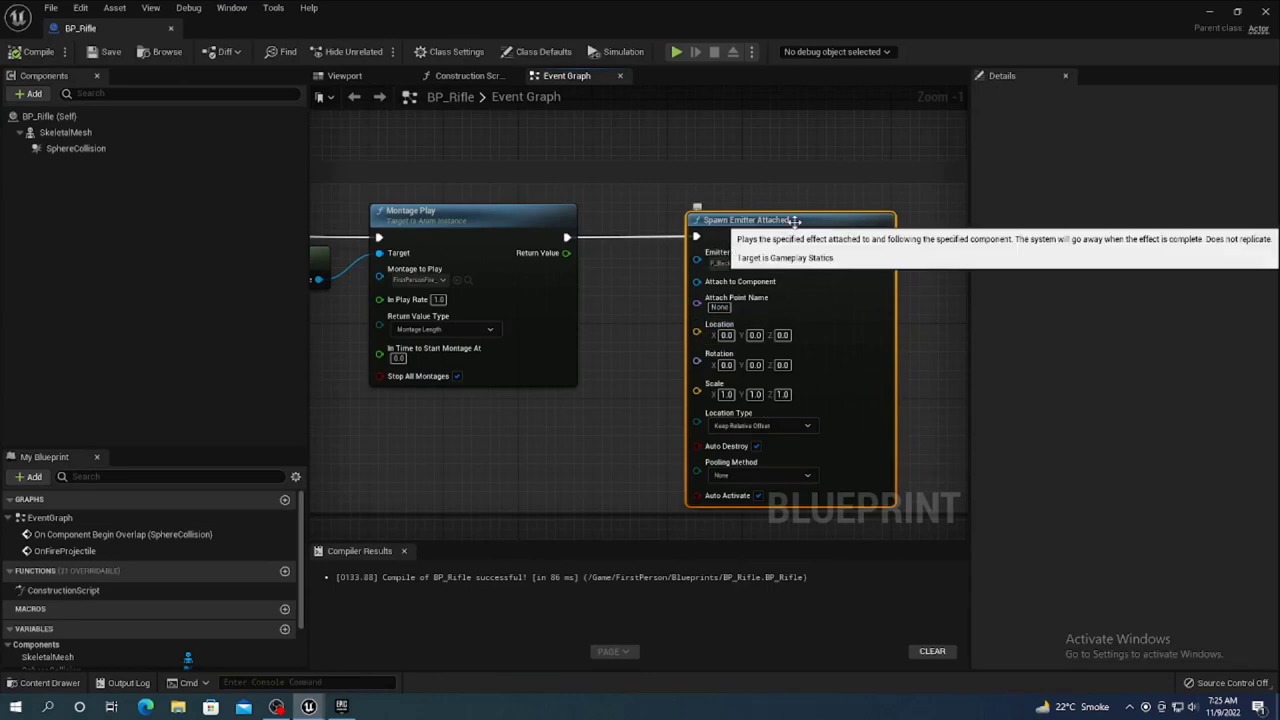
# - Wire the SkeletalMesh component into Attach to Component, then compile and Save All
pyautogui.moveTo(767, 222); pyautogui.dragTo(776, 222)
pyautogui.click(65, 132)
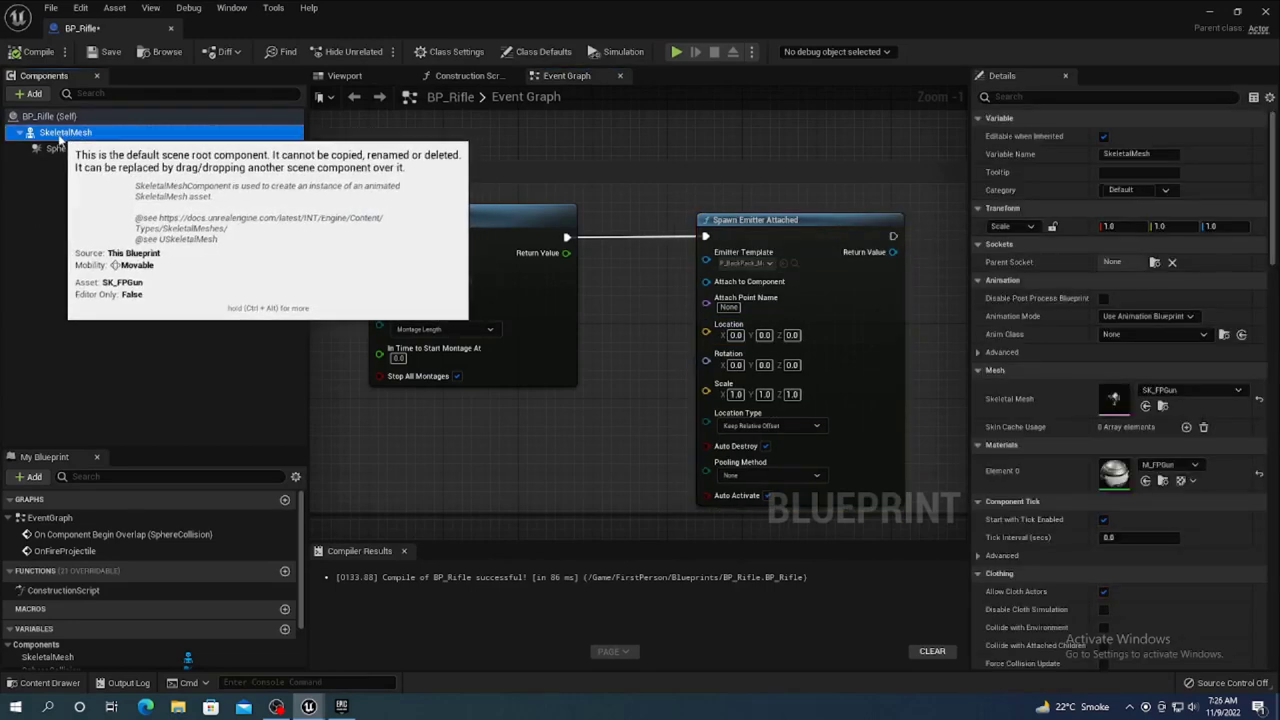
pyautogui.moveTo(63, 132); pyautogui.dragTo(755, 283)
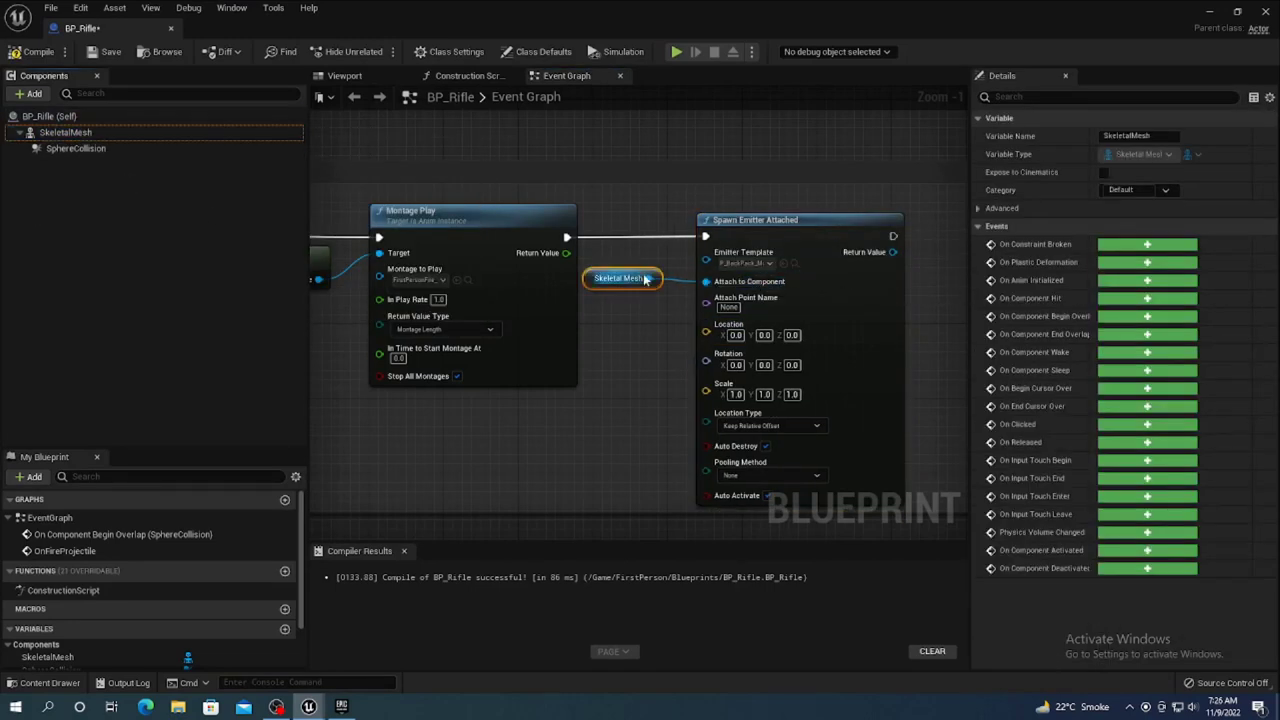
pyautogui.click(34, 52)
pyautogui.click(50, 8)
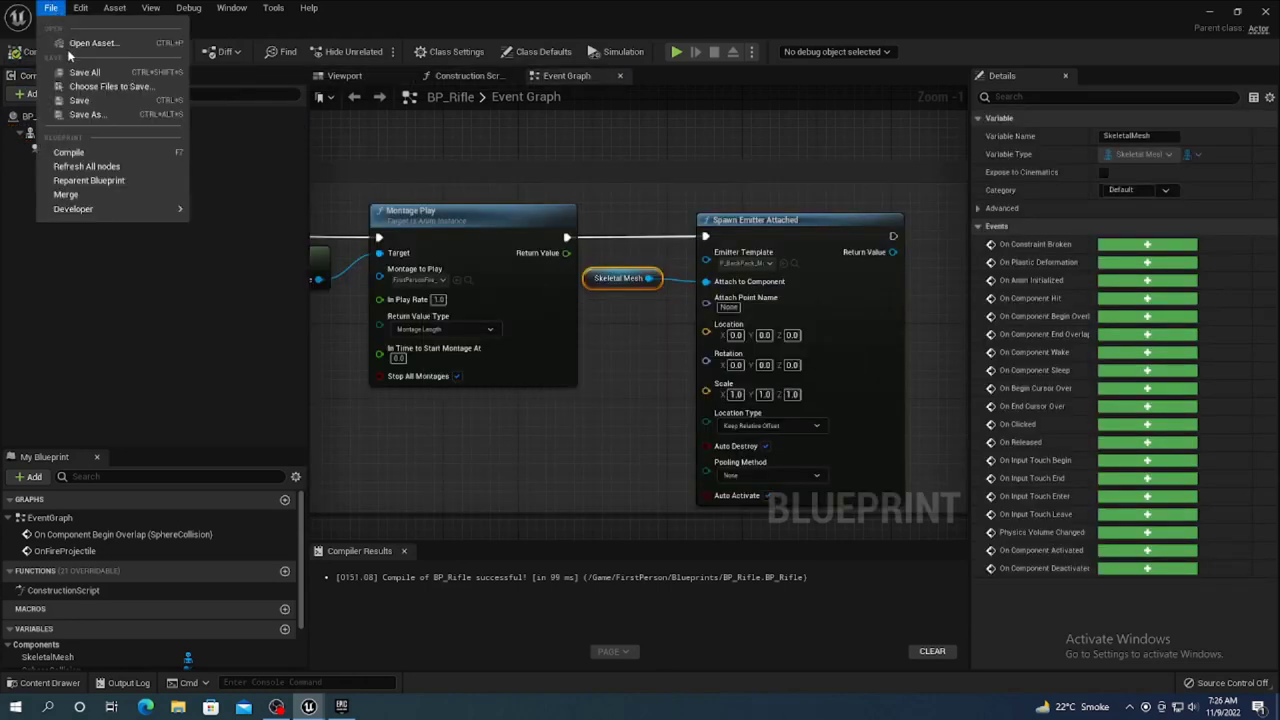
pyautogui.click(70, 71)
# - Play-test again, firing the rifle three times toward the blue cube, then return to BP_Rifle
pyautogui.click(1211, 15)
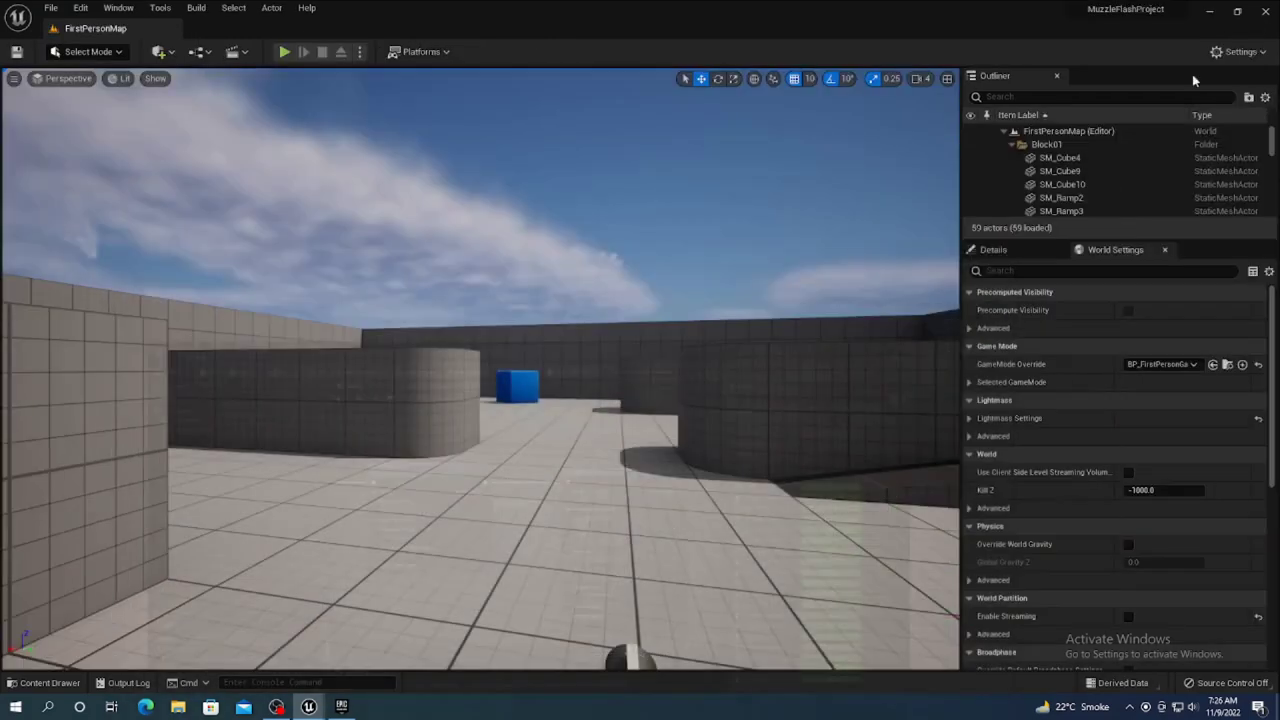
pyautogui.click(284, 52)
pyautogui.click(449, 499)
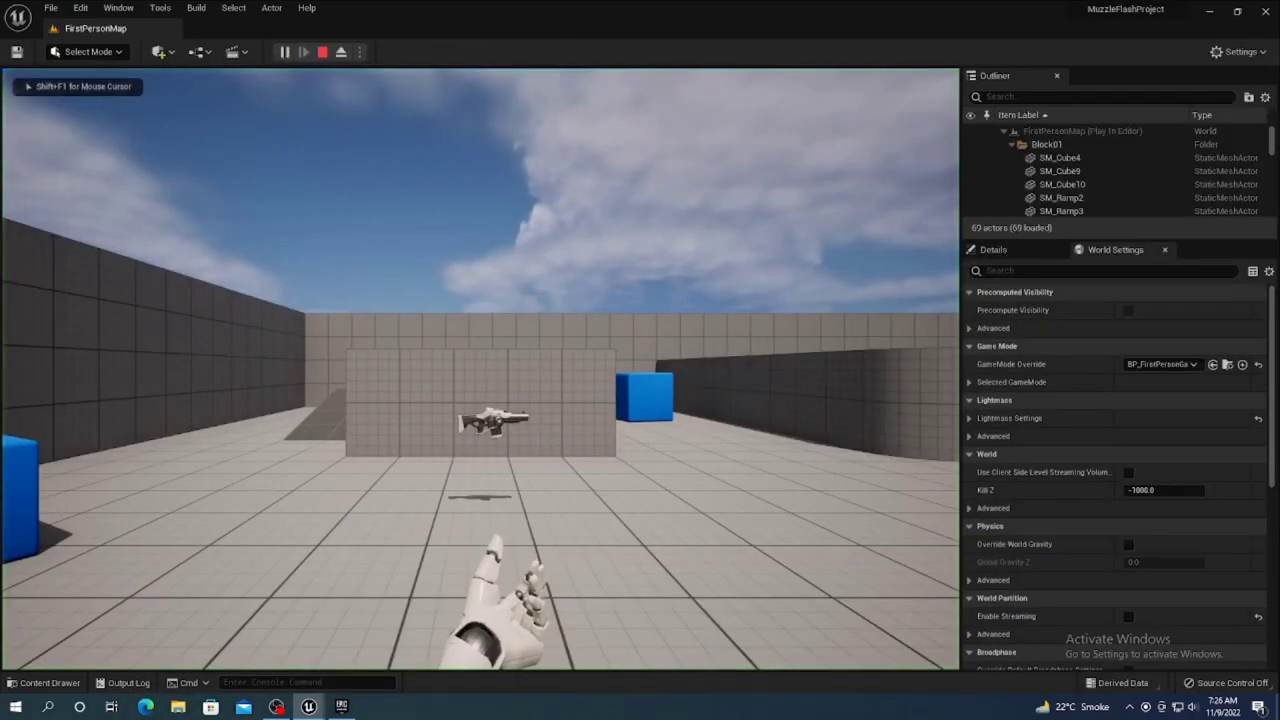
pyautogui.press('w')
pyautogui.click(449, 499)
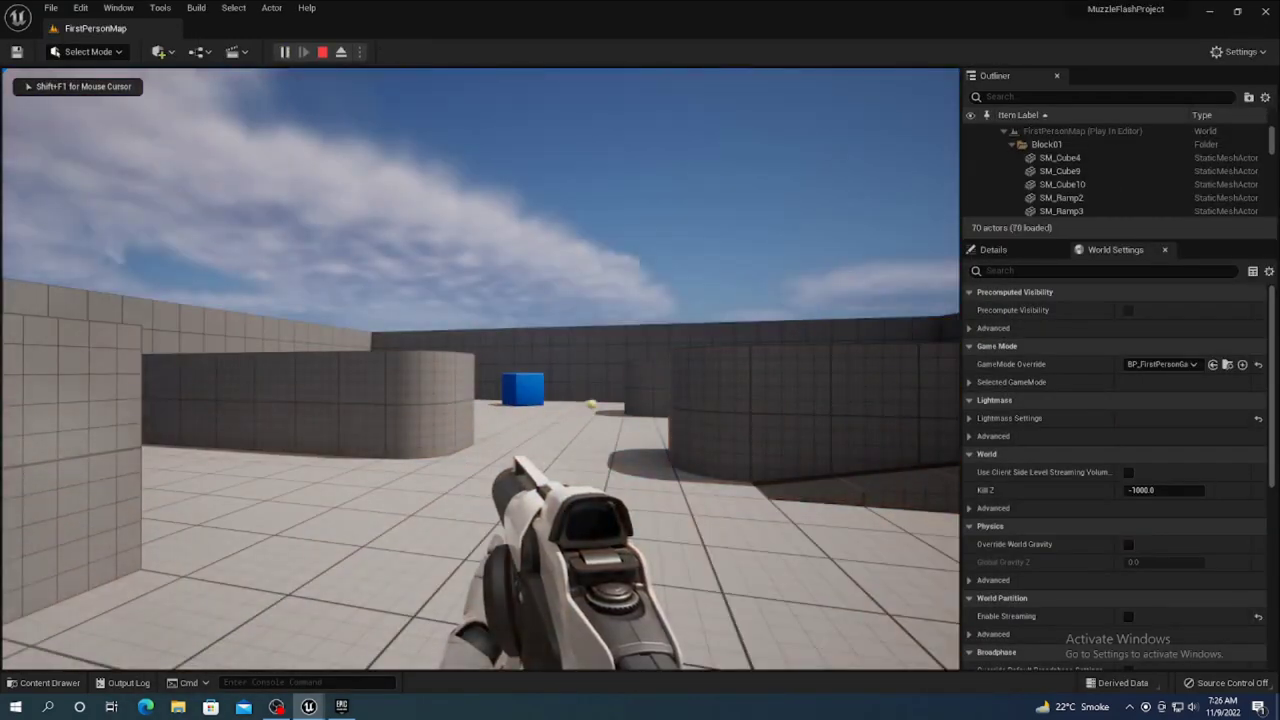
pyautogui.click(449, 499)
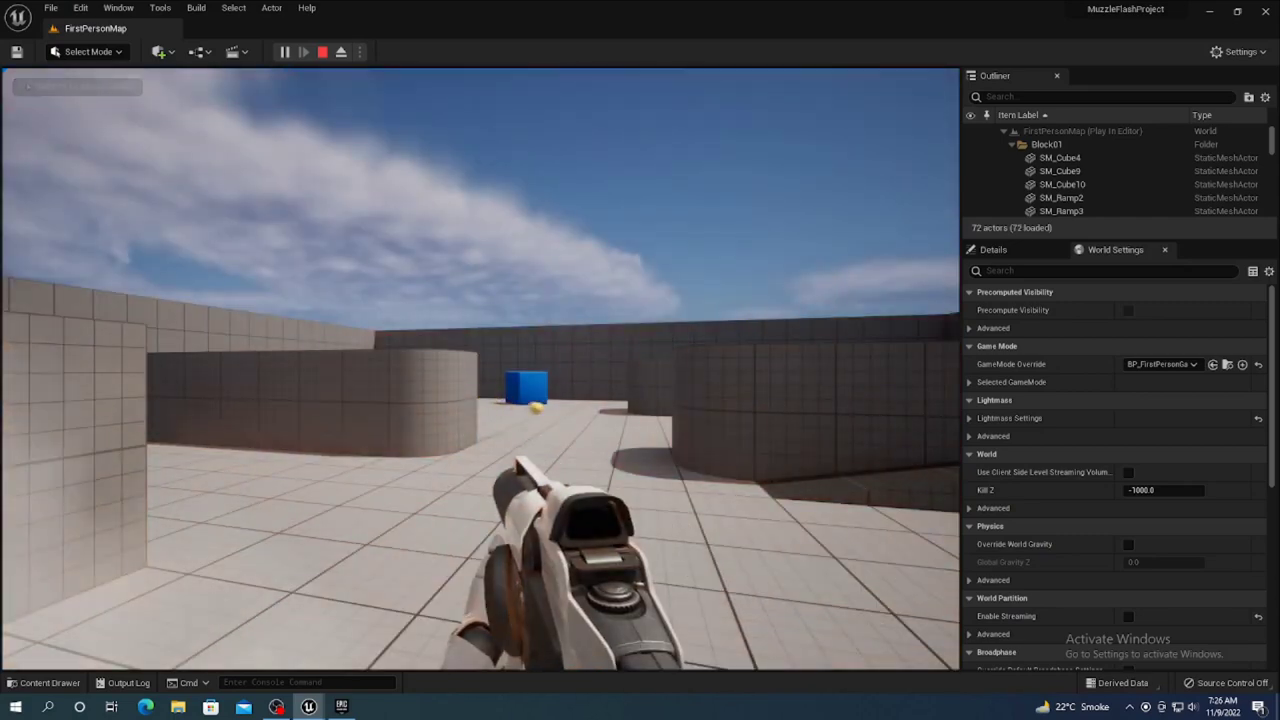
pyautogui.click(449, 499)
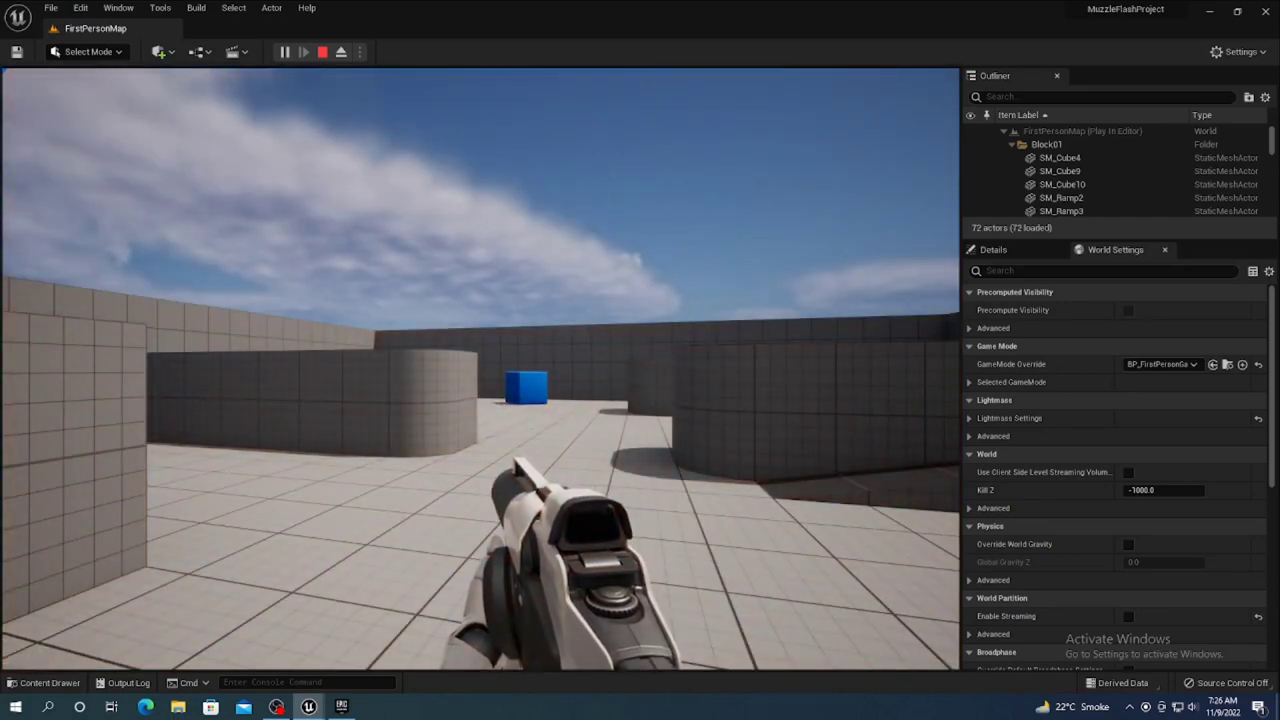
pyautogui.press('Escape')
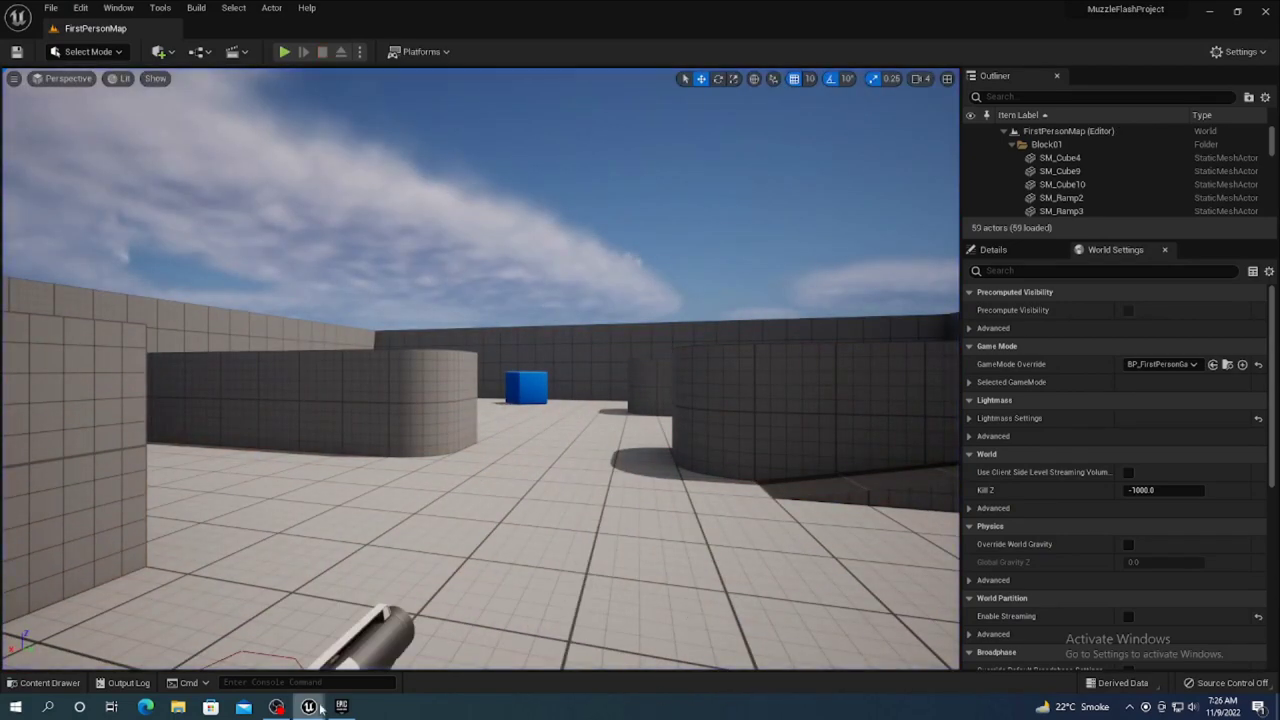
pyautogui.moveTo(320, 708)
pyautogui.click(381, 679)
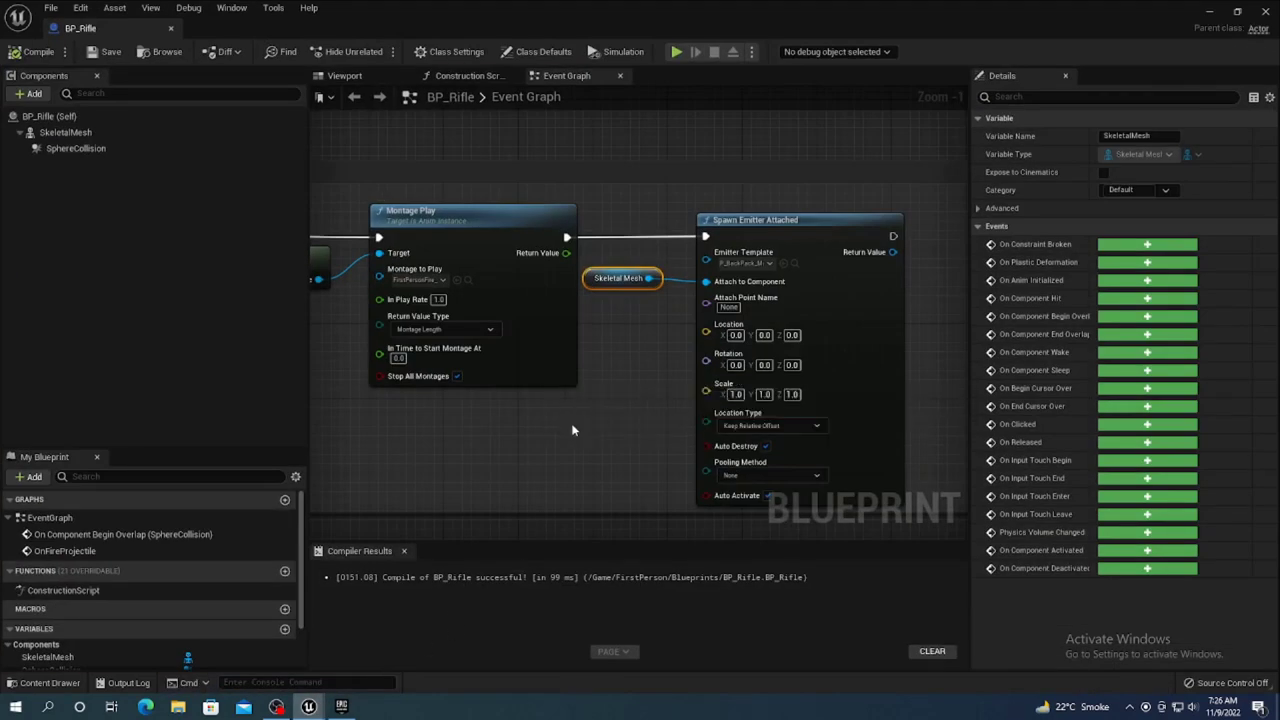
pyautogui.moveTo(482, 431)
pyautogui.mouseDown(button='right')
pyautogui.moveTo(621, 448)
pyautogui.moveTo(545, 426)
pyautogui.mouseUp(button='right')
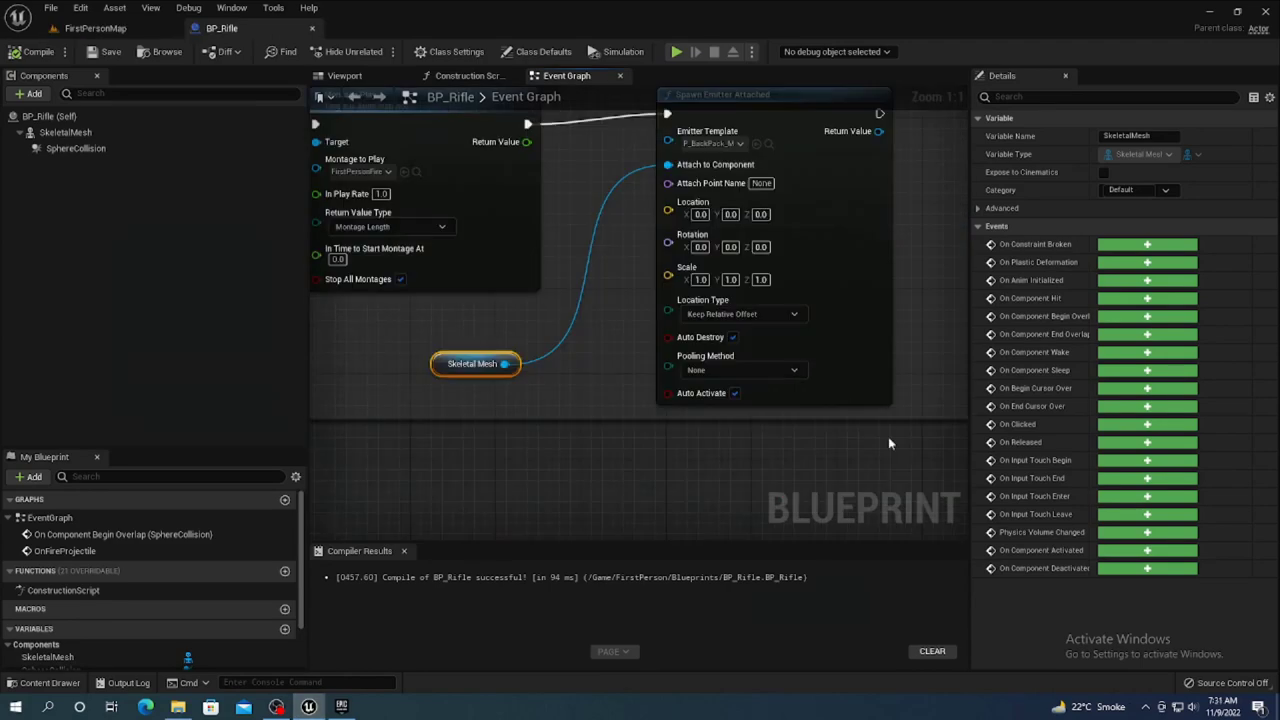
pyautogui.click(889, 443)
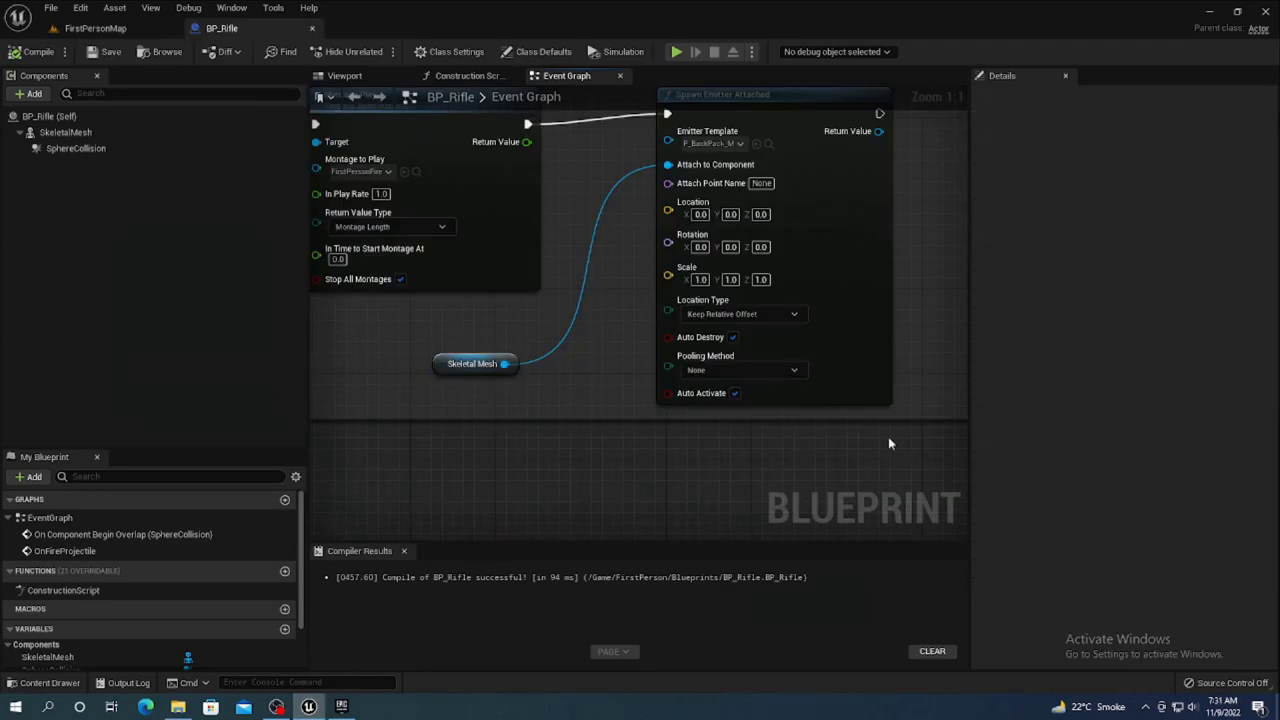
pyautogui.moveTo(451, 101); pyautogui.dragTo(427, 198, button='right')
pyautogui.click(745, 191)
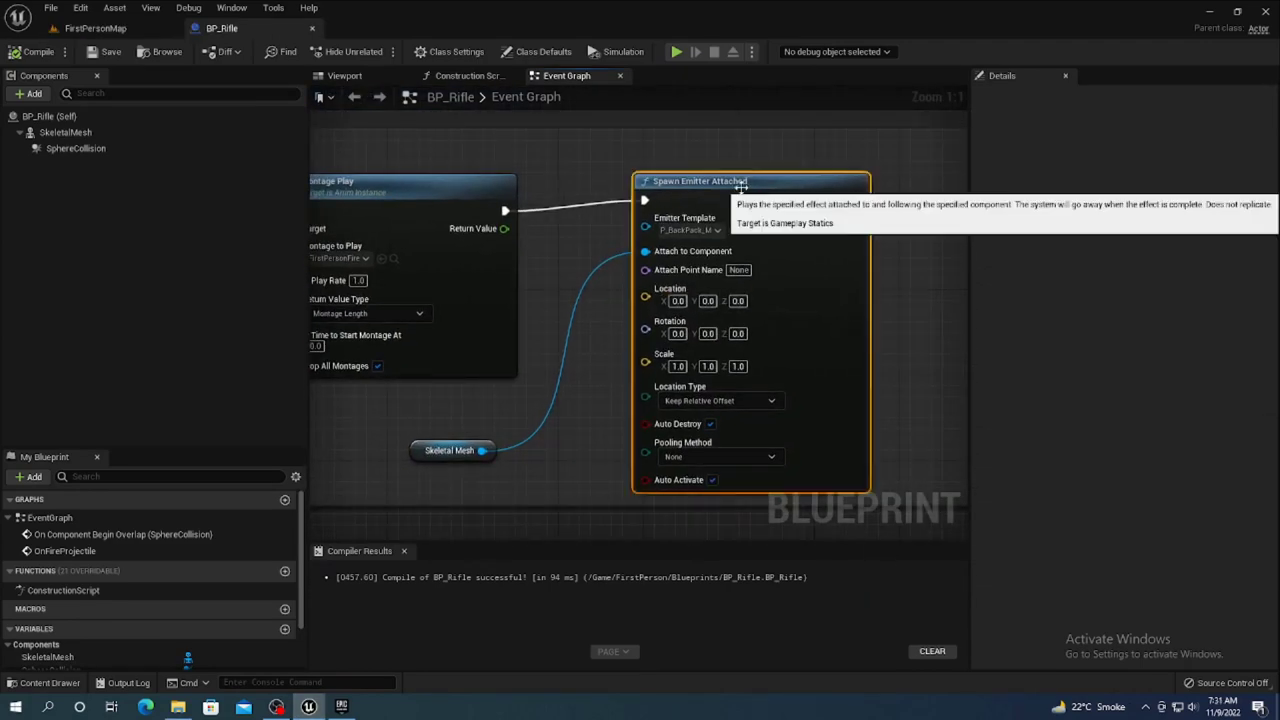
pyautogui.click(95, 28)
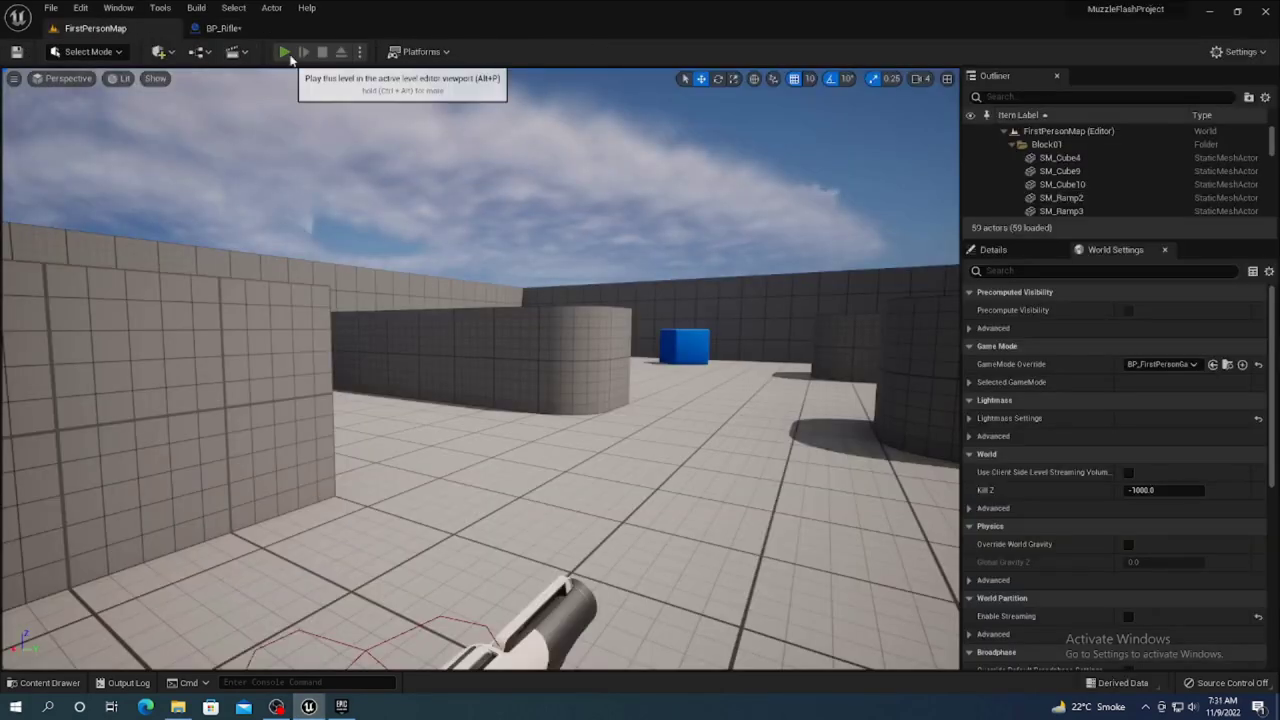
pyautogui.click(285, 51)
pyautogui.click(507, 350)
pyautogui.press('w')
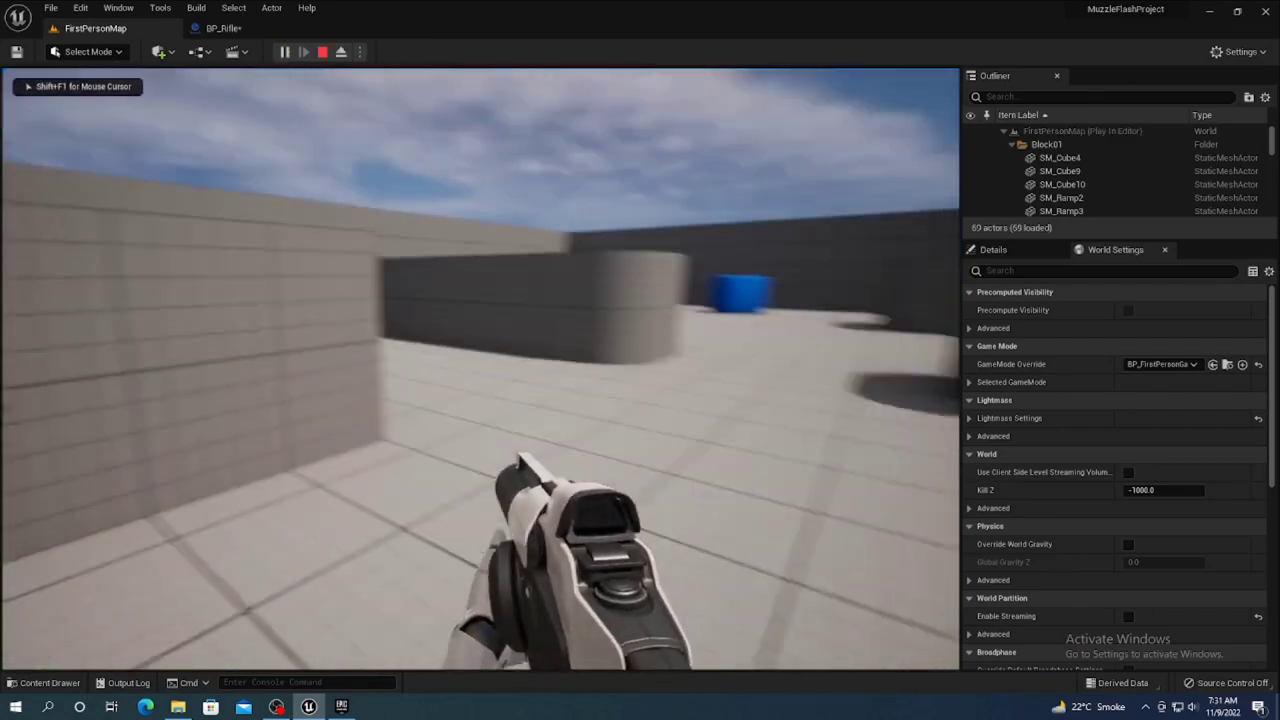
pyautogui.click(480, 370)
pyautogui.press('Escape')
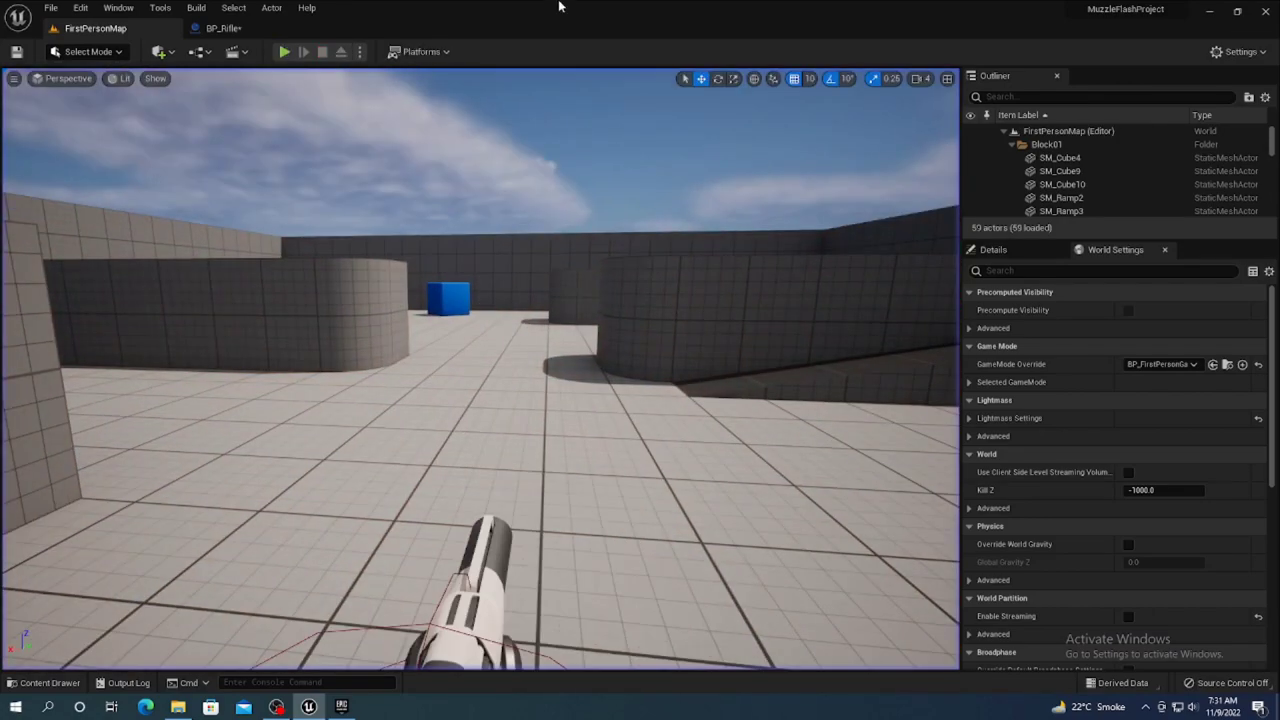
pyautogui.click(232, 30)
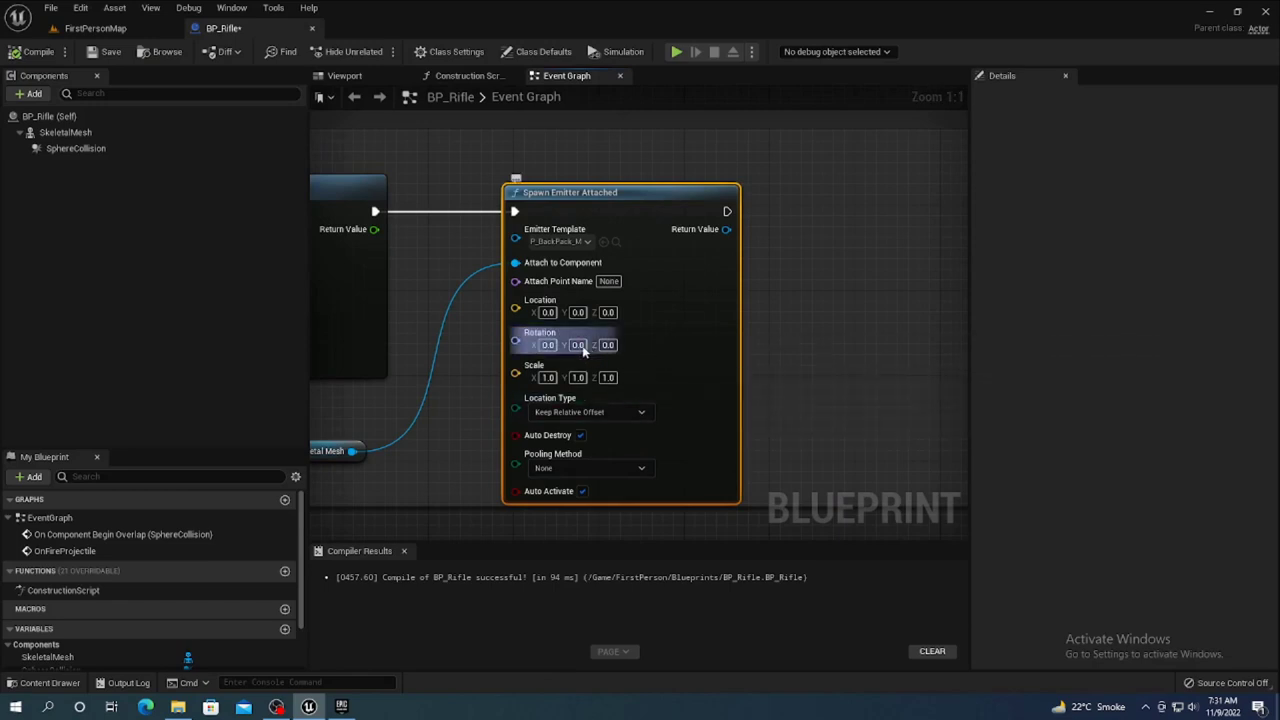
# - Set the Spawn Emitter Attached Rotation Z to 90 and Scale X, Y and Z to 0.5
pyautogui.click(608, 345)
pyautogui.write('90')
pyautogui.click(801, 378)
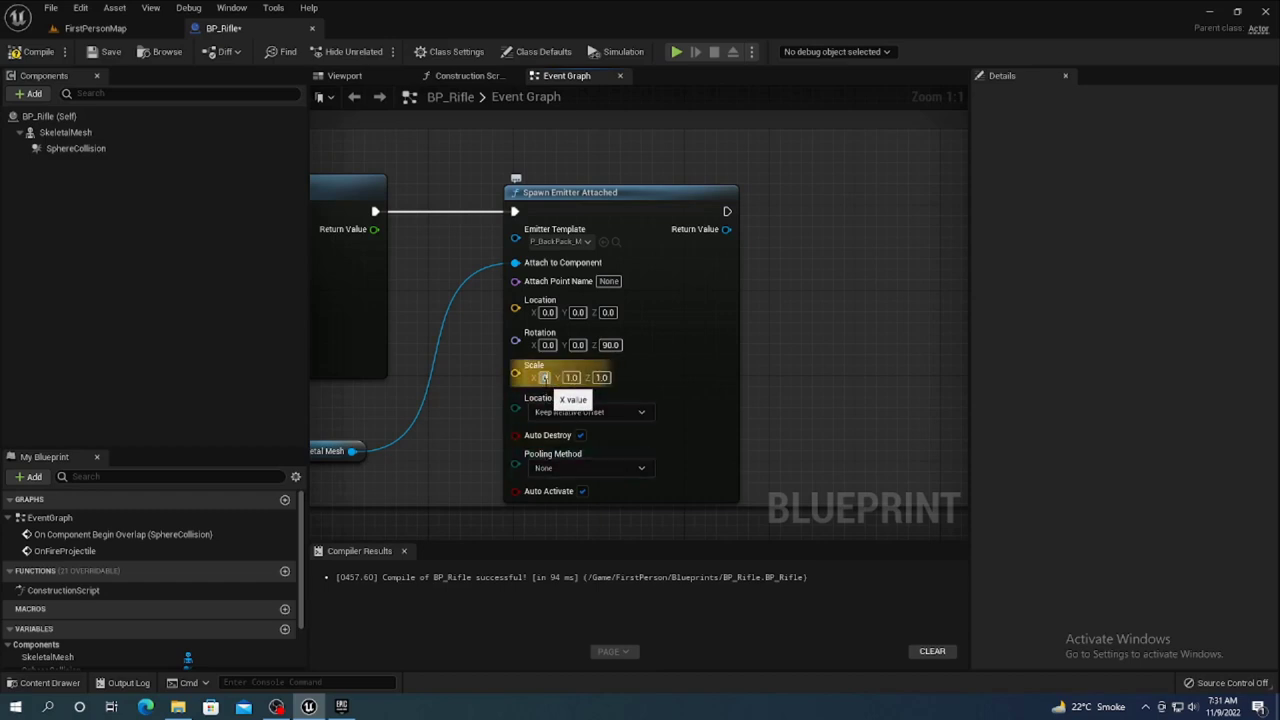
pyautogui.write('.5')
pyautogui.press('Tab')
pyautogui.write('0')
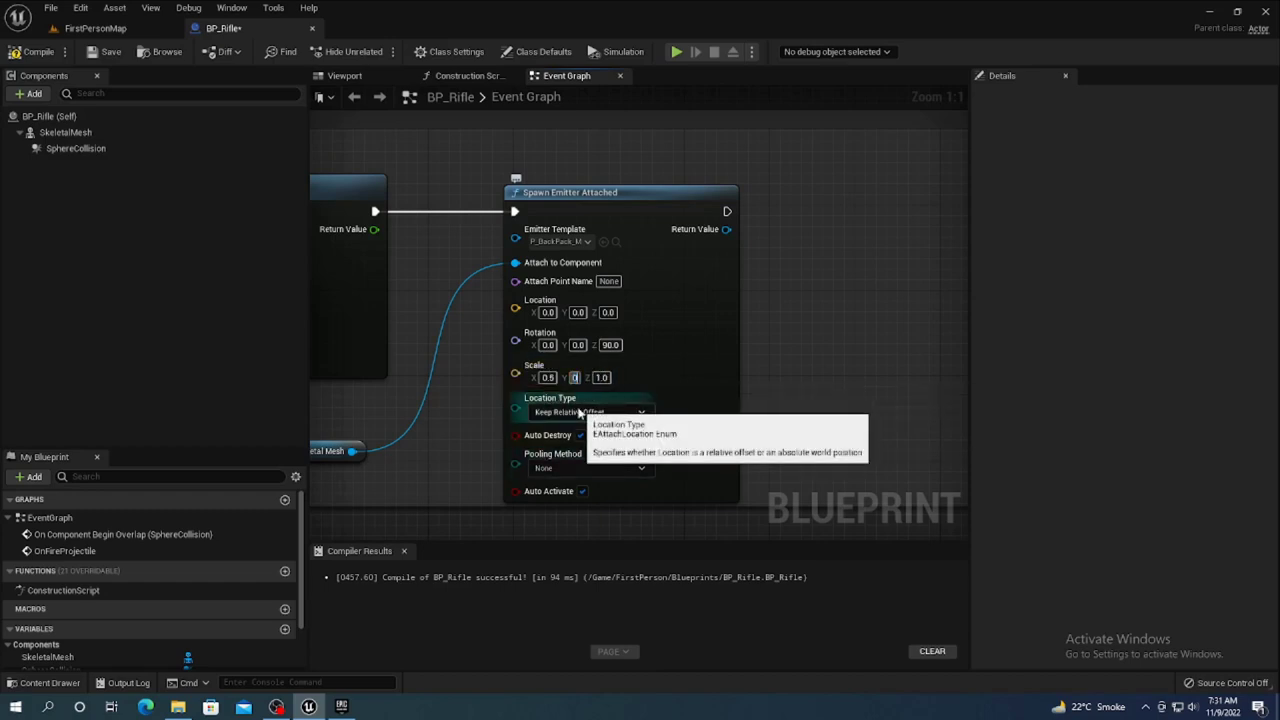
pyautogui.write('.5')
pyautogui.click(607, 378)
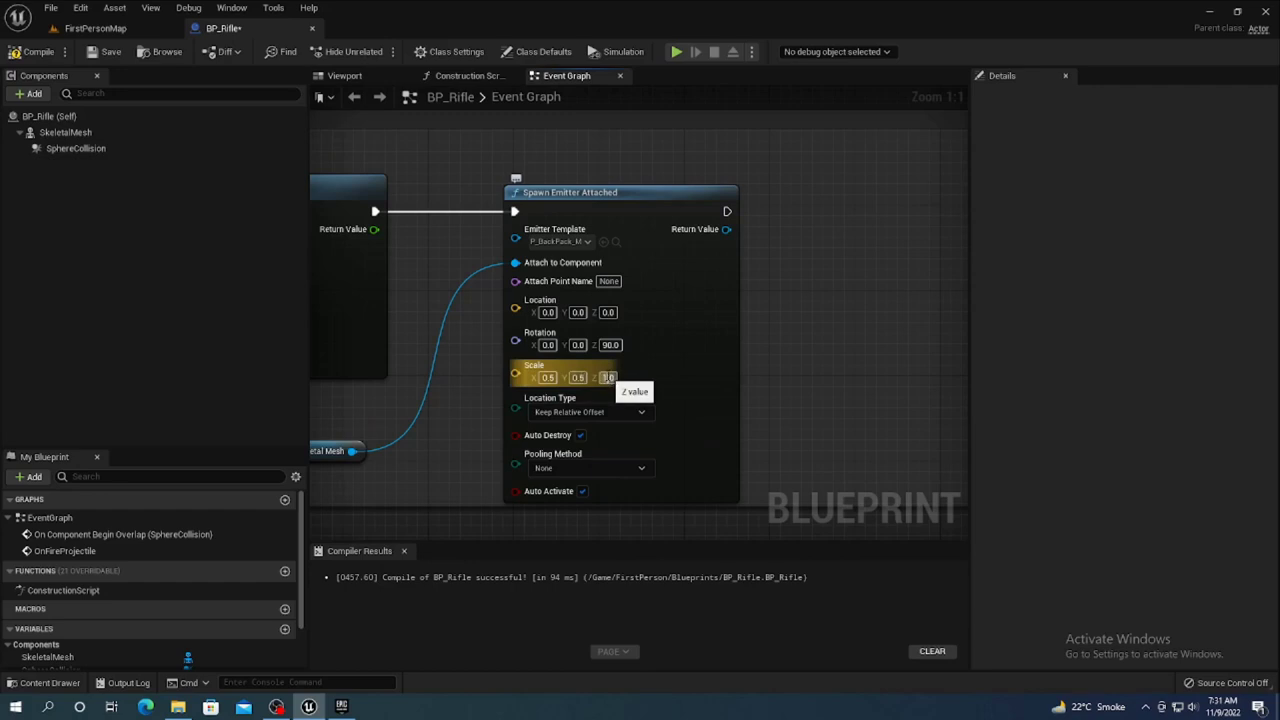
pyautogui.write('0.5')
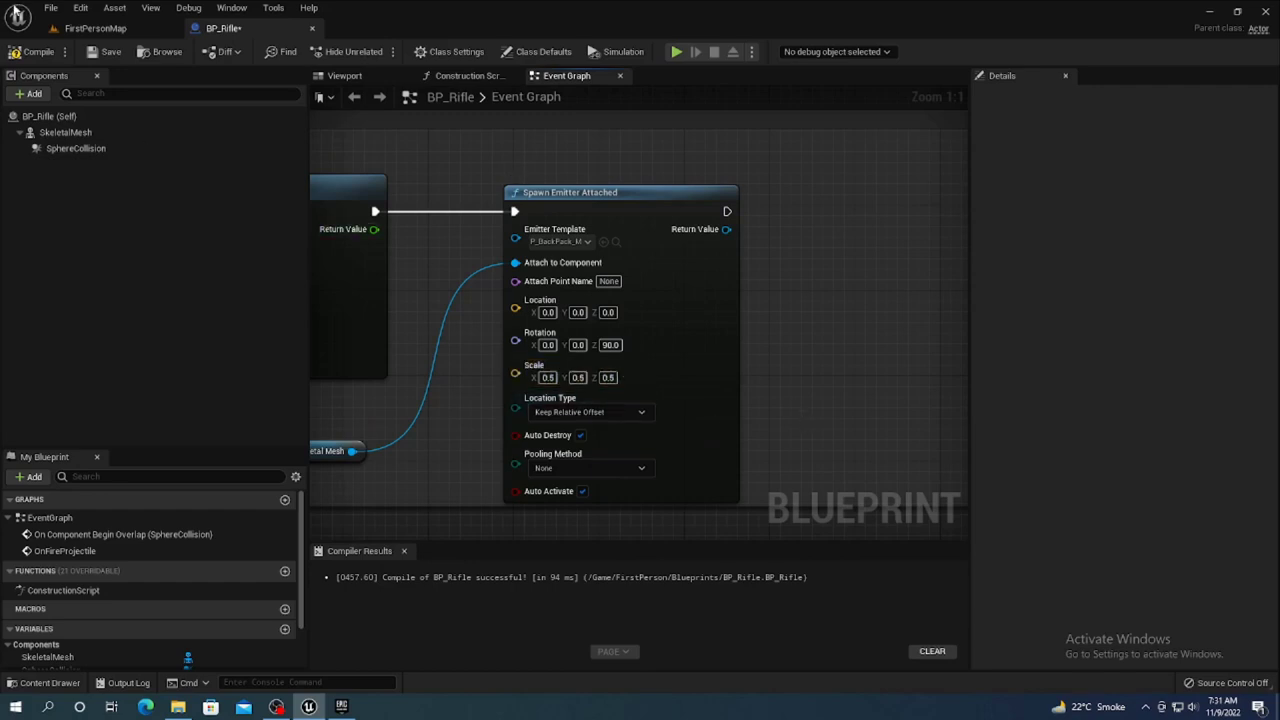
# - Compile and save BP_Rifle, then return to the FirstPersonMap level
pyautogui.click(103, 51)
pyautogui.click(30, 51)
pyautogui.click(95, 28)
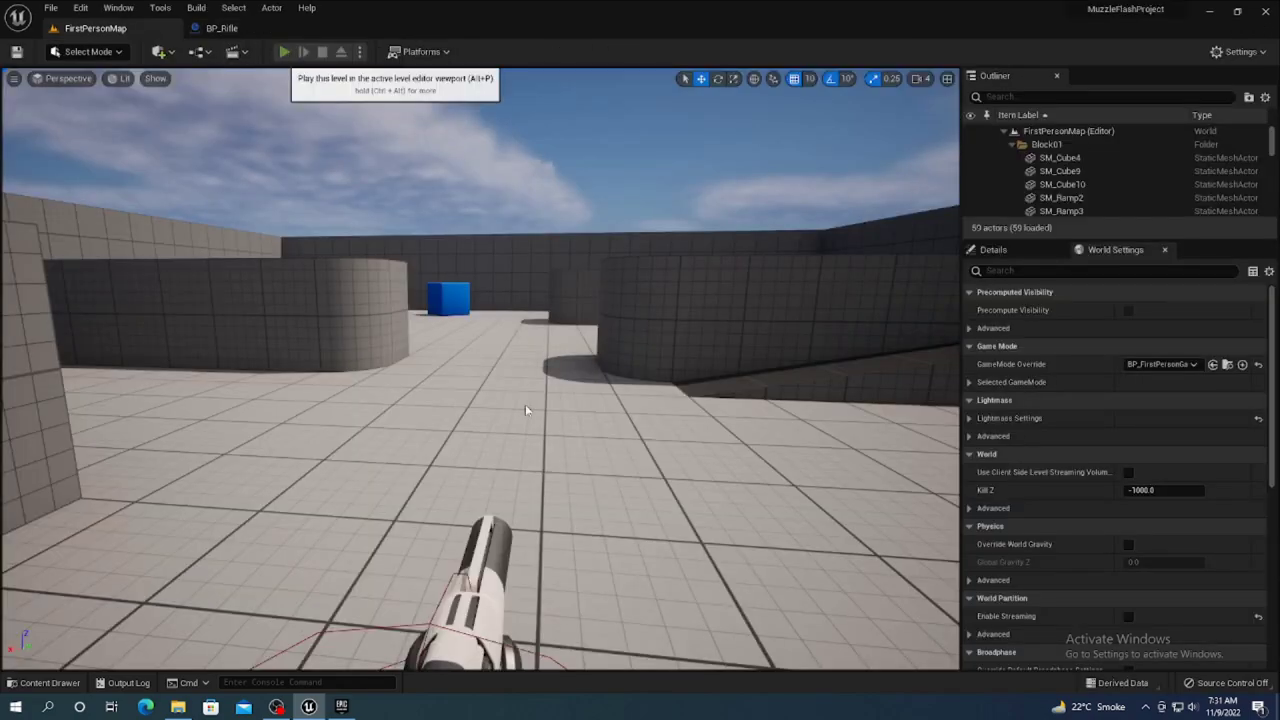
pyautogui.click(284, 51)
pyautogui.press('w')
pyautogui.click(480, 368)
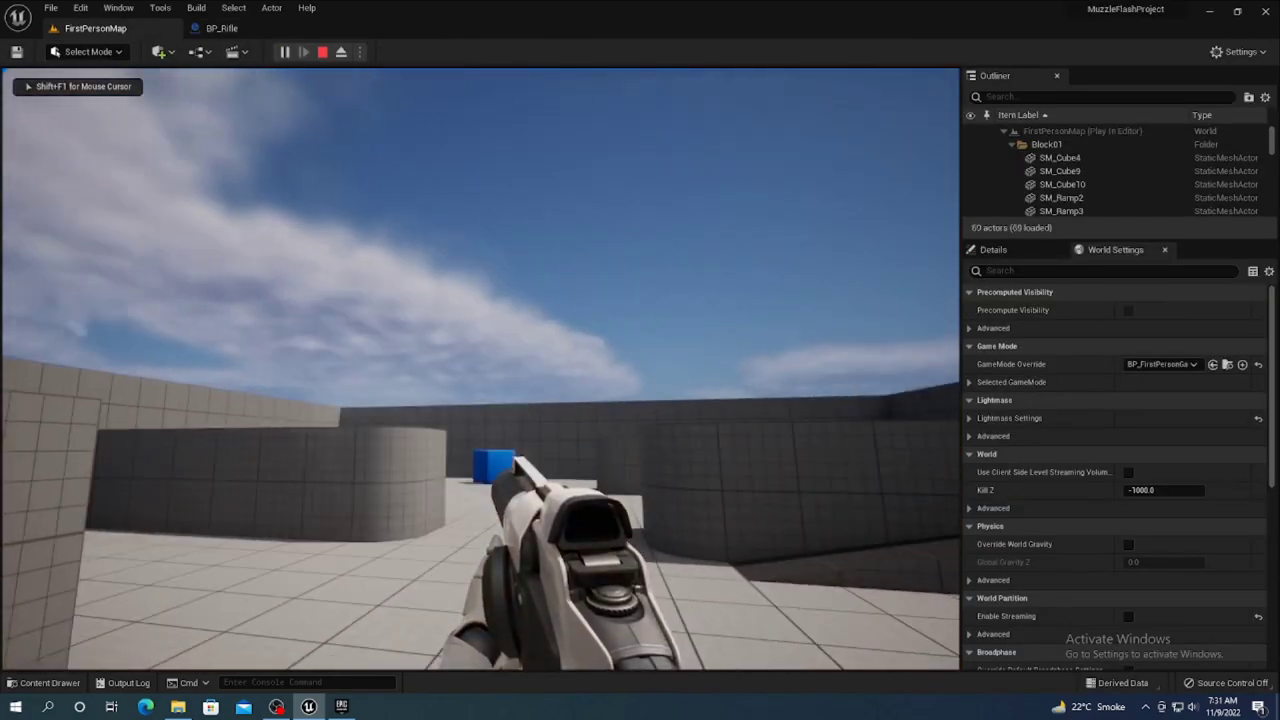
pyautogui.click(480, 368)
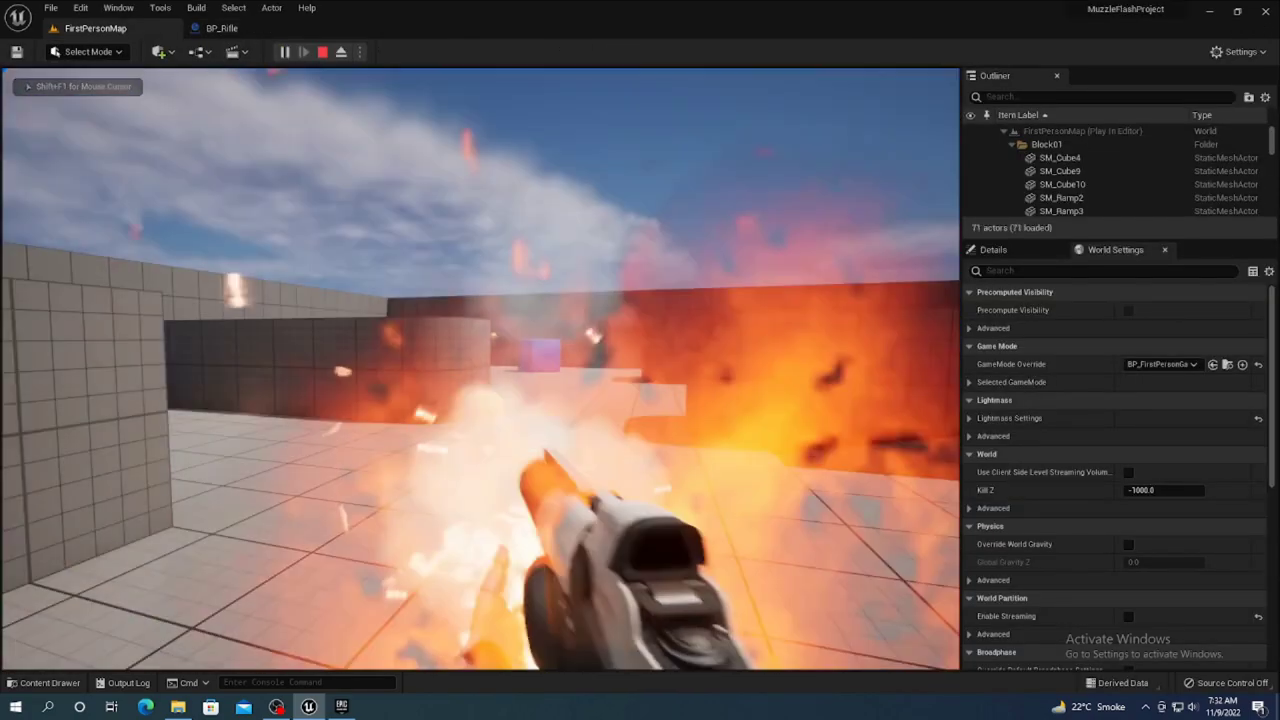
pyautogui.click(480, 368)
pyautogui.click(480, 368)
pyautogui.click(480, 368)
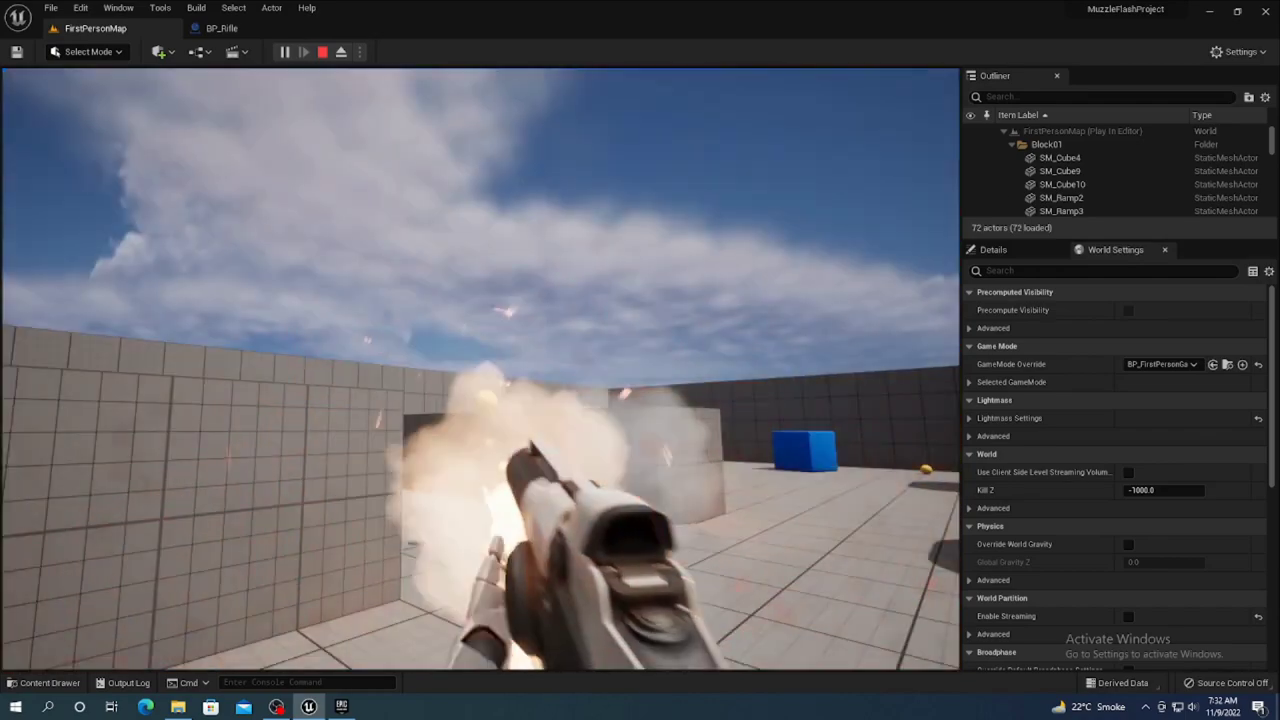
pyautogui.click(480, 368)
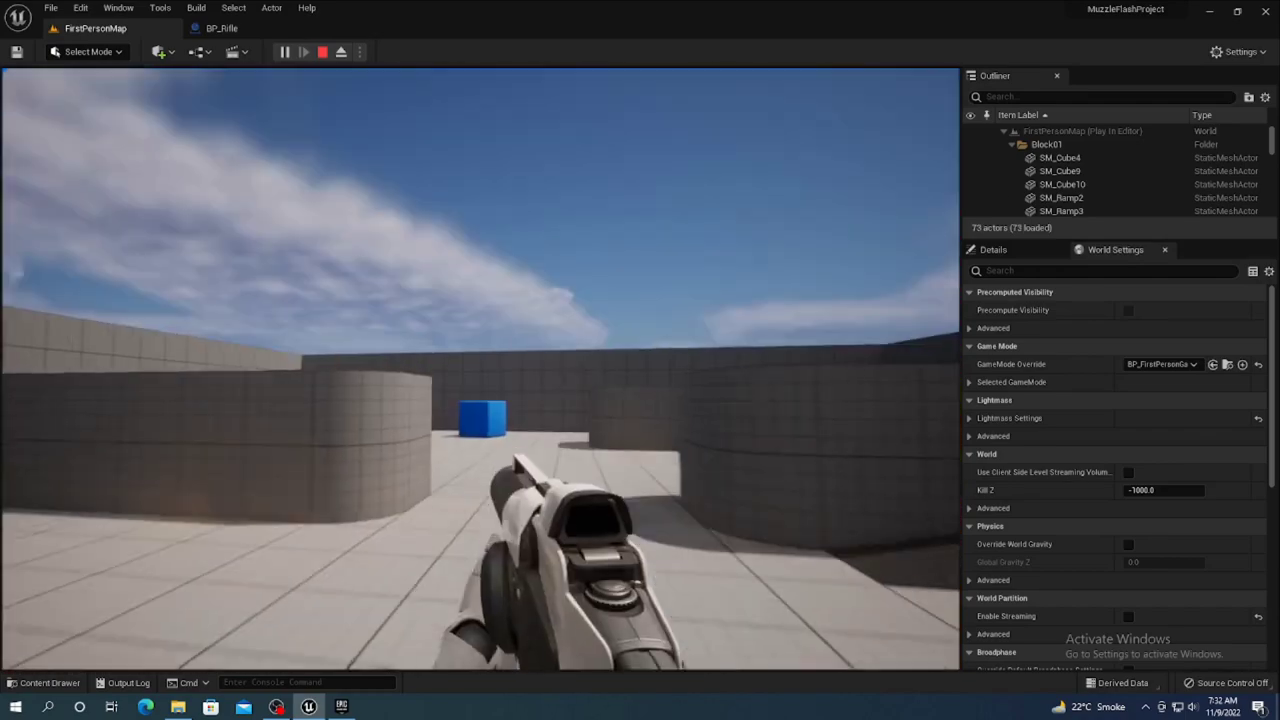
pyautogui.click(480, 368)
pyautogui.click(480, 368)
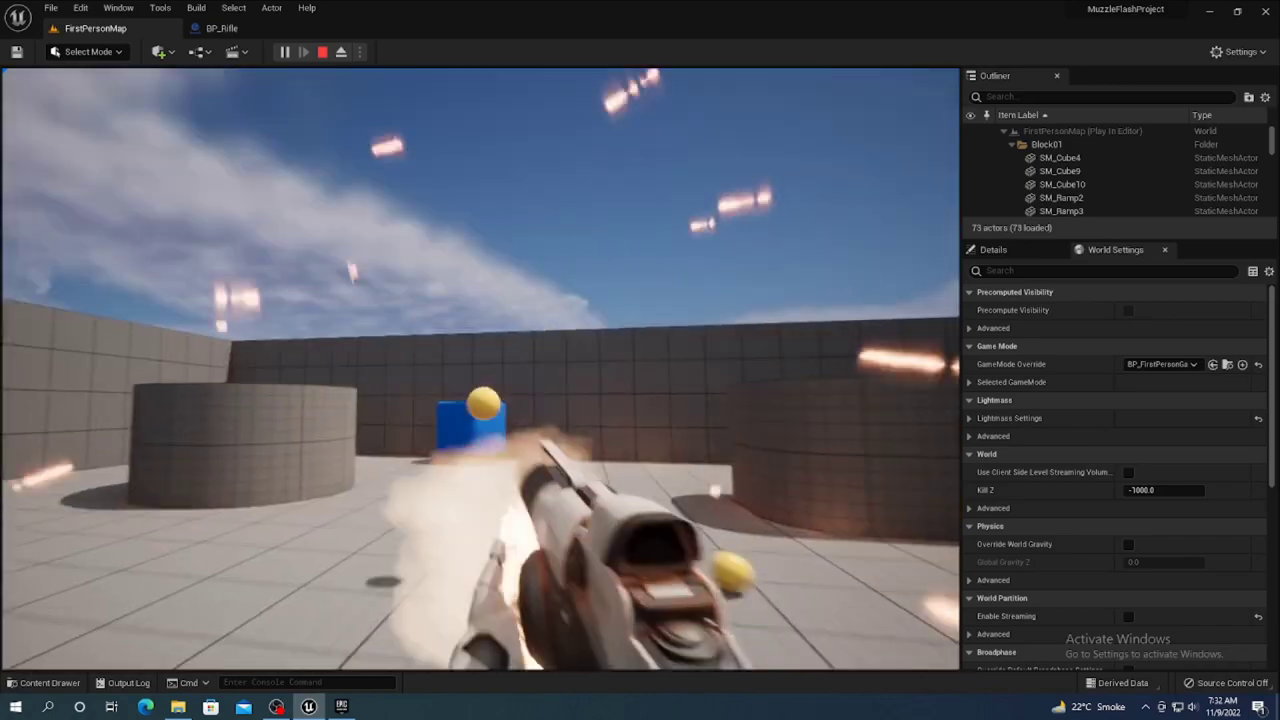
pyautogui.click(480, 368)
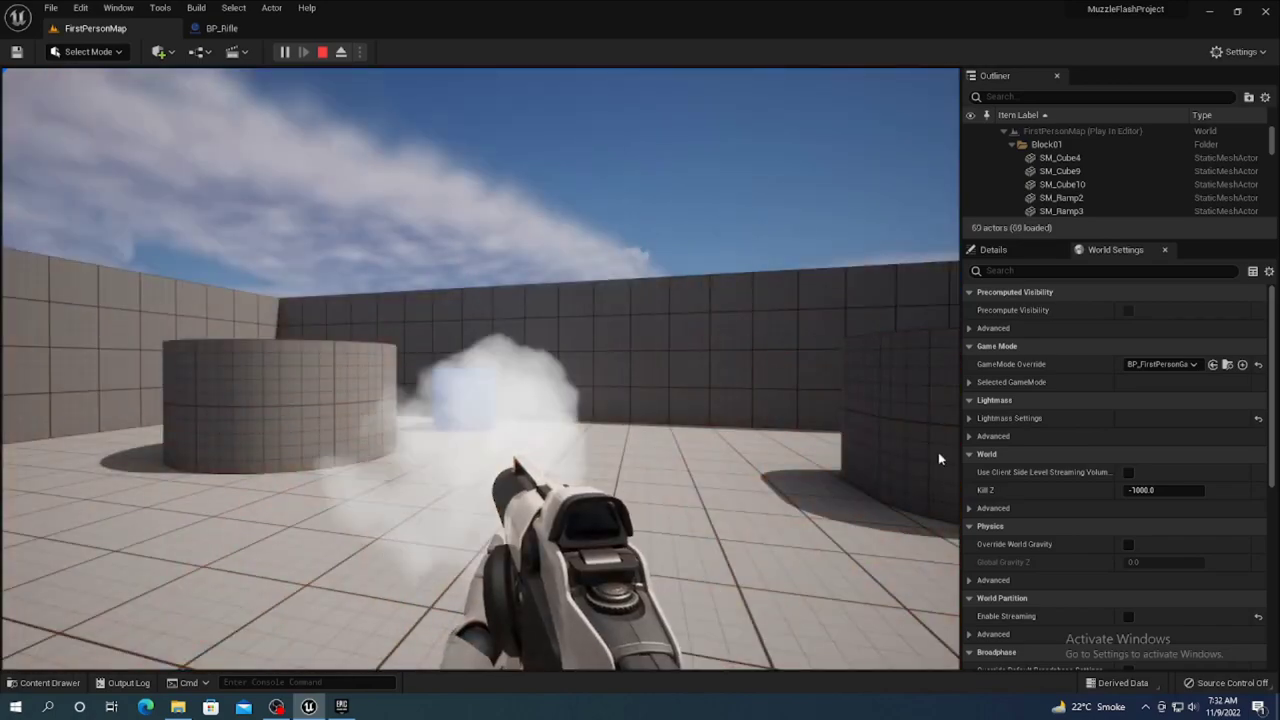
pyautogui.press('Escape')
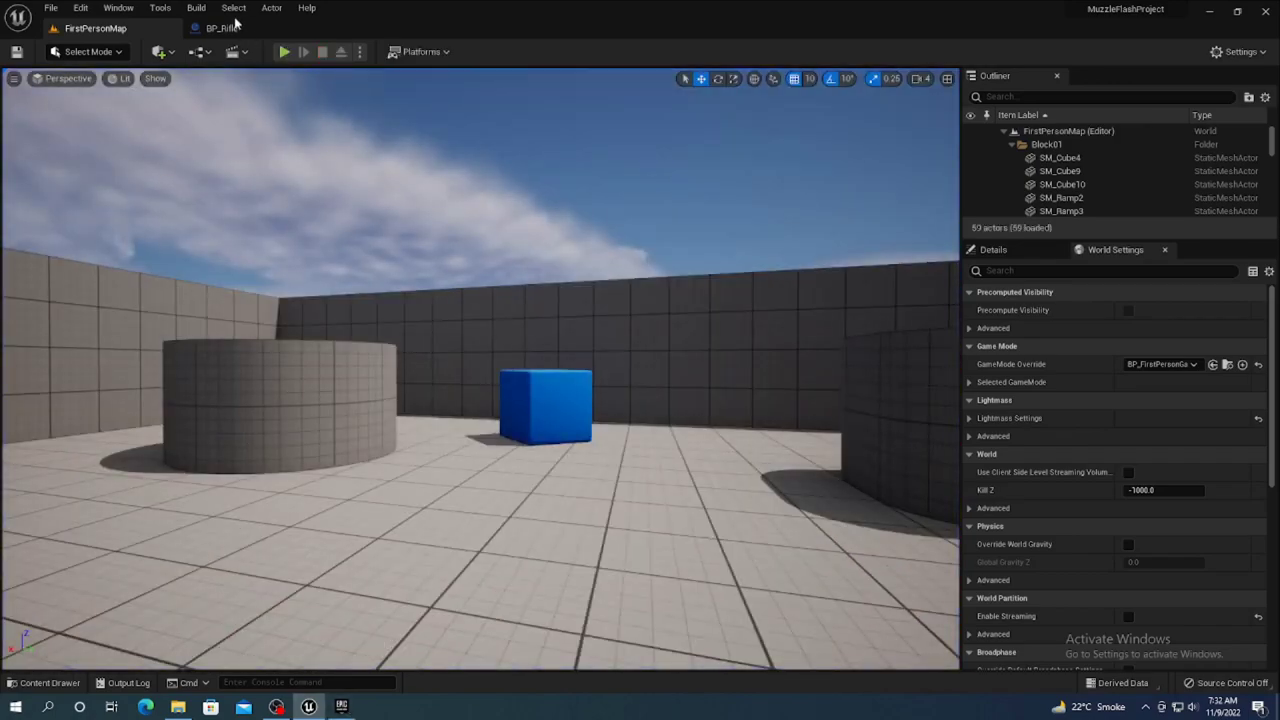
# - Nudge the Spawn Emitter Attached node in BP_Rifle's Event Graph and save the blueprint
pyautogui.click(222, 28)
pyautogui.moveTo(297, 177); pyautogui.dragTo(400, 135, button='right')
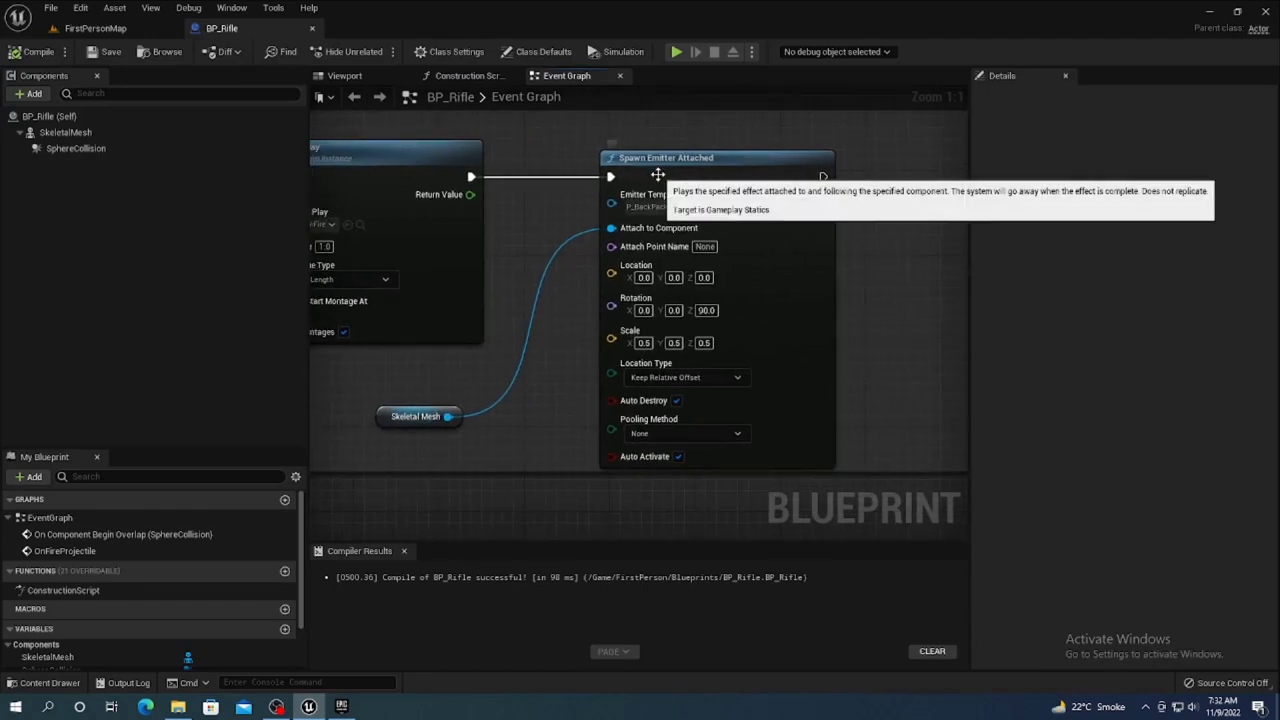
pyautogui.moveTo(657, 175); pyautogui.dragTo(667, 175)
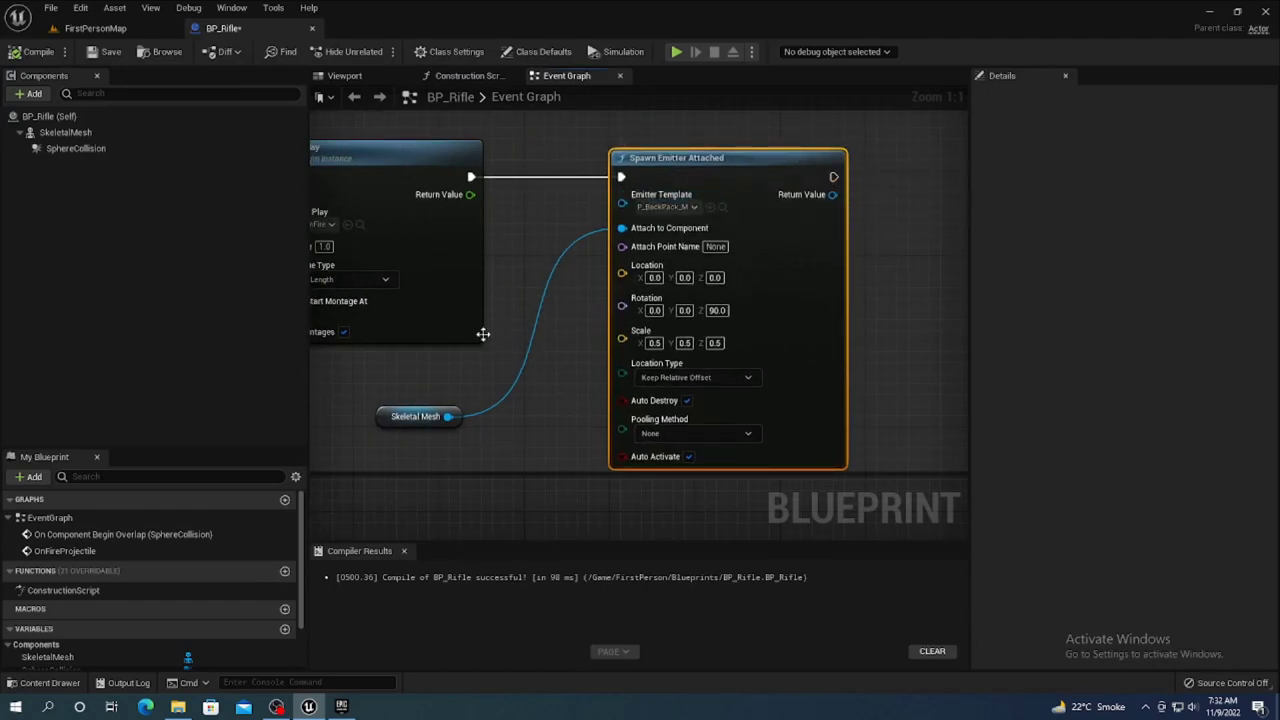
pyautogui.moveTo(508, 469); pyautogui.dragTo(508, 496)
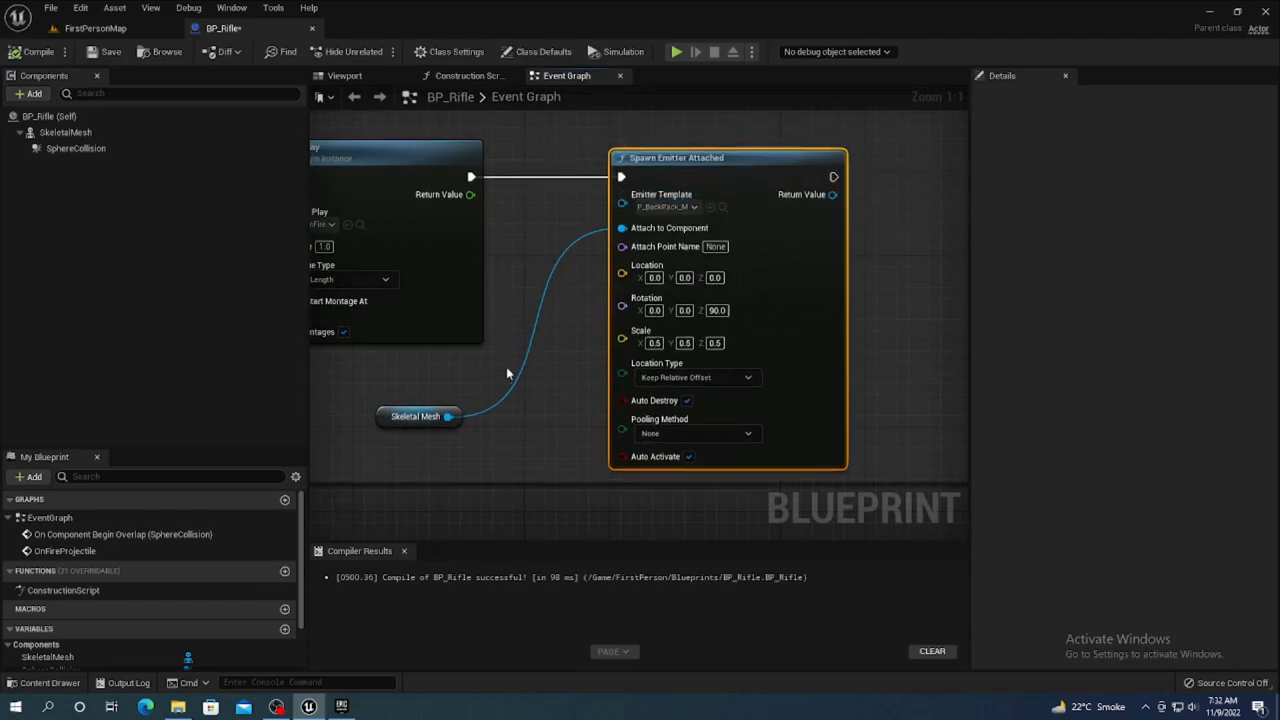
pyautogui.click(105, 51)
pyautogui.moveTo(284, 709)
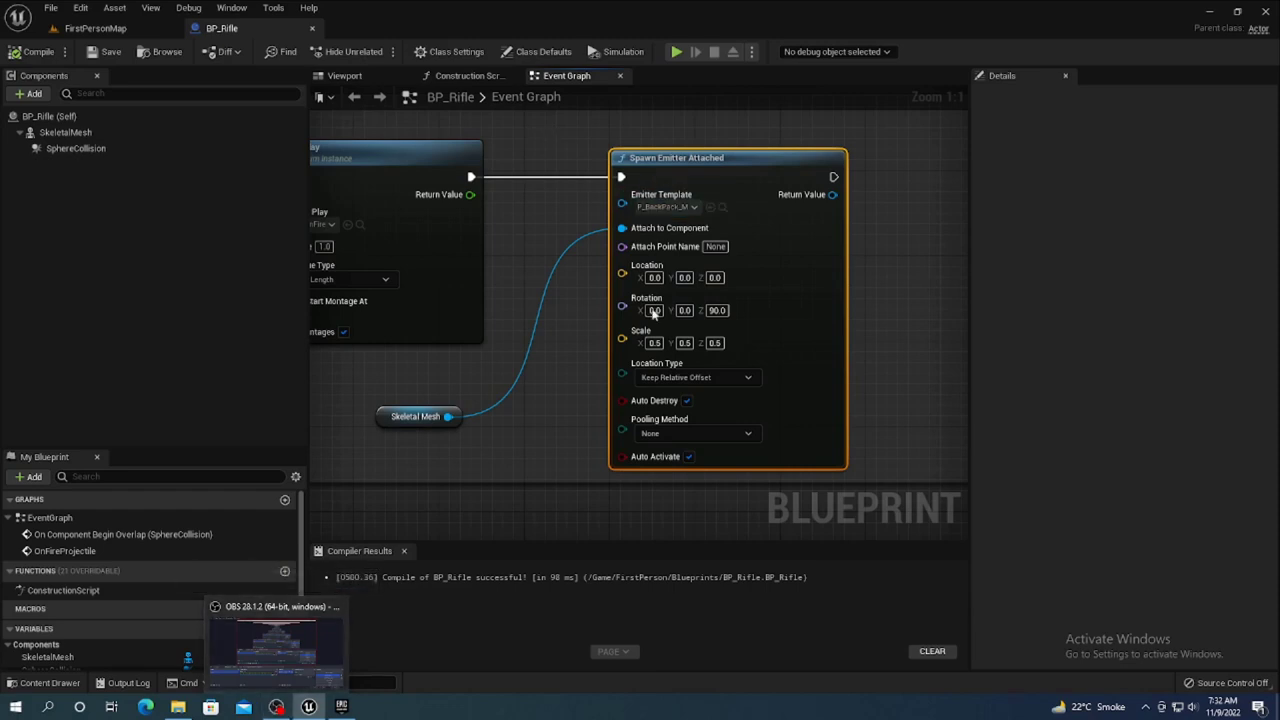
pyautogui.moveTo(415, 356); pyautogui.dragTo(495, 333, button='right')
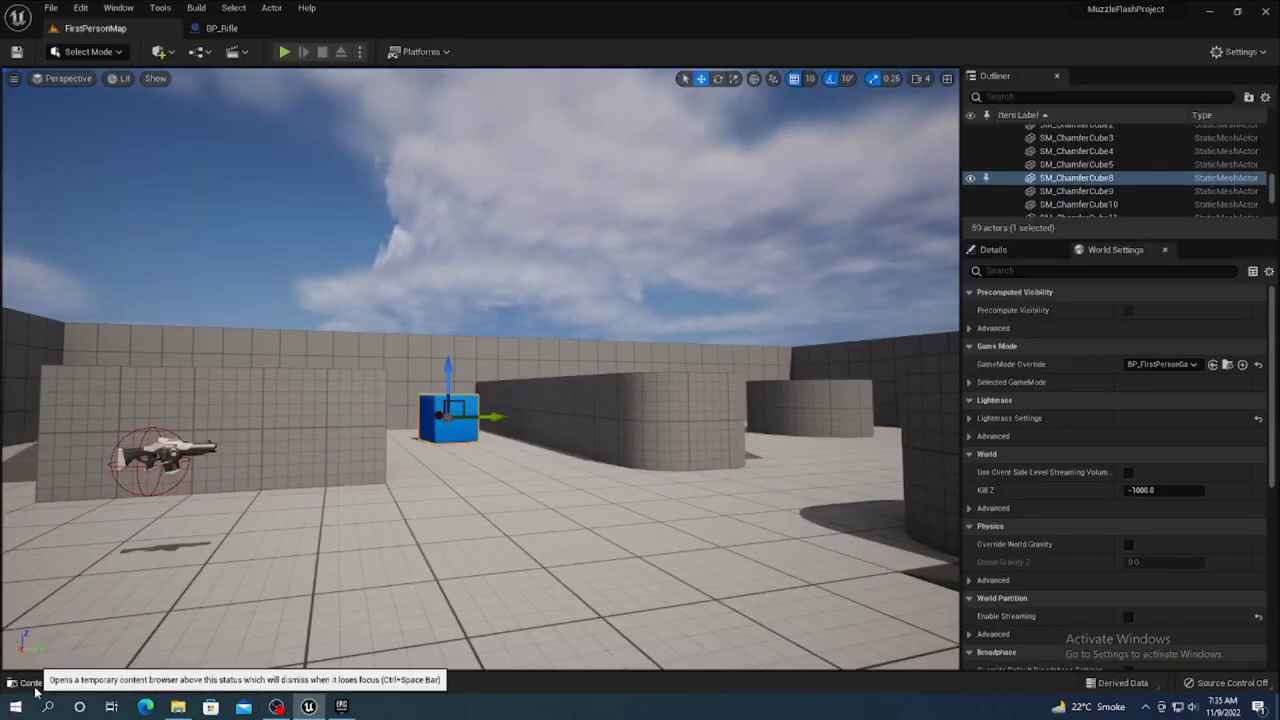
# - Create a new folder named Enemy under Content and open it
pyautogui.click(40, 682)
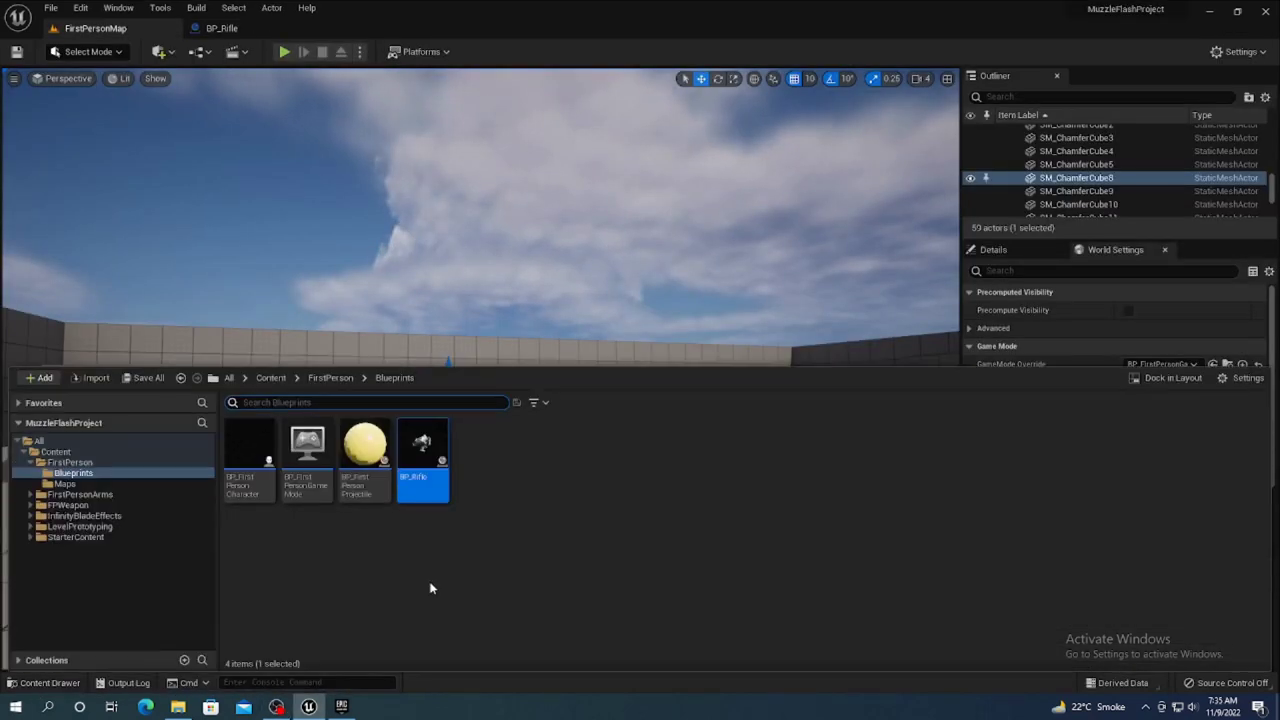
pyautogui.rightClick(428, 586)
pyautogui.click(288, 382)
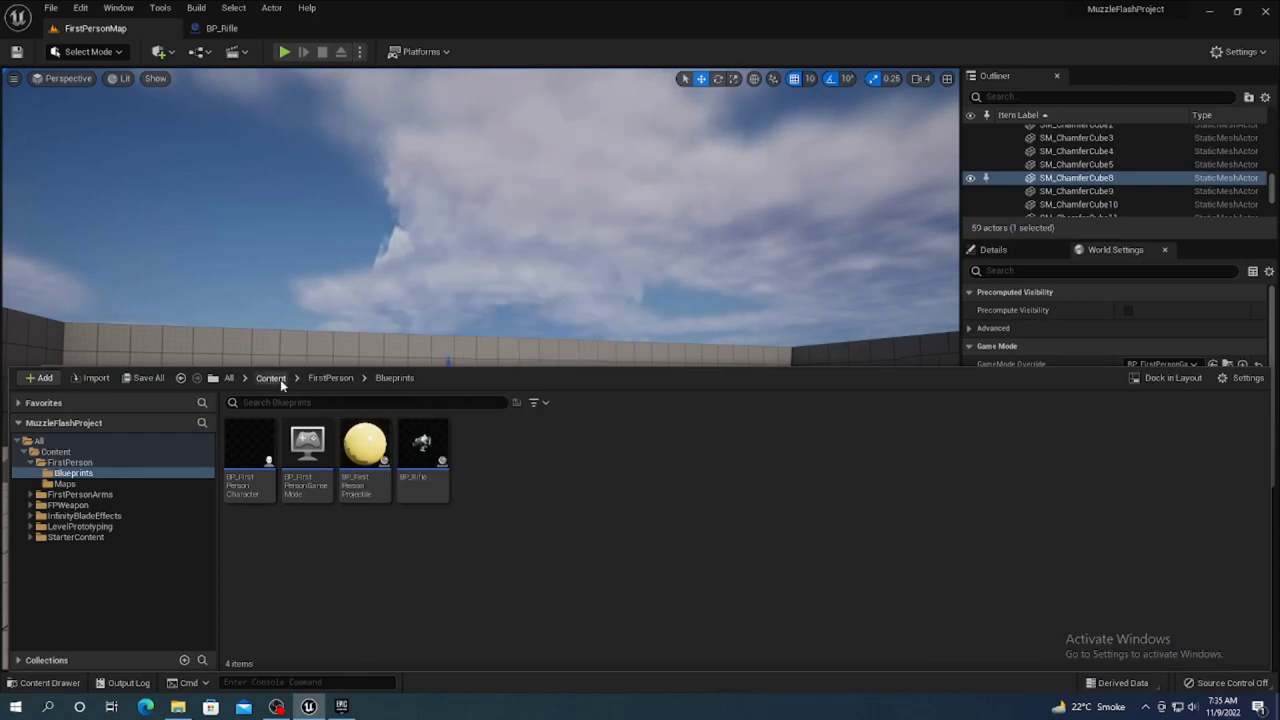
pyautogui.click(280, 379)
pyautogui.rightClick(494, 597)
pyautogui.click(549, 201)
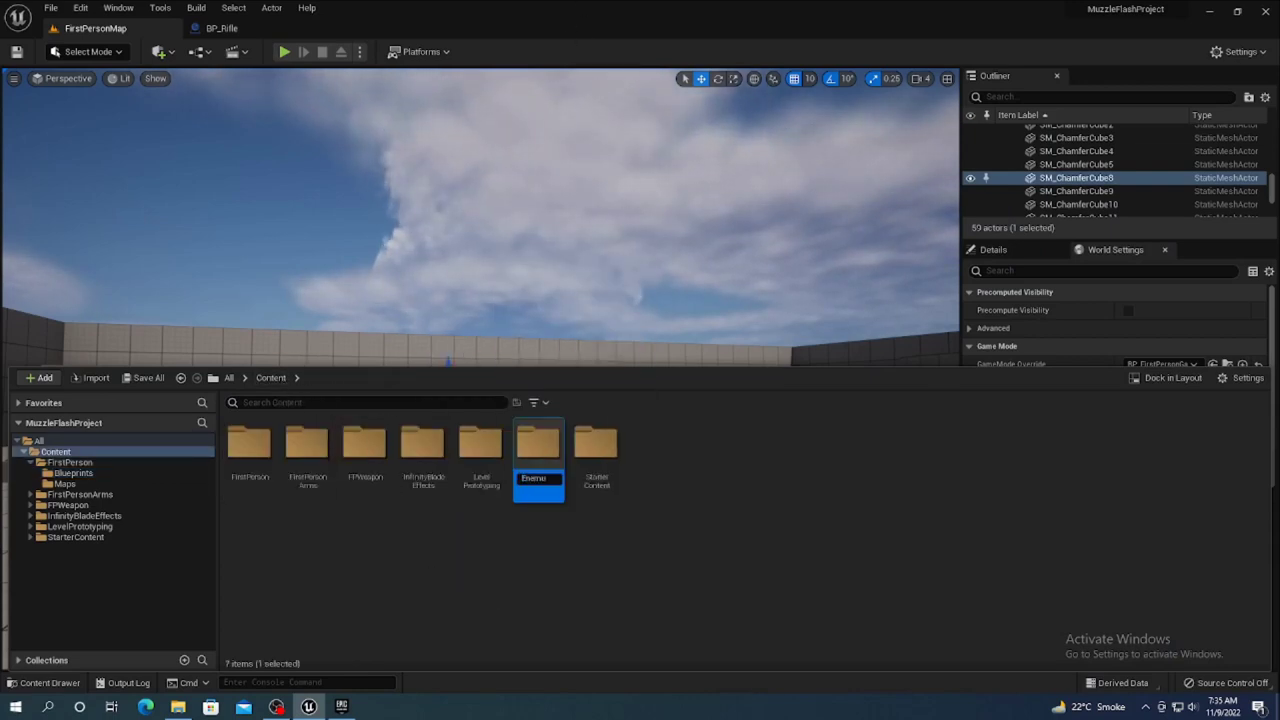
pyautogui.press('Return')
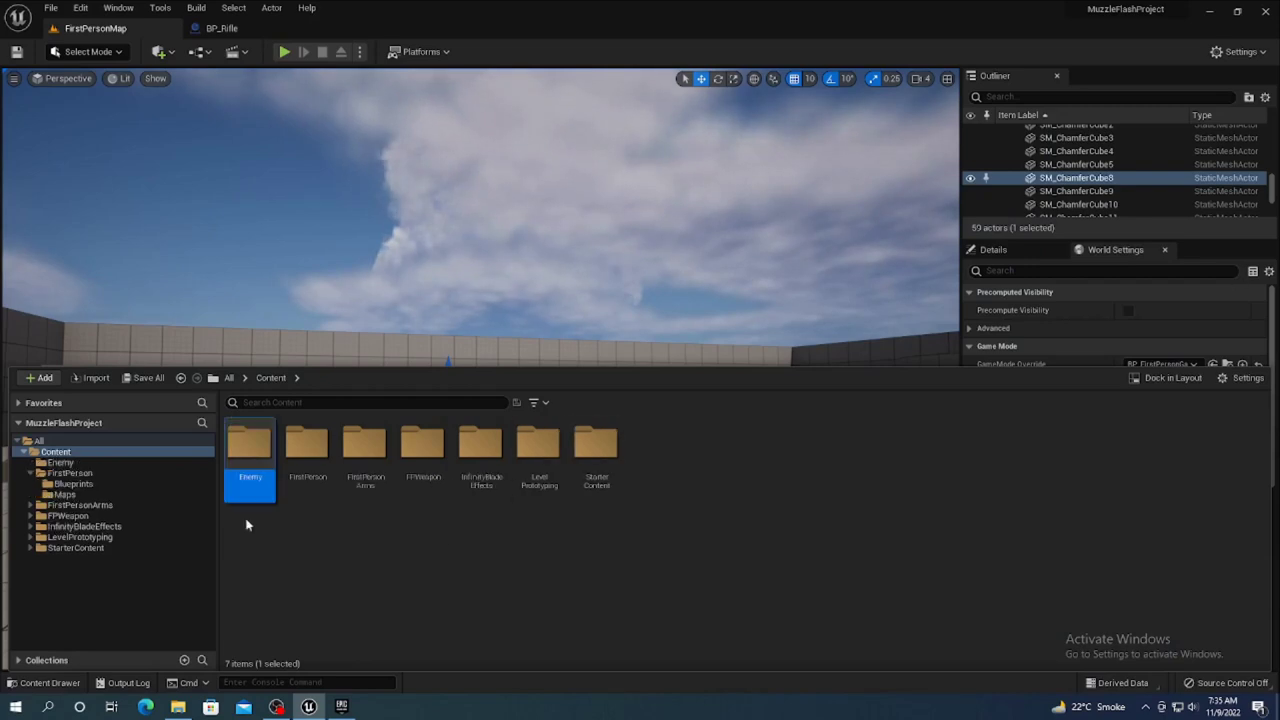
pyautogui.doubleClick(252, 465)
# - Create an Actor Blueprint named BP_Cube in the Enemy folder and open it
pyautogui.rightClick(304, 532)
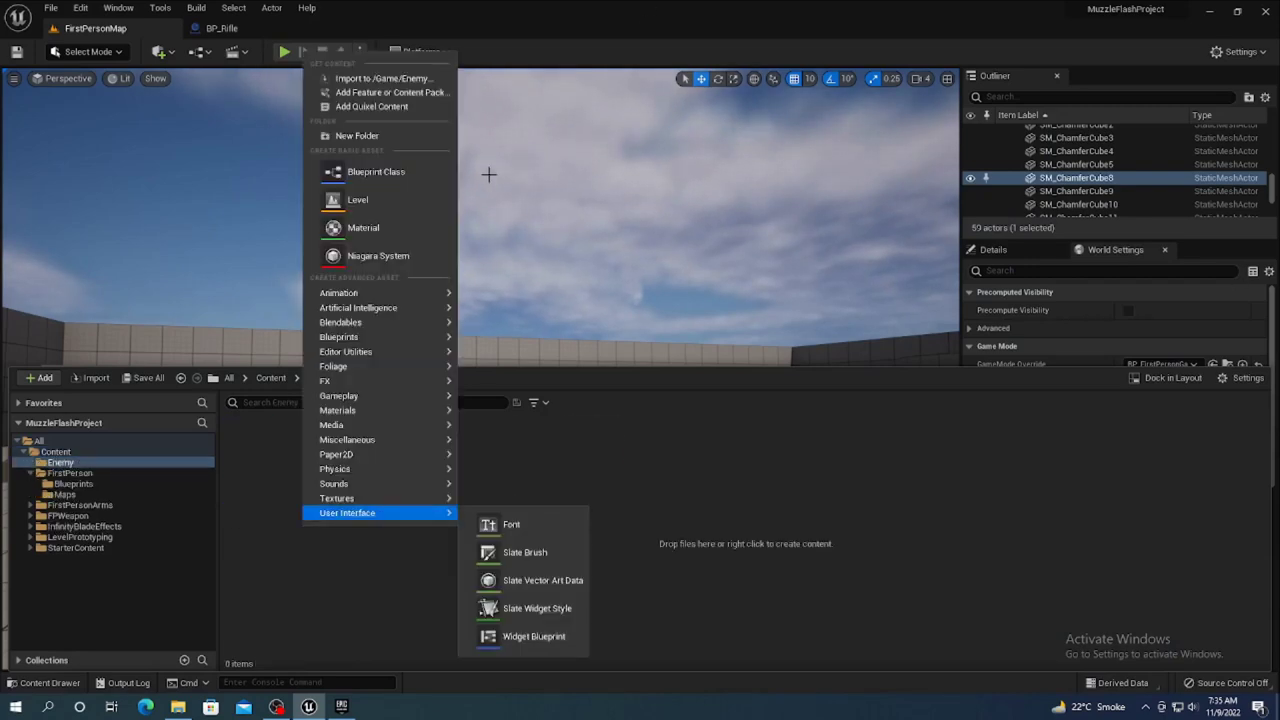
pyautogui.click(345, 175)
pyautogui.click(505, 247)
pyautogui.write('BP_Cube')
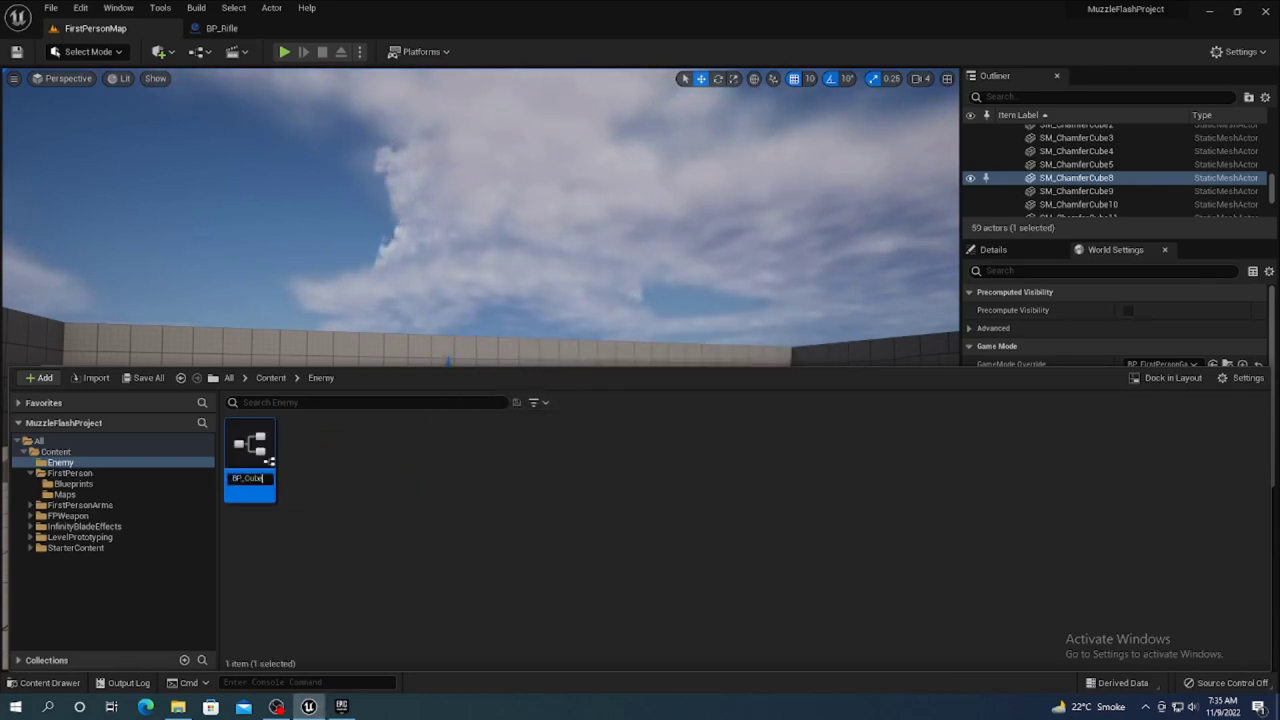
pyautogui.press('Return')
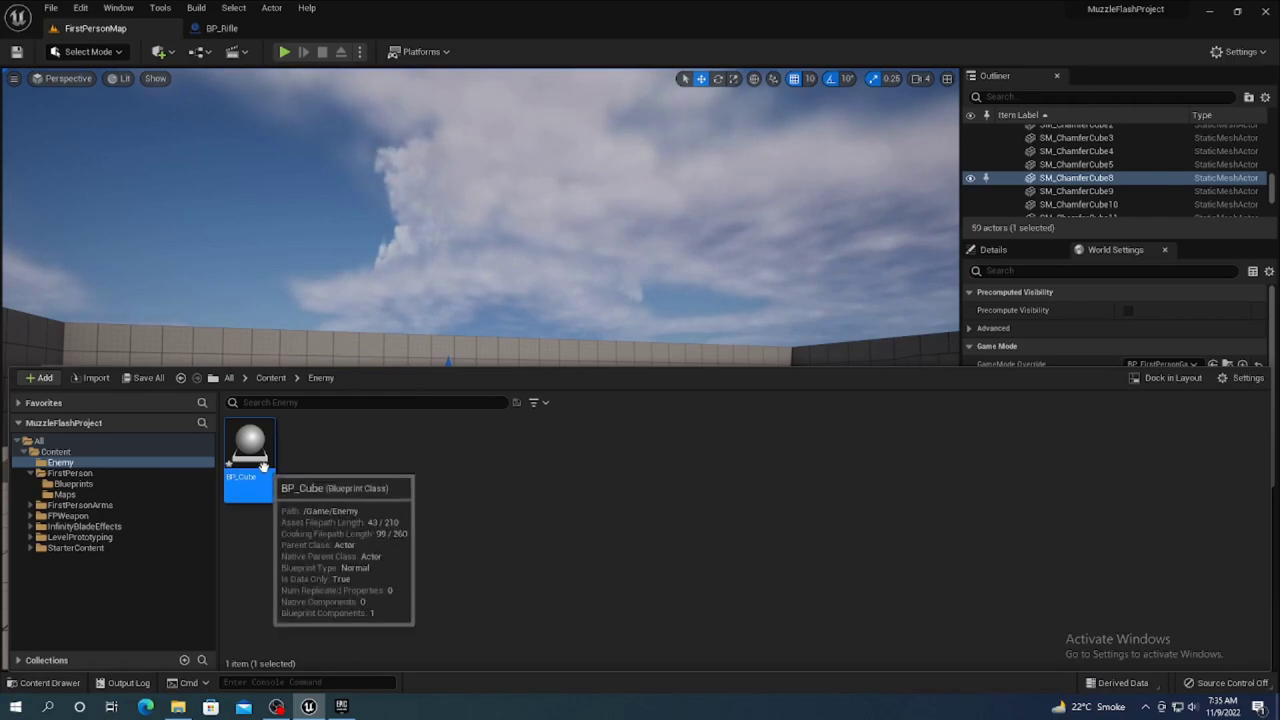
pyautogui.doubleClick(267, 470)
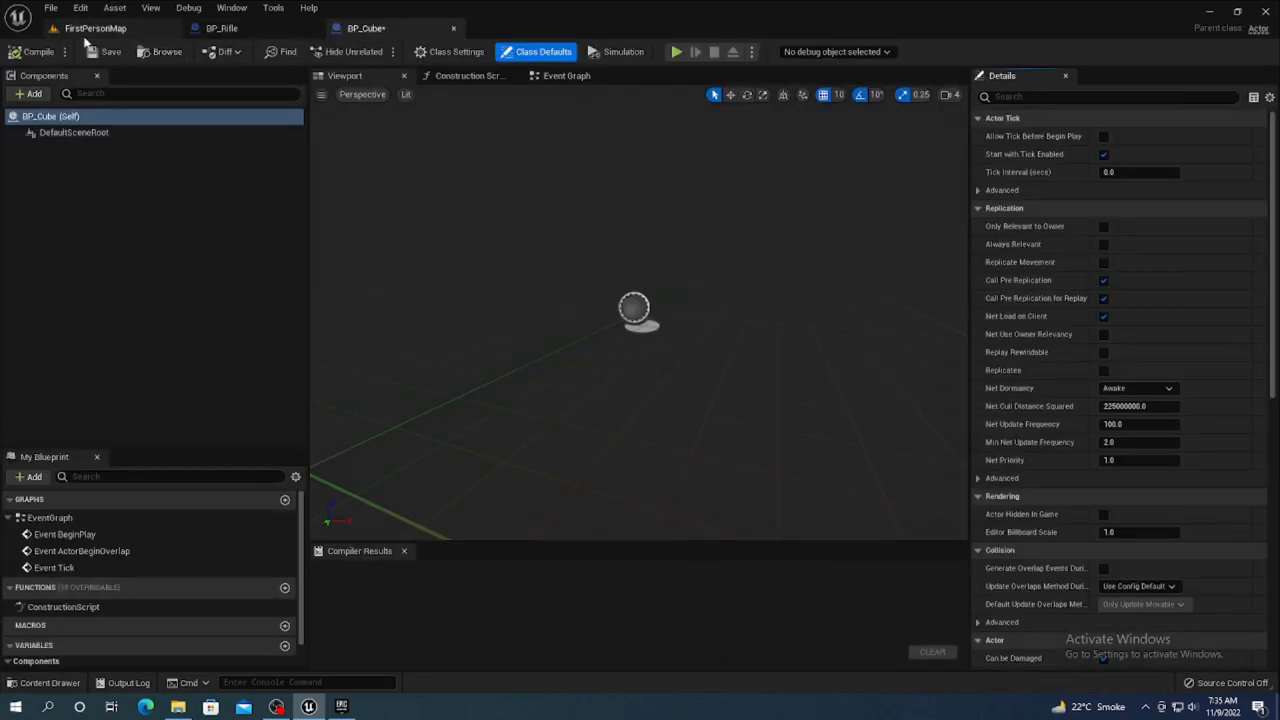
# - Copy the placed blue chamfer cube's name from the FirstPersonMap level
pyautogui.click(95, 28)
pyautogui.click(1110, 181)
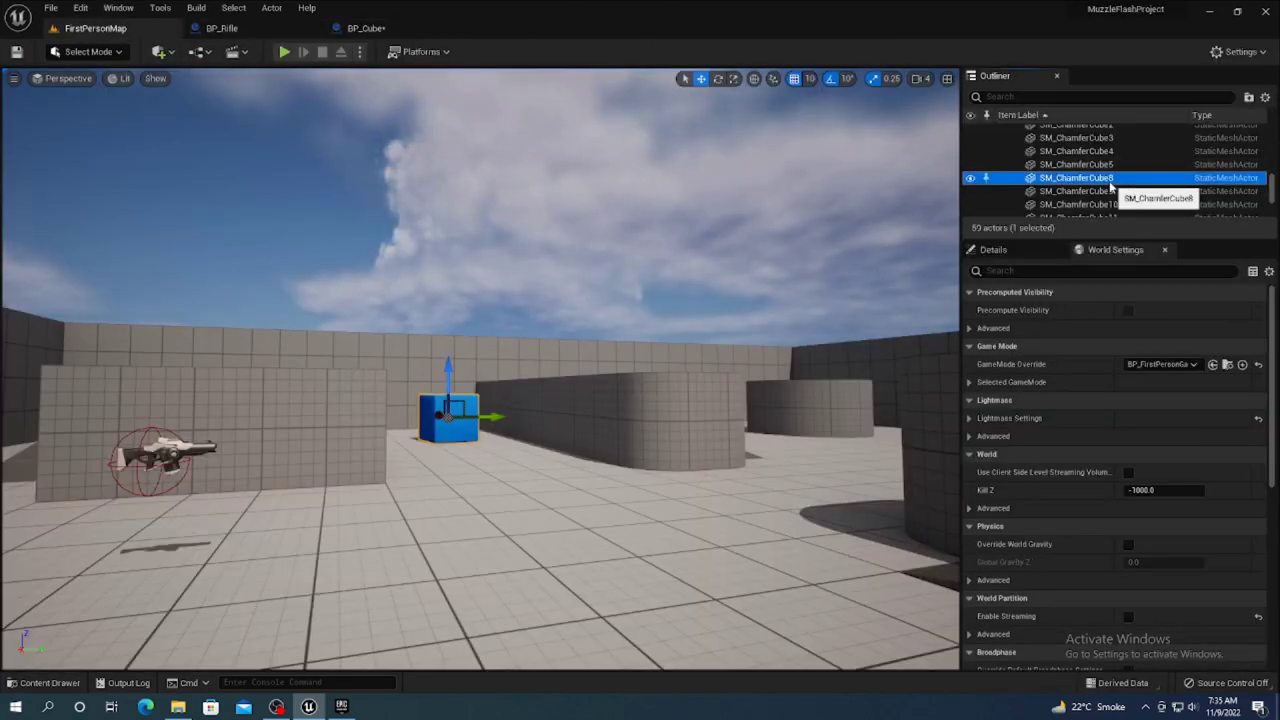
pyautogui.click(1110, 180)
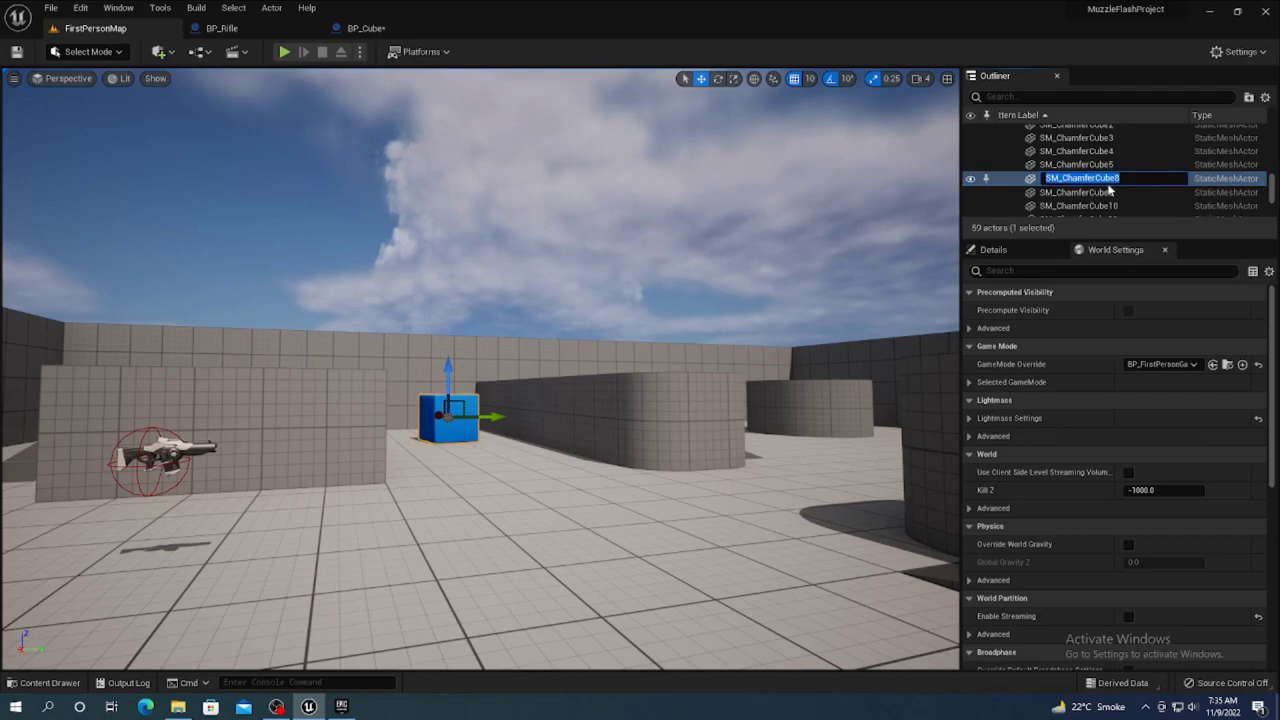
pyautogui.click(368, 28)
# - Add a Static Mesh component to BP_Cube using the SM_ChamferCube mesh
pyautogui.click(20, 94)
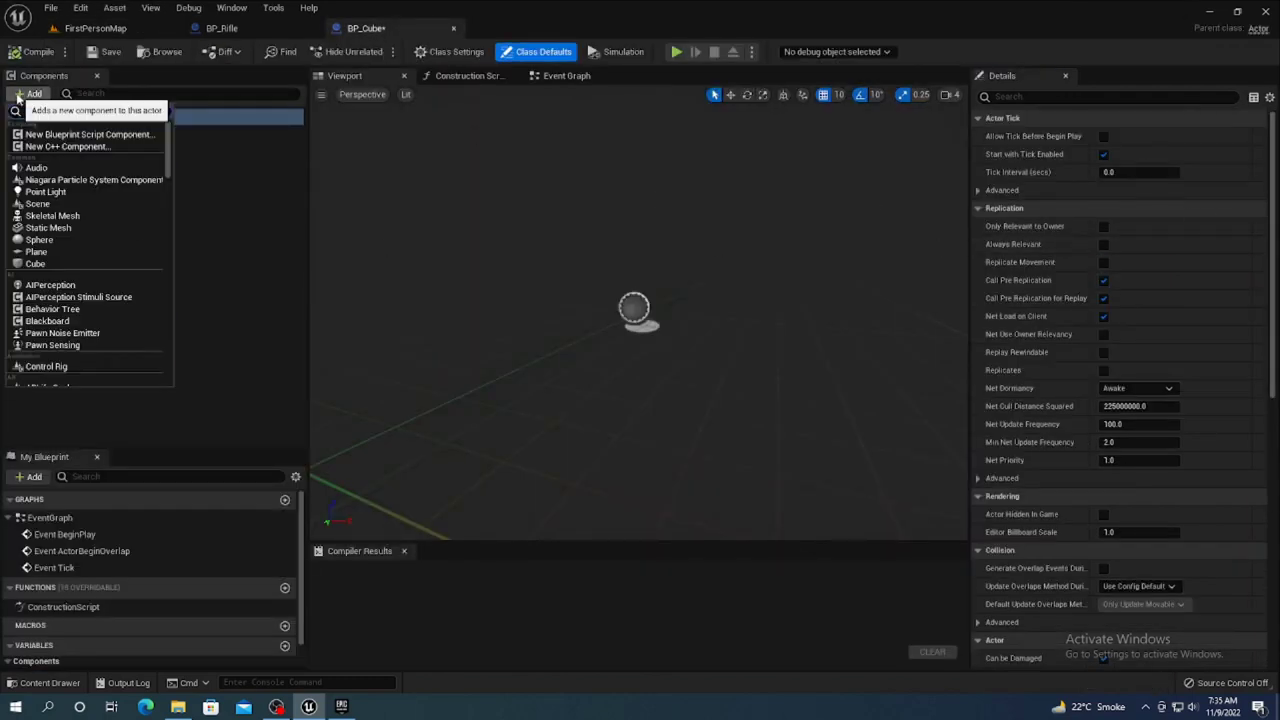
pyautogui.write('static')
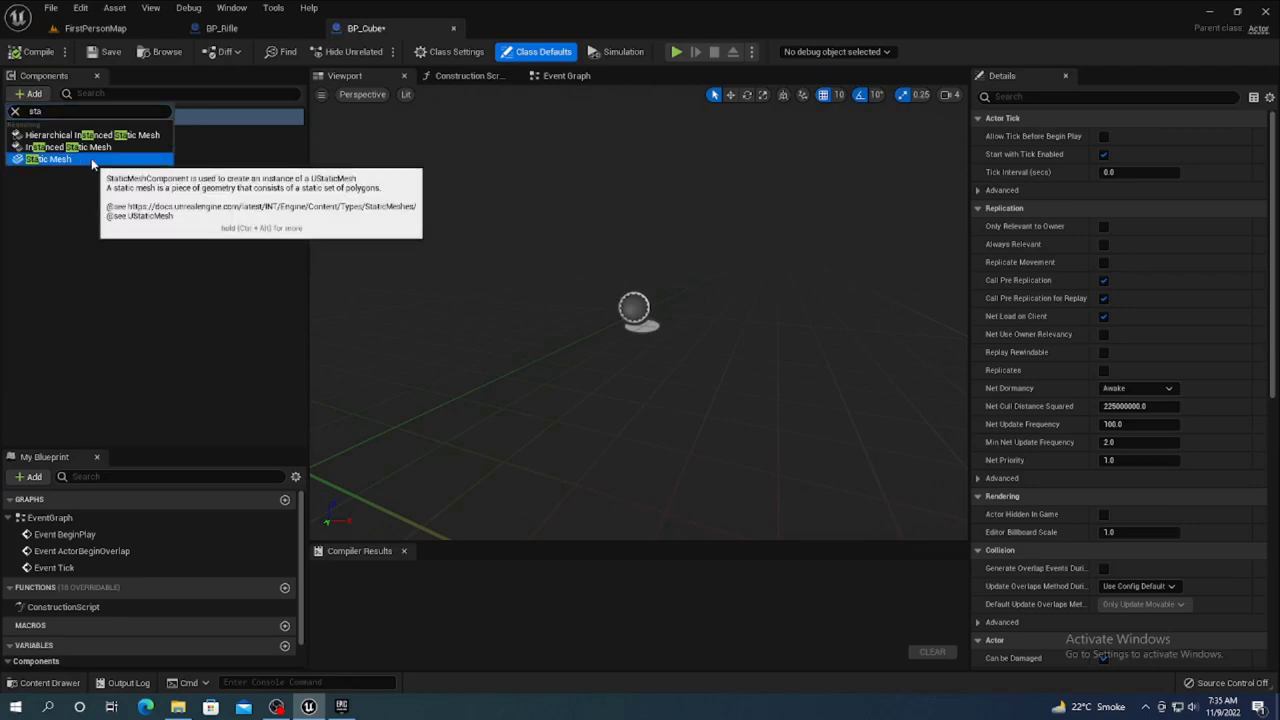
pyautogui.click(60, 157)
pyautogui.click(1190, 354)
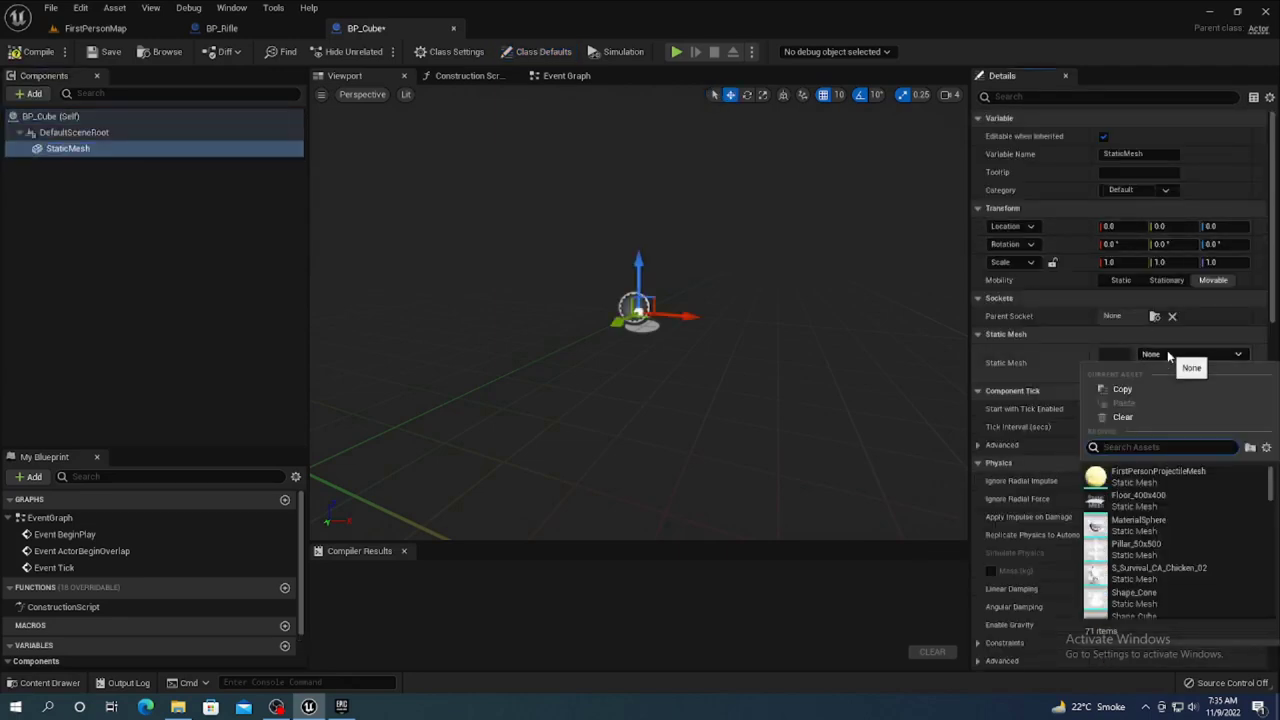
pyautogui.write('SM_ChamferCube8')
pyautogui.press('BackSpace')
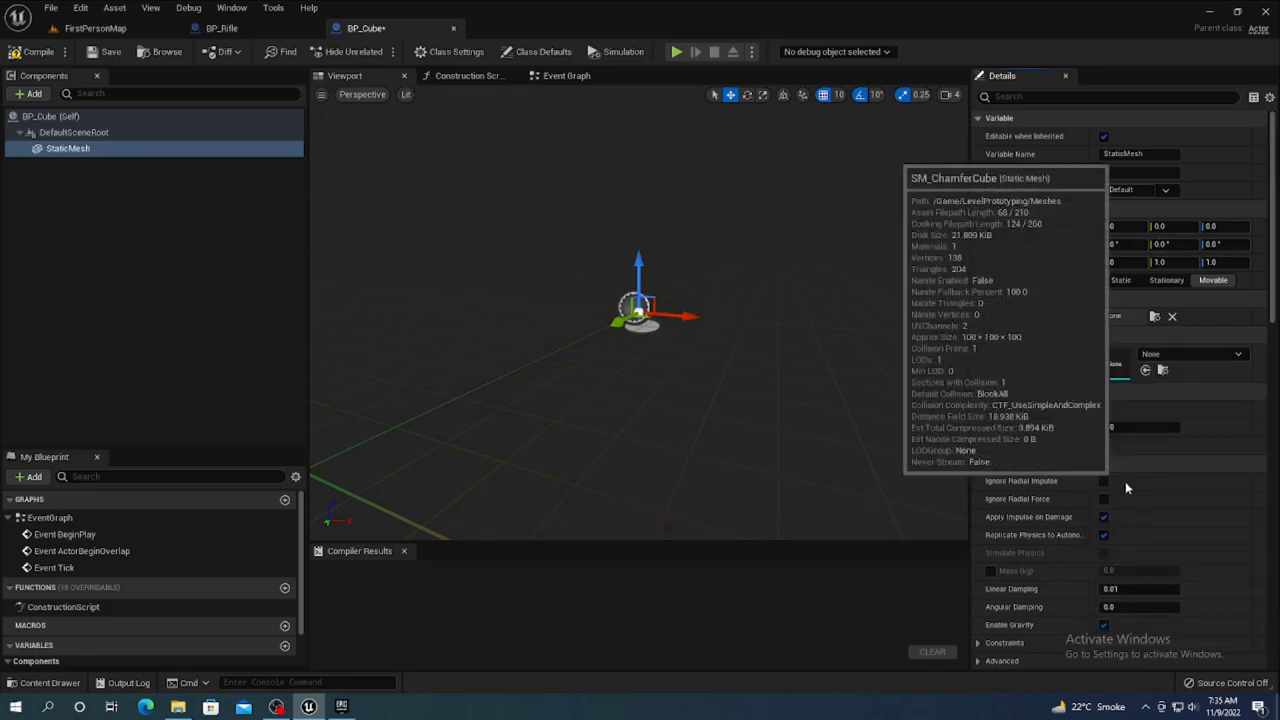
pyautogui.click(1122, 488)
pyautogui.scroll(-5, 592, 397)
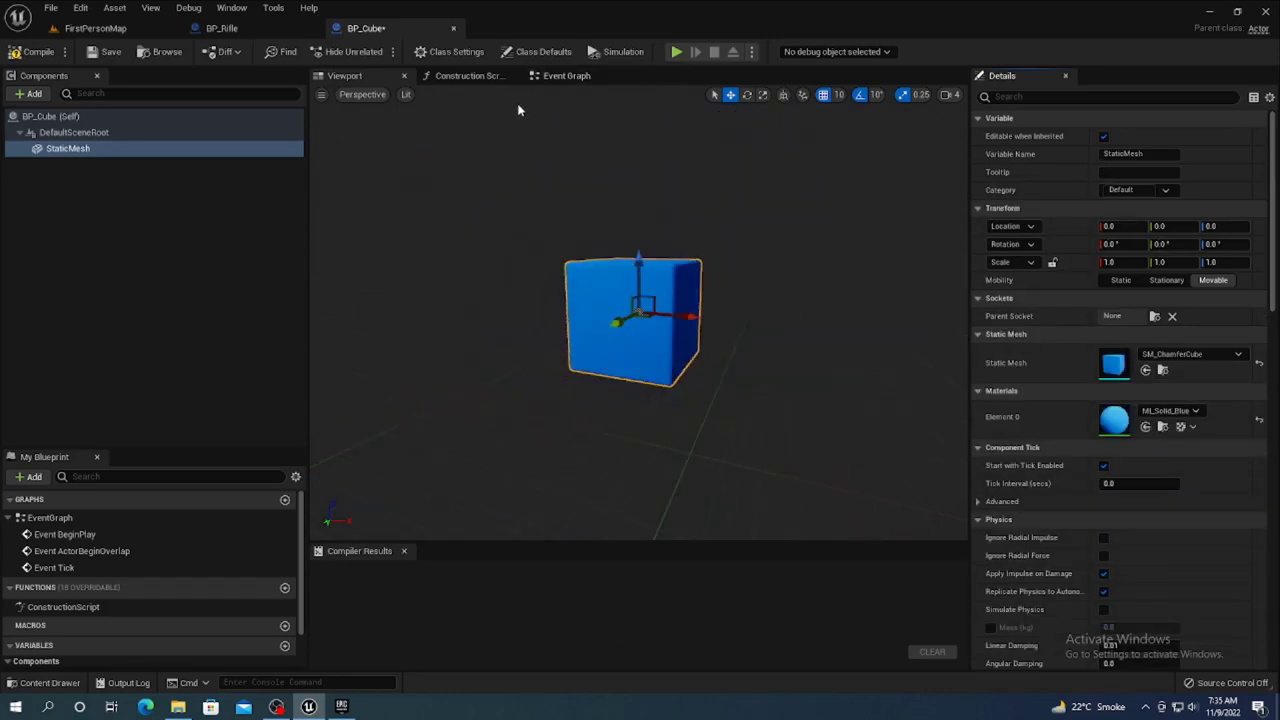
# - Add a Box Collision component named Box directly under DefaultSceneRoot
pyautogui.click(35, 117)
pyautogui.click(33, 94)
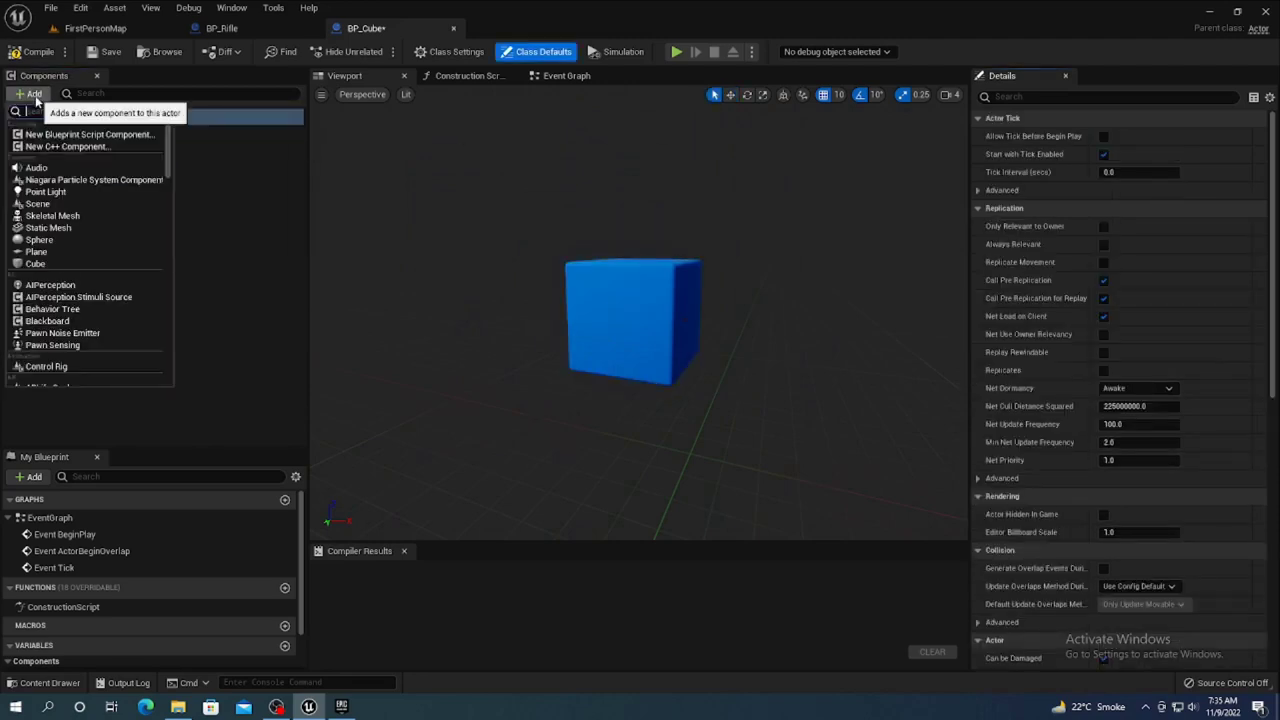
pyautogui.write('bo')
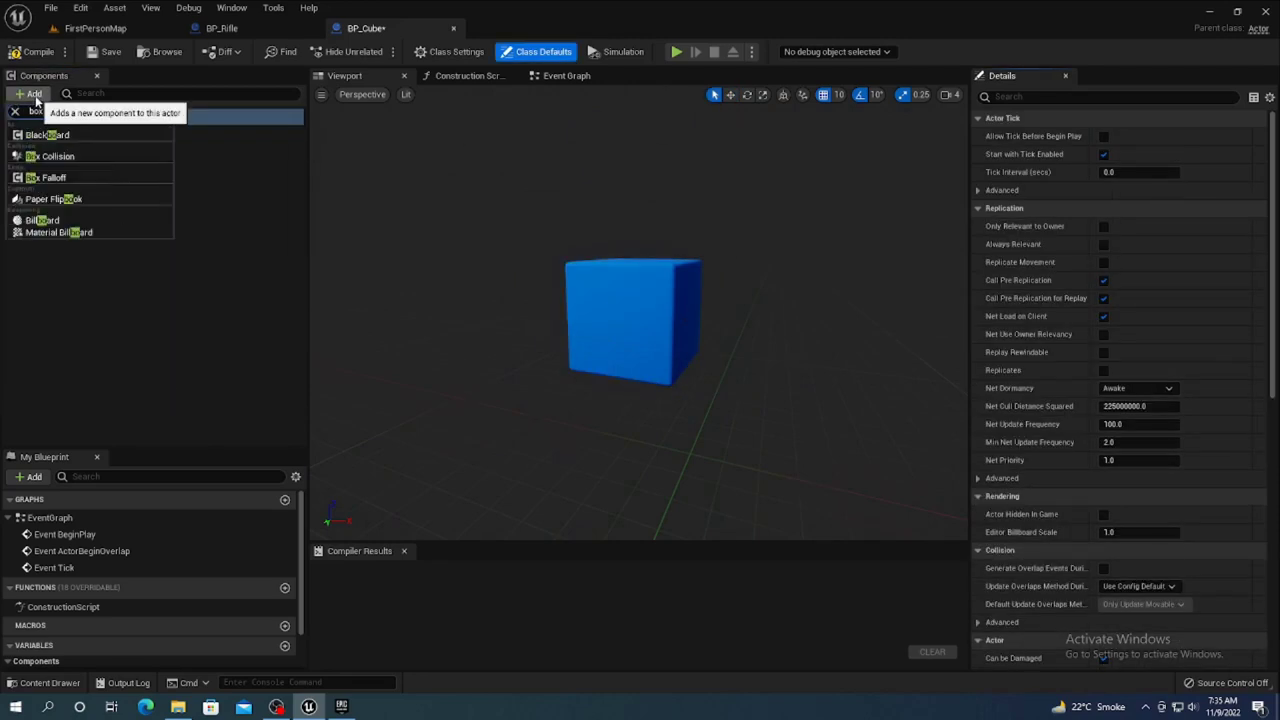
pyautogui.write('x')
pyautogui.click(50, 136)
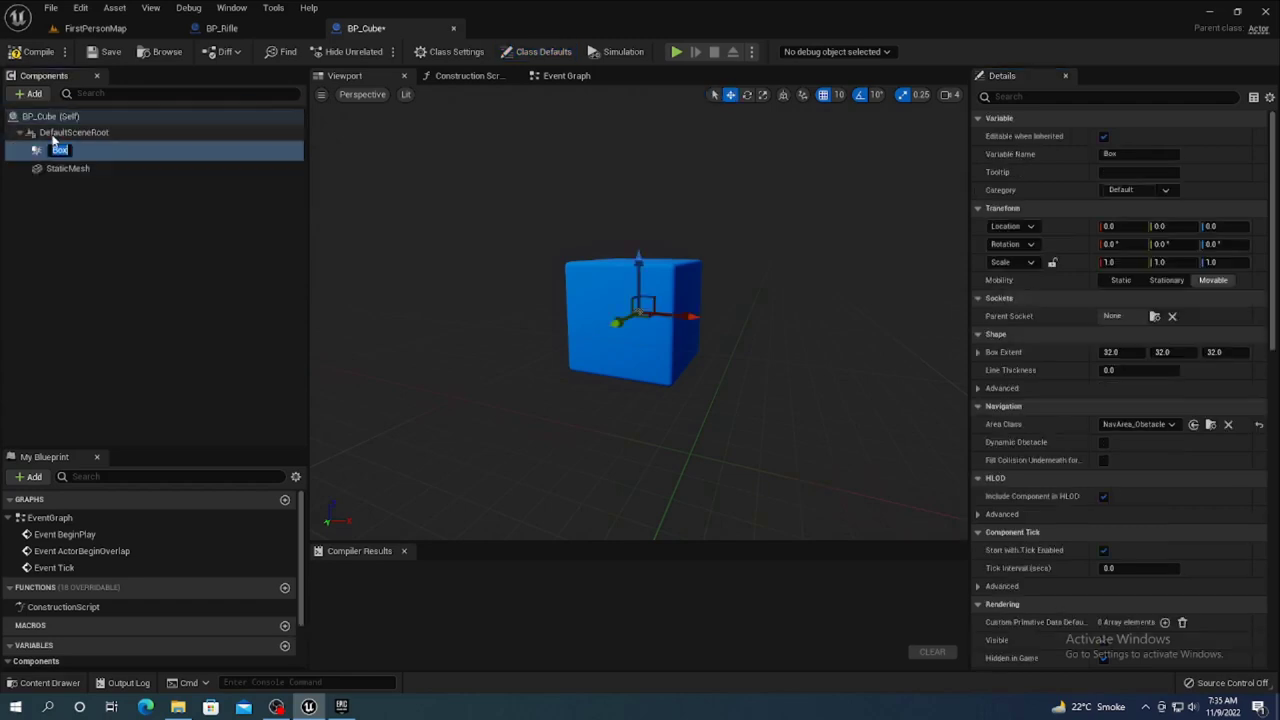
pyautogui.press('Return')
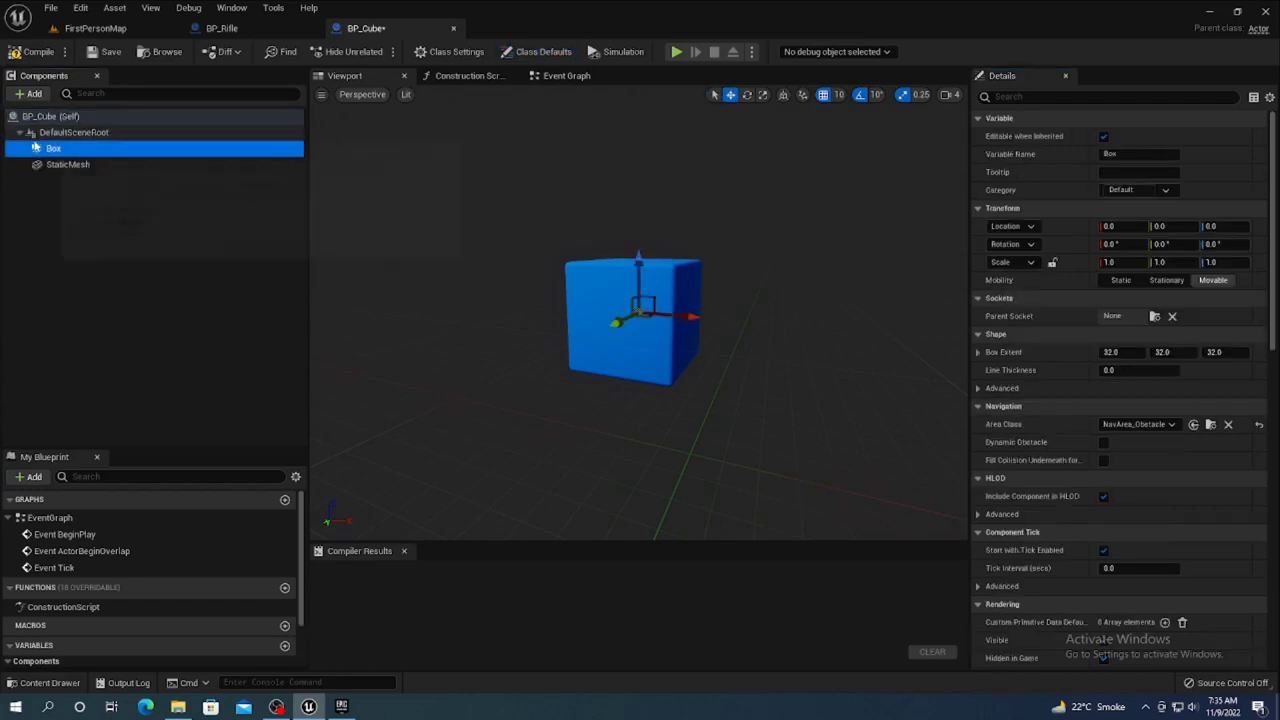
pyautogui.moveTo(157, 151)
pyautogui.mouseDown()
pyautogui.moveTo(44, 174)
pyautogui.moveTo(85, 135)
pyautogui.mouseUp()
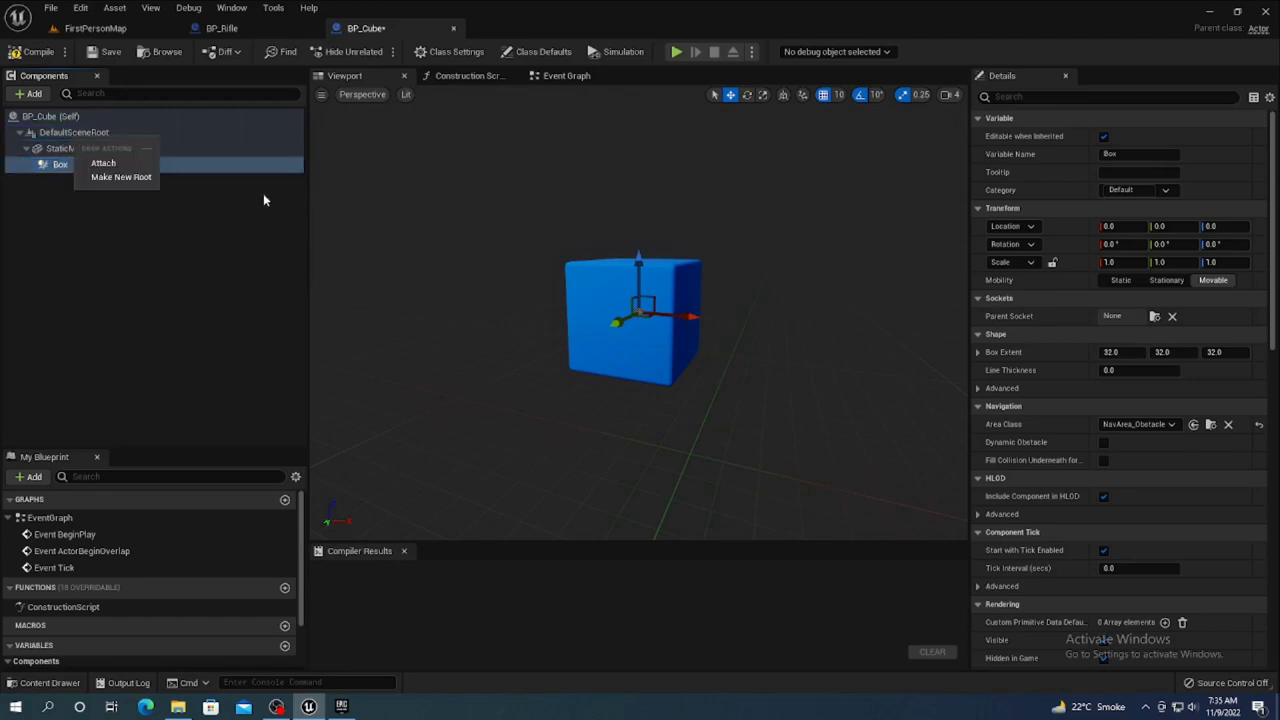
pyautogui.click(125, 162)
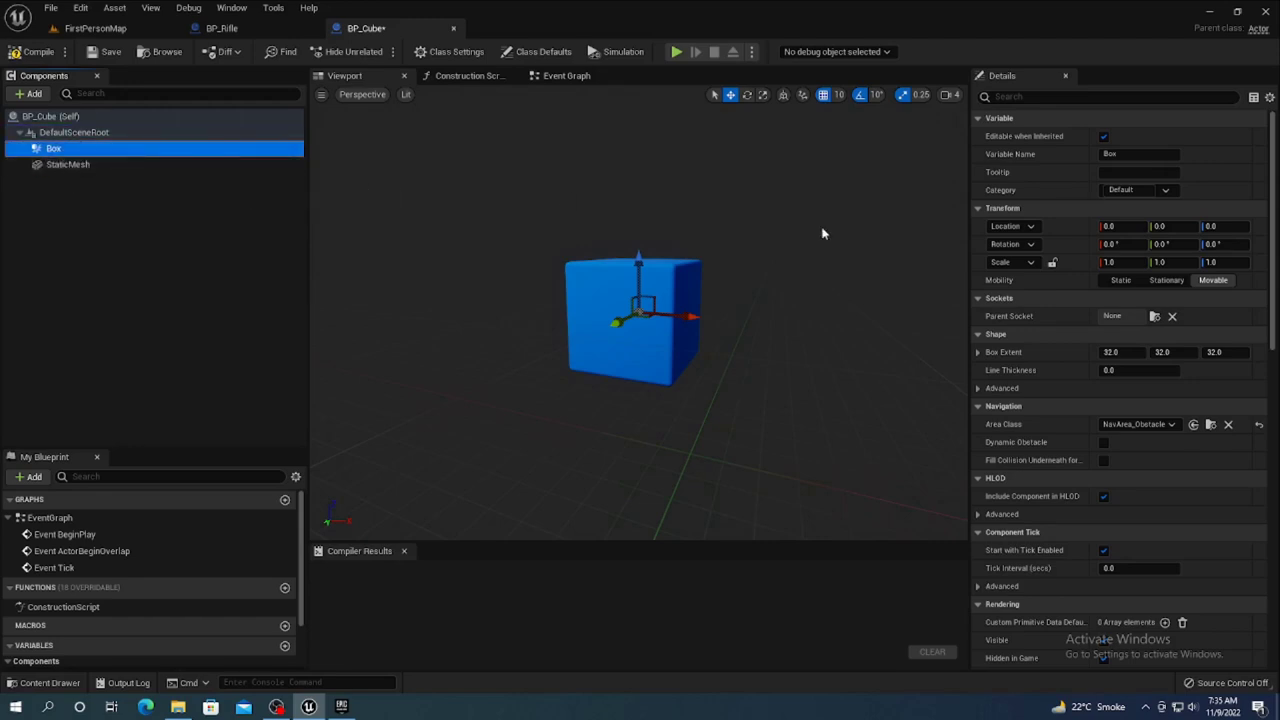
# - Scale the Box collision to 2.75 around the cube, then compile and save BP_Cube
pyautogui.click(763, 95)
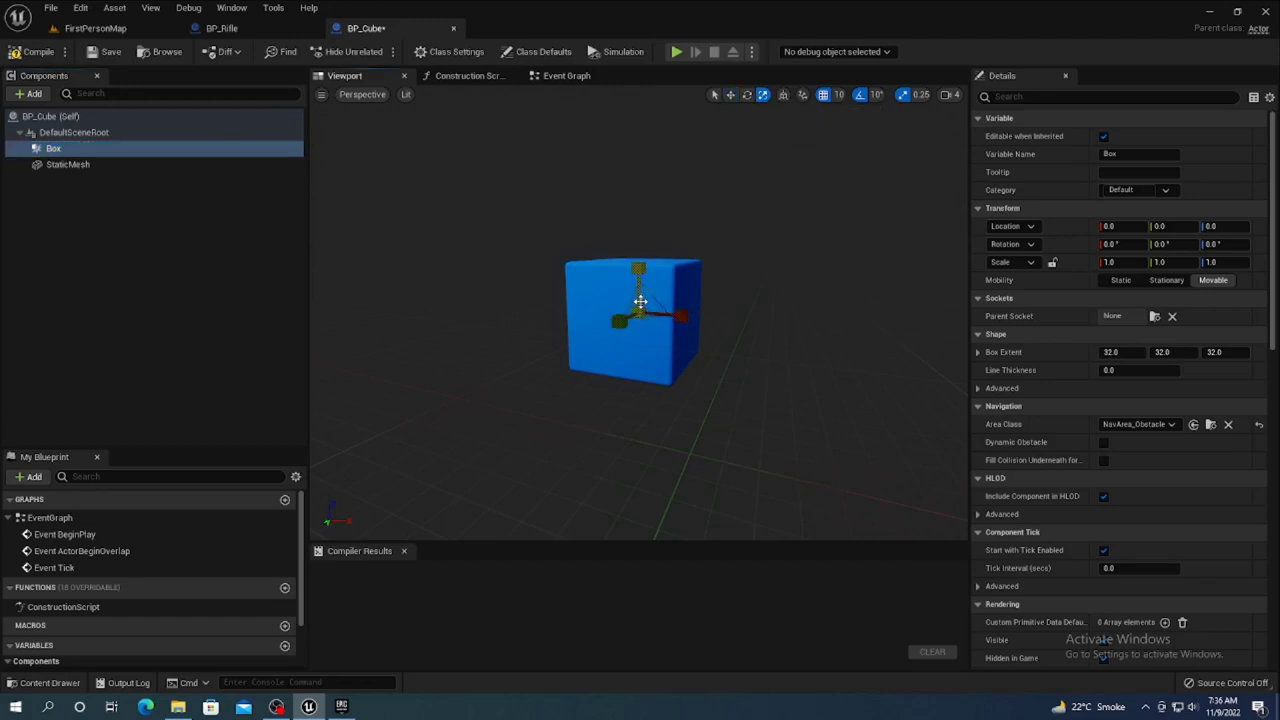
pyautogui.click(640, 311)
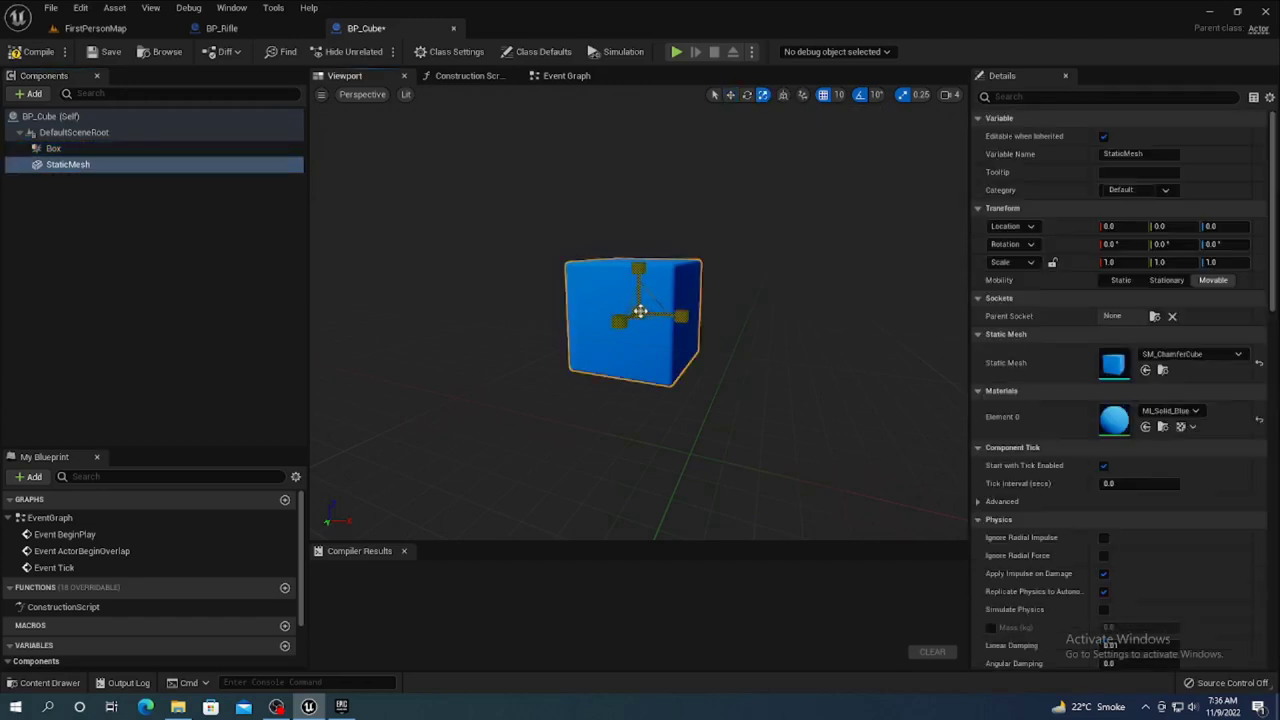
pyautogui.click(54, 149)
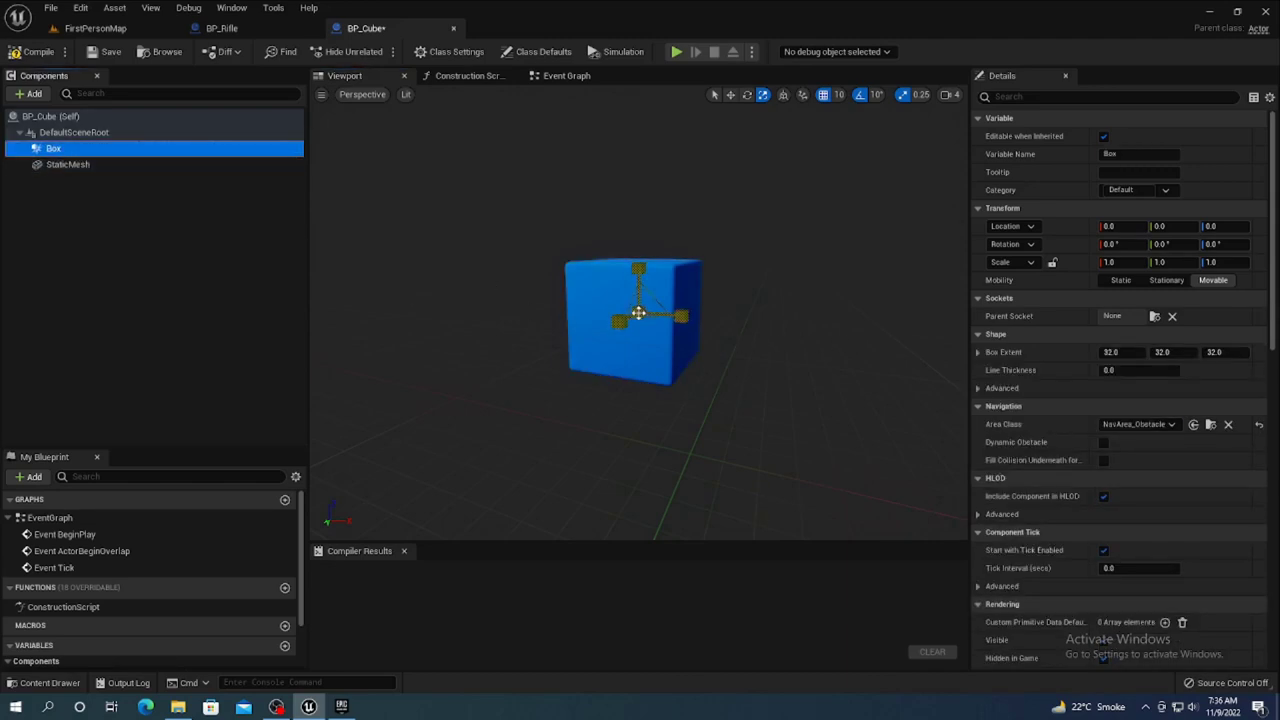
pyautogui.click(638, 313)
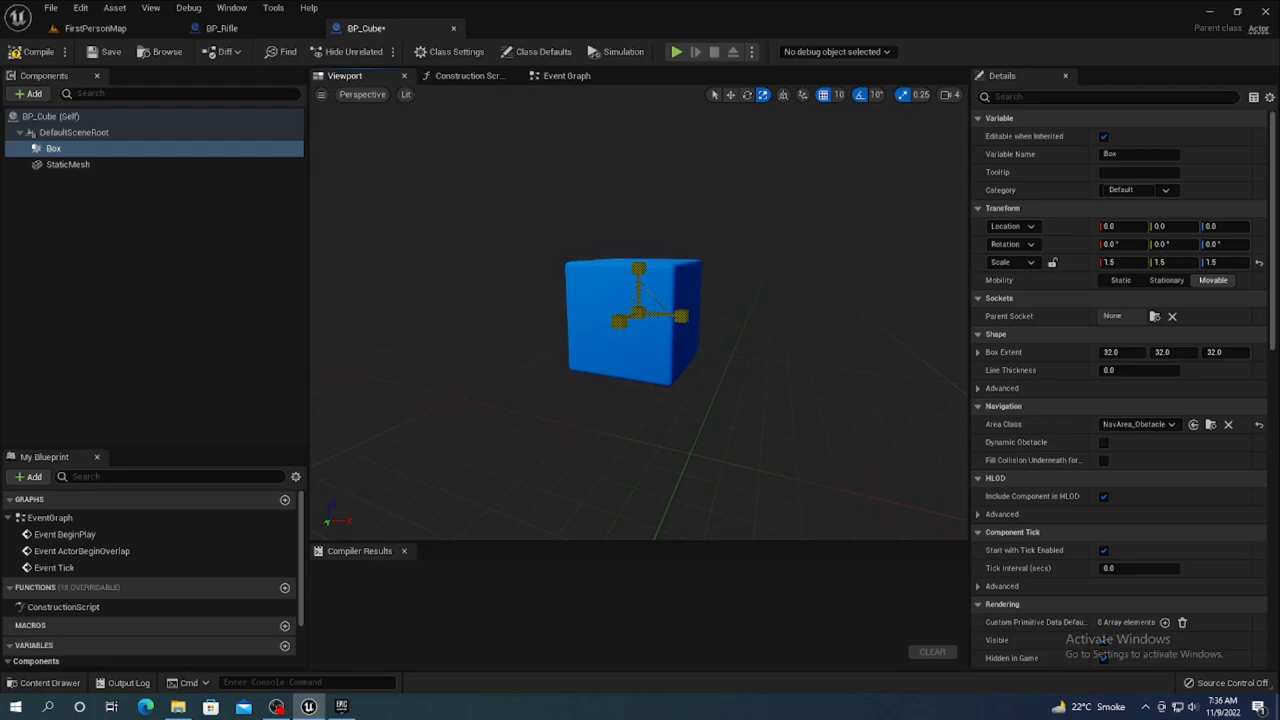
pyautogui.moveTo(638, 313); pyautogui.dragTo(650, 300)
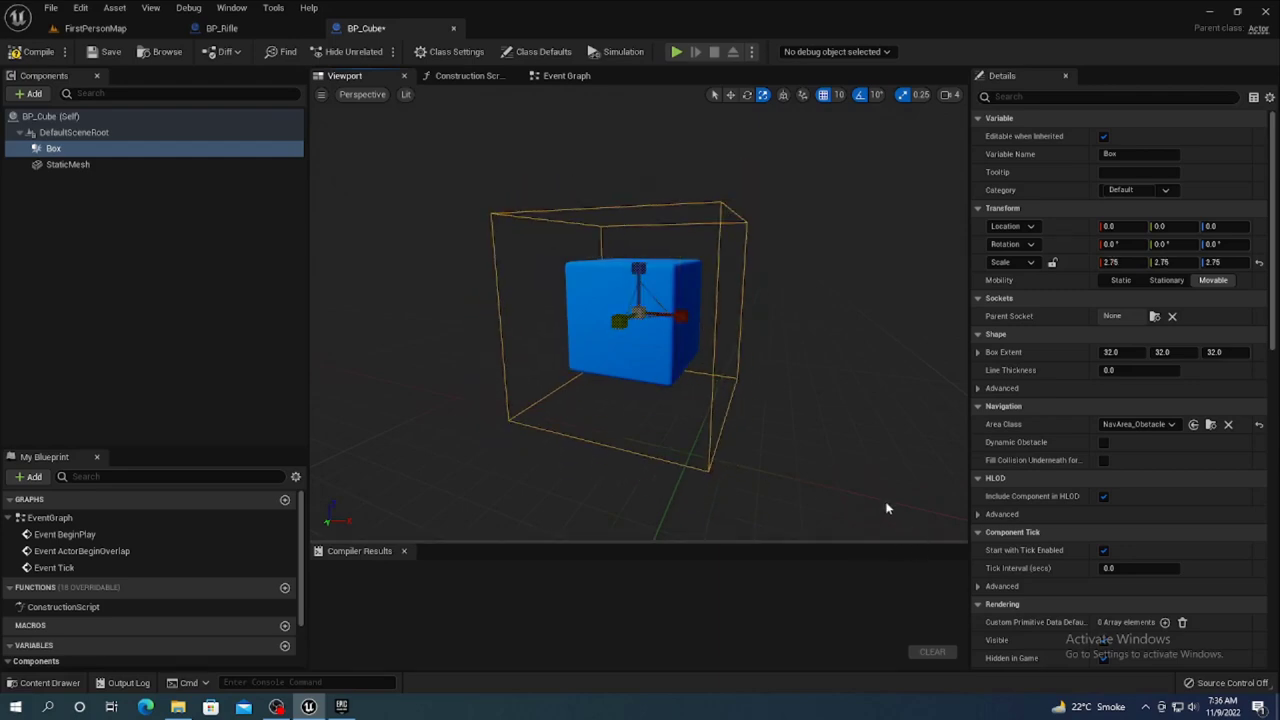
pyautogui.moveTo(889, 508)
pyautogui.mouseDown(button='right')
pyautogui.moveTo(860, 500)
pyautogui.moveTo(884, 506)
pyautogui.mouseUp(button='right')
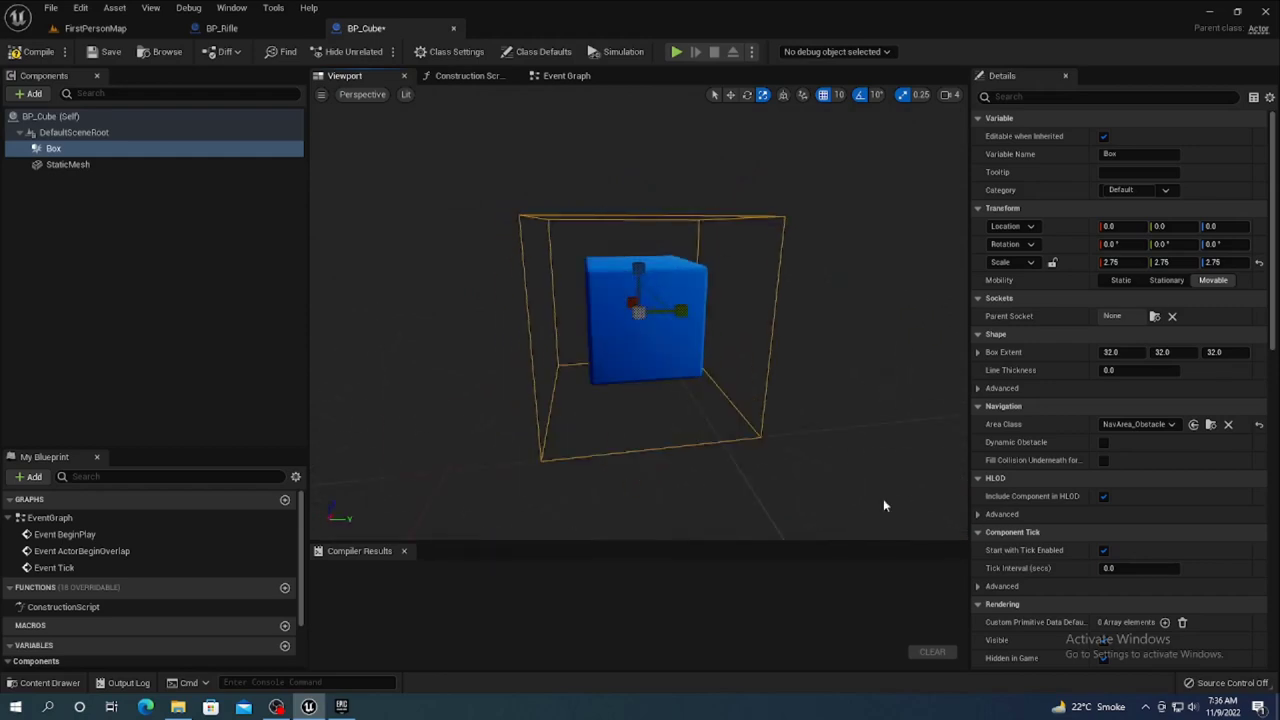
pyautogui.click(35, 52)
pyautogui.click(99, 52)
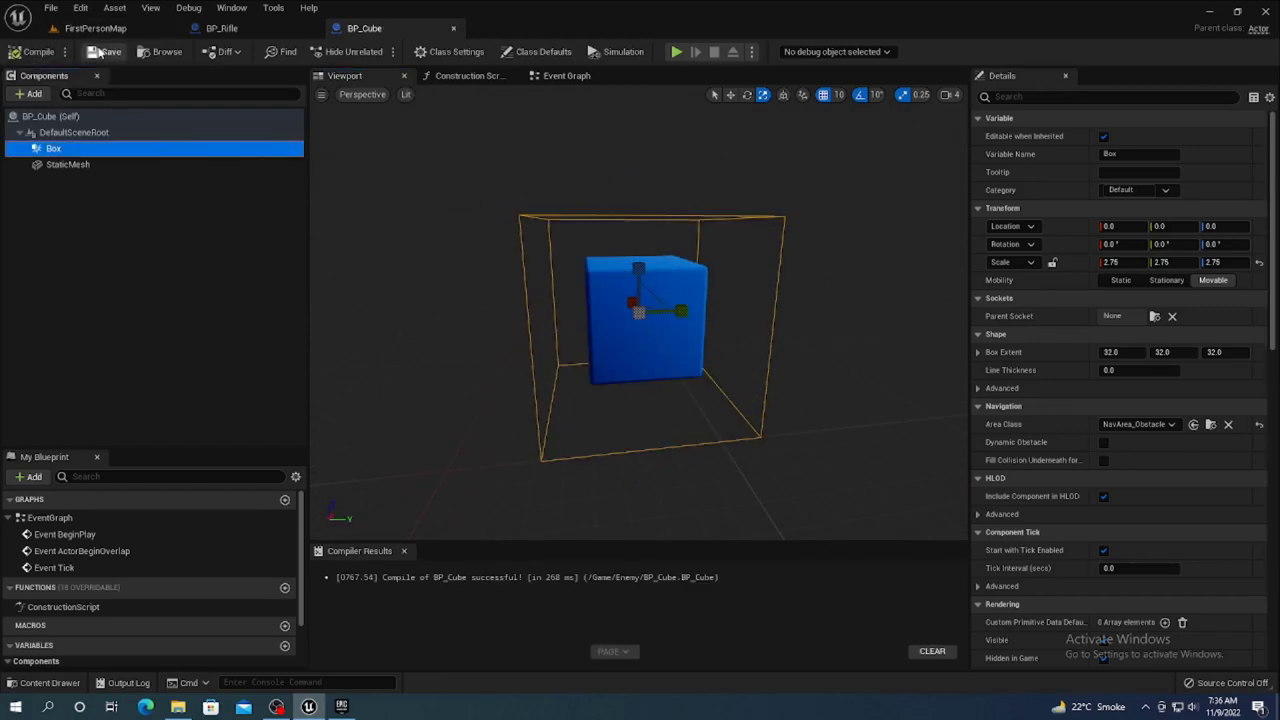
# - Add Box begin-overlap and end-overlap events in BP_Cube's Event Graph
pyautogui.click(566, 76)
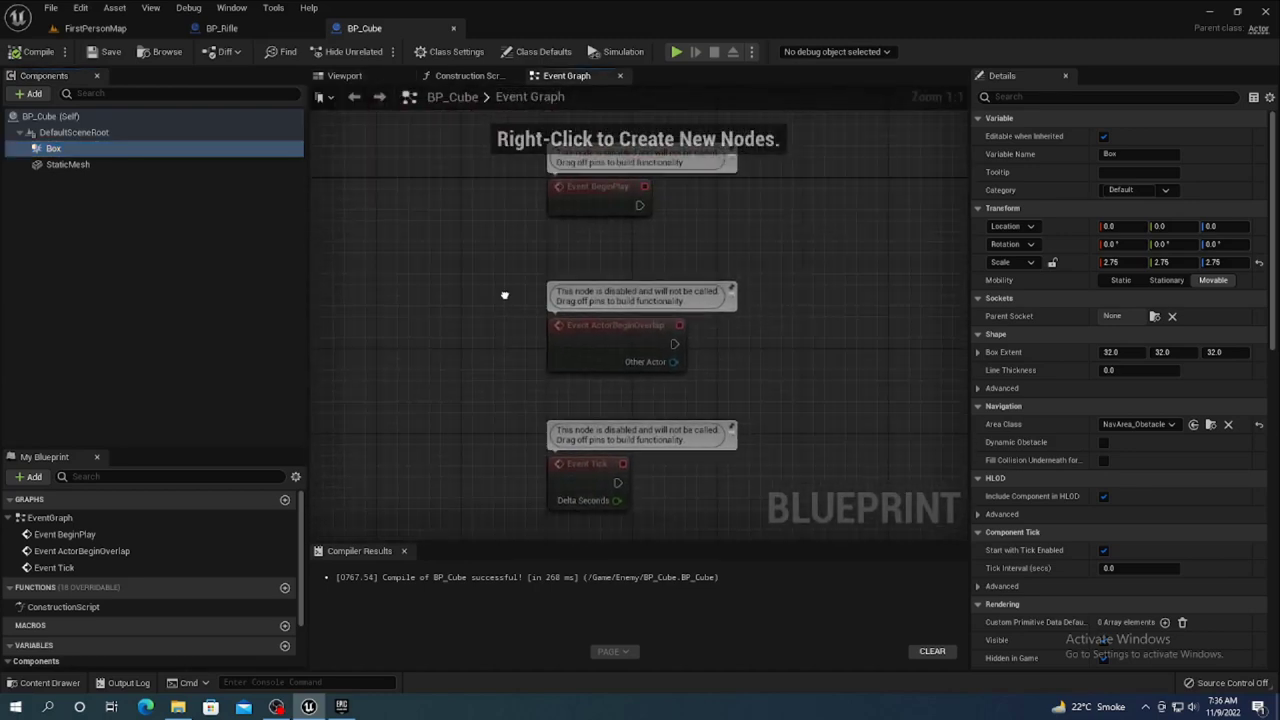
pyautogui.moveTo(505, 295); pyautogui.dragTo(540, 100, button='right')
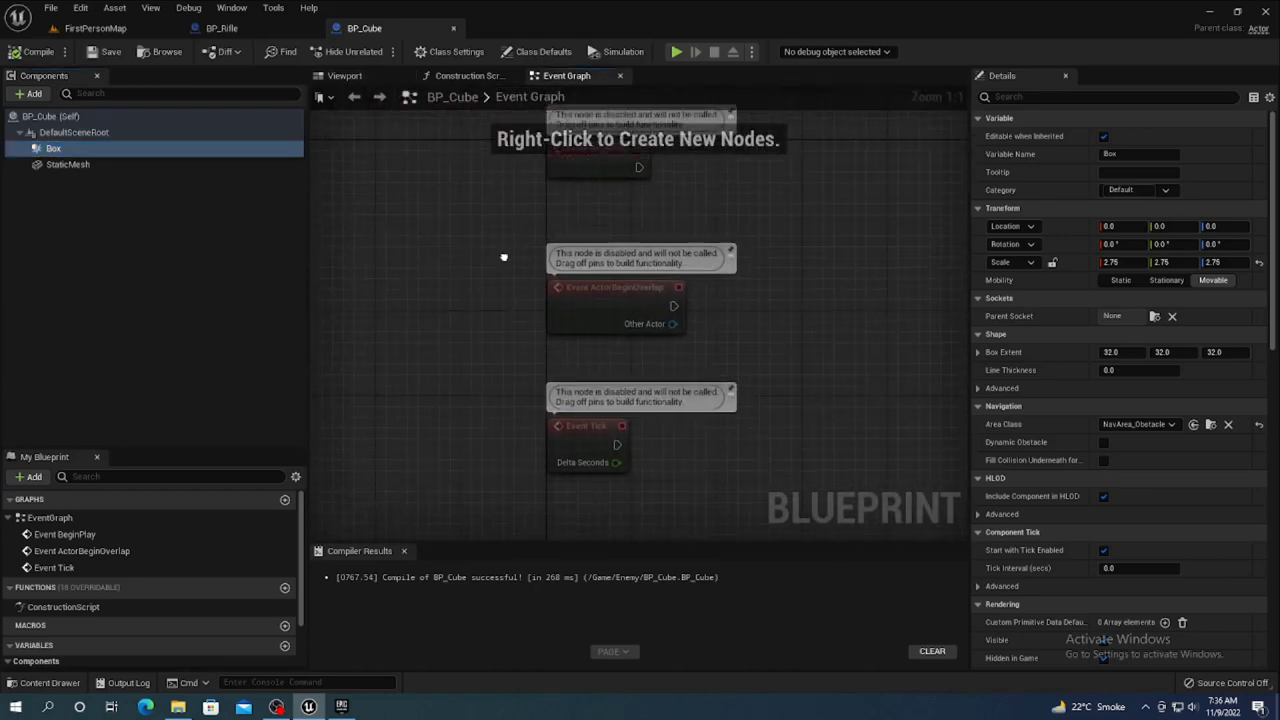
pyautogui.rightClick(72, 150)
pyautogui.moveTo(180, 178)
pyautogui.click(312, 212)
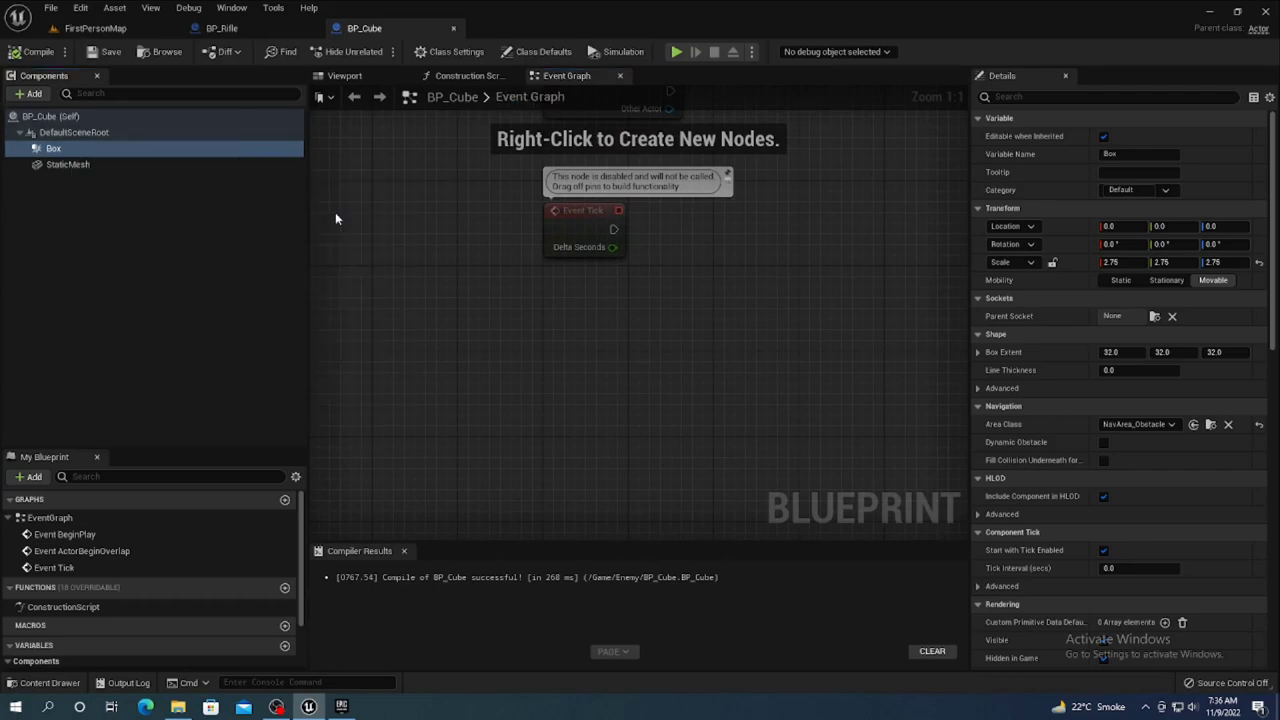
pyautogui.rightClick(74, 155)
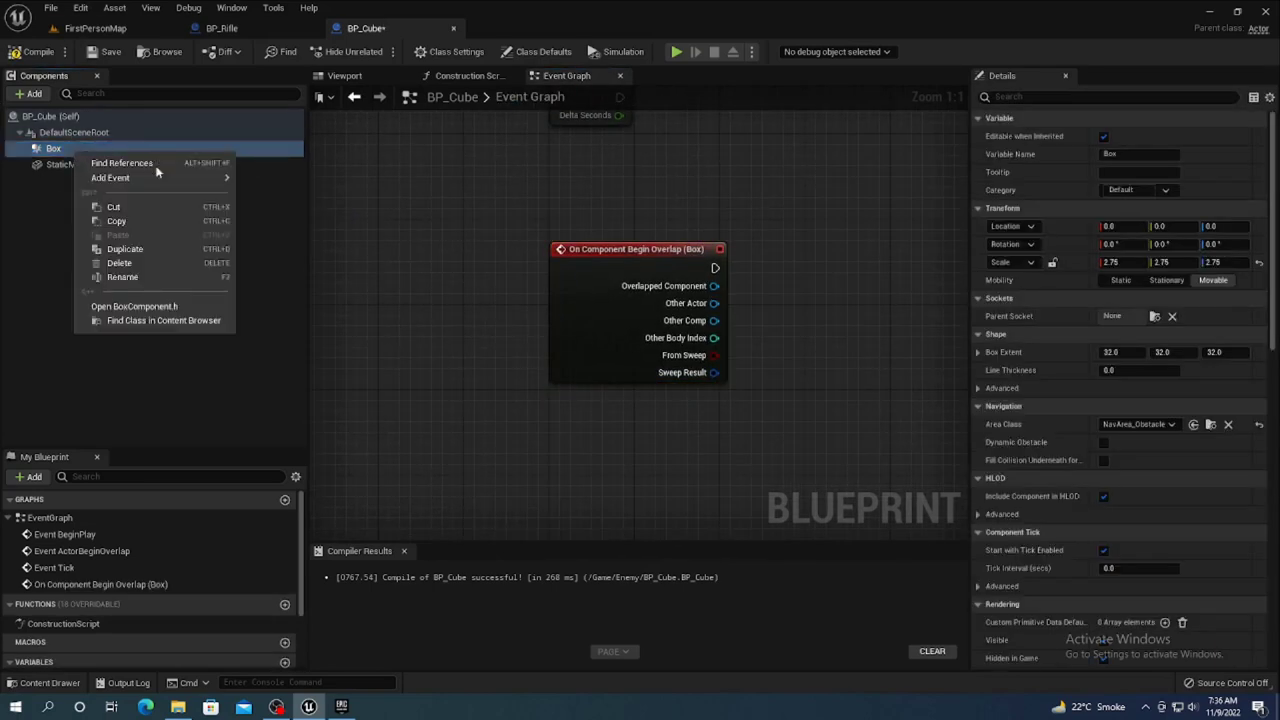
pyautogui.moveTo(200, 176)
pyautogui.click(389, 228)
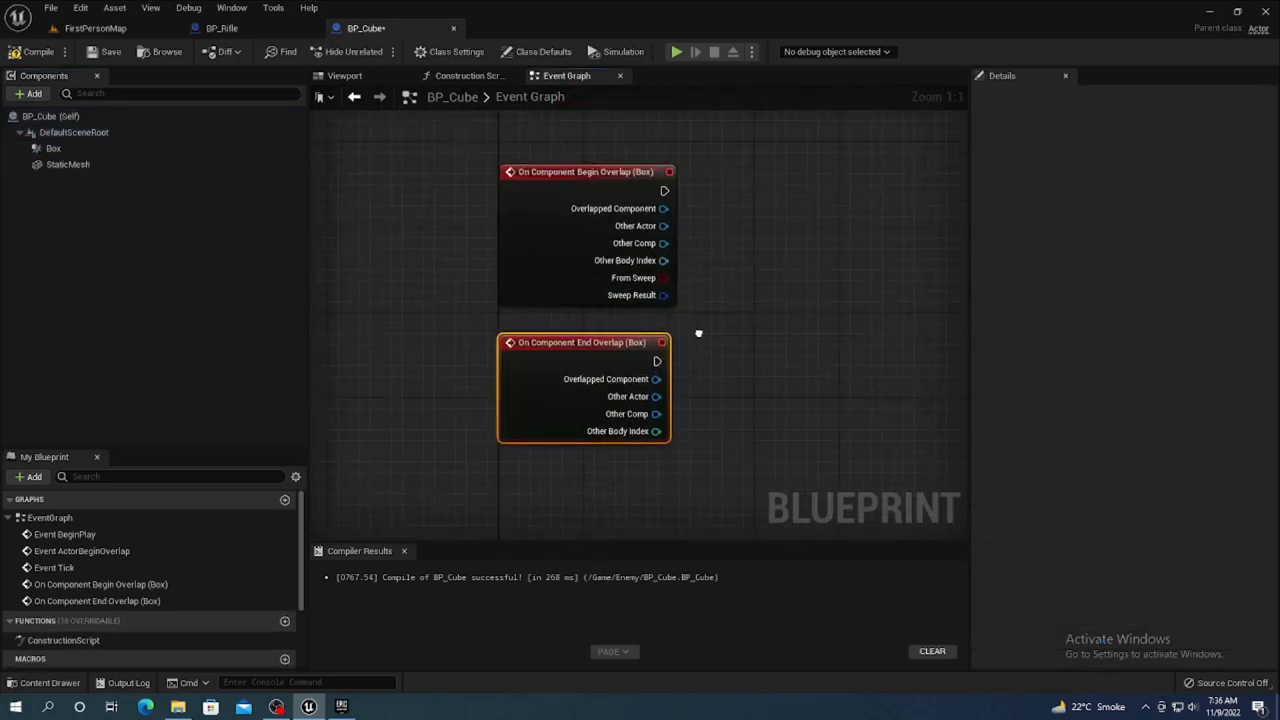
pyautogui.moveTo(600, 369); pyautogui.dragTo(600, 444)
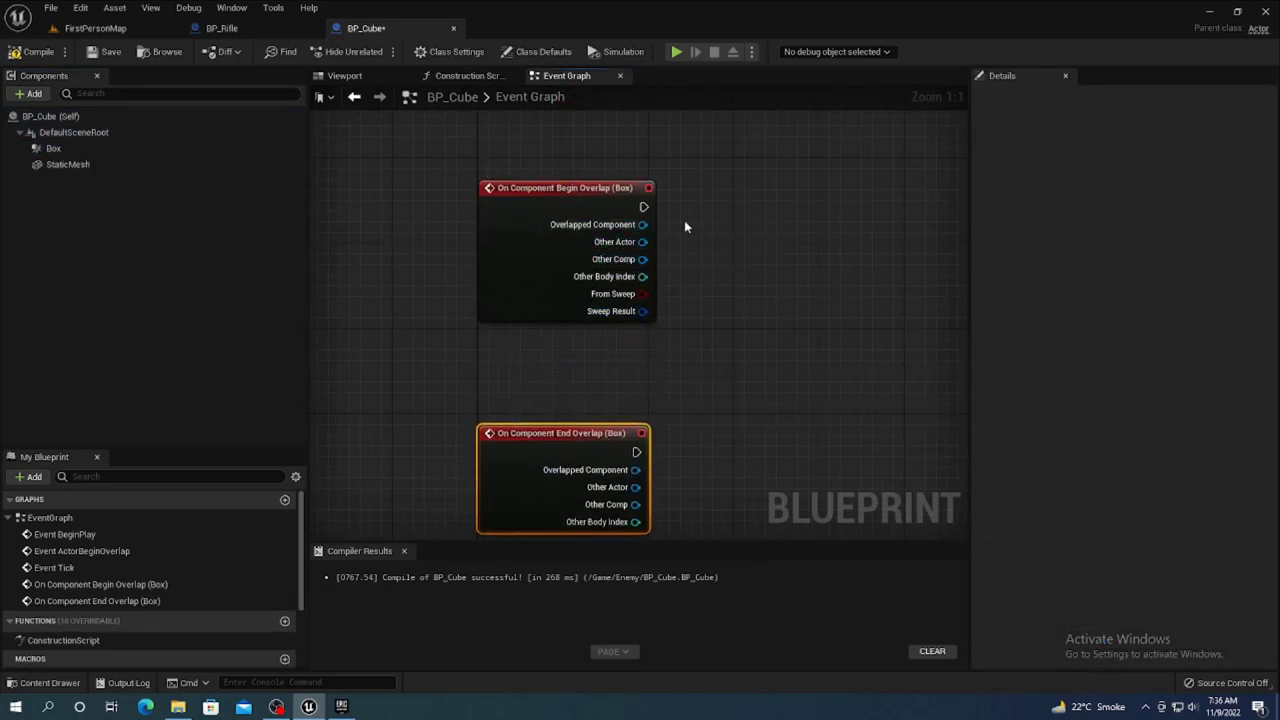
# - Cast Other Actor to BP_FirstPersonCharacter and promote the cast result to a variable
pyautogui.moveTo(642, 242); pyautogui.dragTo(725, 224)
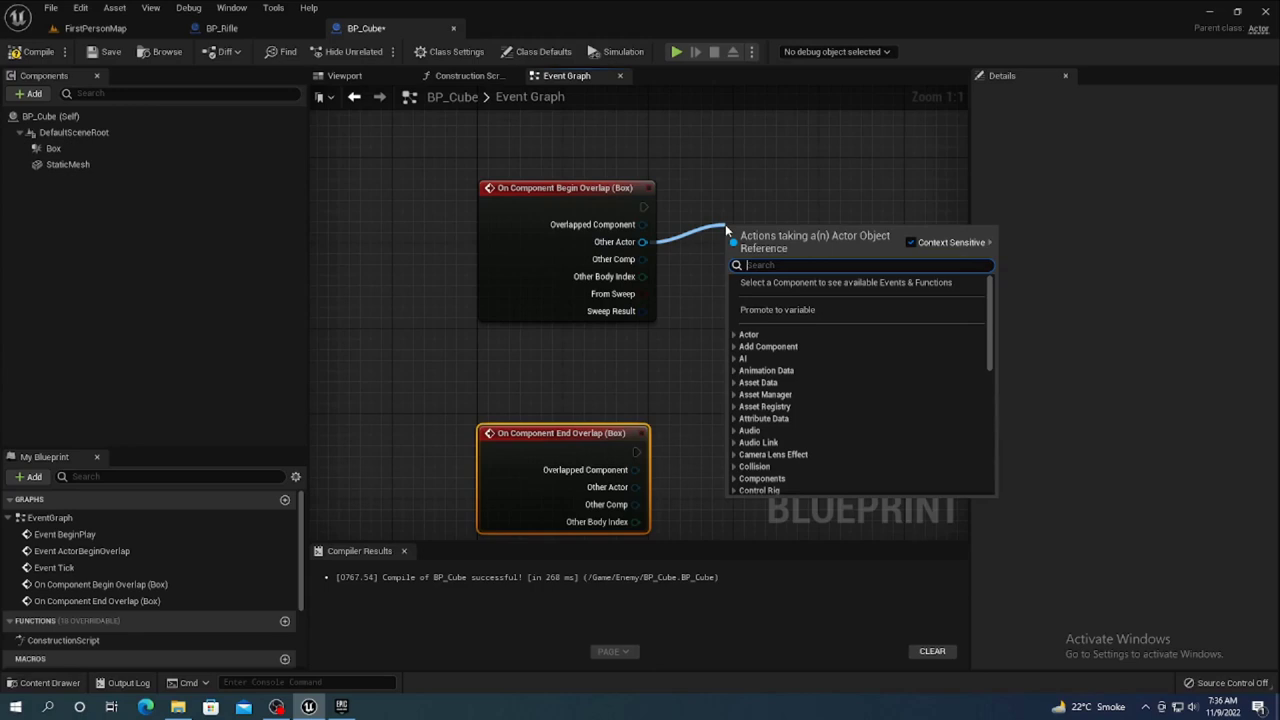
pyautogui.write('firs')
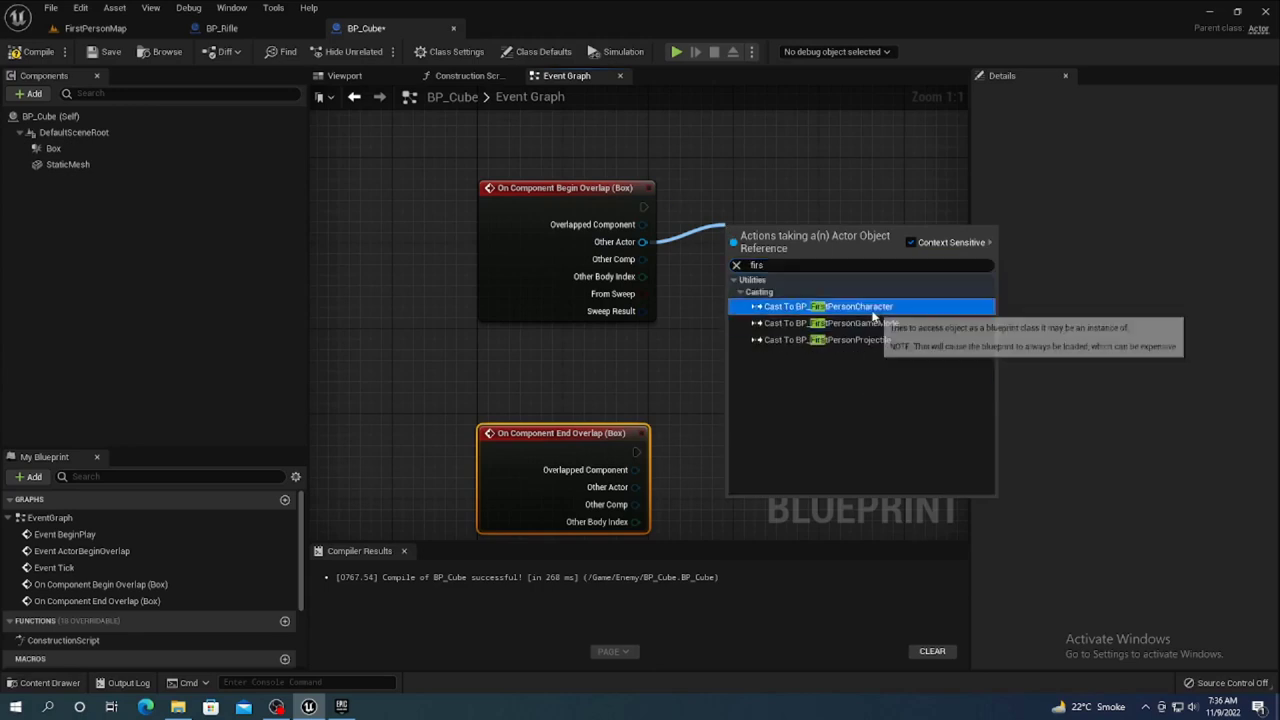
pyautogui.click(828, 306)
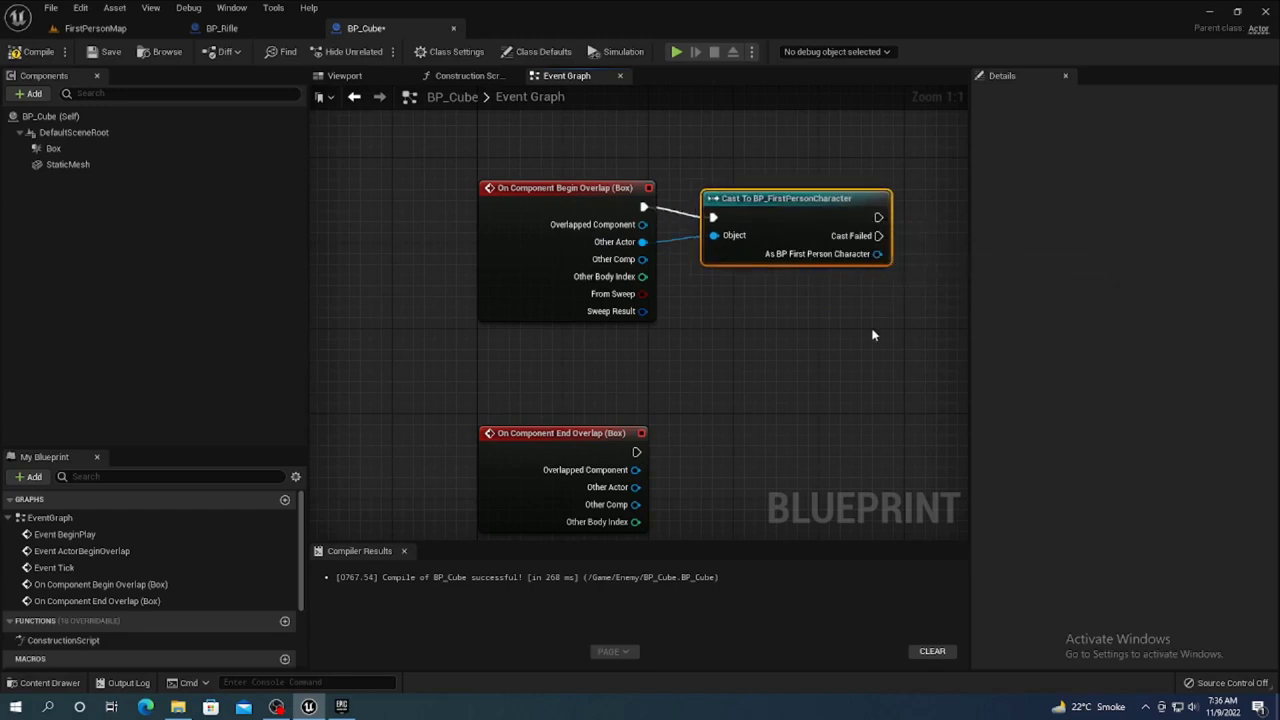
pyautogui.moveTo(868, 307); pyautogui.dragTo(622, 394, button='right')
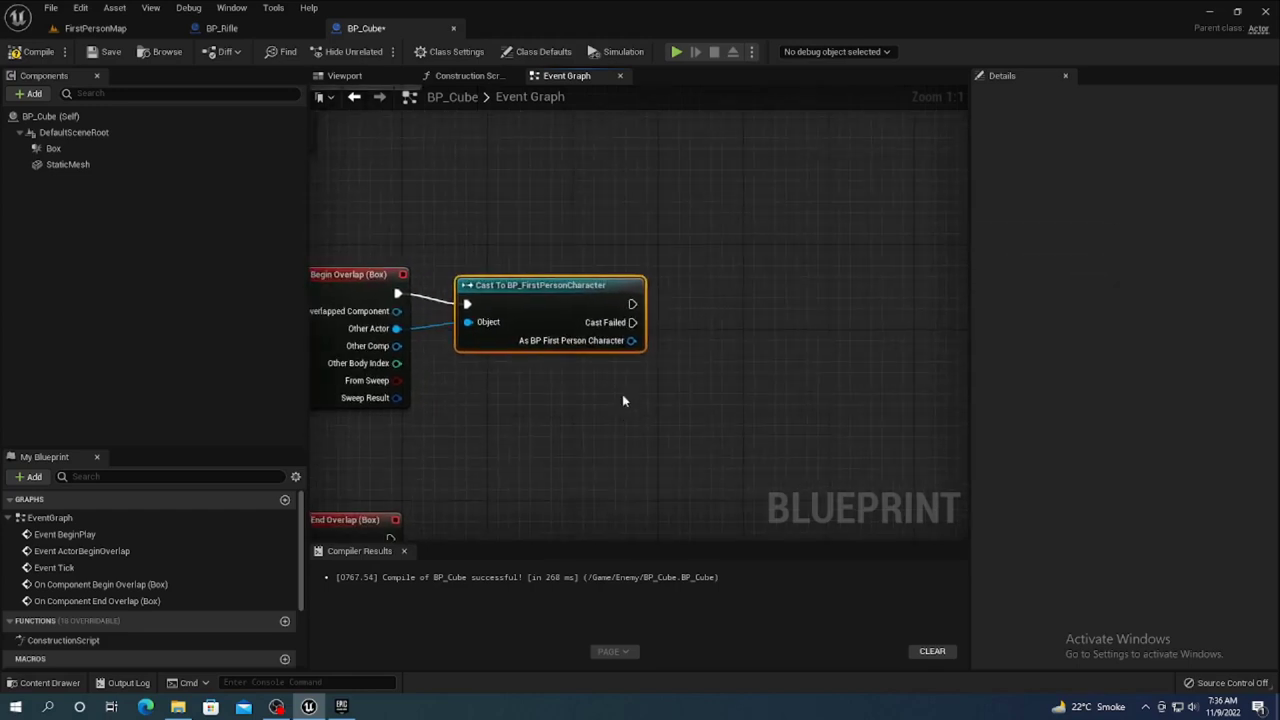
pyautogui.rightClick(630, 341)
pyautogui.click(683, 366)
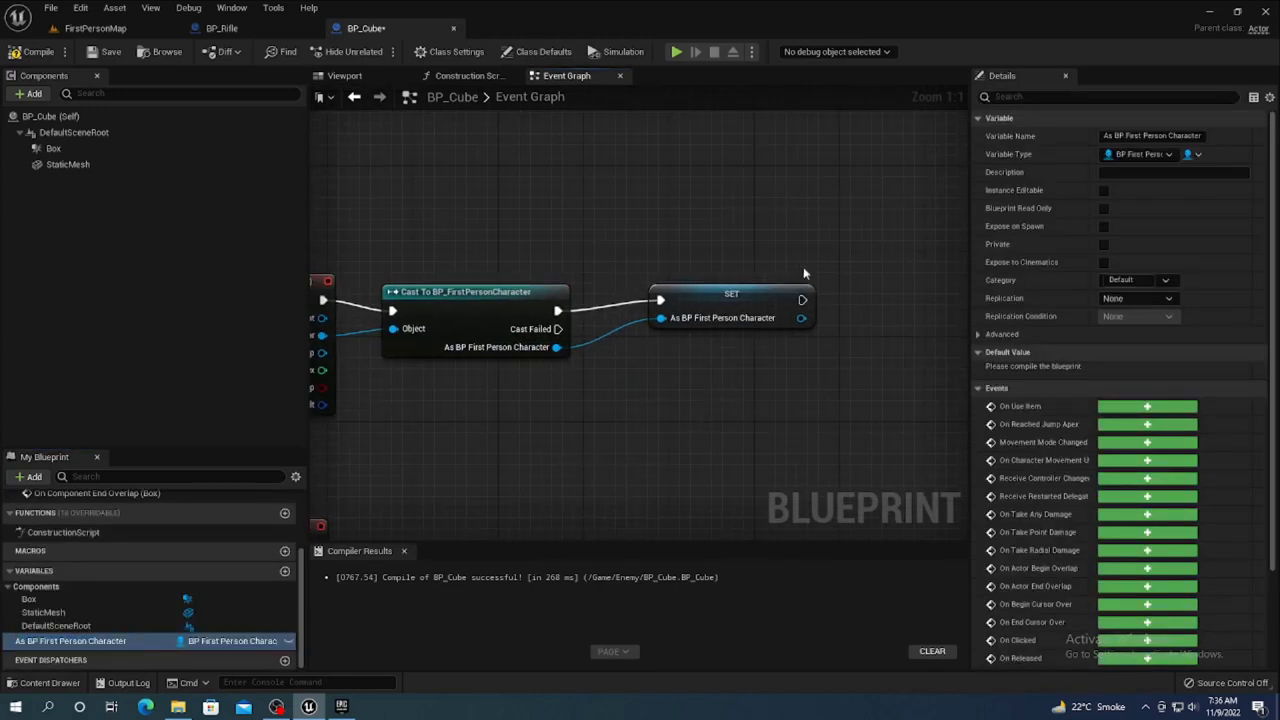
pyautogui.moveTo(717, 305); pyautogui.dragTo(672, 314)
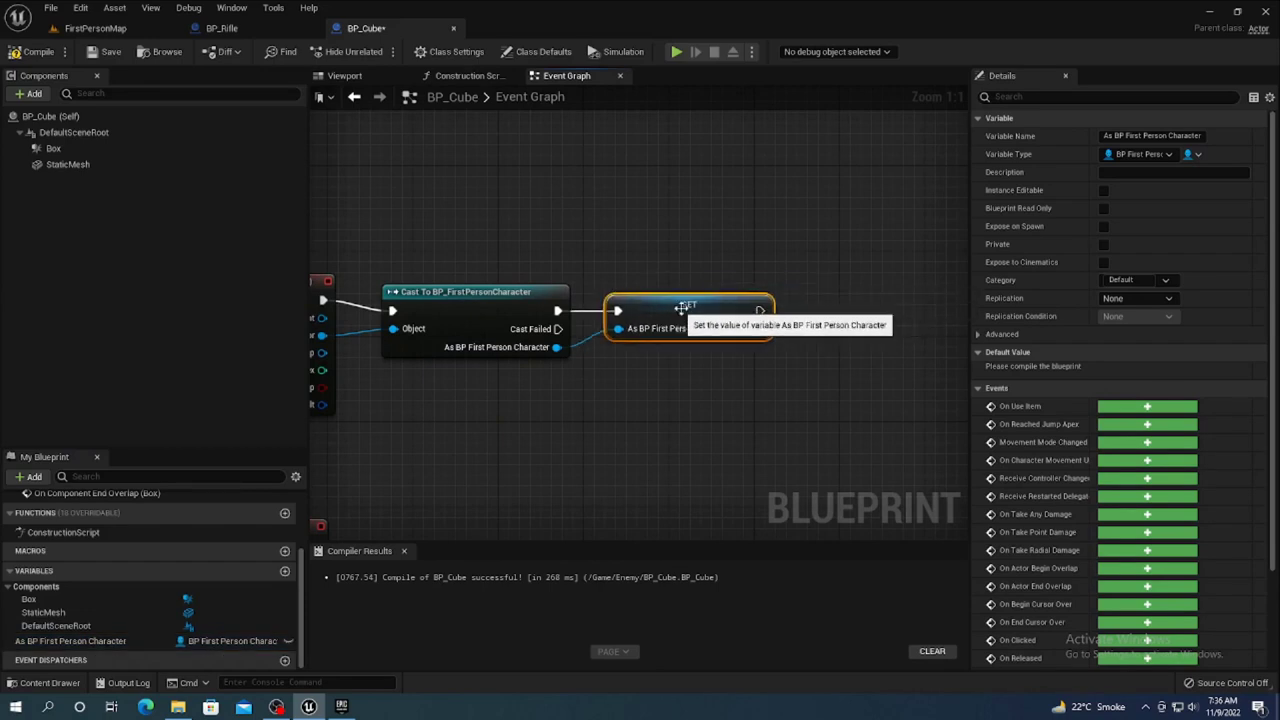
# - Add a Spawn Emitter at Location node after the SET node
pyautogui.moveTo(760, 311); pyautogui.dragTo(848, 341)
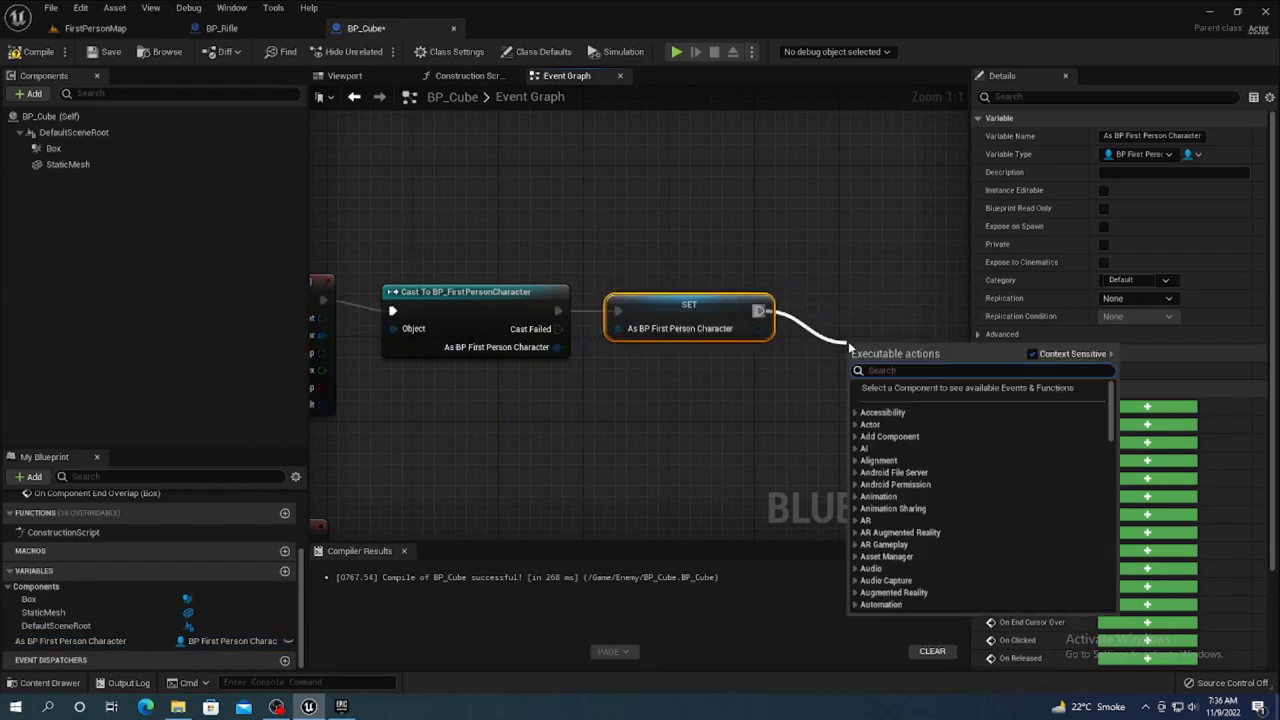
pyautogui.write('spawn')
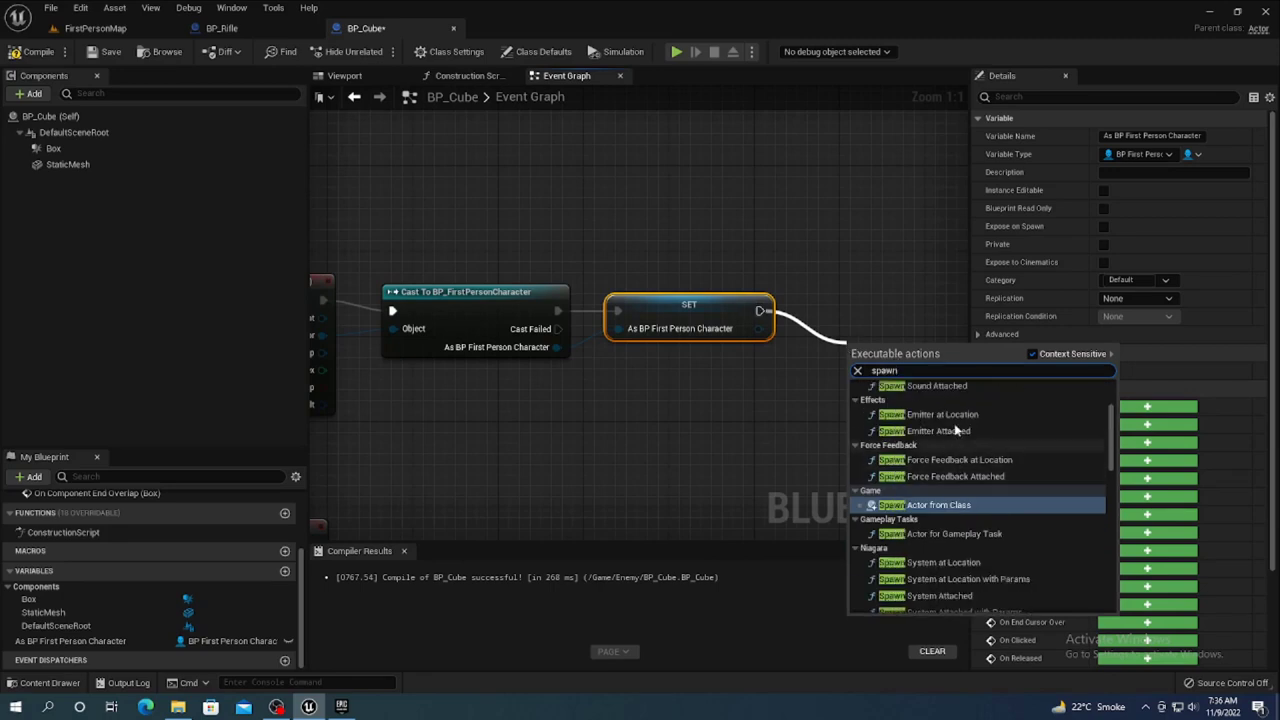
pyautogui.click(904, 410)
pyautogui.moveTo(904, 403); pyautogui.dragTo(669, 405, button='right')
pyautogui.moveTo(669, 405); pyautogui.dragTo(647, 352)
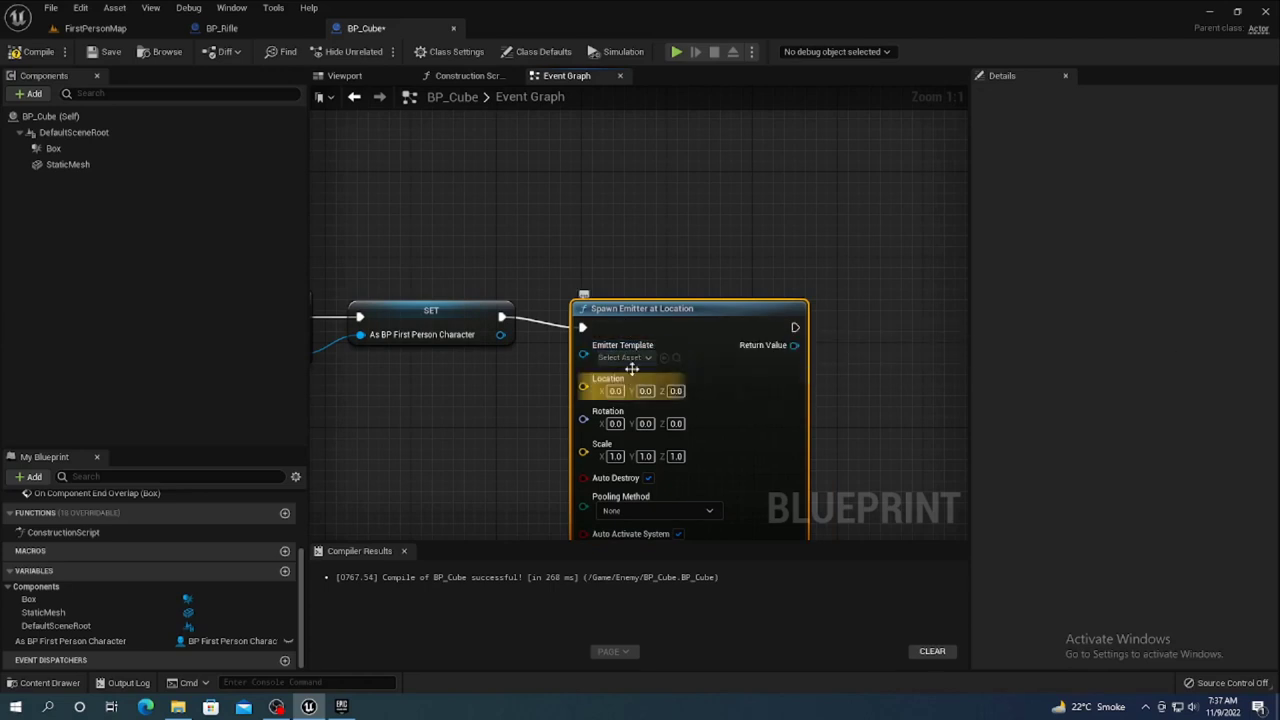
# - Set the Spawn Emitter at Location template to P_Explosion
pyautogui.click(638, 358)
pyautogui.scroll(-8, 651, 500)
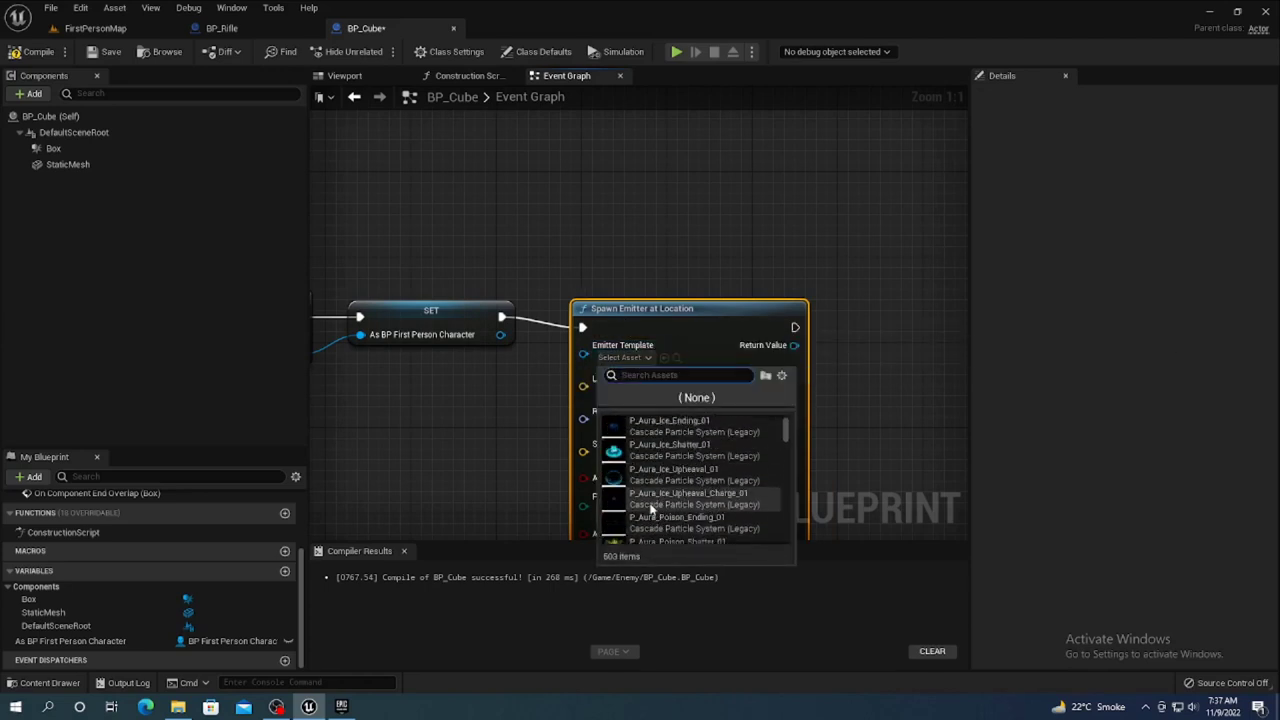
pyautogui.write('exp')
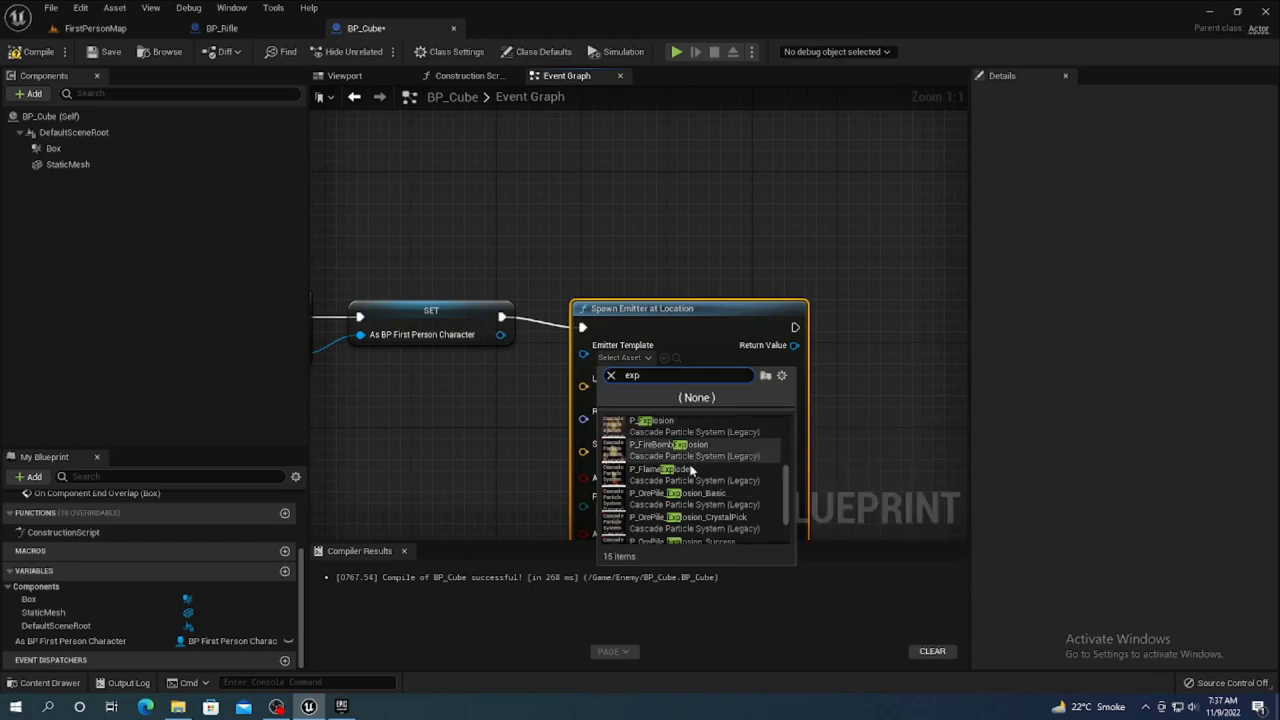
pyautogui.scroll(5, 700, 470)
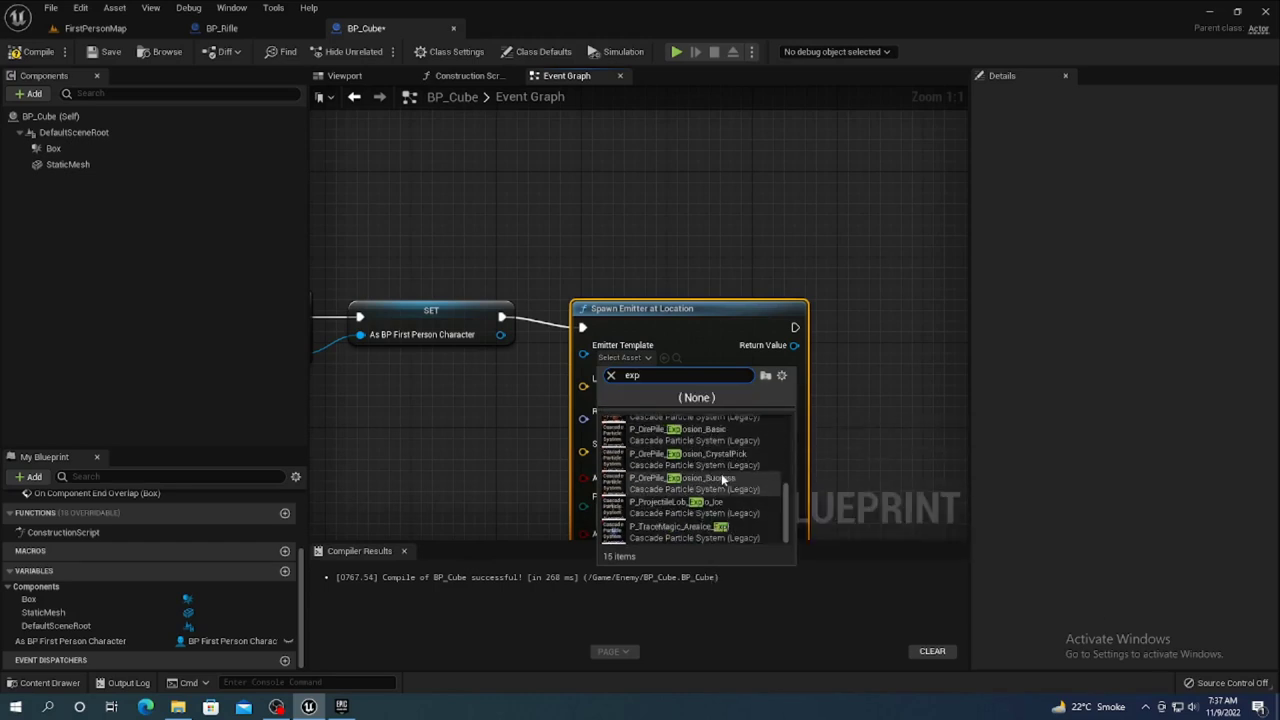
pyautogui.scroll(-3, 686, 450)
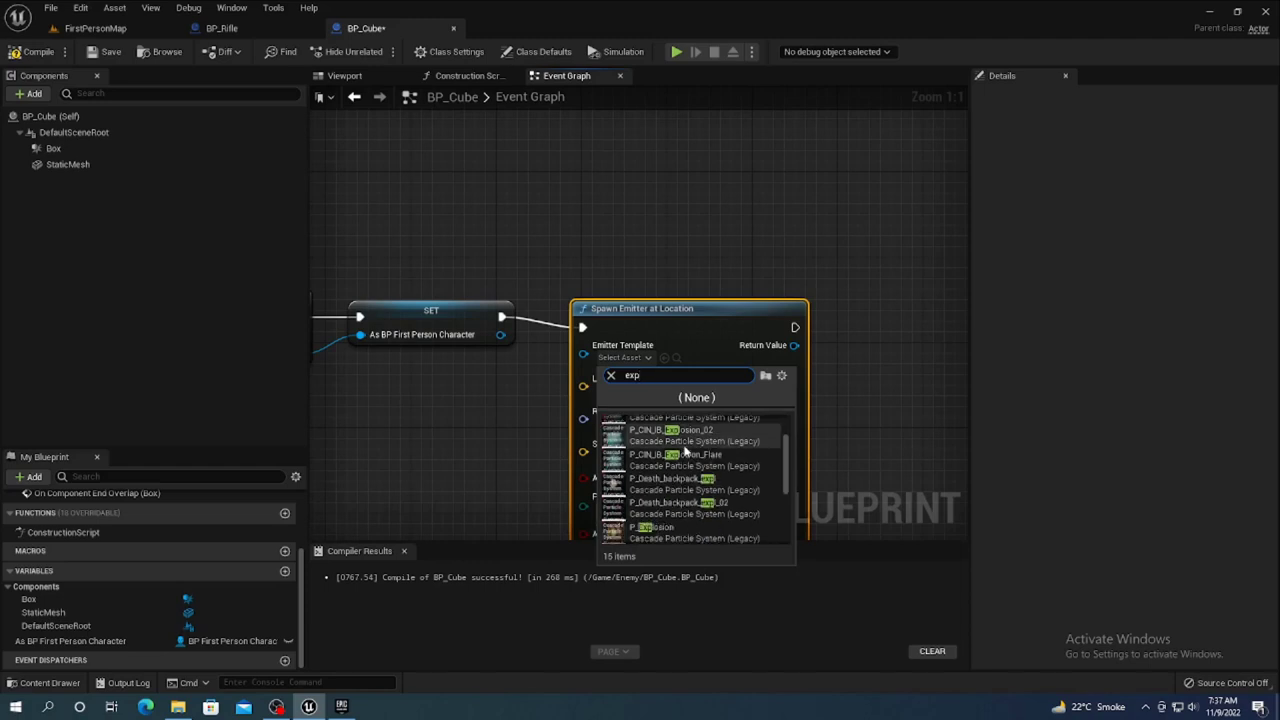
pyautogui.click(662, 525)
# - Feed Get Actor Location into the emitter's Location input
pyautogui.moveTo(896, 418); pyautogui.dragTo(911, 276, button='right')
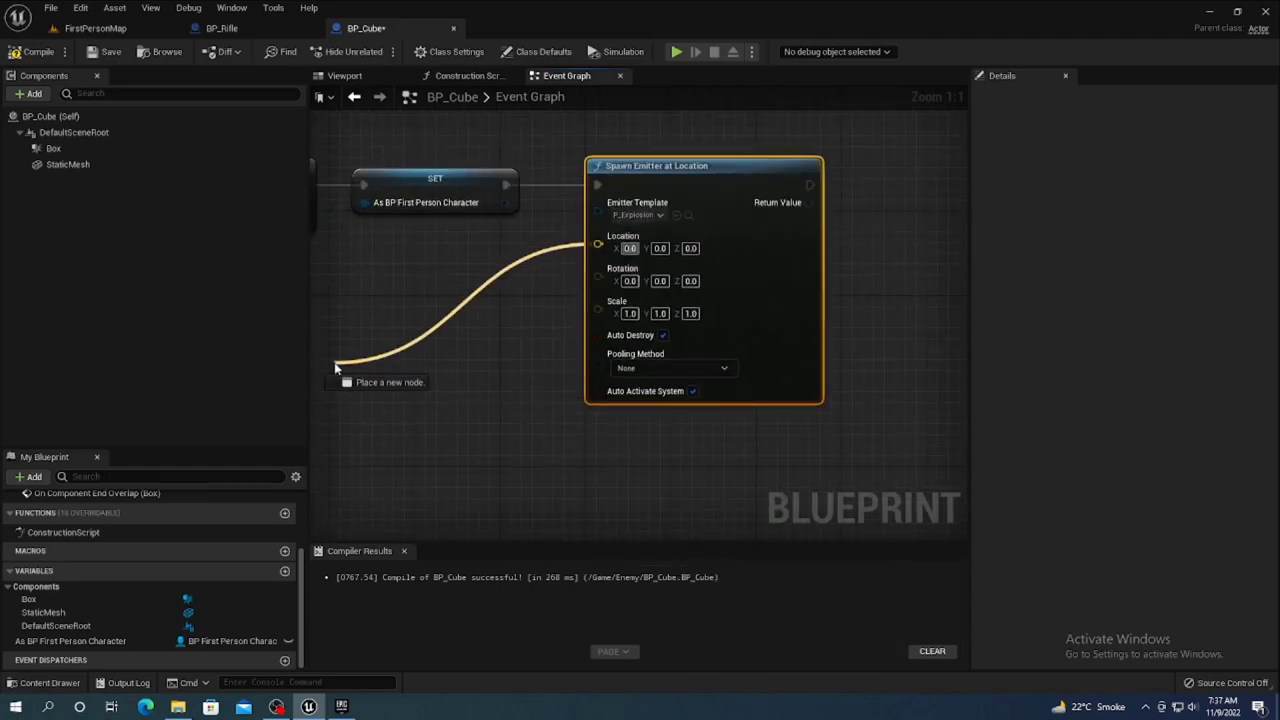
pyautogui.moveTo(598, 244); pyautogui.dragTo(345, 372)
pyautogui.write('e')
pyautogui.press('BackSpace')
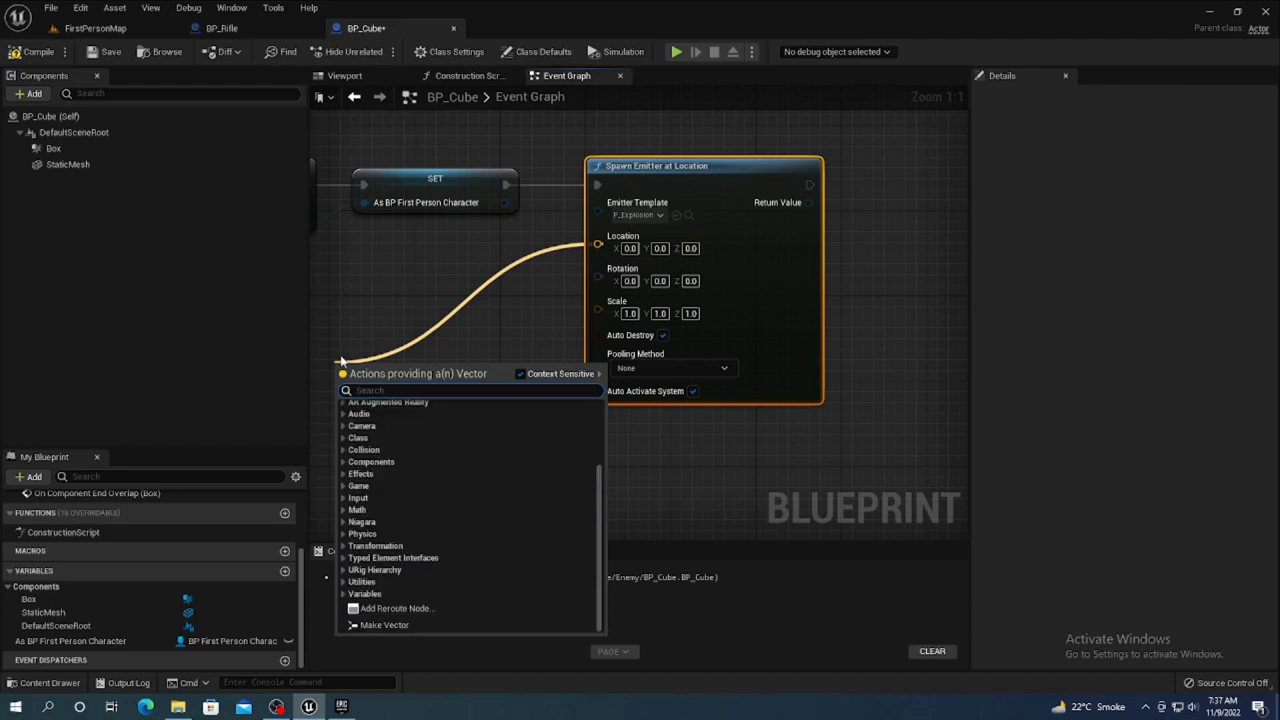
pyautogui.write('get act')
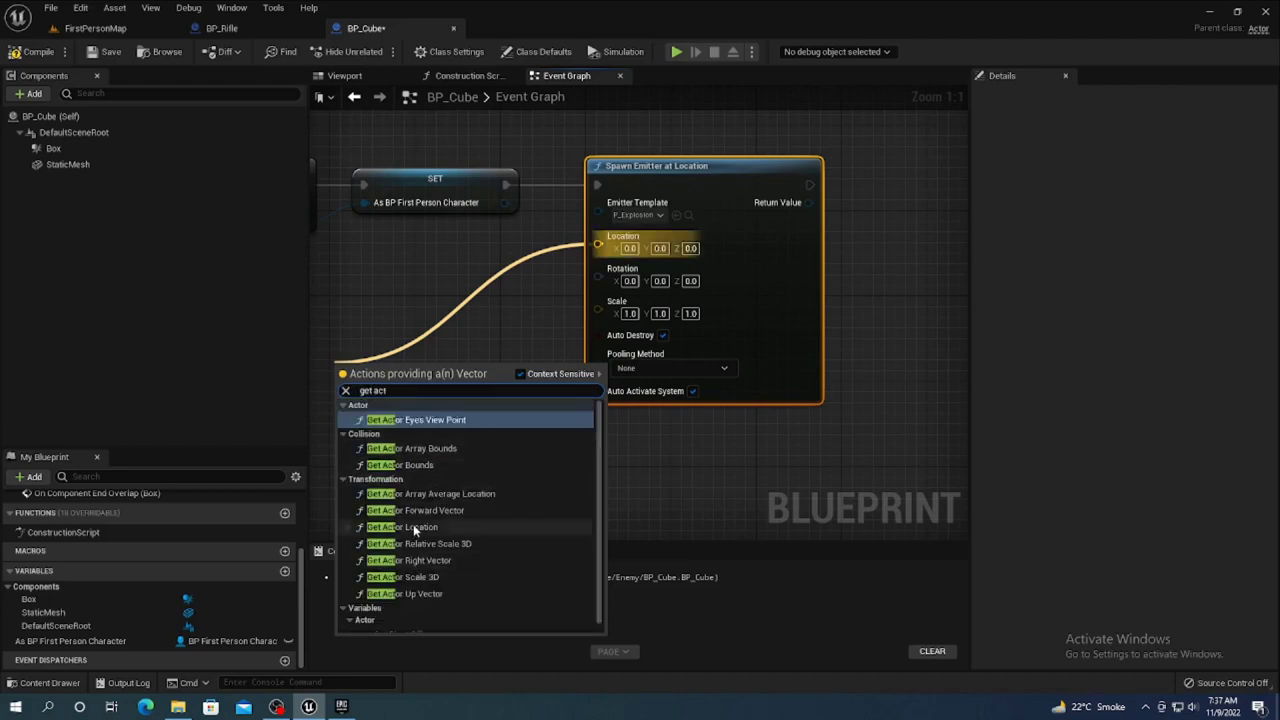
pyautogui.click(413, 524)
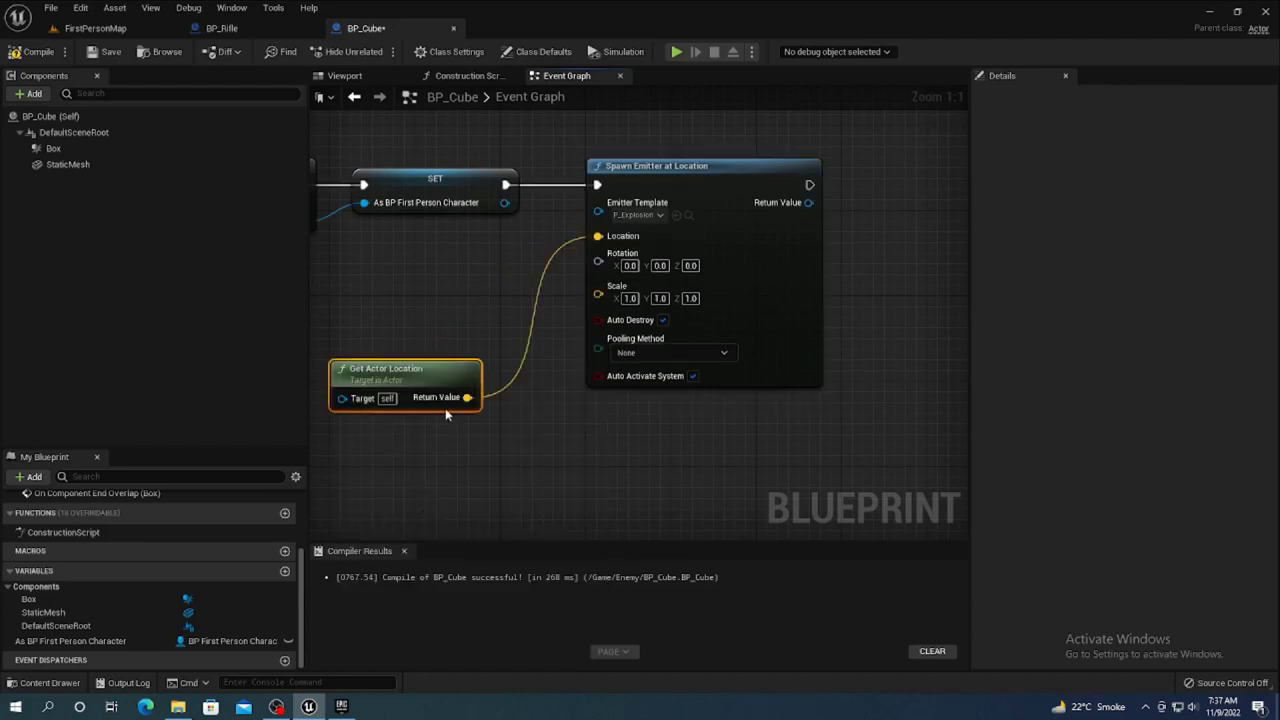
pyautogui.scroll(-2, 570, 490)
pyautogui.scroll(-2, 570, 490)
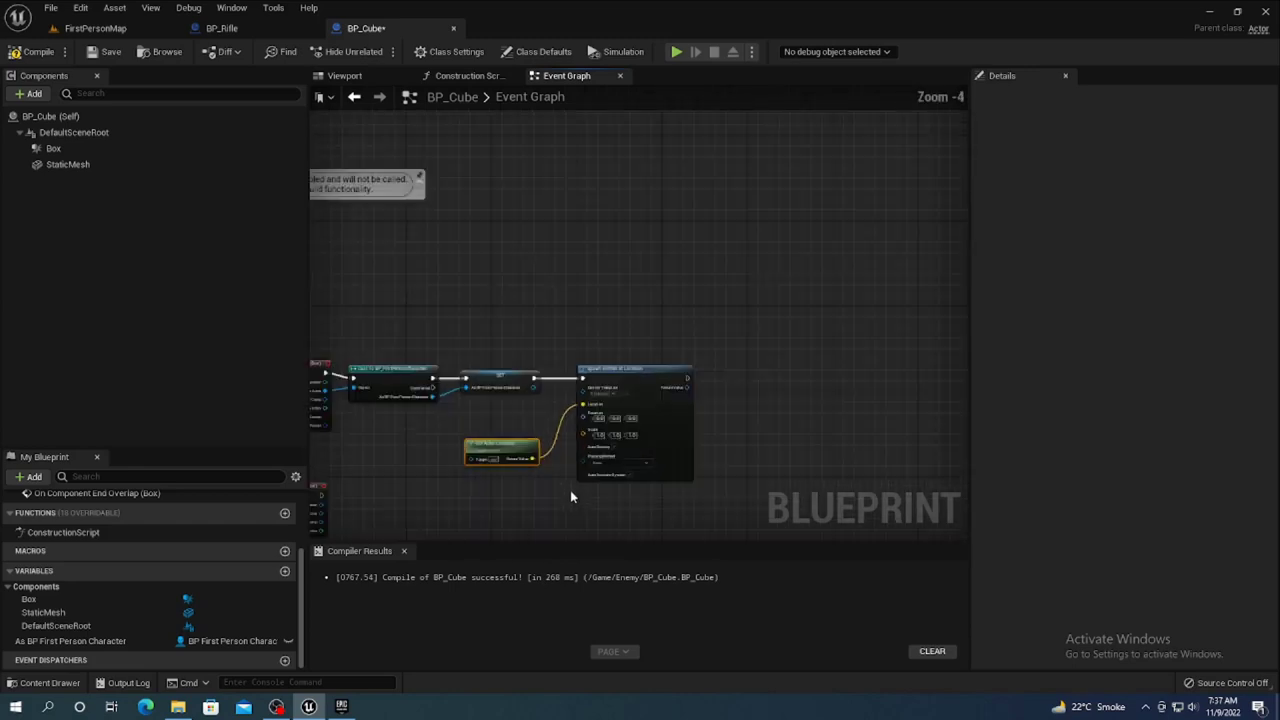
pyautogui.moveTo(570, 490); pyautogui.dragTo(548, 442, button='right')
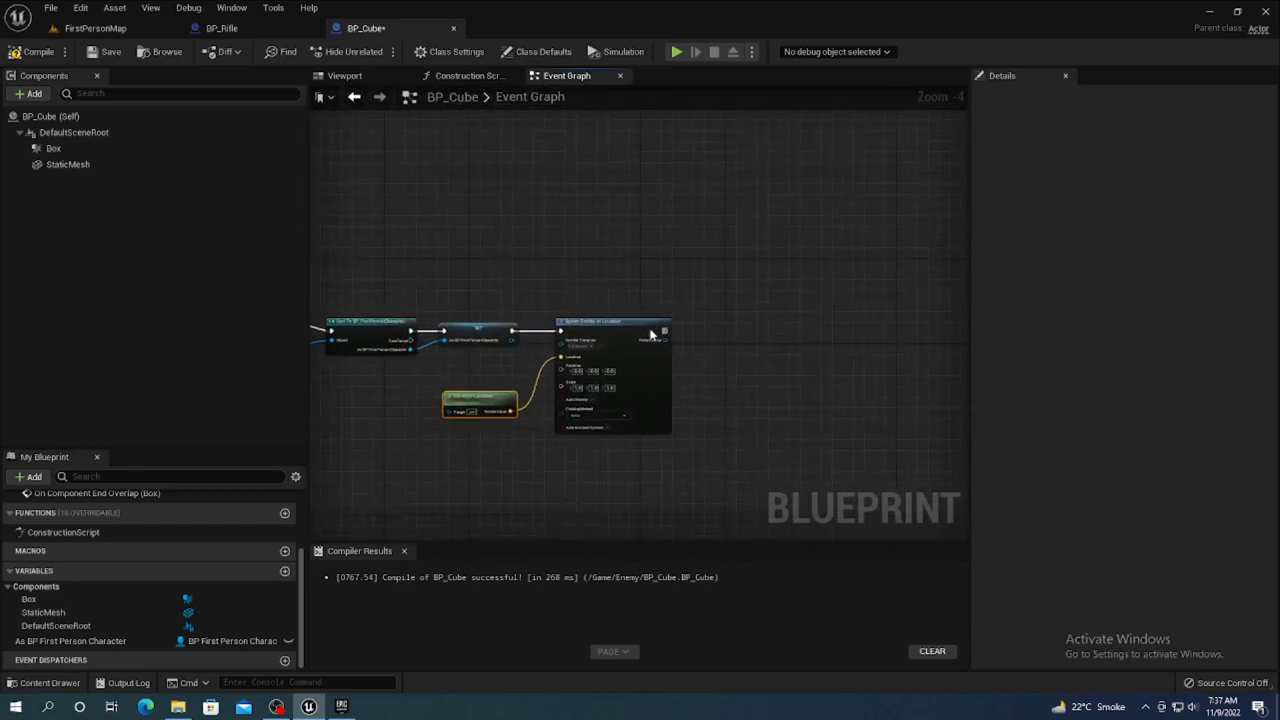
# - Add Destroy Actor after the emitter spawn, then compile and save BP_Cube
pyautogui.moveTo(723, 336); pyautogui.dragTo(724, 336)
pyautogui.write('destr')
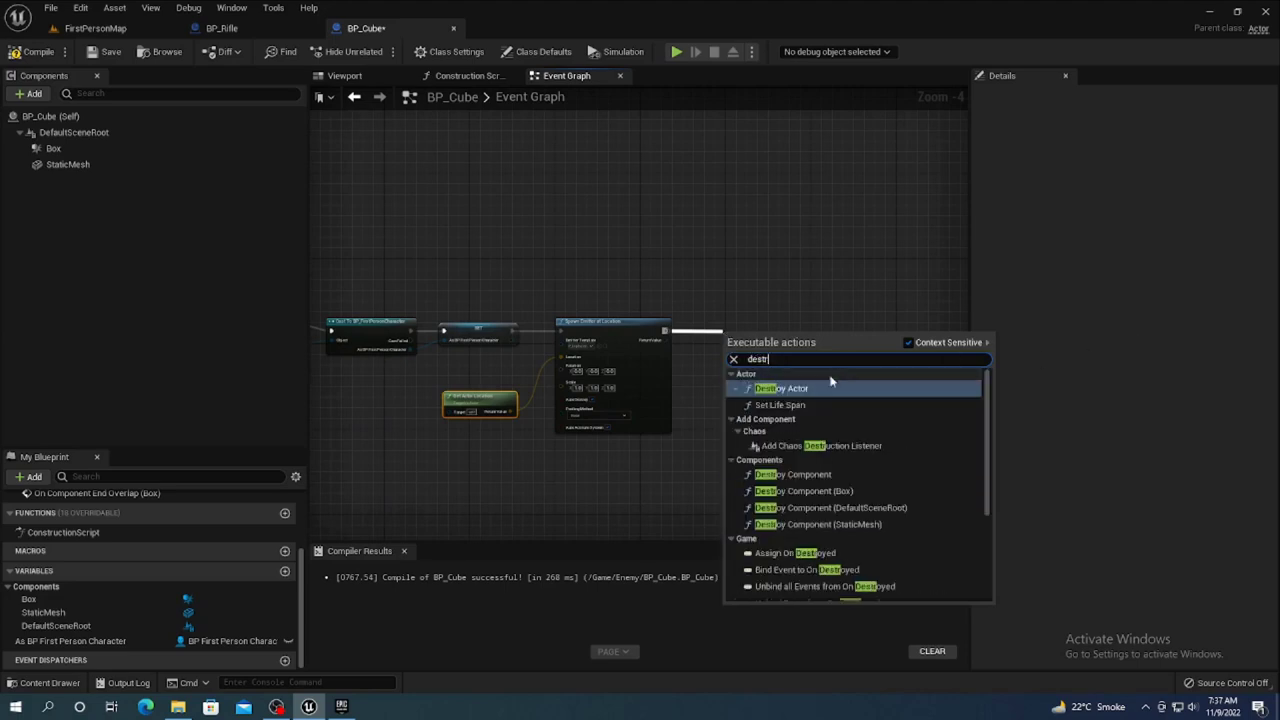
pyautogui.click(805, 388)
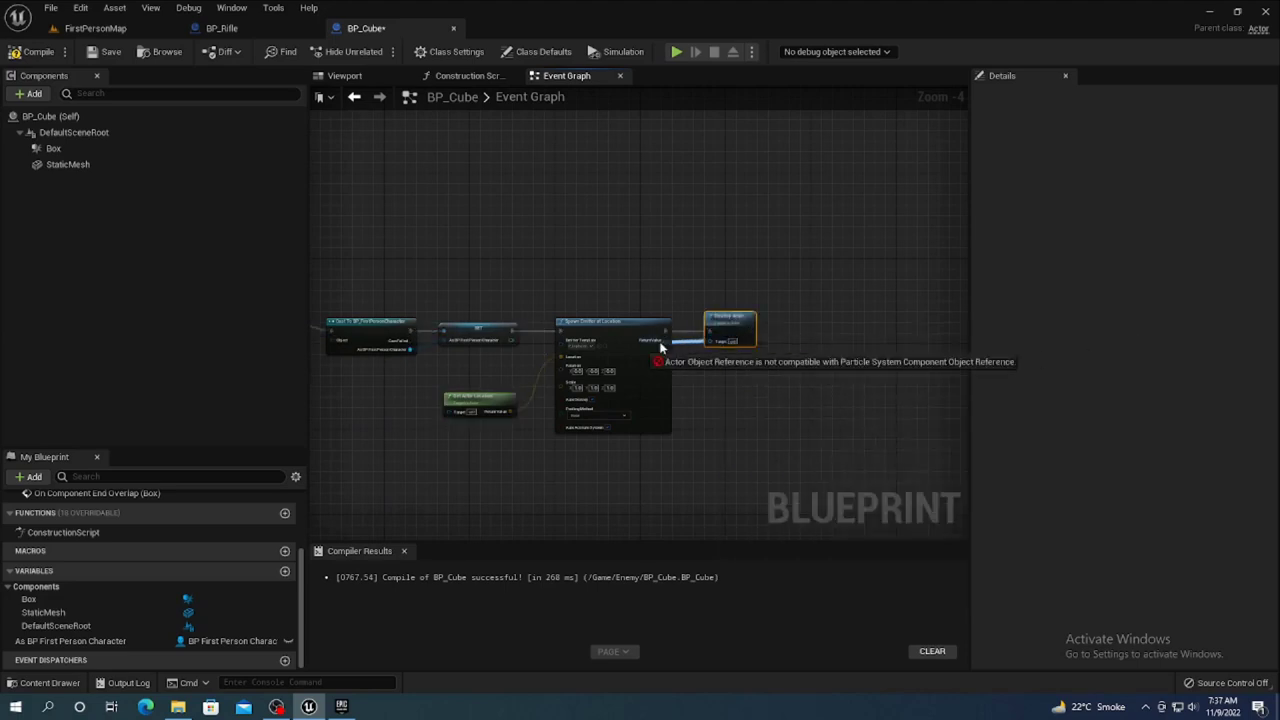
pyautogui.moveTo(716, 341); pyautogui.dragTo(664, 341)
pyautogui.scroll(2, 519, 398)
pyautogui.scroll(-2, 519, 398)
pyautogui.moveTo(519, 398)
pyautogui.mouseDown(button='right')
pyautogui.moveTo(704, 314)
pyautogui.moveTo(723, 358)
pyautogui.mouseUp(button='right')
pyautogui.scroll(2, 704, 314)
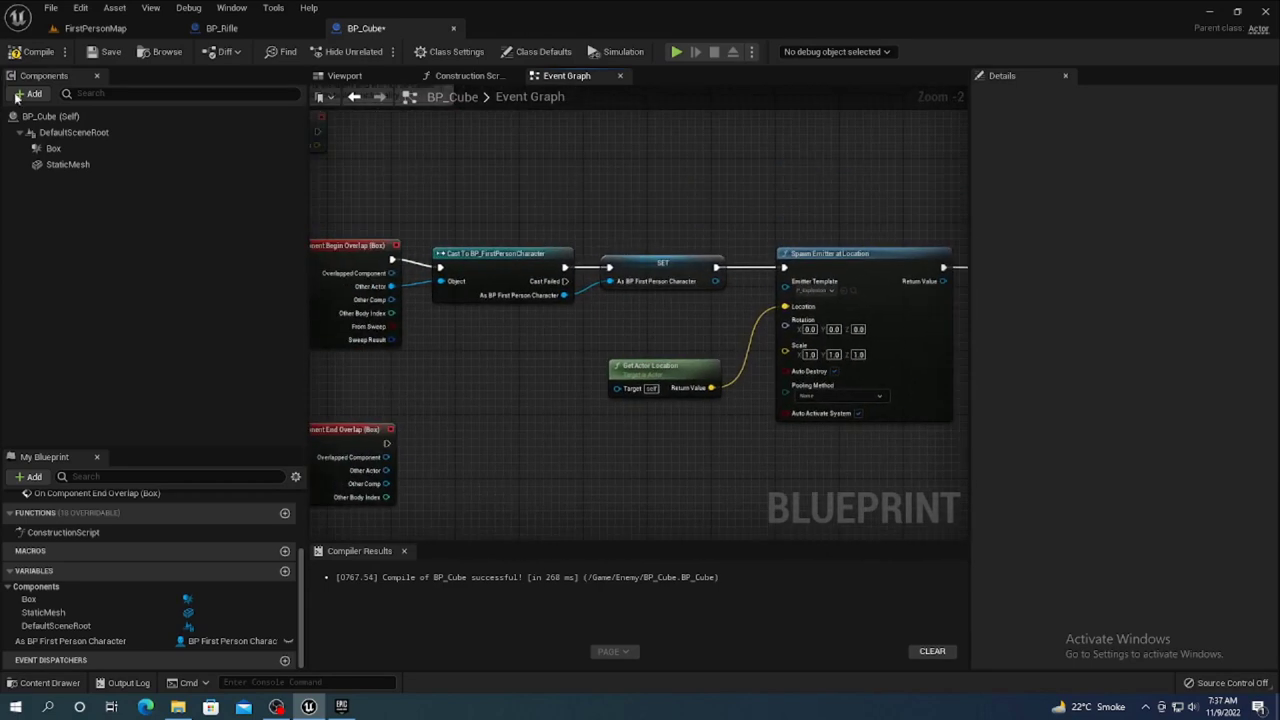
pyautogui.click(38, 51)
pyautogui.click(48, 56)
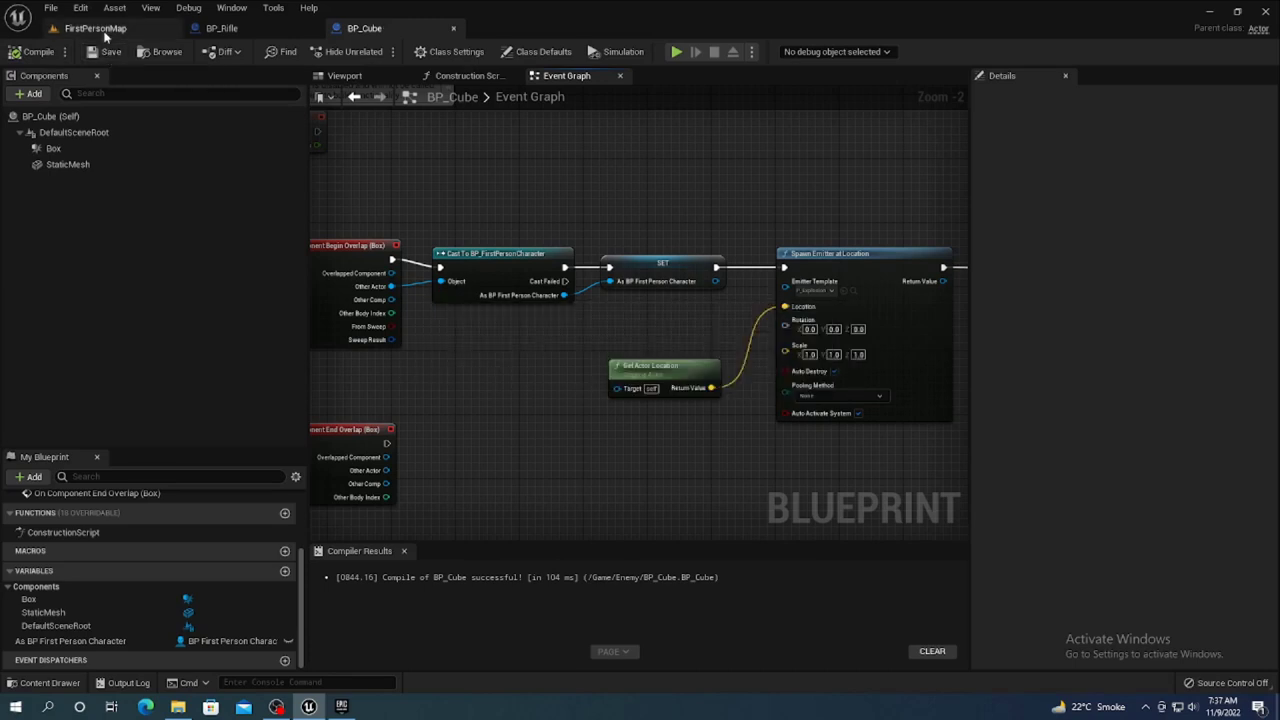
# - Delete the chamfer cube from FirstPersonMap and drop a BP_Cube into the level
pyautogui.click(95, 28)
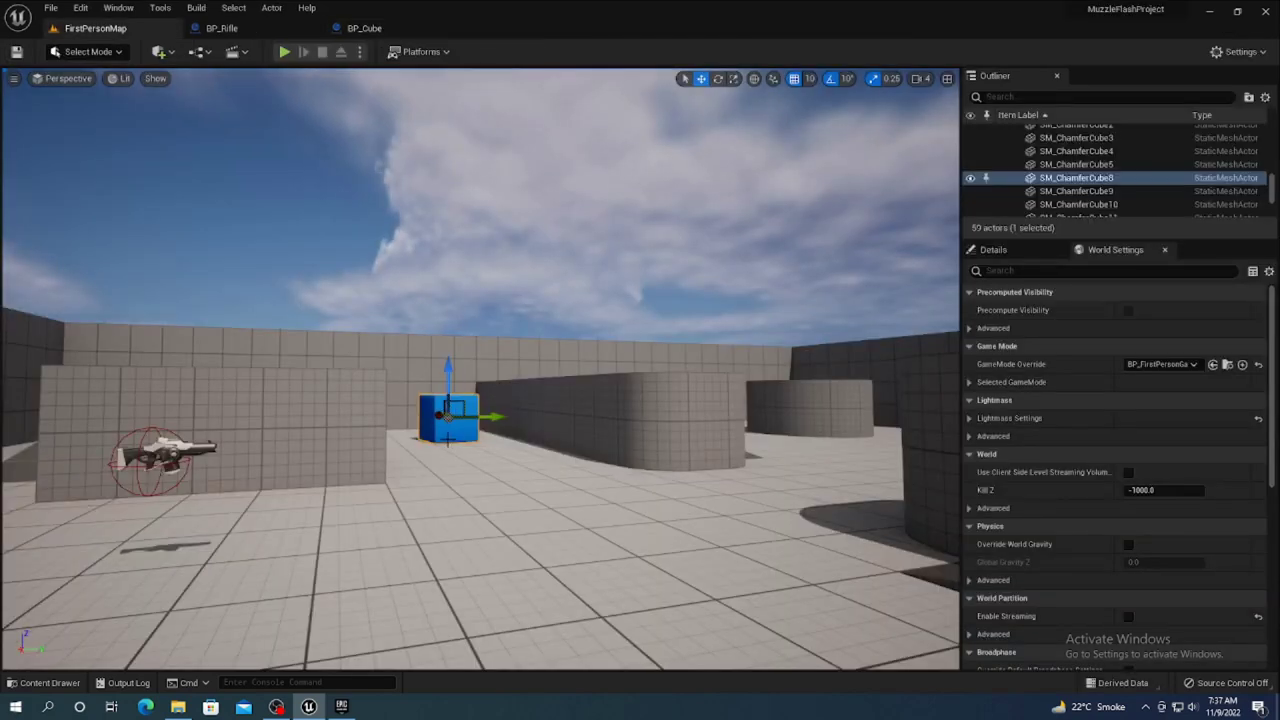
pyautogui.press('Delete')
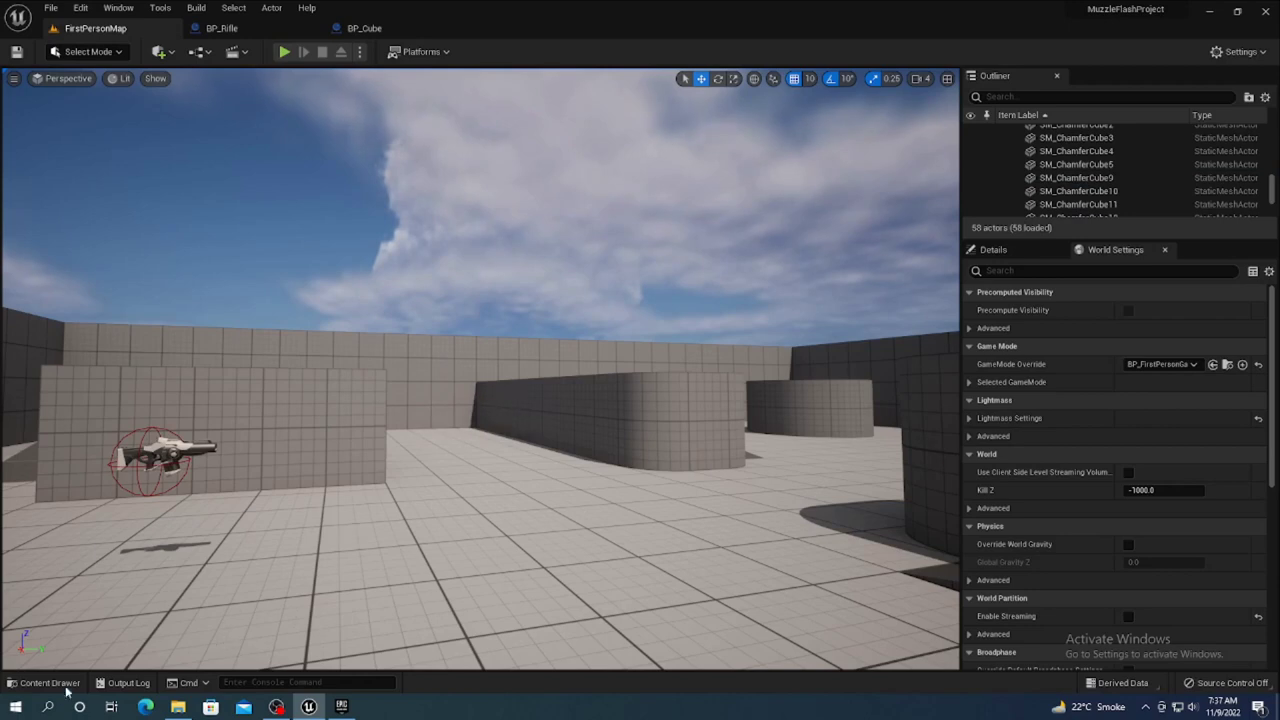
pyautogui.click(50, 683)
pyautogui.moveTo(251, 451); pyautogui.dragTo(477, 448)
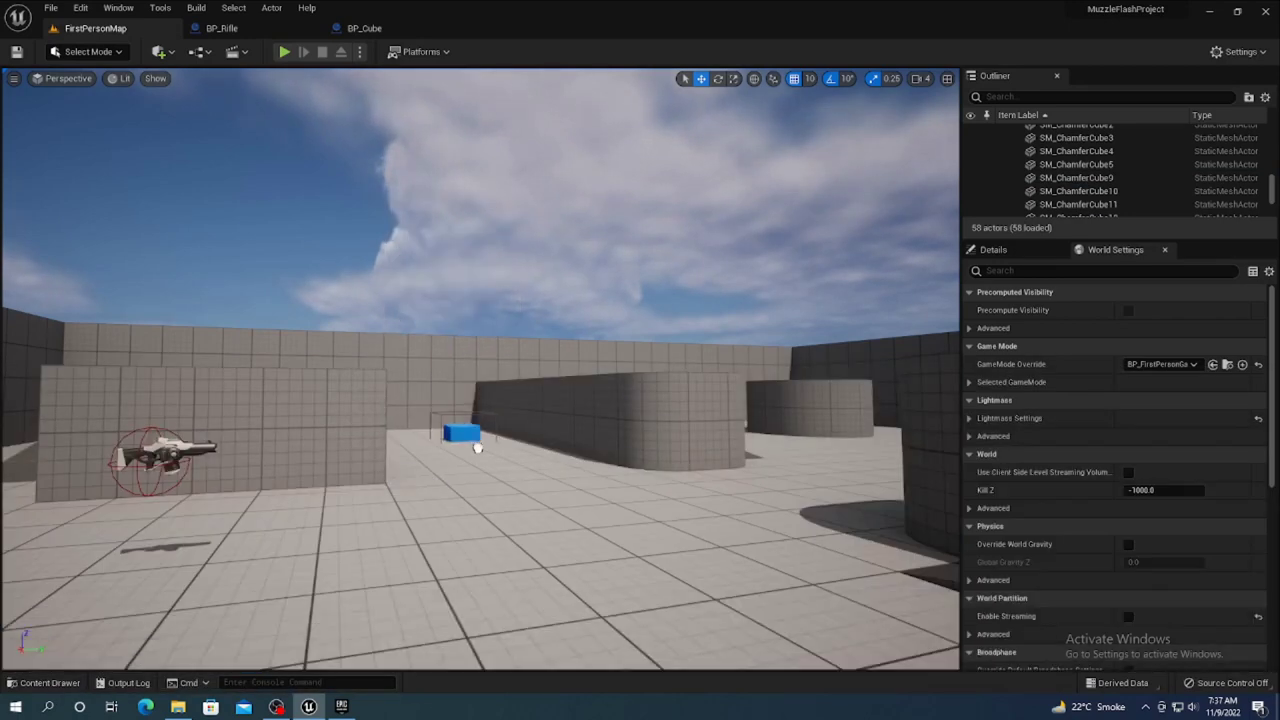
# - Raise the BP_Cube and move it across the floor toward the lower right
pyautogui.moveTo(486, 386); pyautogui.dragTo(486, 370)
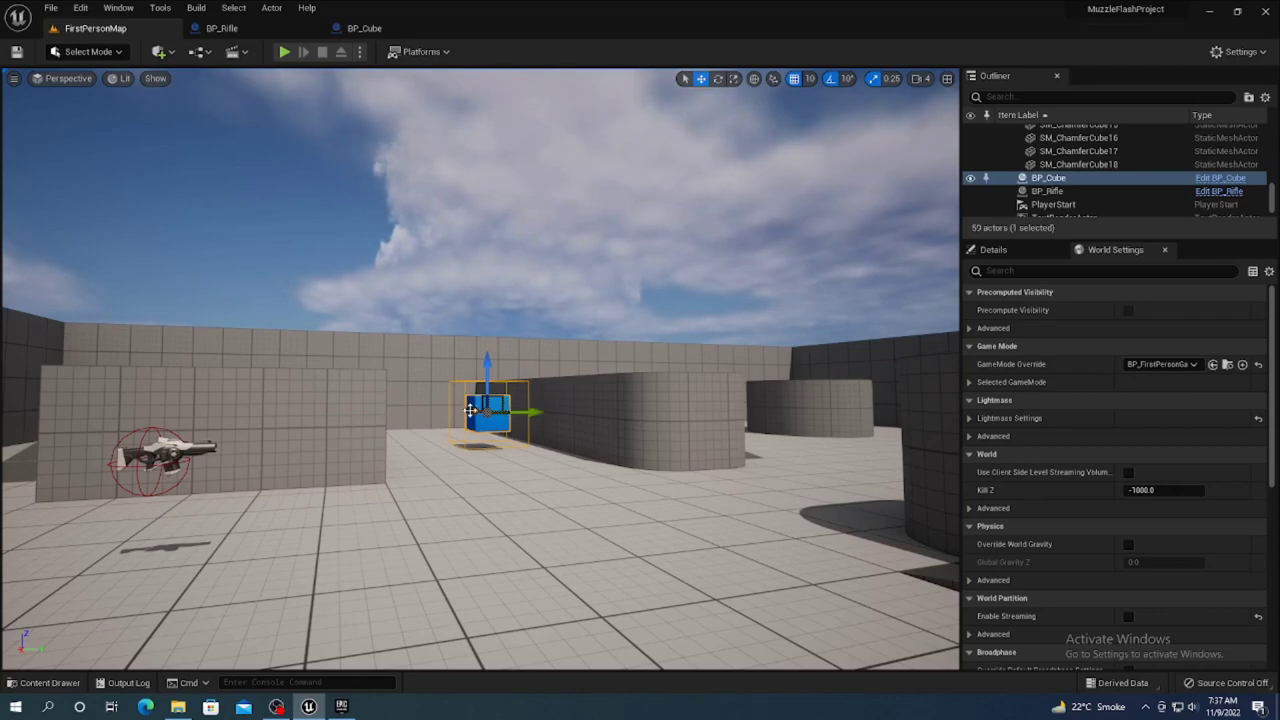
pyautogui.moveTo(486, 370); pyautogui.dragTo(486, 370, button='right')
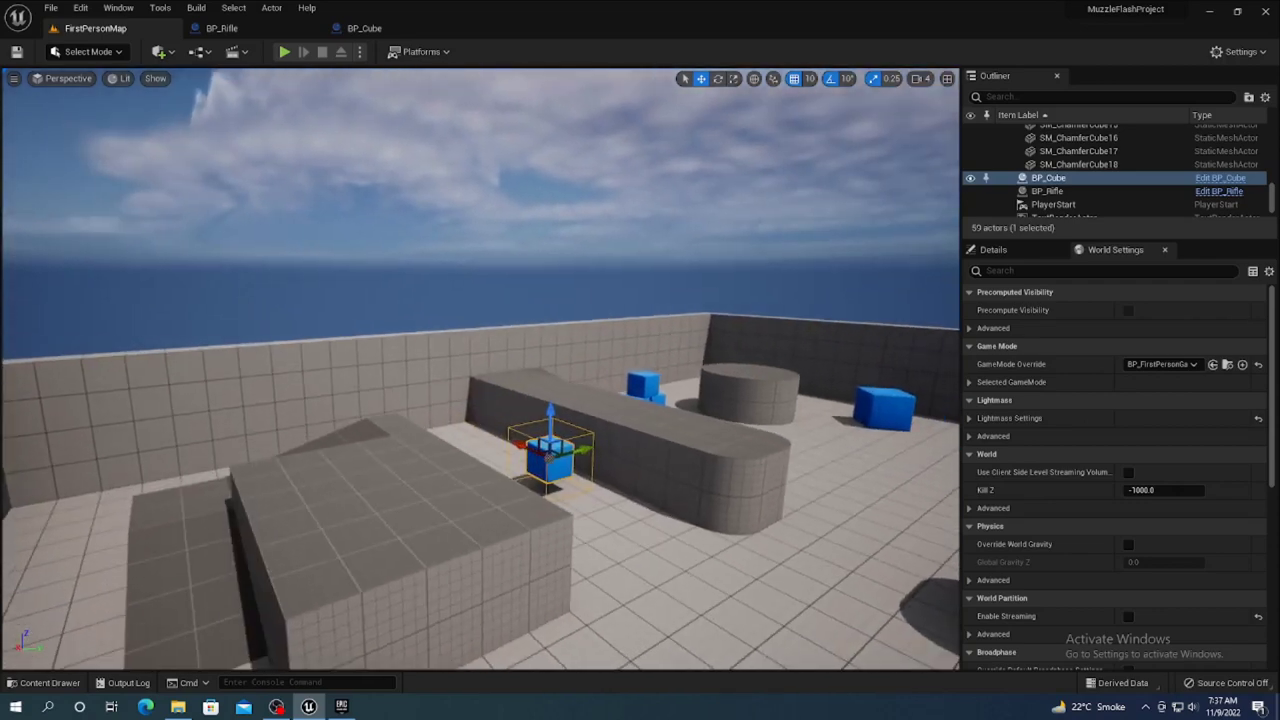
pyautogui.moveTo(517, 442); pyautogui.dragTo(767, 558)
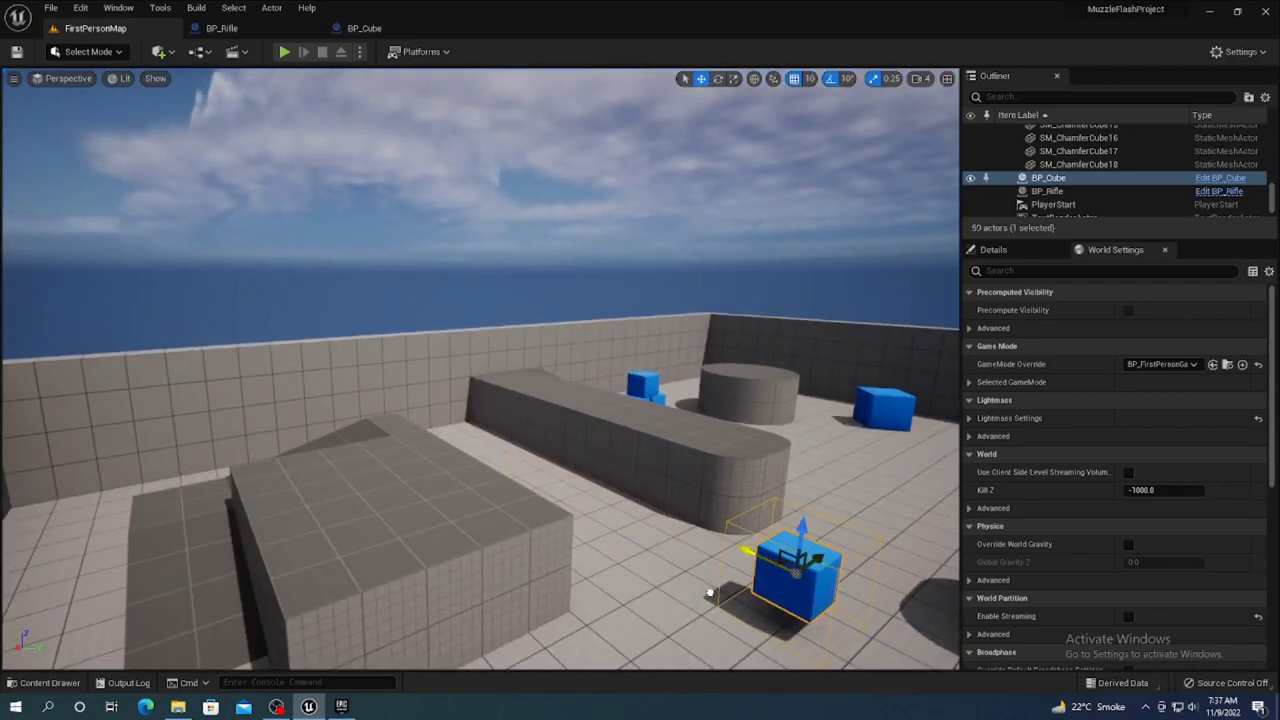
pyautogui.moveTo(767, 558); pyautogui.dragTo(806, 548, button='right')
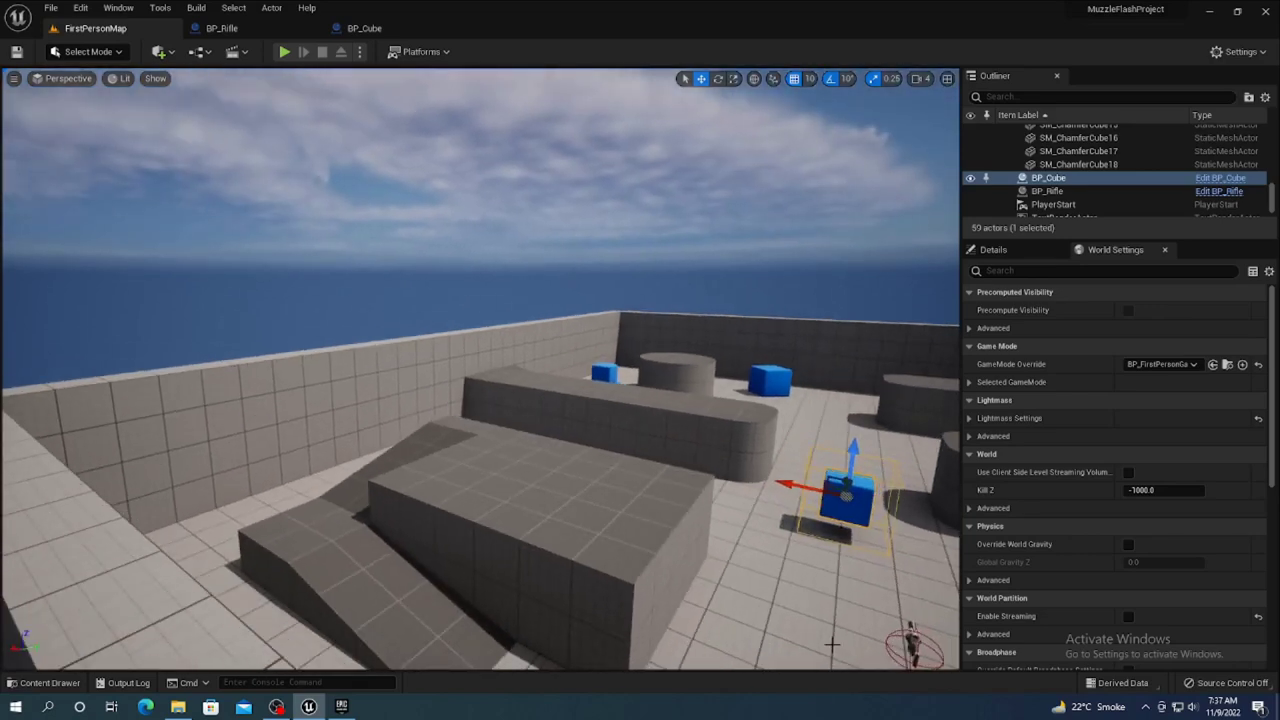
pyautogui.press('f')
pyautogui.keyDown('alt'); pyautogui.moveTo(818, 601); pyautogui.dragTo(786, 592); pyautogui.keyUp('alt')
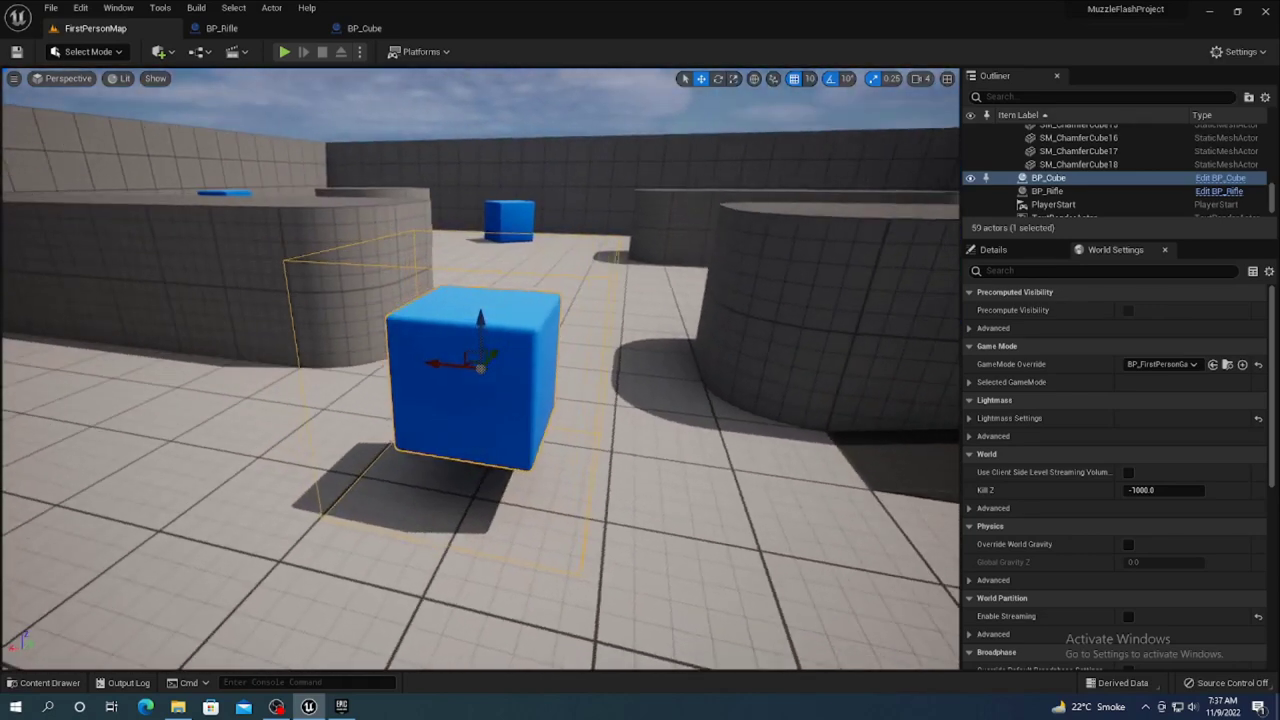
# - Play-test the level, picking up the rifle and shooting the blue cube three times
pyautogui.click(284, 51)
pyautogui.click(509, 537)
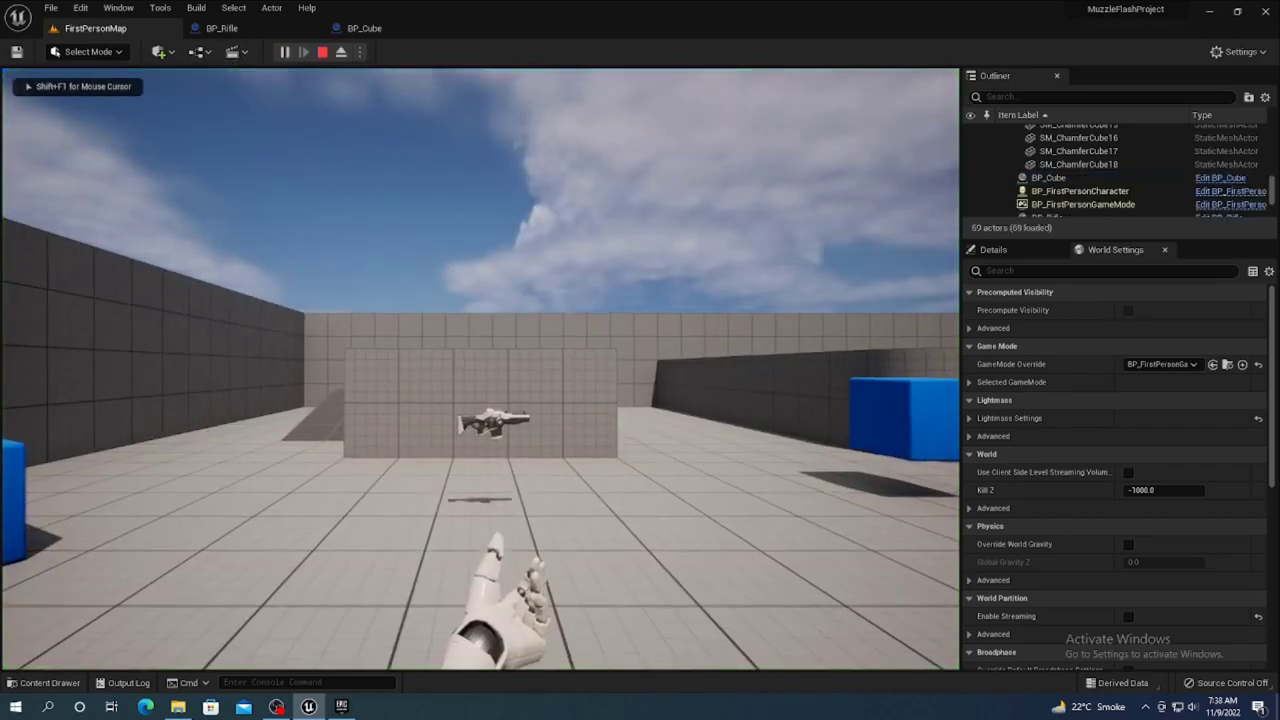
pyautogui.press('w')
pyautogui.click(480, 370)
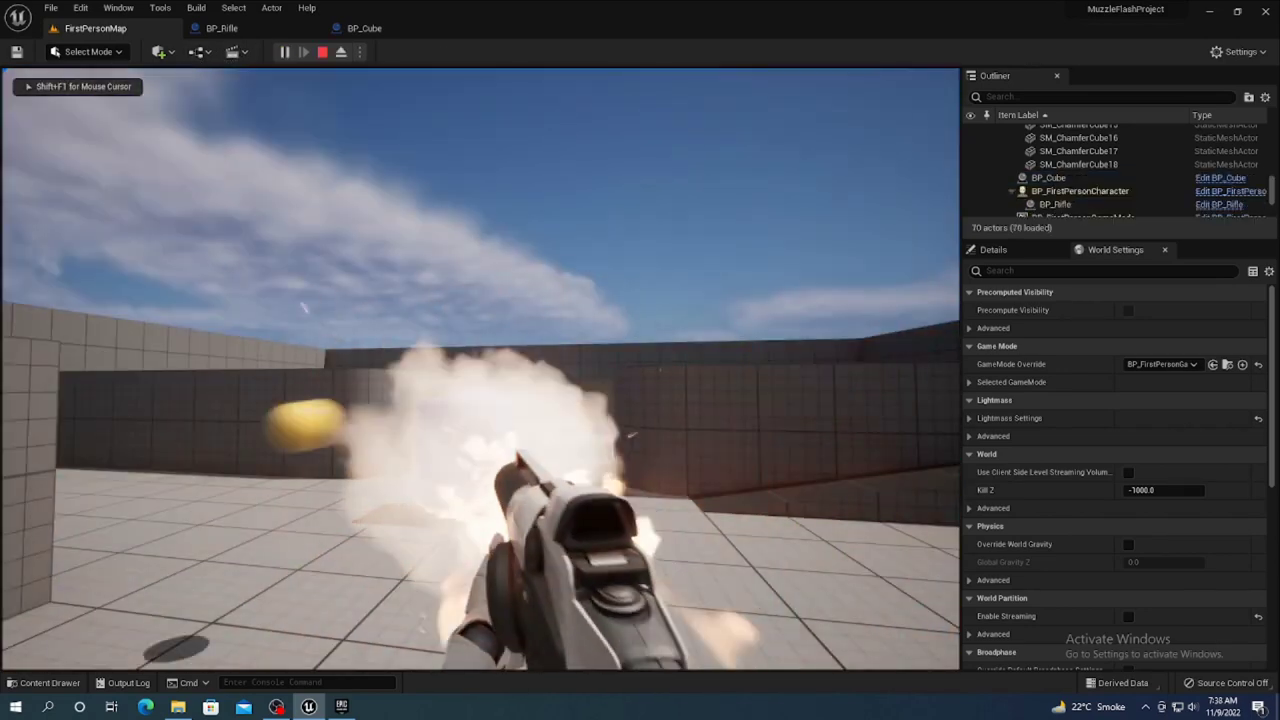
pyautogui.click(480, 370)
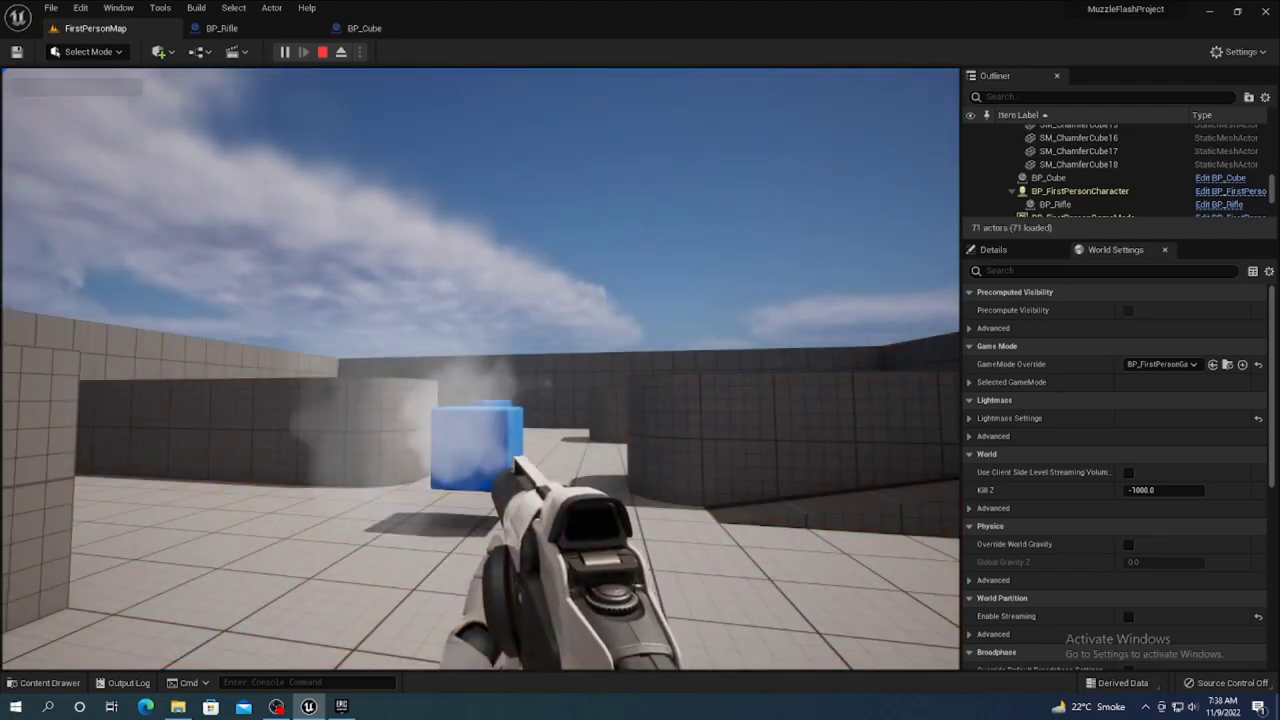
pyautogui.click(480, 370)
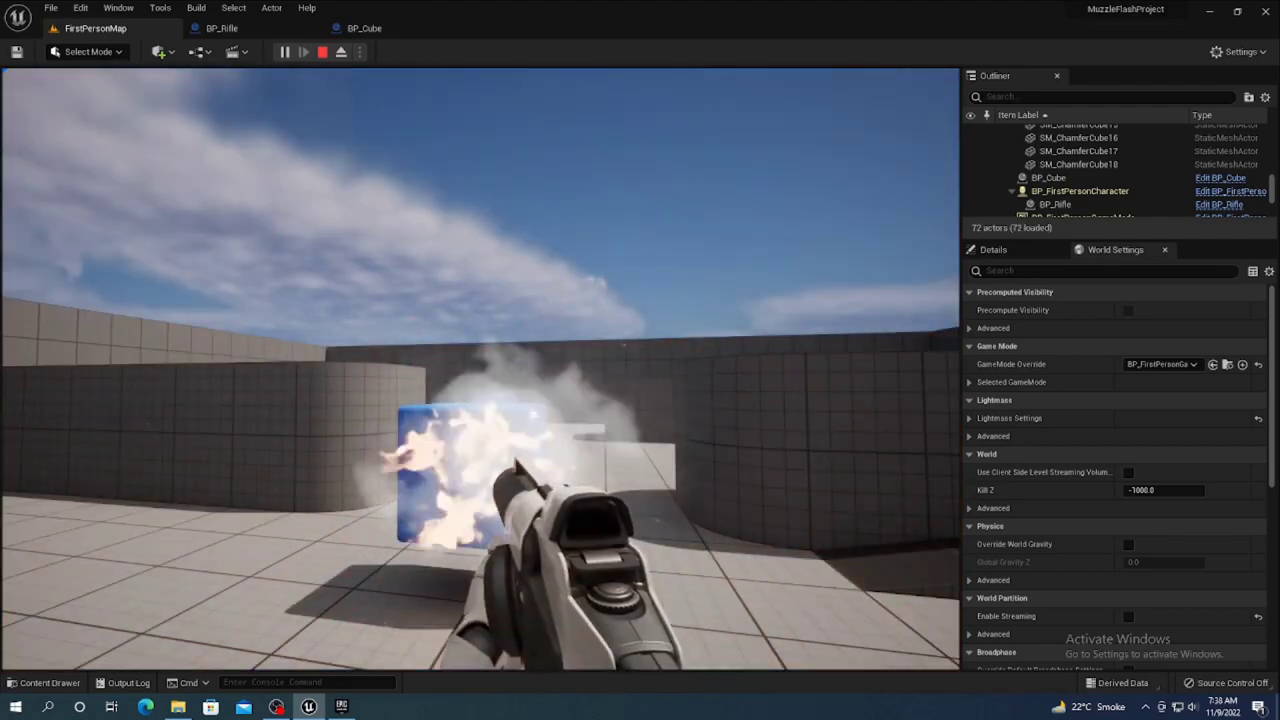
pyautogui.press('Escape')
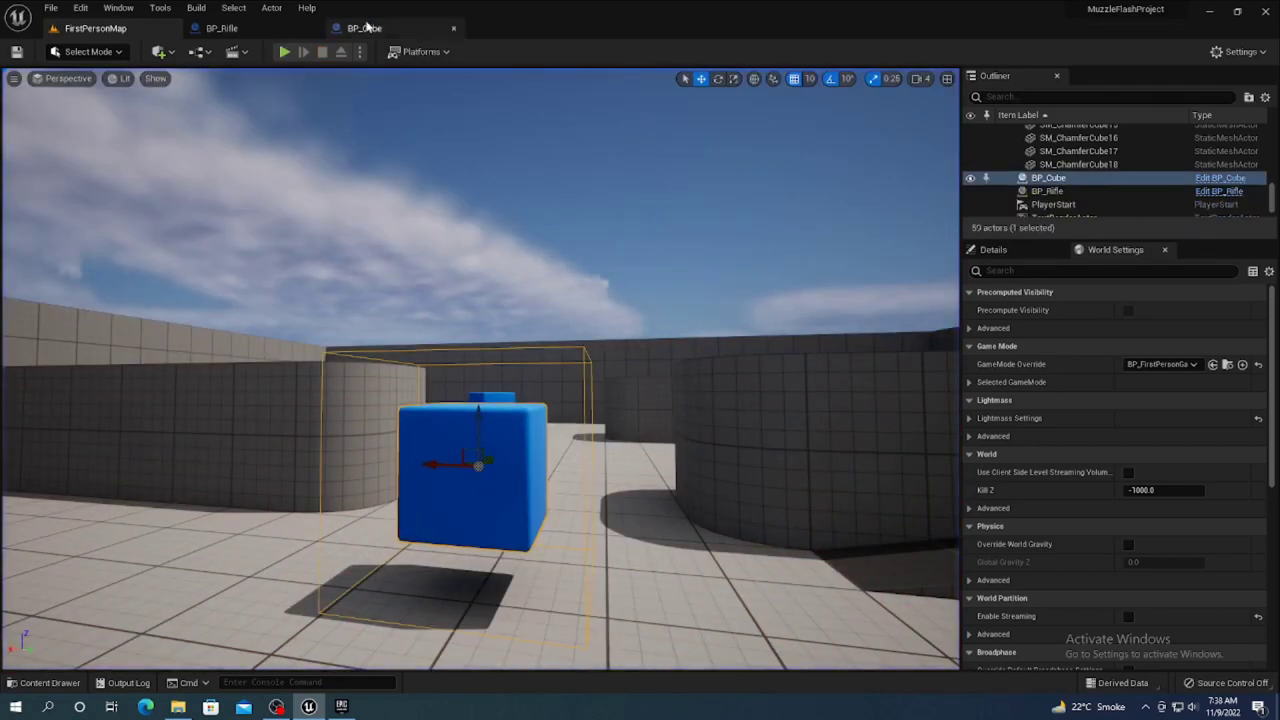
# - Check BP_Cube's overlap logic, then play-test again and shoot the cube once
pyautogui.click(375, 29)
pyautogui.moveTo(530, 422)
pyautogui.mouseDown(button='right')
pyautogui.moveTo(506, 424)
pyautogui.moveTo(557, 427)
pyautogui.mouseUp(button='right')
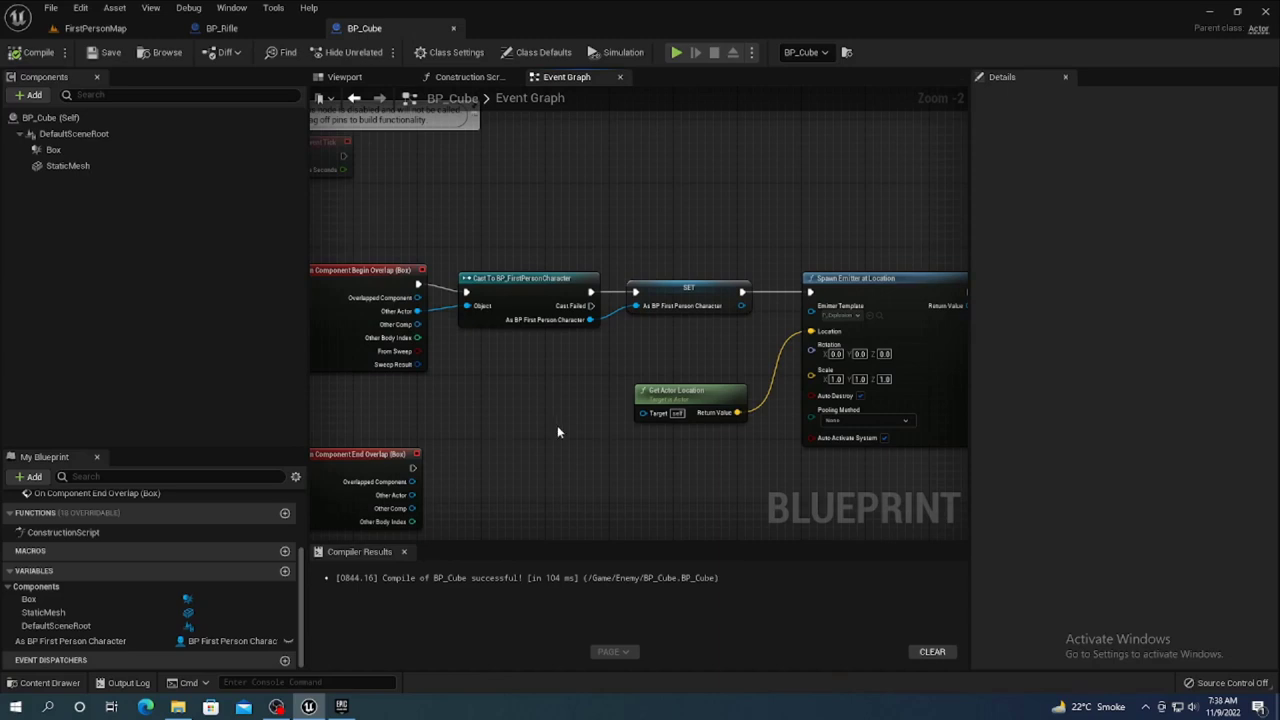
pyautogui.click(305, 706)
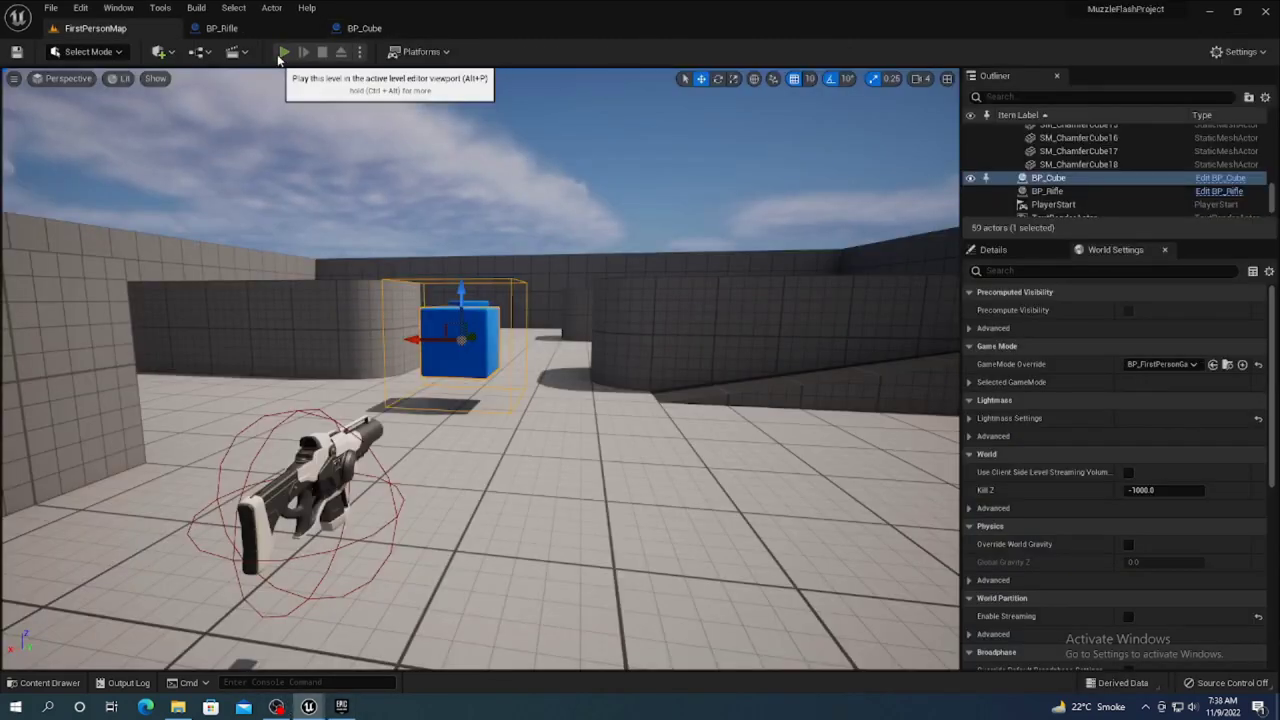
pyautogui.click(285, 52)
pyautogui.press('w')
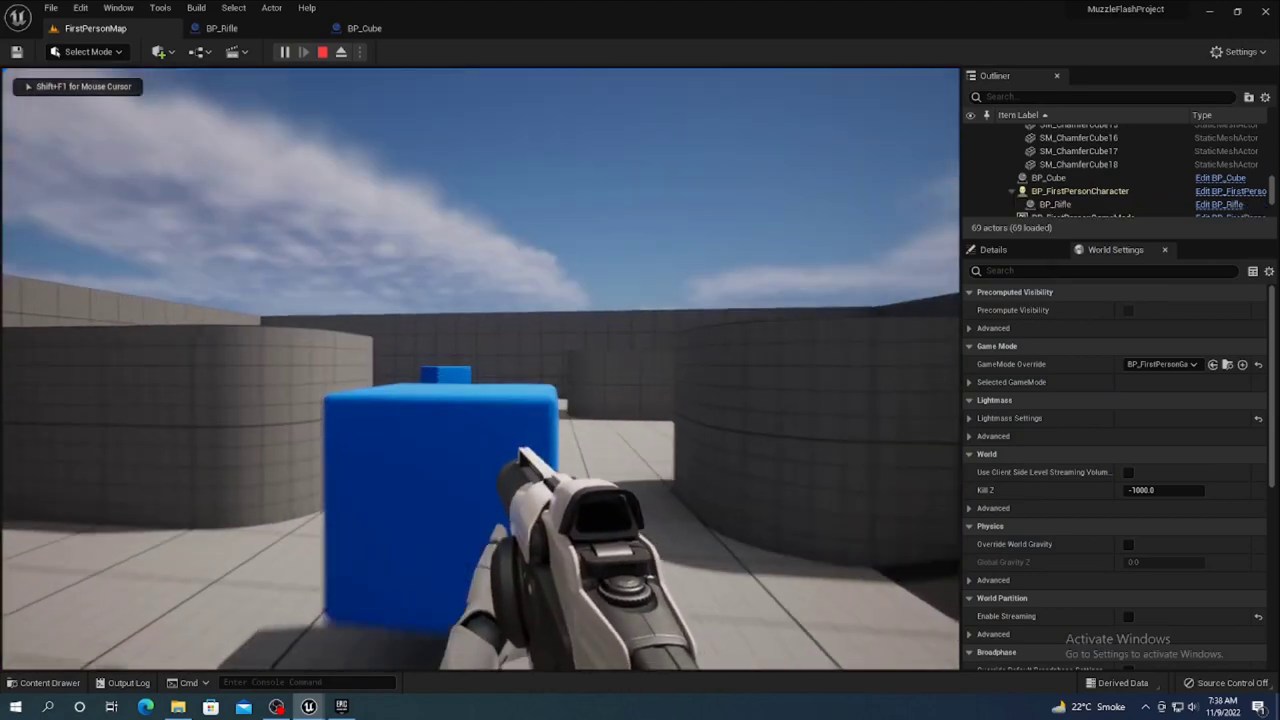
pyautogui.click(480, 370)
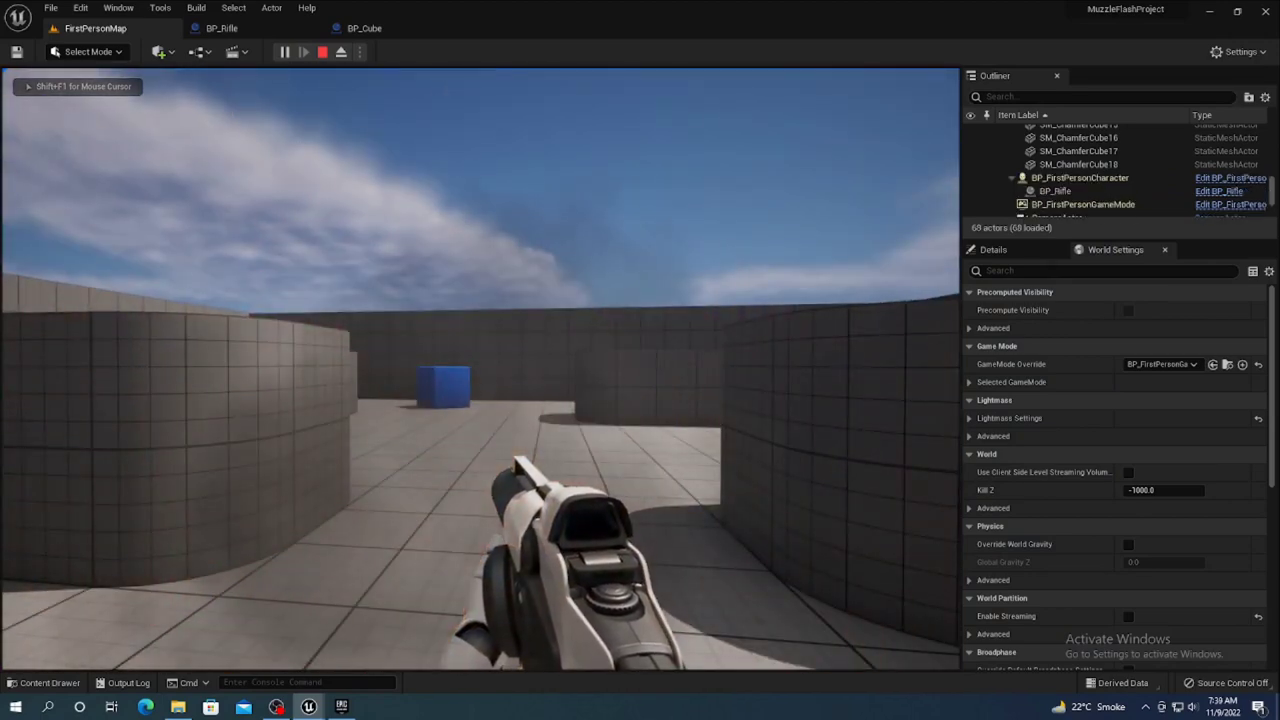
pyautogui.press('Escape')
# - In BP_Cube, delete the character Cast and SET nodes and the unused As BP First Person Character variable
pyautogui.click(222, 28)
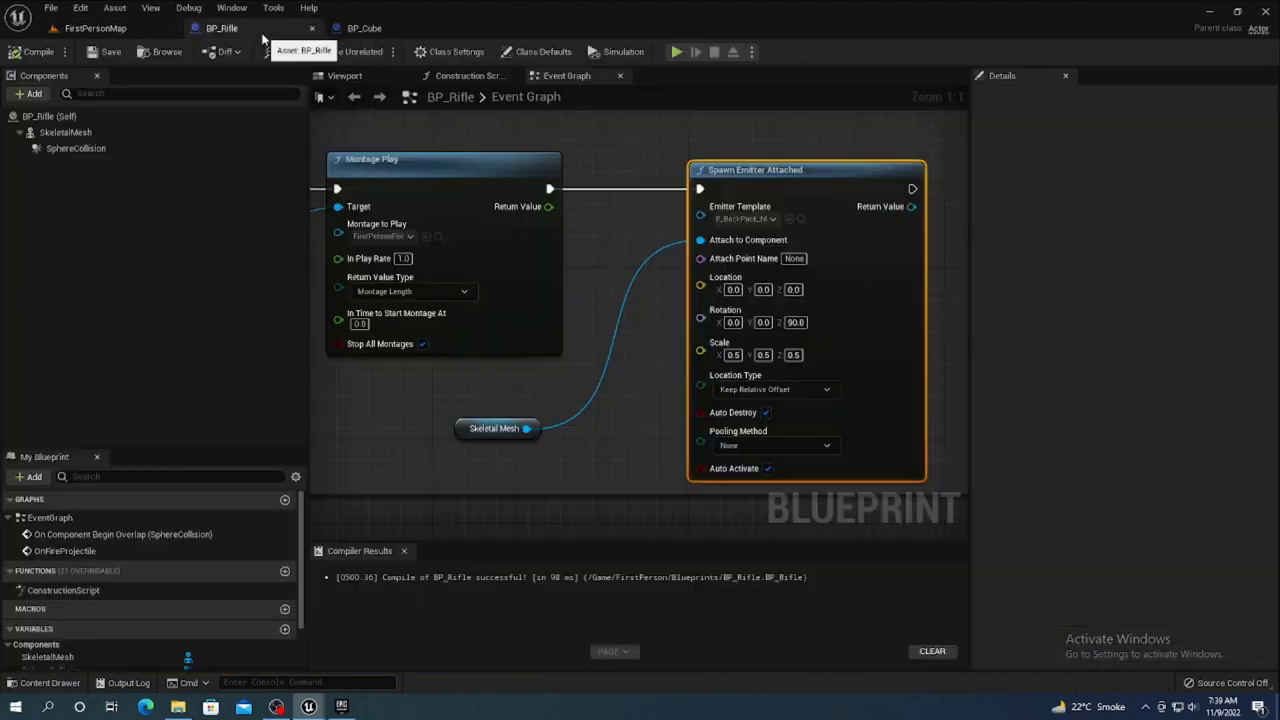
pyautogui.moveTo(837, 119); pyautogui.dragTo(720, 184, button='right')
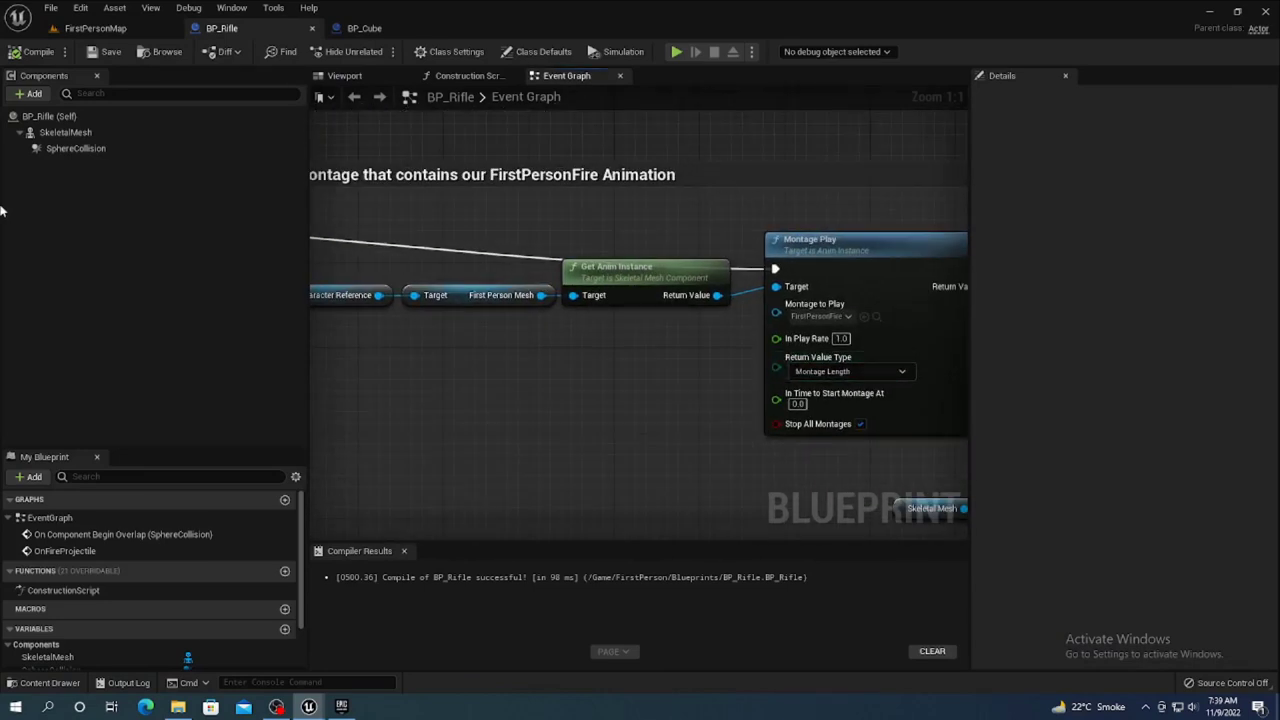
pyautogui.click(364, 28)
pyautogui.scroll(2, 517, 369)
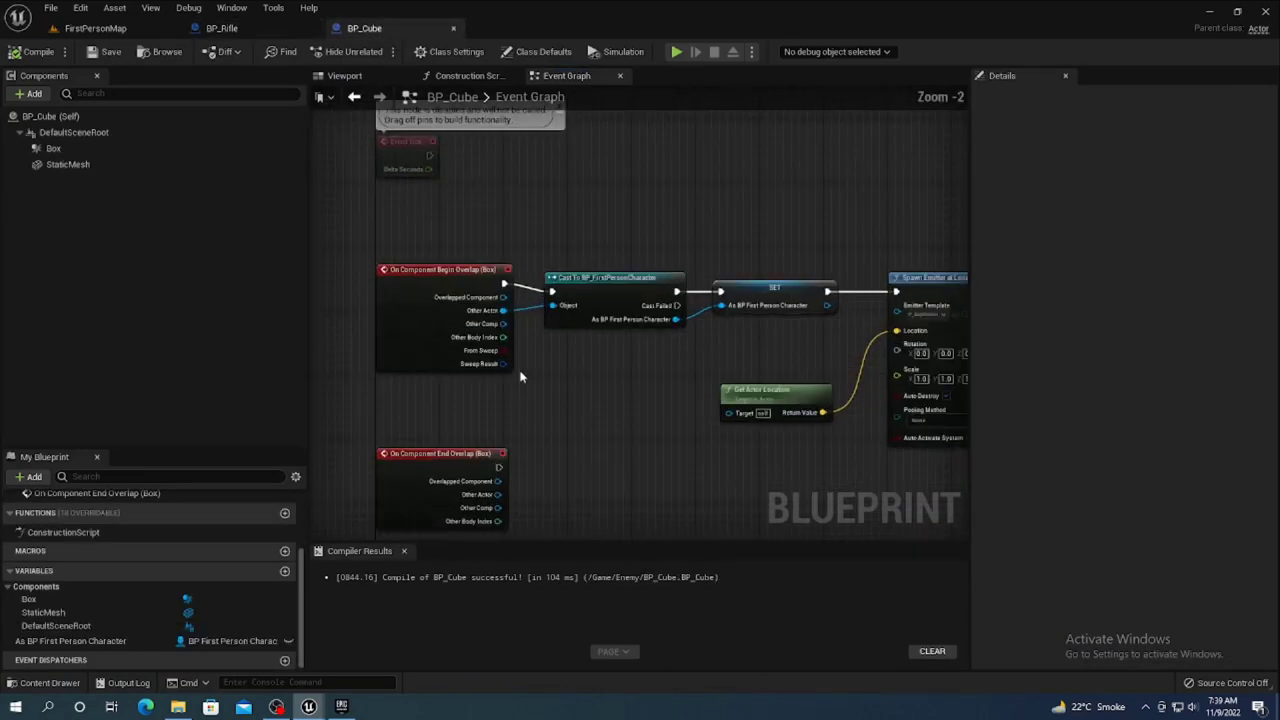
pyautogui.scroll(1, 516, 376)
pyautogui.moveTo(516, 376); pyautogui.dragTo(466, 378, button='right')
pyautogui.moveTo(466, 375); pyautogui.dragTo(714, 240)
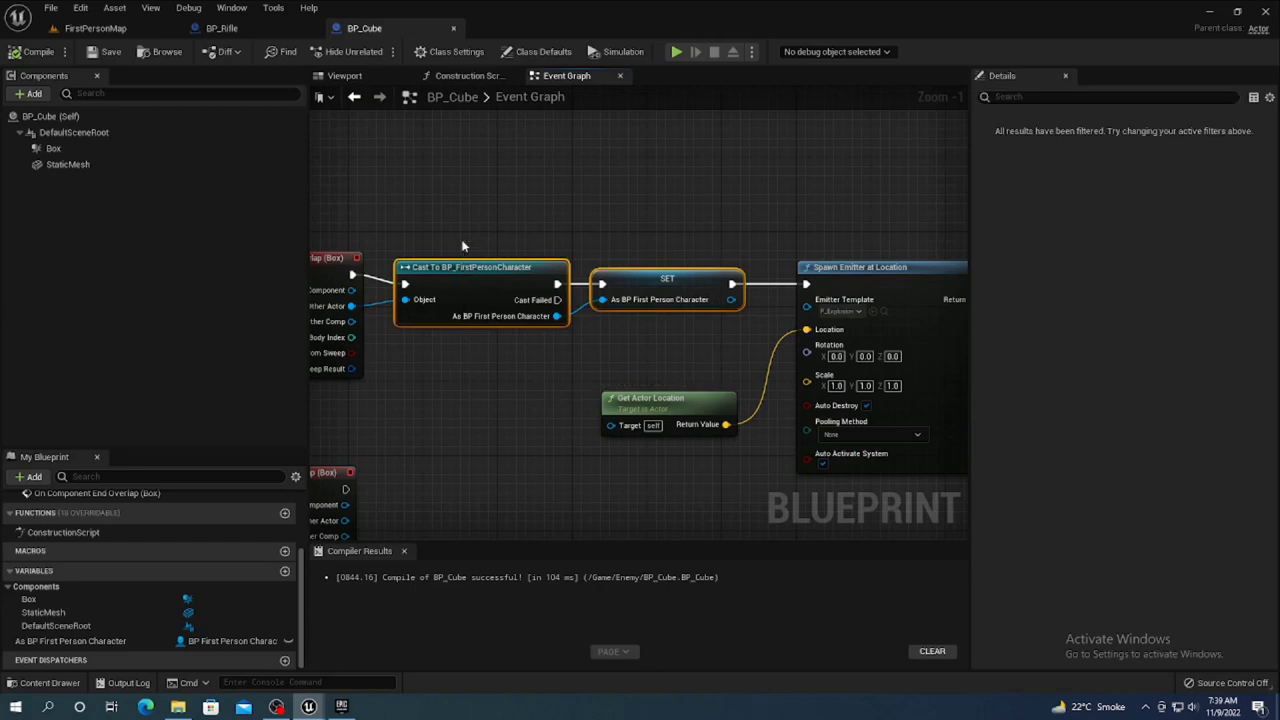
pyautogui.press('Delete')
pyautogui.click(150, 640)
pyautogui.press('Delete')
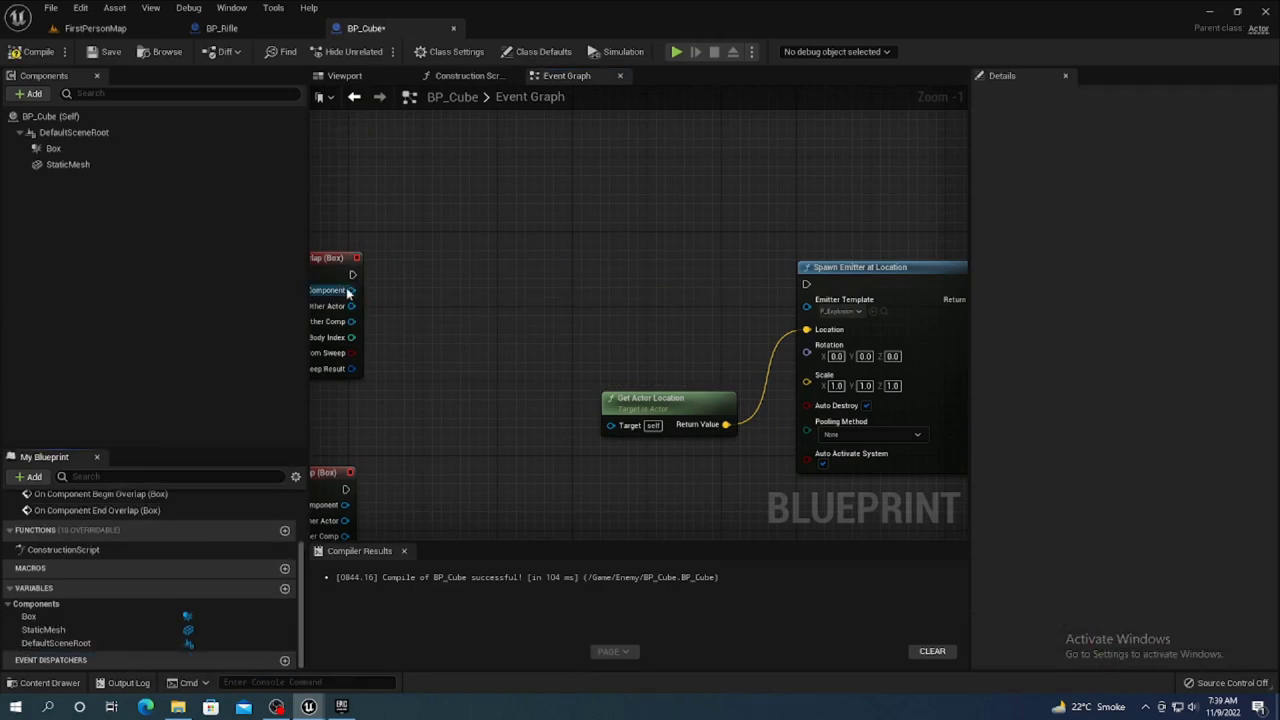
# - Feed the overlap's Other Actor pin into a new Cast To BP_FirstPersonProjectile node
pyautogui.moveTo(352, 330); pyautogui.dragTo(434, 351, button='right')
pyautogui.moveTo(434, 342); pyautogui.dragTo(569, 296)
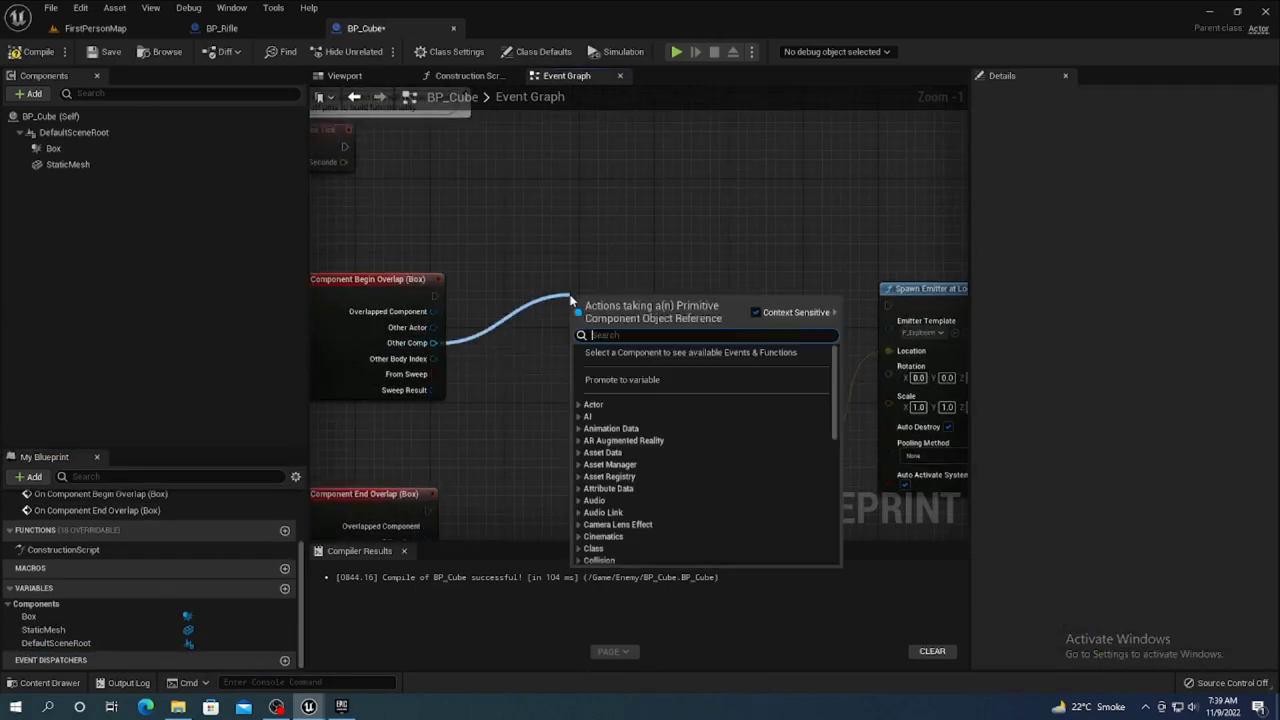
pyautogui.write('pro')
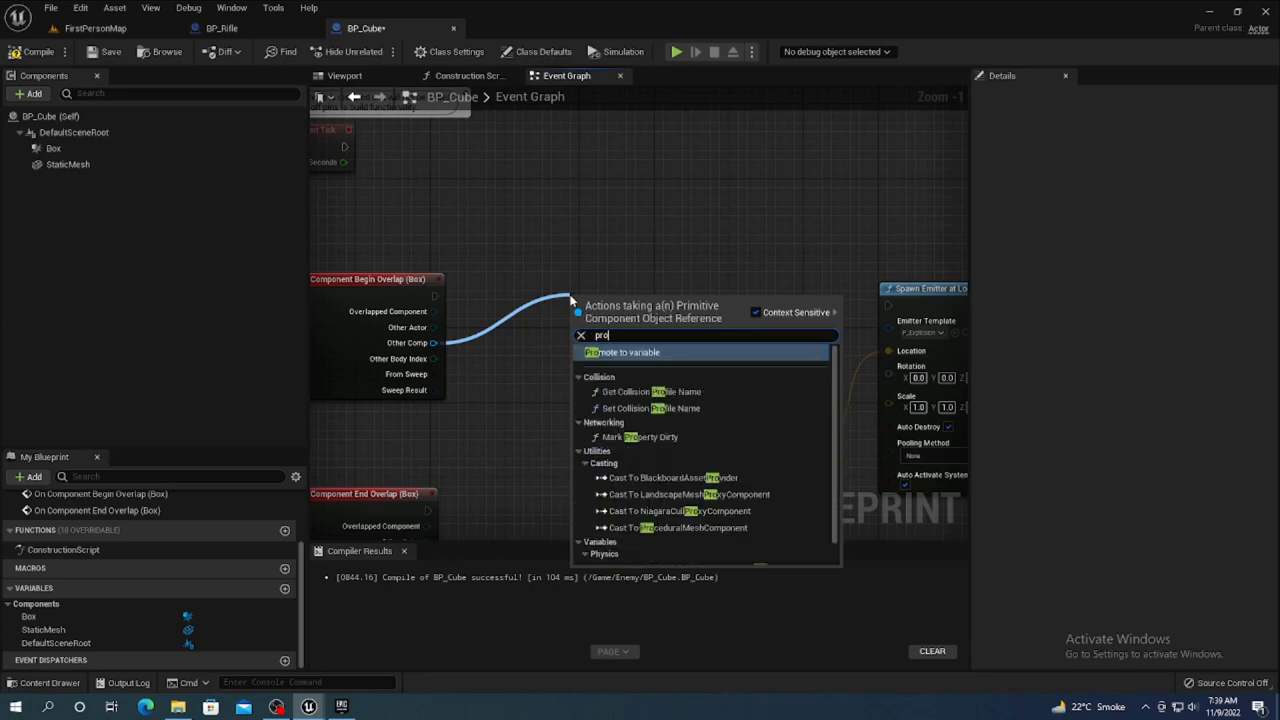
pyautogui.write('je')
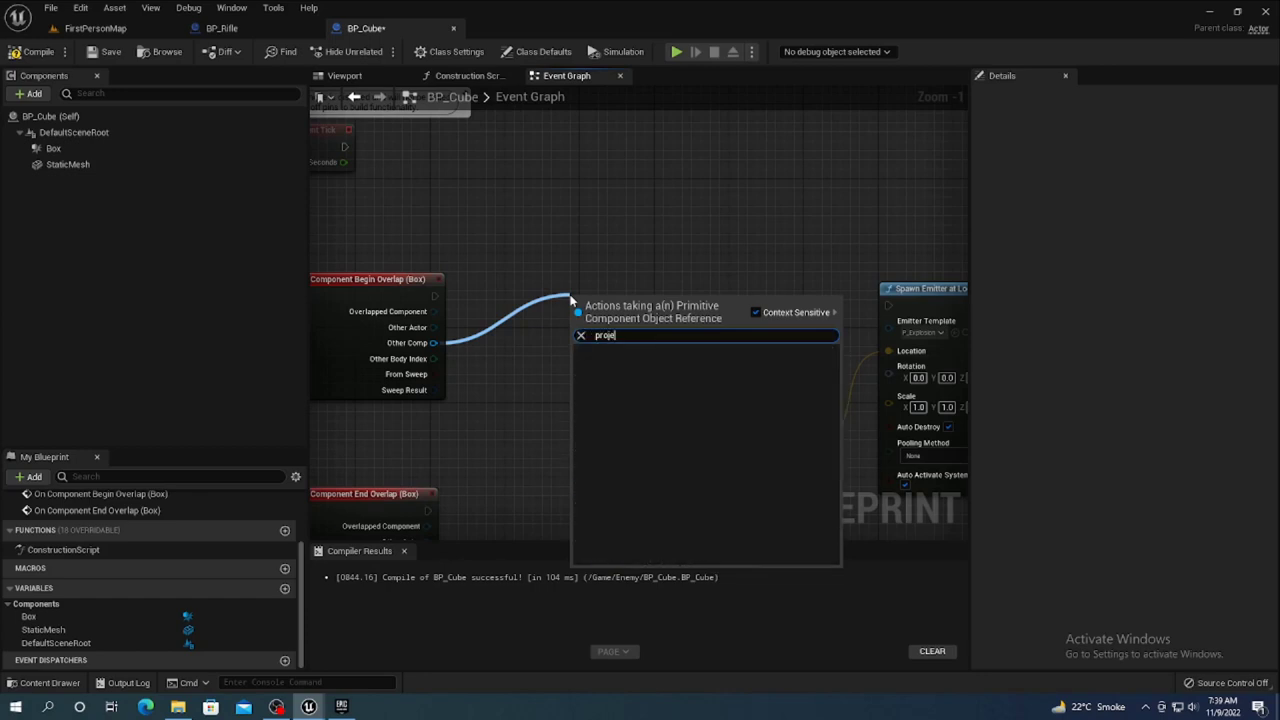
pyautogui.press('BackSpace')
pyautogui.press('BackSpace')
pyautogui.press('BackSpace')
pyautogui.write('BP')
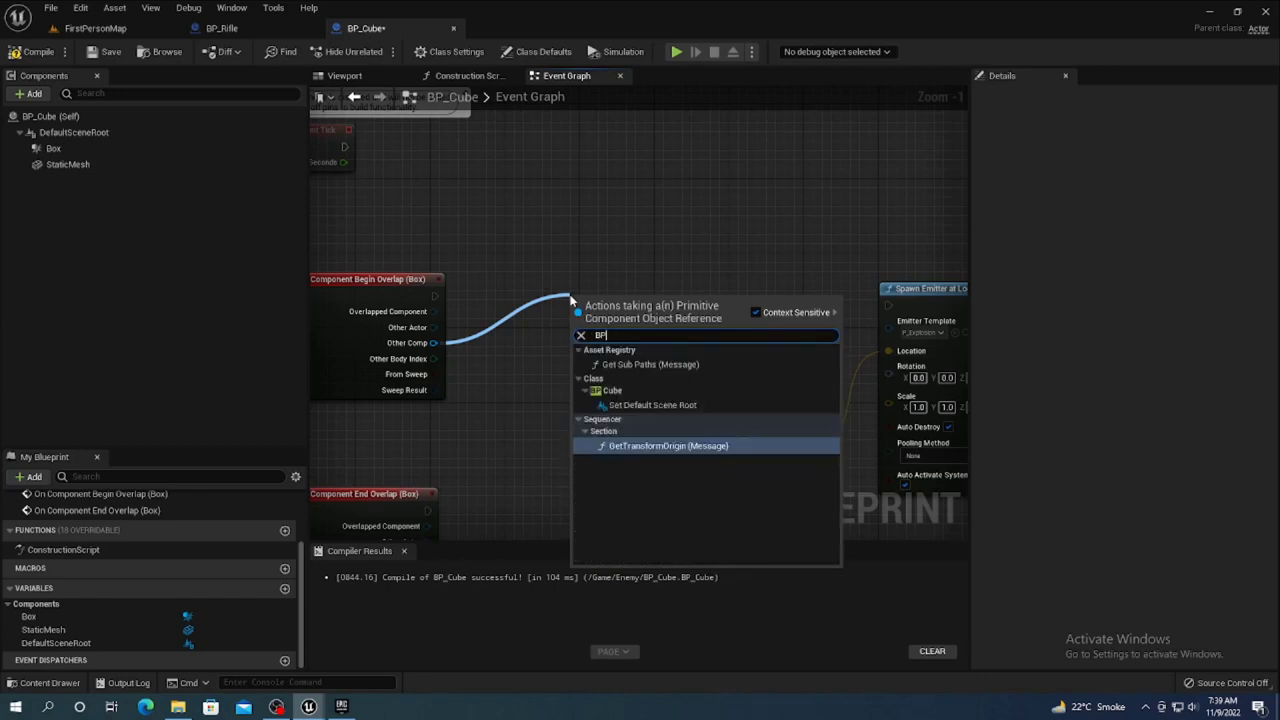
pyautogui.press('BackSpace')
pyautogui.press('BackSpace')
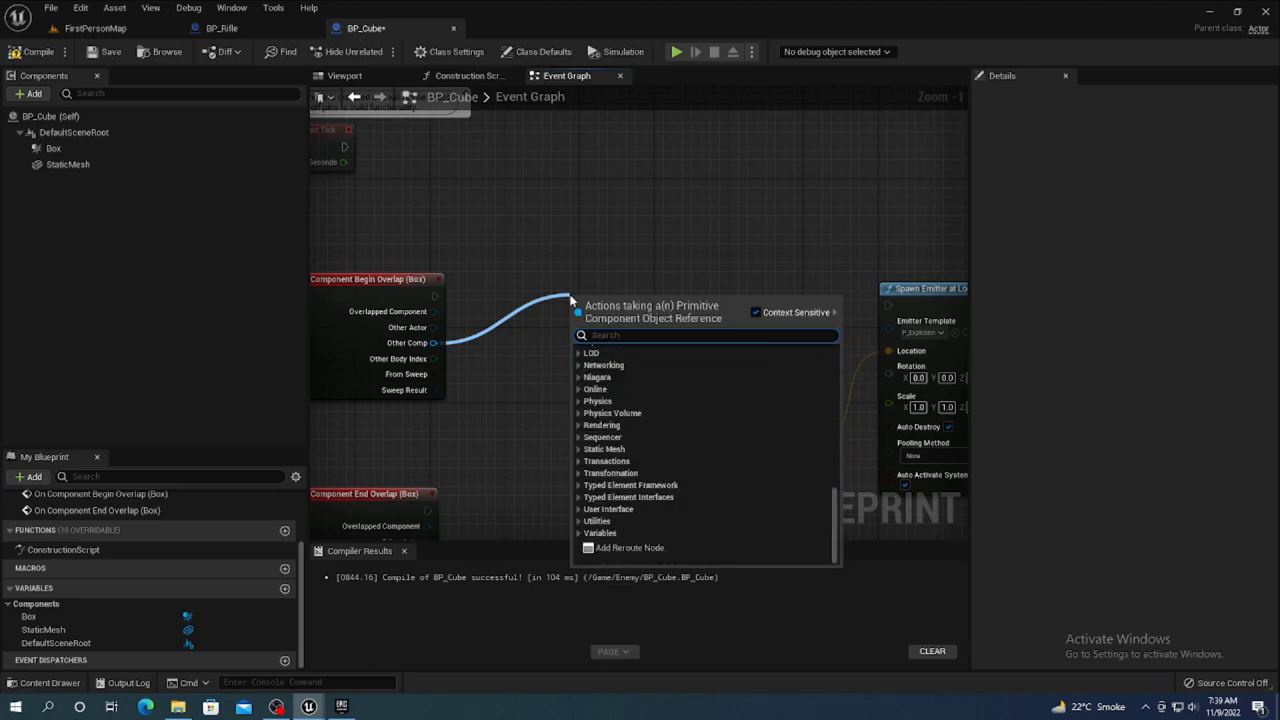
pyautogui.click(495, 297)
pyautogui.moveTo(433, 327); pyautogui.dragTo(540, 305)
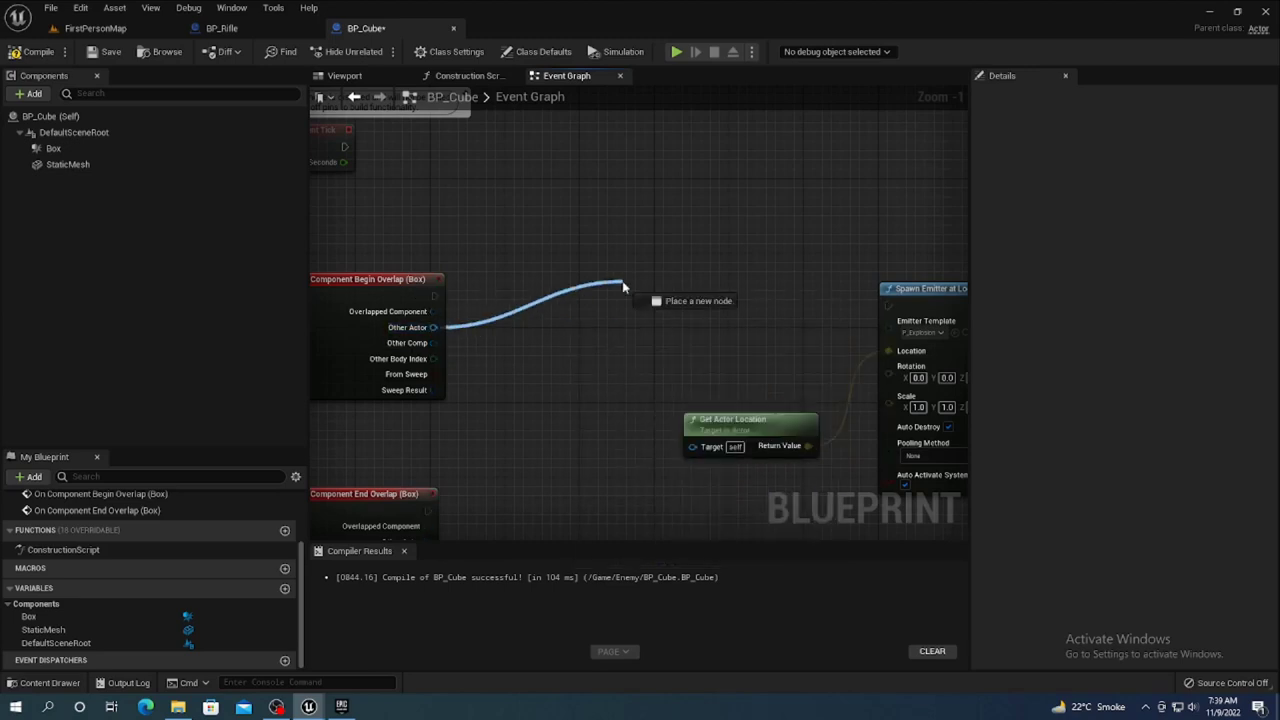
pyautogui.write('Pr')
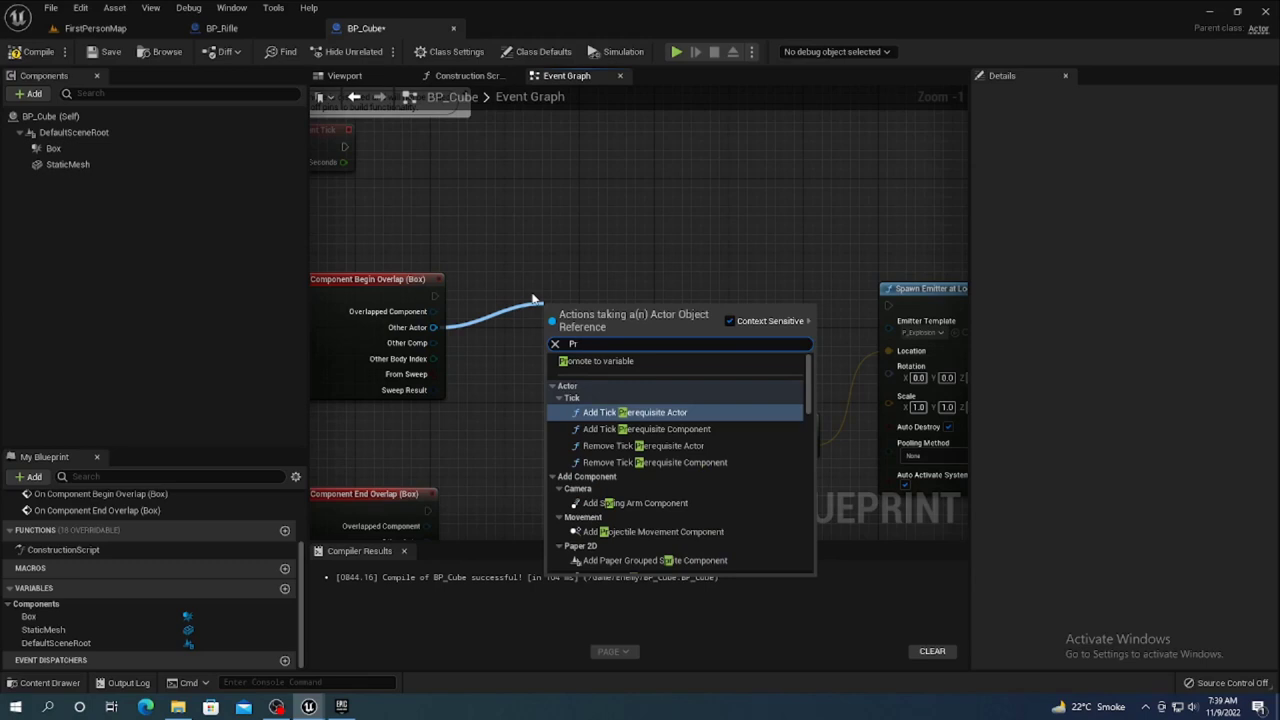
pyautogui.write('oj')
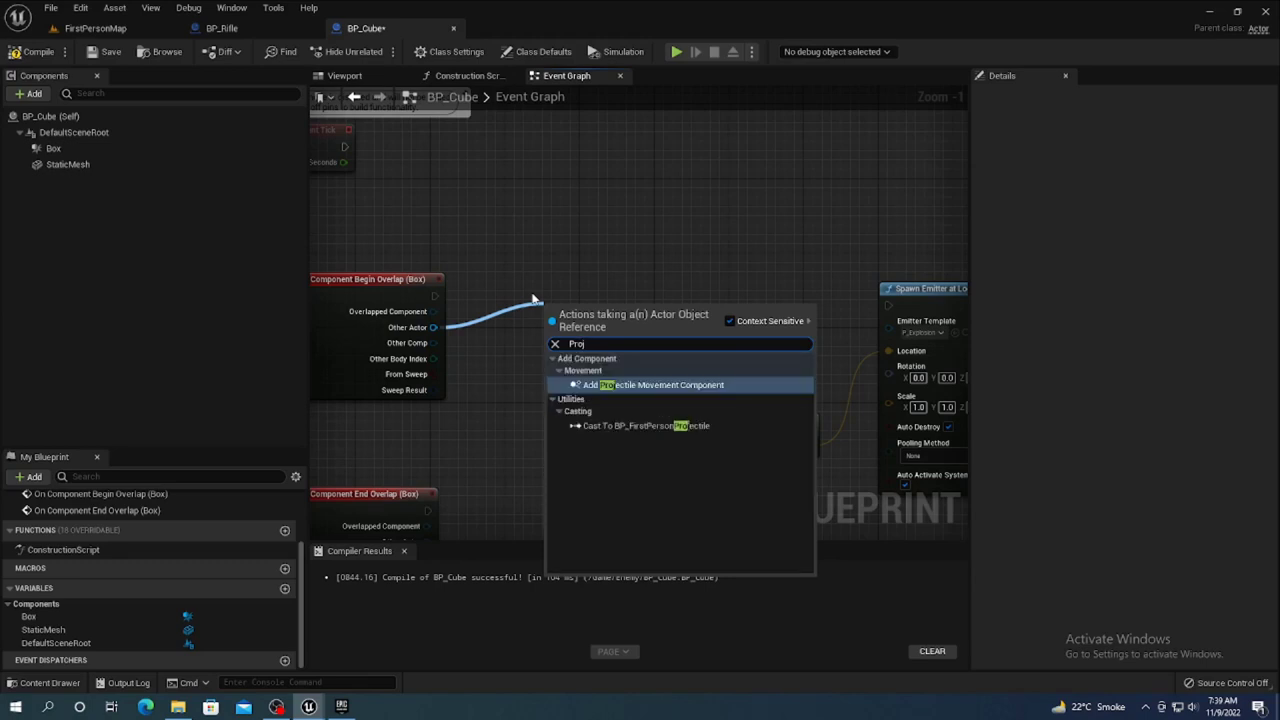
pyautogui.click(662, 426)
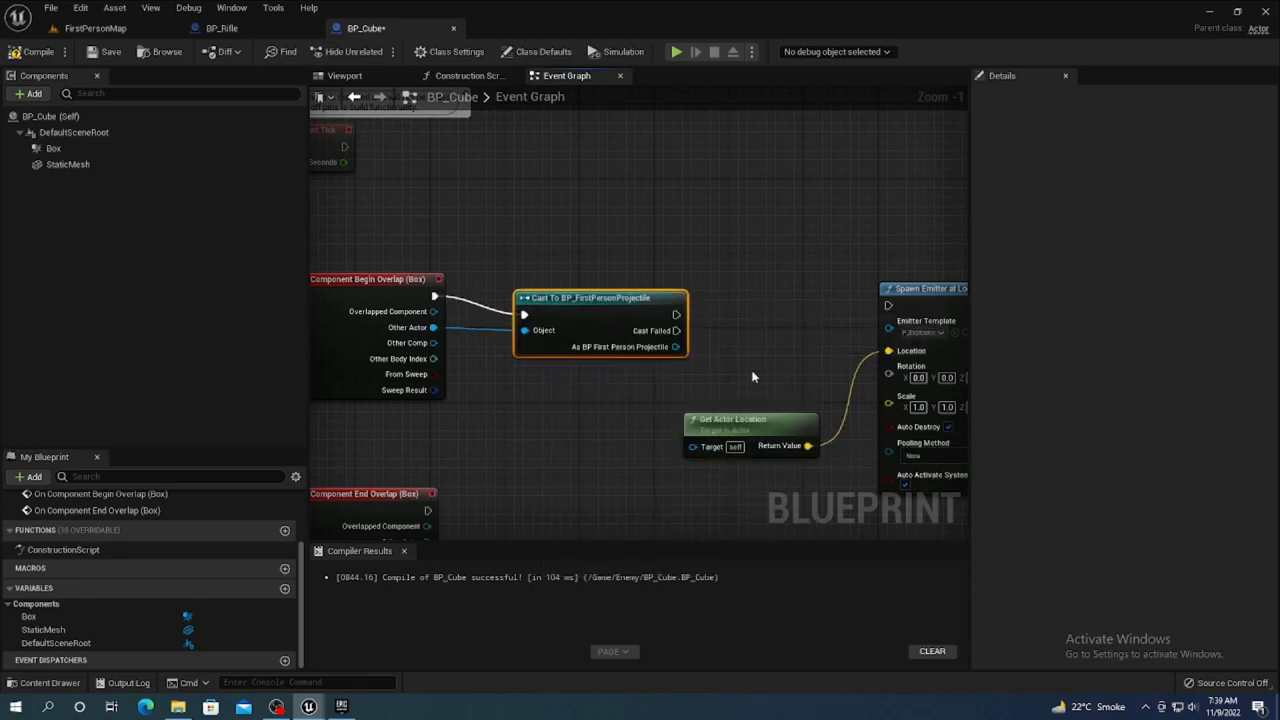
# - Promote the cast's projectile output to a variable, wire its SET into Spawn Emitter, then compile and save
pyautogui.rightClick(657, 354)
pyautogui.click(700, 371)
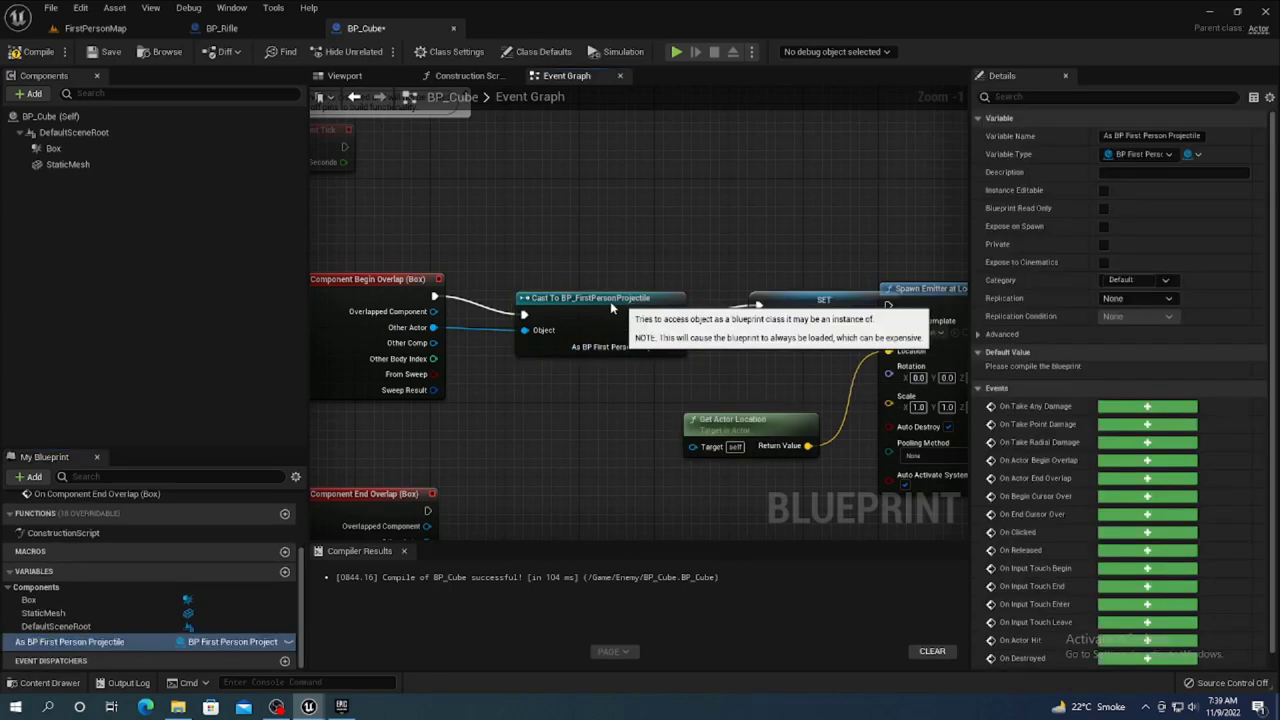
pyautogui.moveTo(780, 305); pyautogui.dragTo(706, 324)
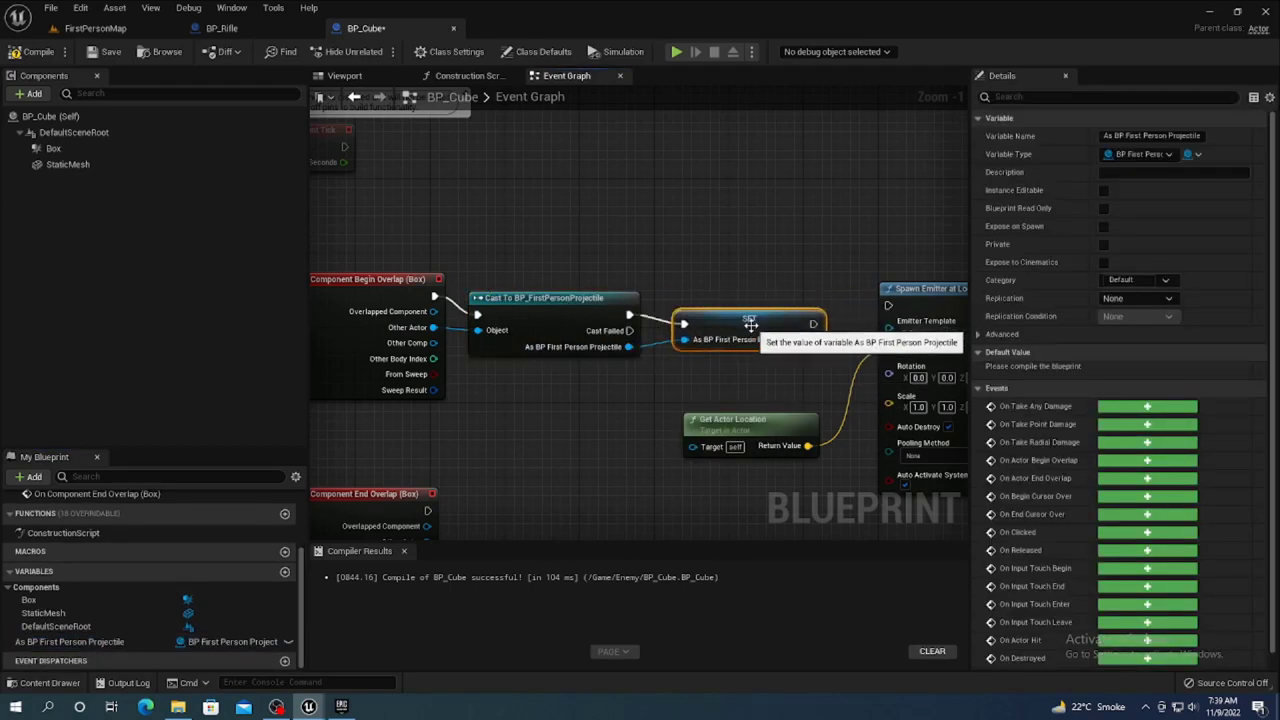
pyautogui.moveTo(814, 323); pyautogui.dragTo(888, 305)
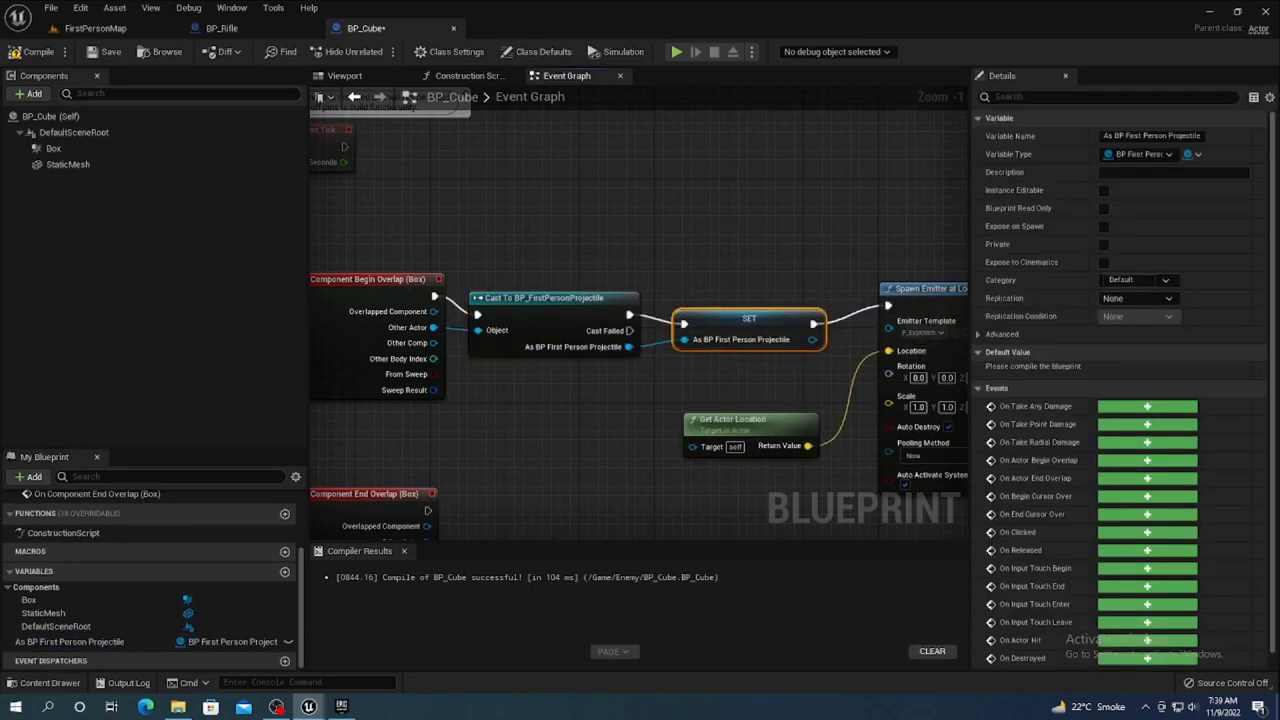
pyautogui.click(23, 55)
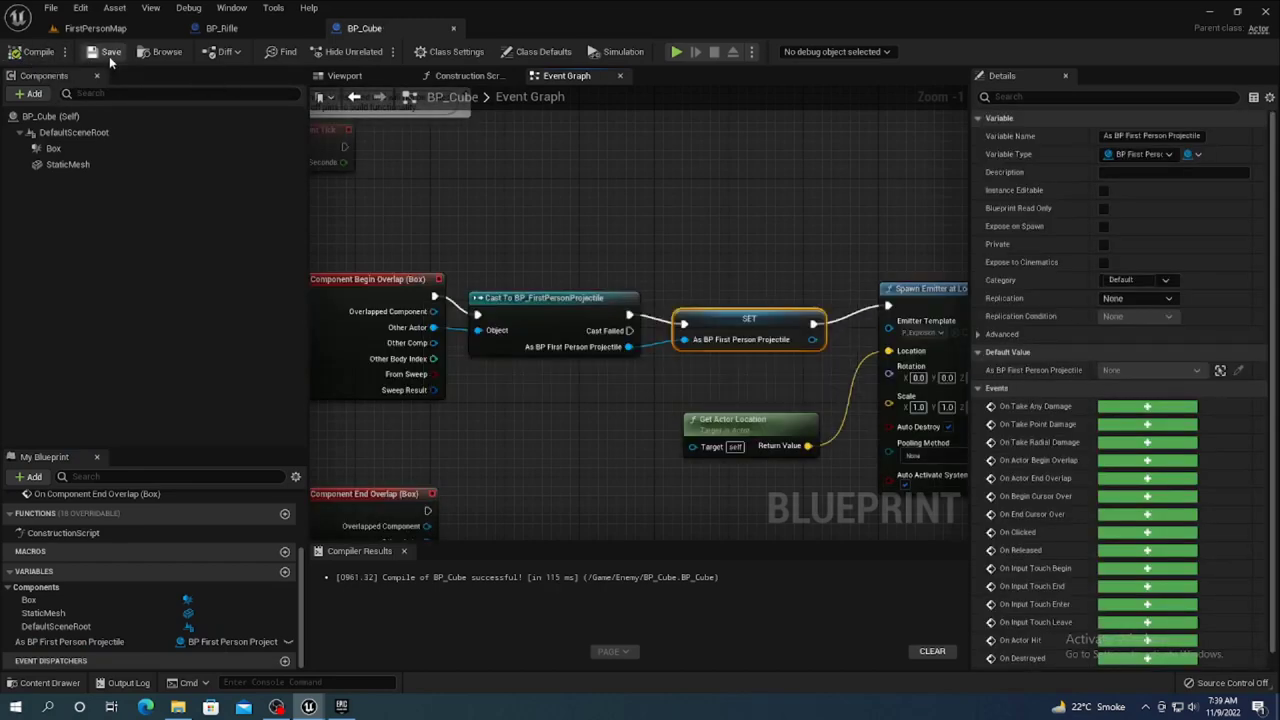
pyautogui.click(117, 29)
# - Play-test the level: pick up the rifle and shoot the blue cube until it explodes, then stop
pyautogui.click(285, 52)
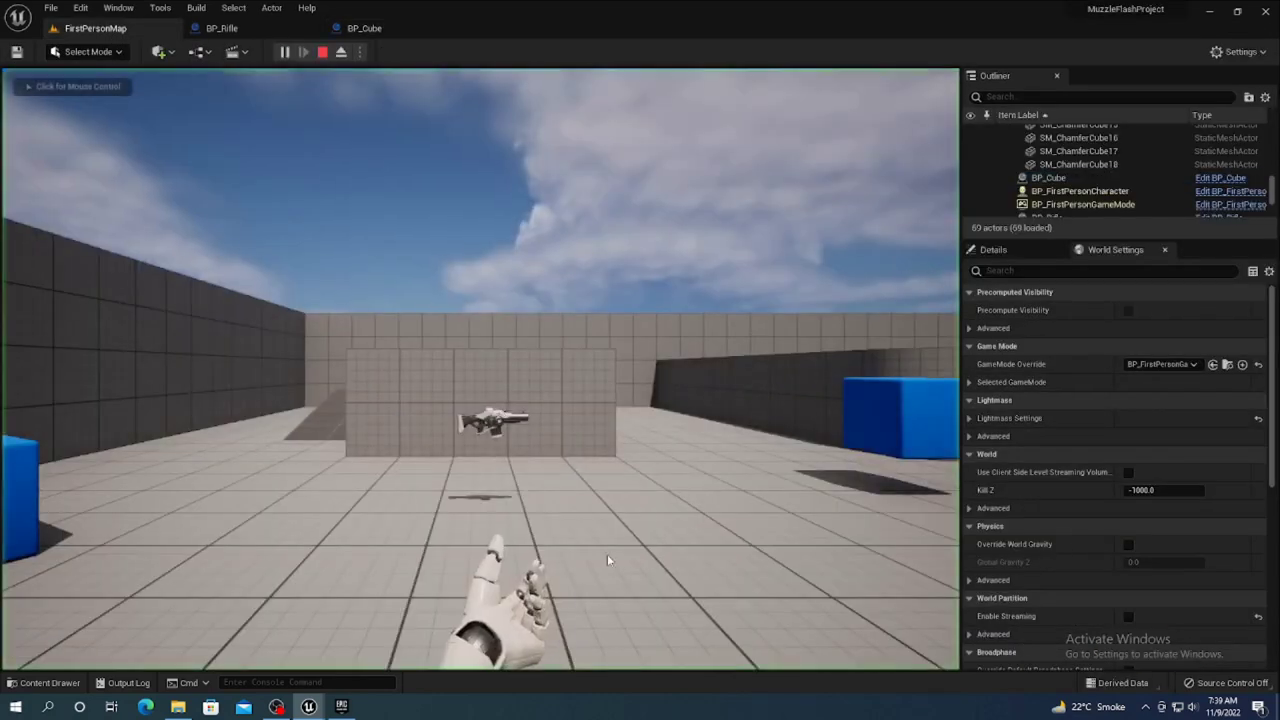
pyautogui.click(479, 483)
pyautogui.press('w')
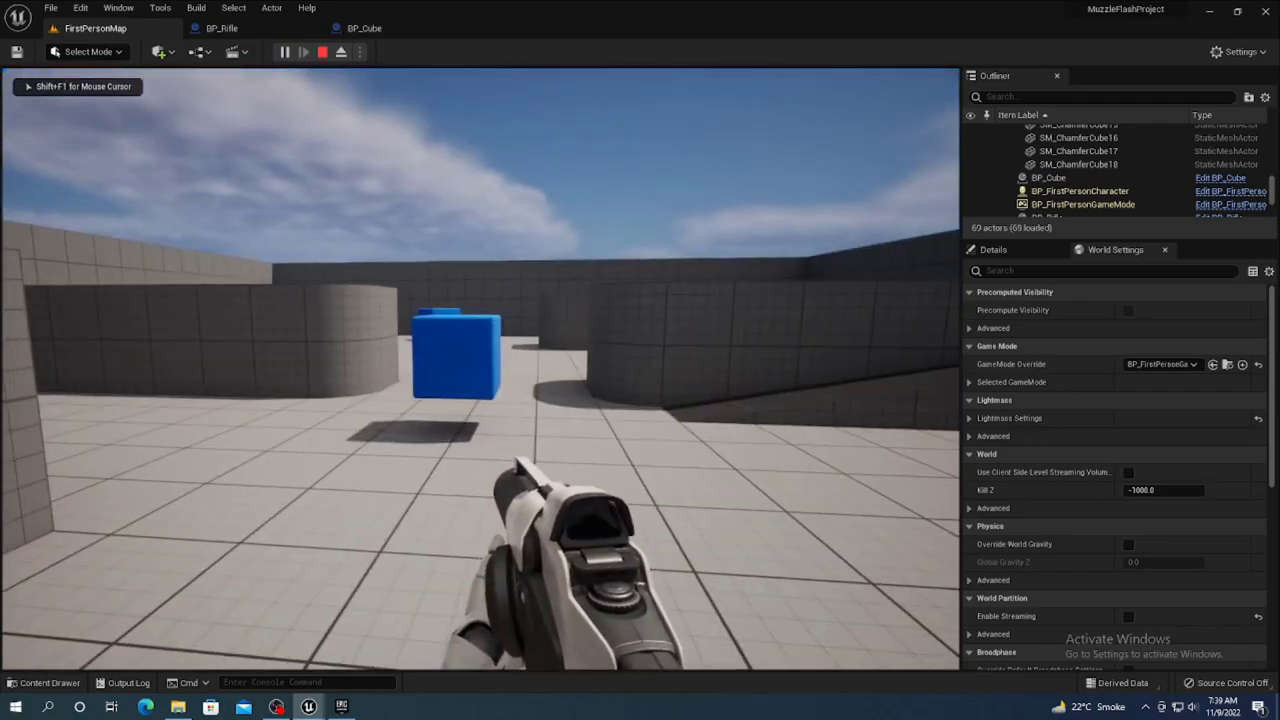
pyautogui.click(479, 483)
pyautogui.click(479, 483)
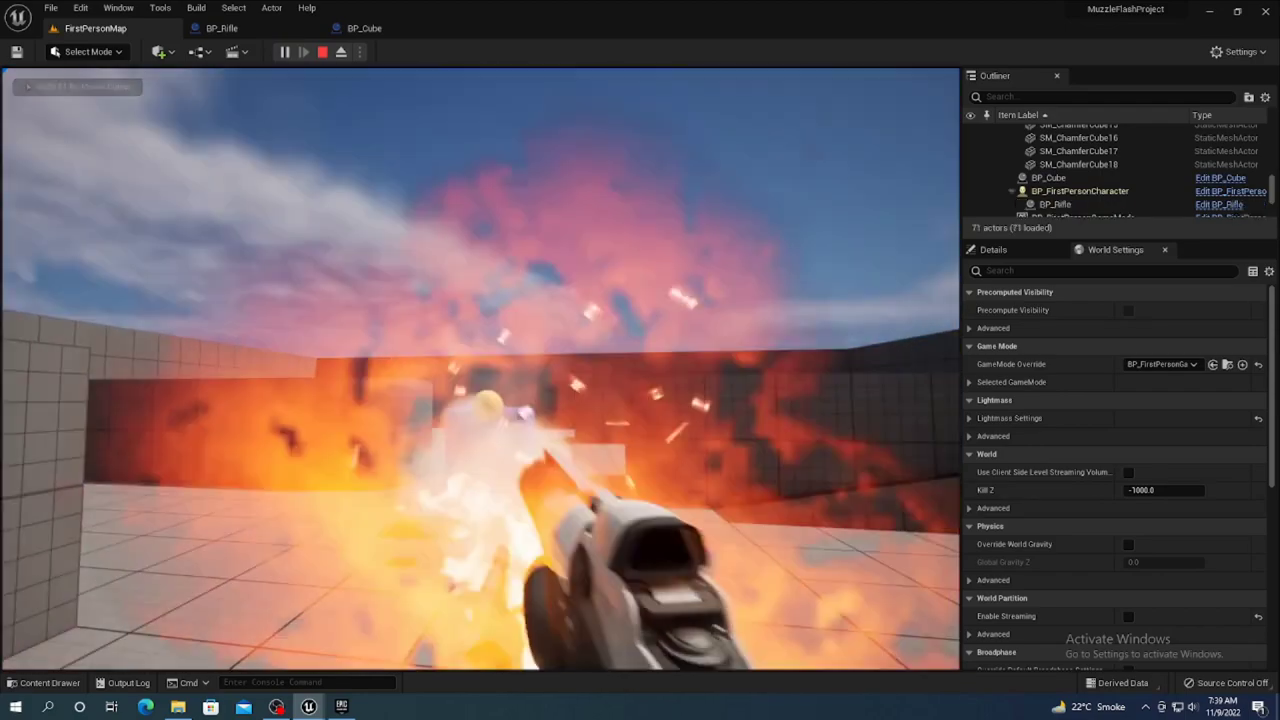
pyautogui.press('w')
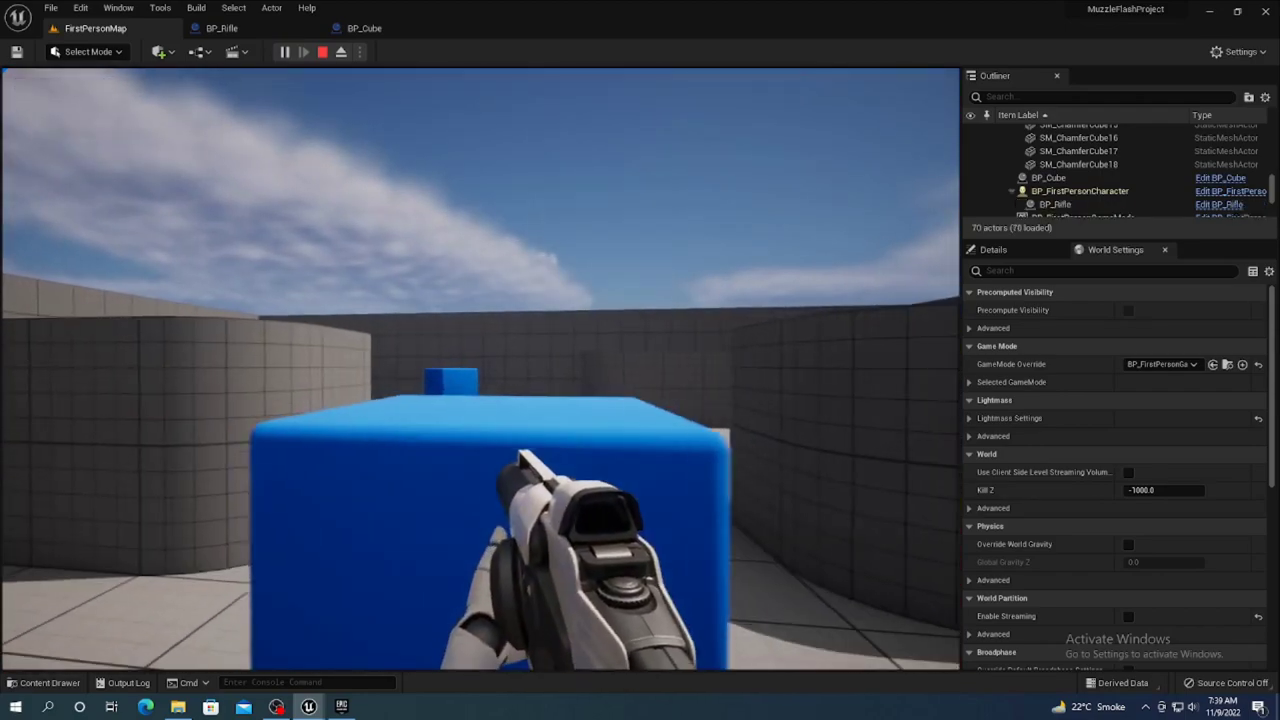
pyautogui.click(479, 483)
pyautogui.click(479, 483)
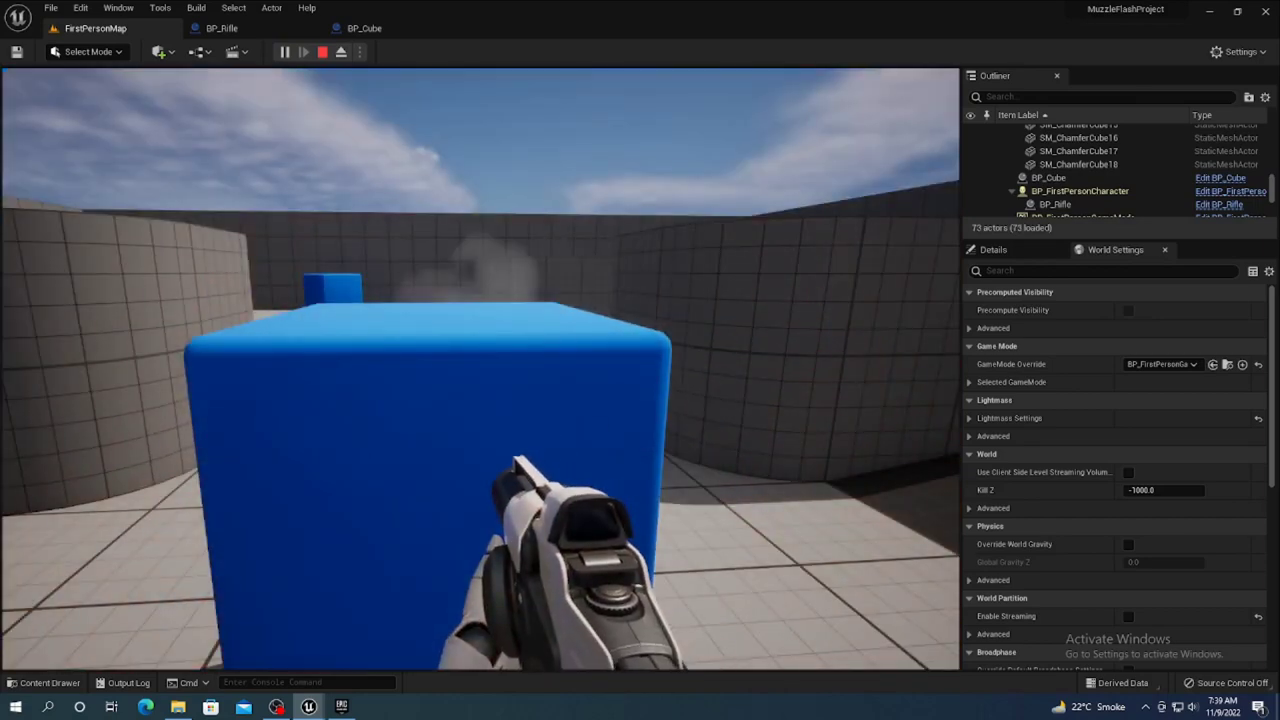
pyautogui.press('Escape')
pyautogui.click(364, 28)
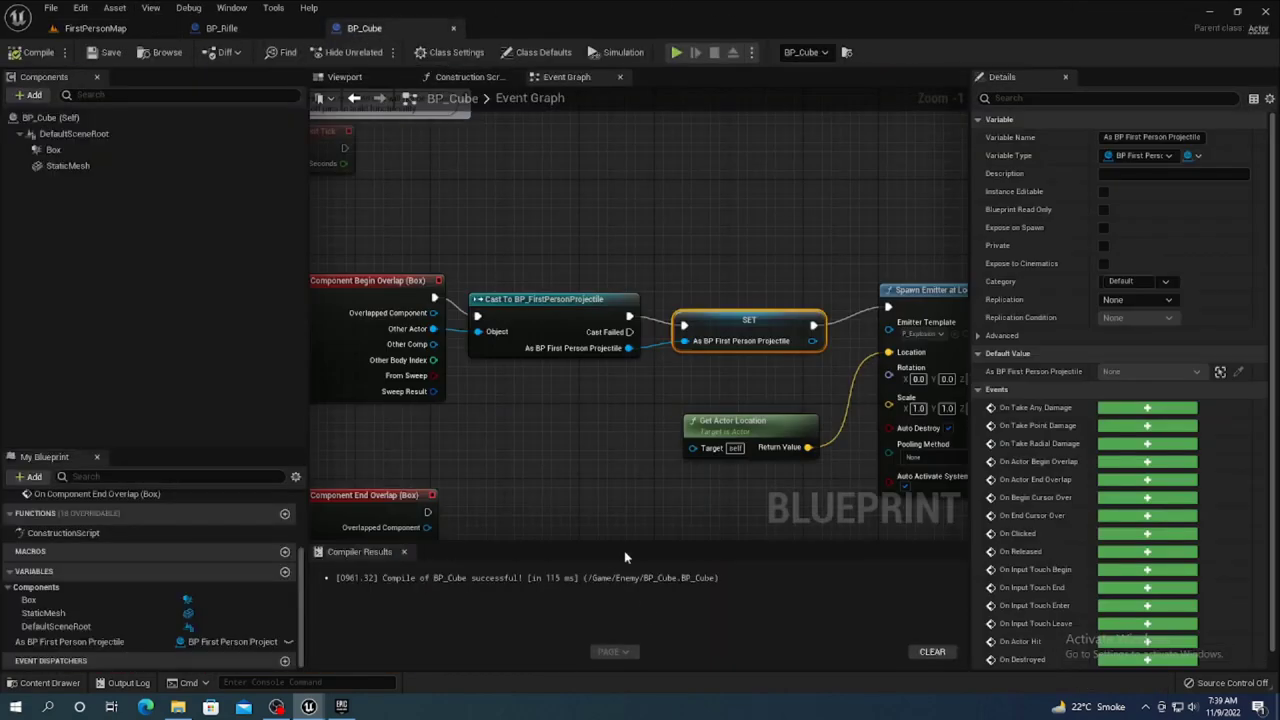
# - Delete the On Component Begin Overlap event node from BP_Cube's graph
pyautogui.click(562, 307)
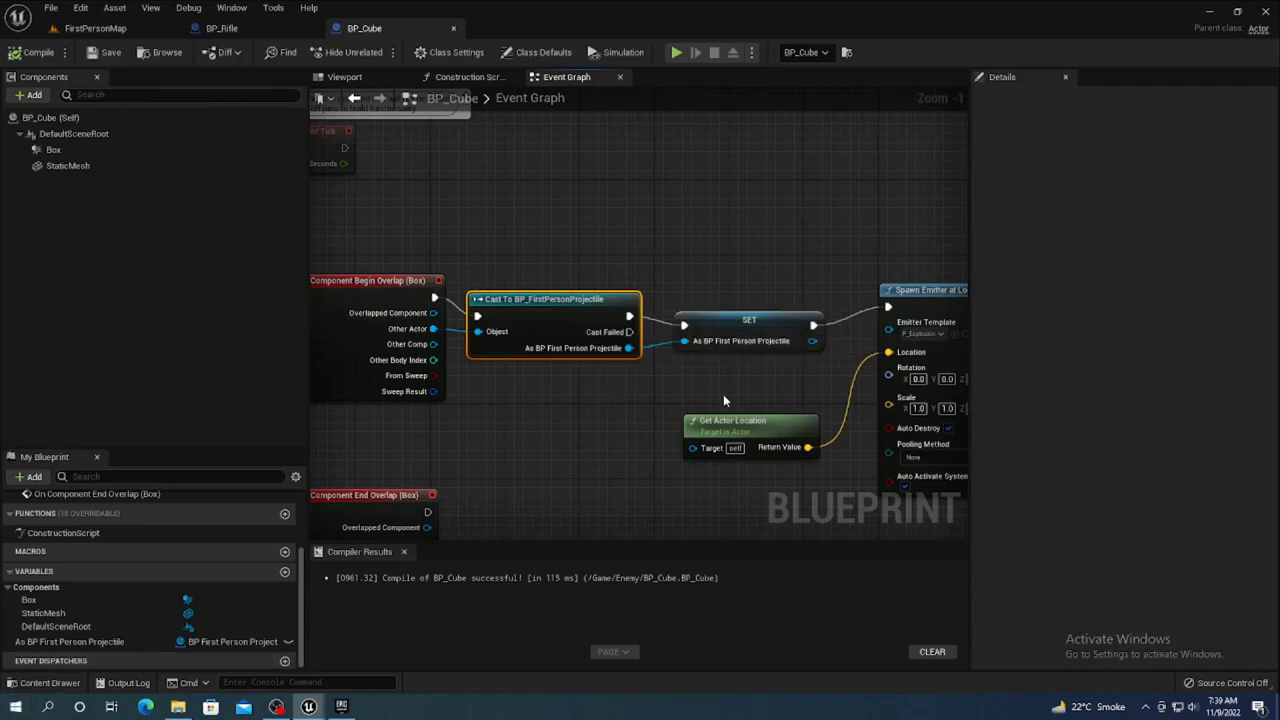
pyautogui.moveTo(744, 400); pyautogui.dragTo(632, 400, button='right')
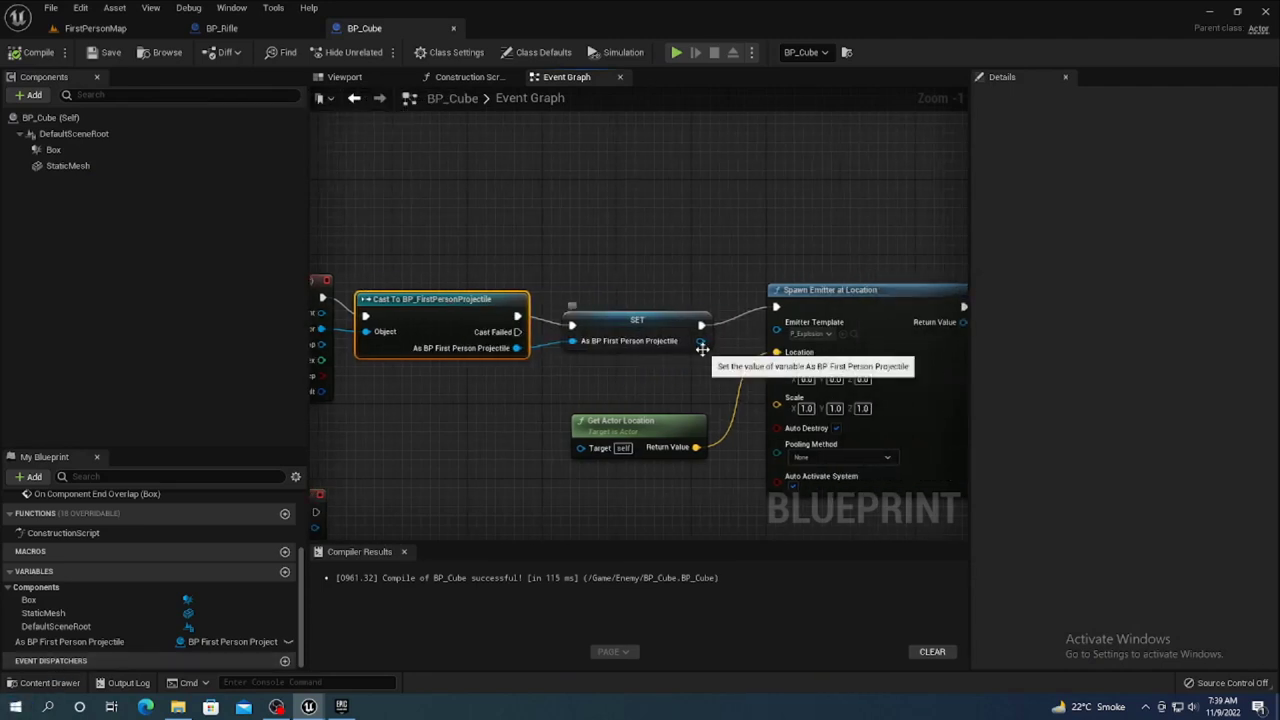
pyautogui.moveTo(760, 366); pyautogui.dragTo(711, 362, button='right')
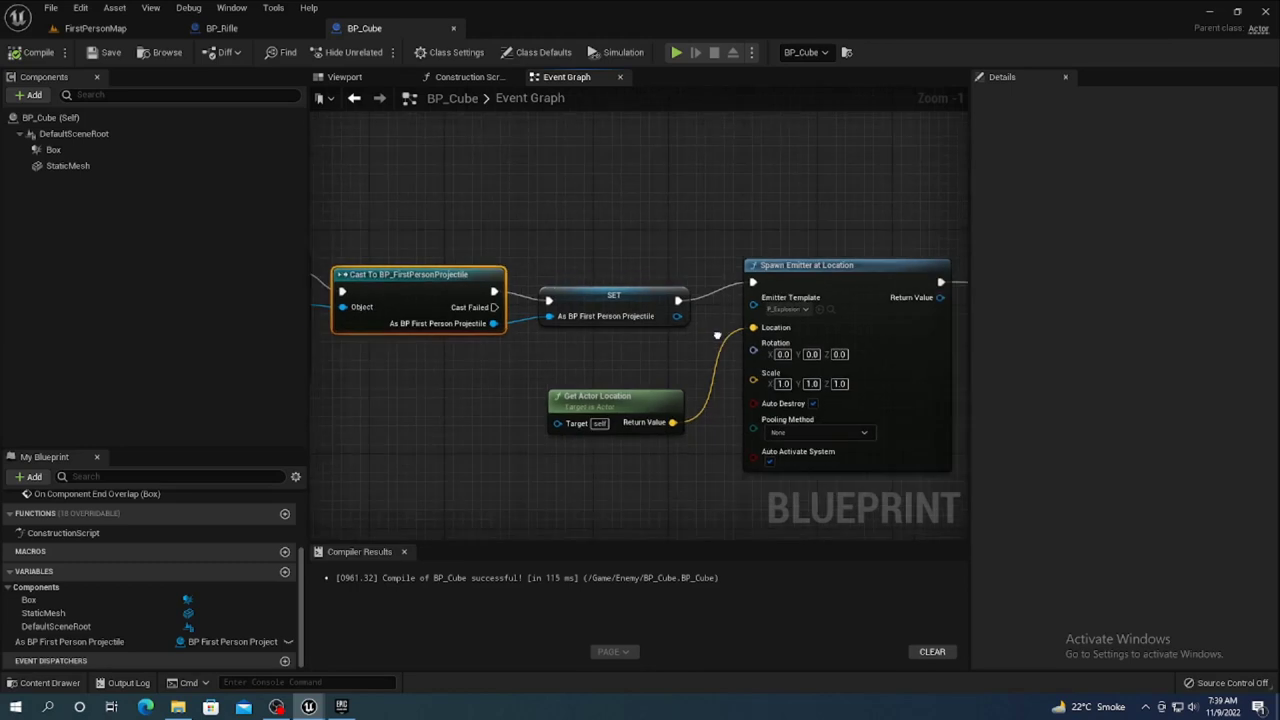
pyautogui.moveTo(415, 451); pyautogui.dragTo(689, 430, button='right')
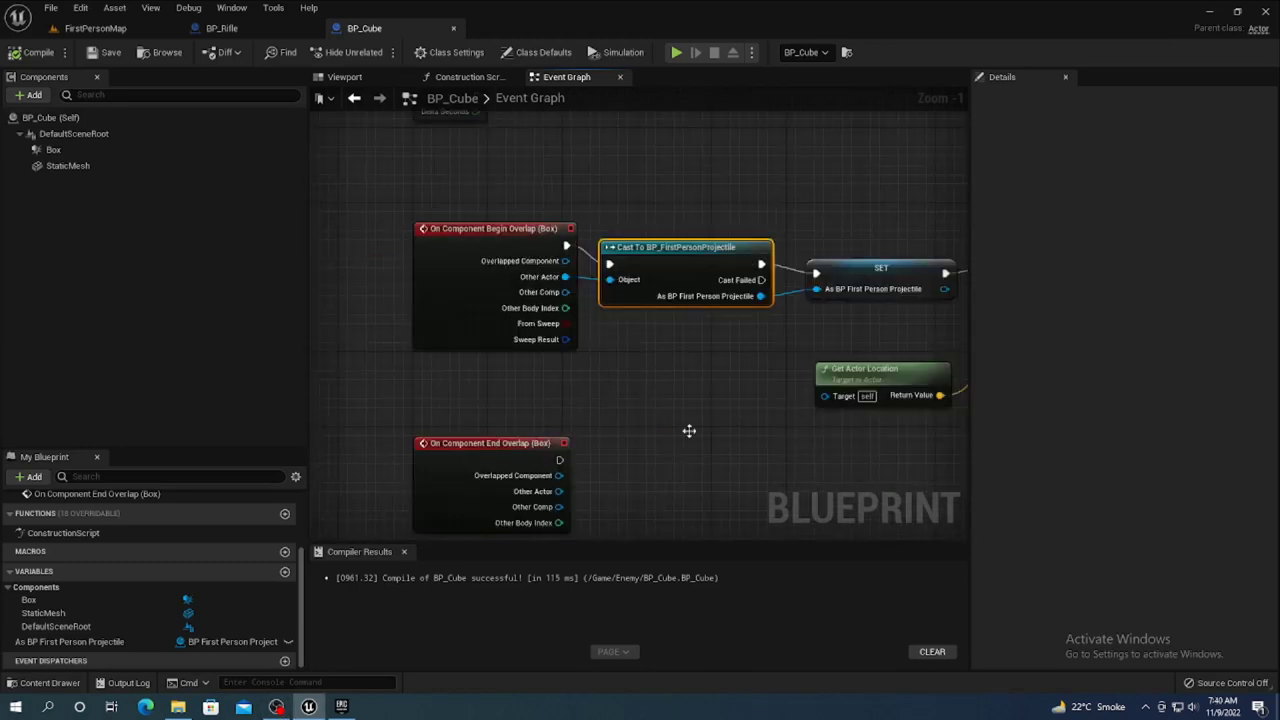
pyautogui.click(486, 230)
pyautogui.press('Delete')
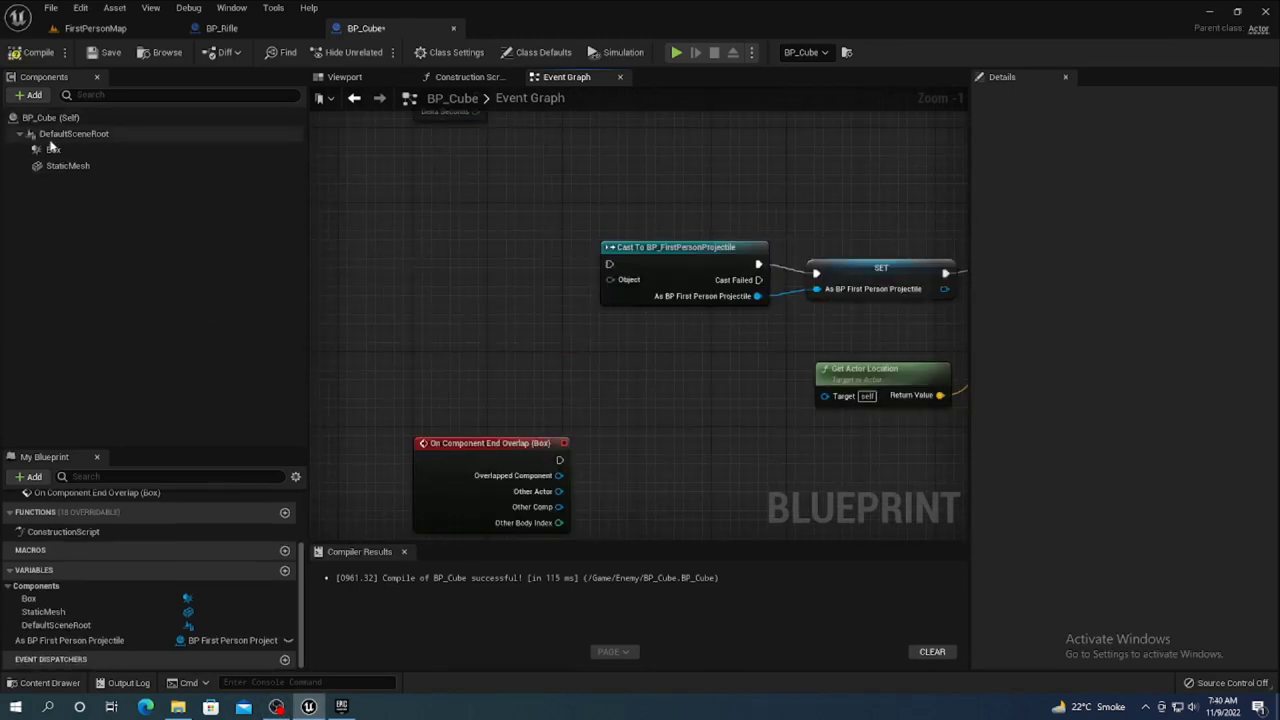
# - Add an On Component Hit event for the Box component and place it beside the cast
pyautogui.click(54, 150)
pyautogui.rightClick(58, 156)
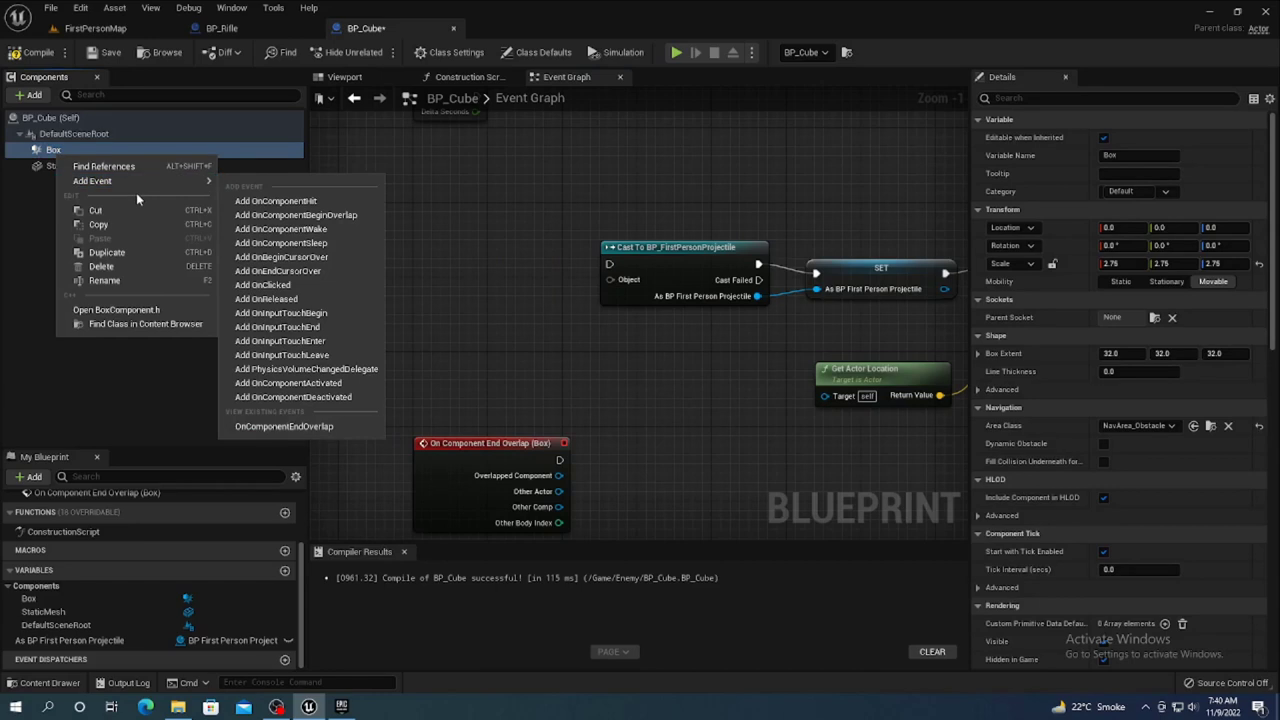
pyautogui.click(283, 203)
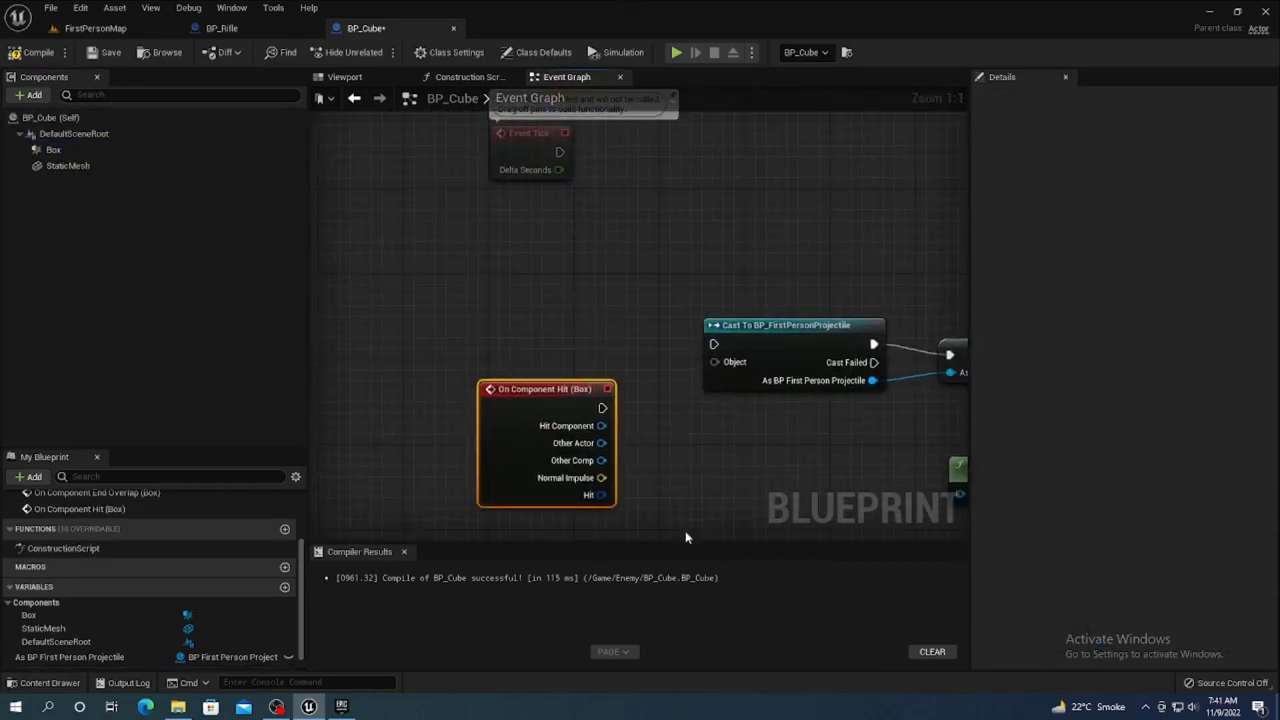
pyautogui.moveTo(550, 415)
pyautogui.mouseDown()
pyautogui.moveTo(550, 340)
pyautogui.moveTo(703, 344)
pyautogui.moveTo(585, 370)
pyautogui.mouseUp()
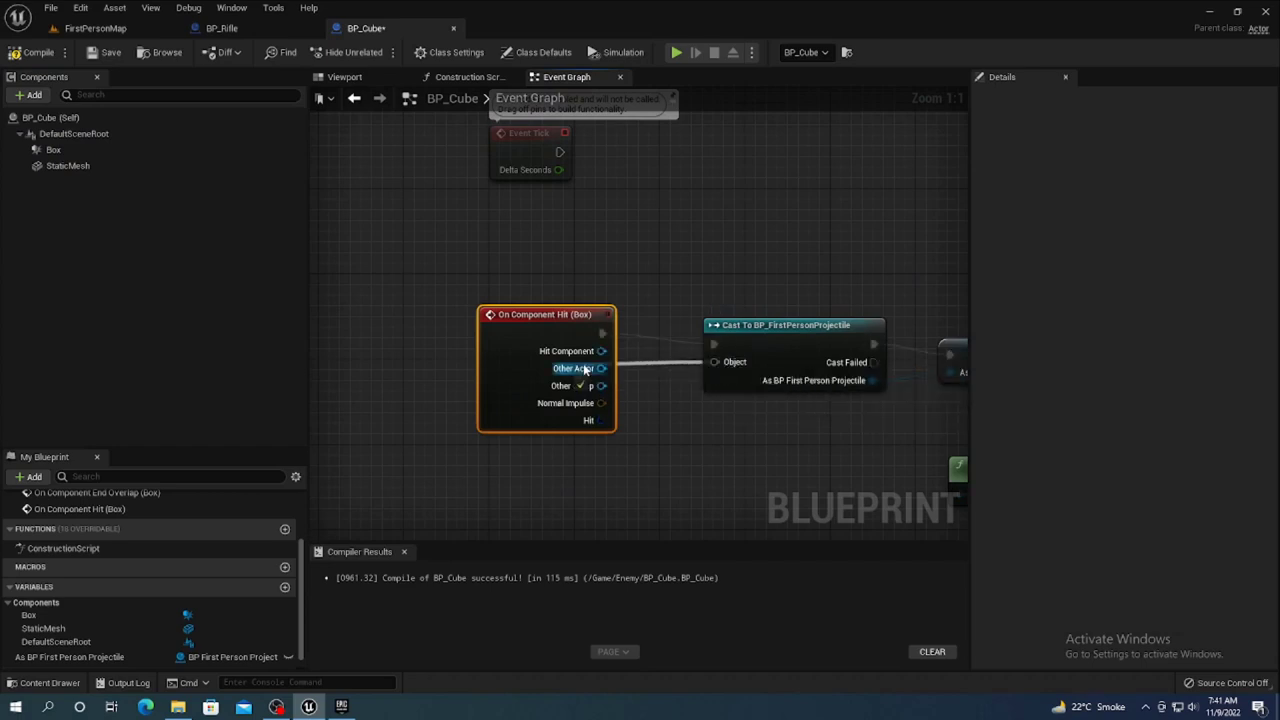
pyautogui.click(130, 30)
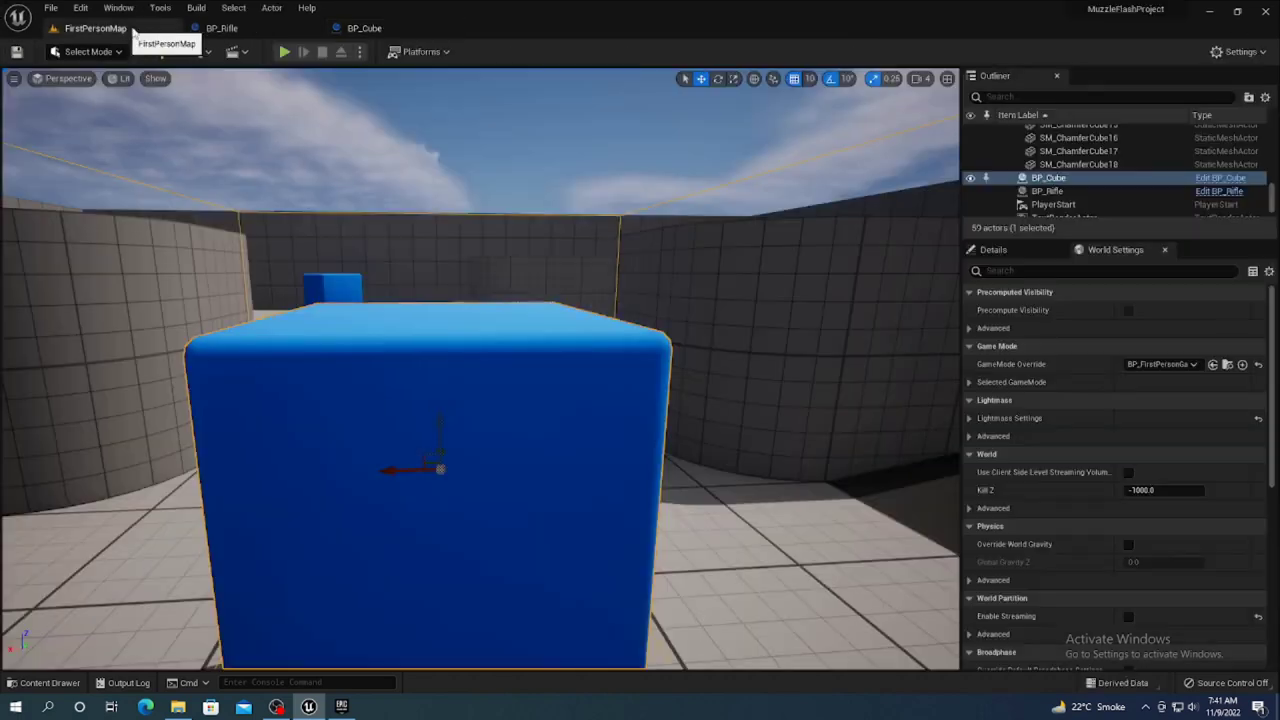
pyautogui.click(285, 52)
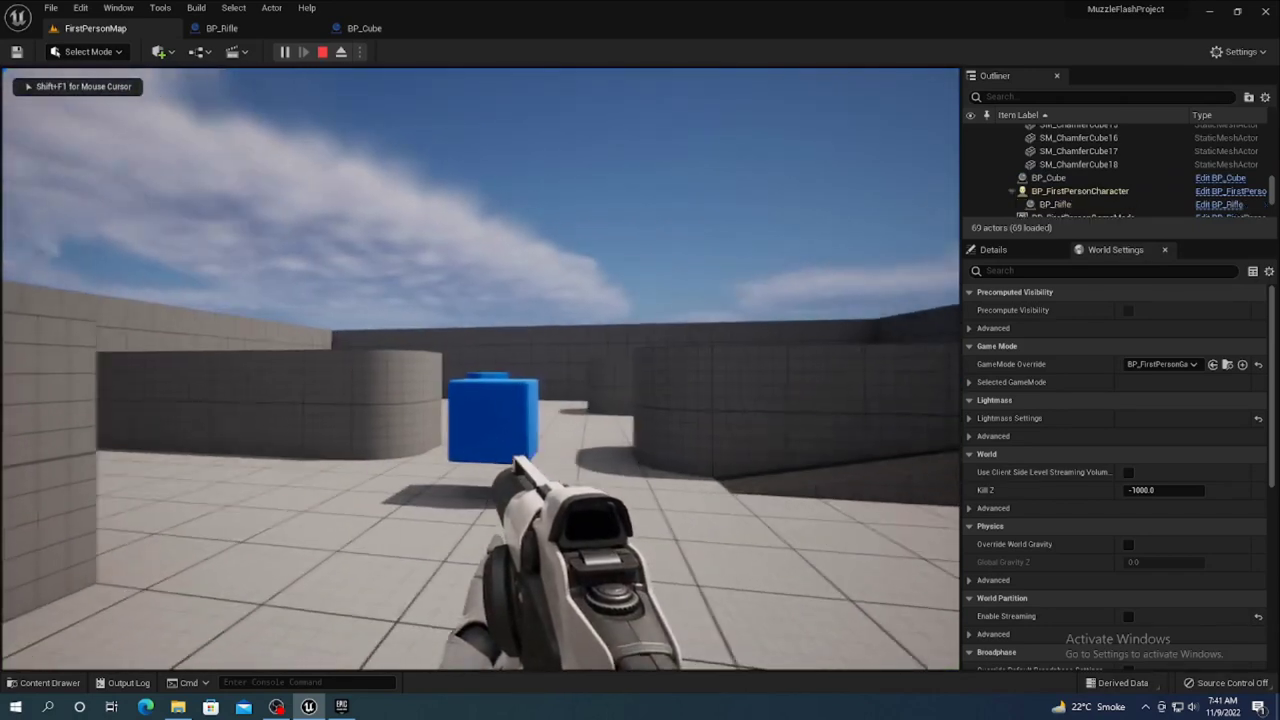
pyautogui.click(480, 370)
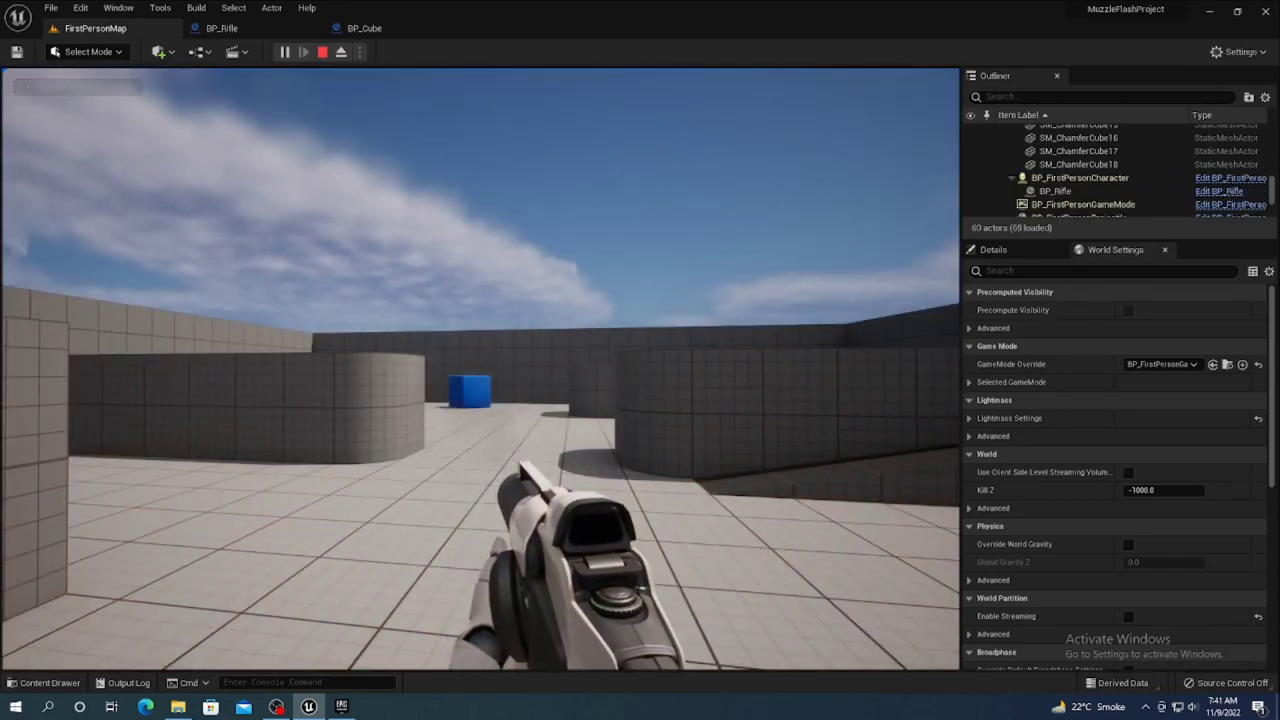
pyautogui.press('Escape')
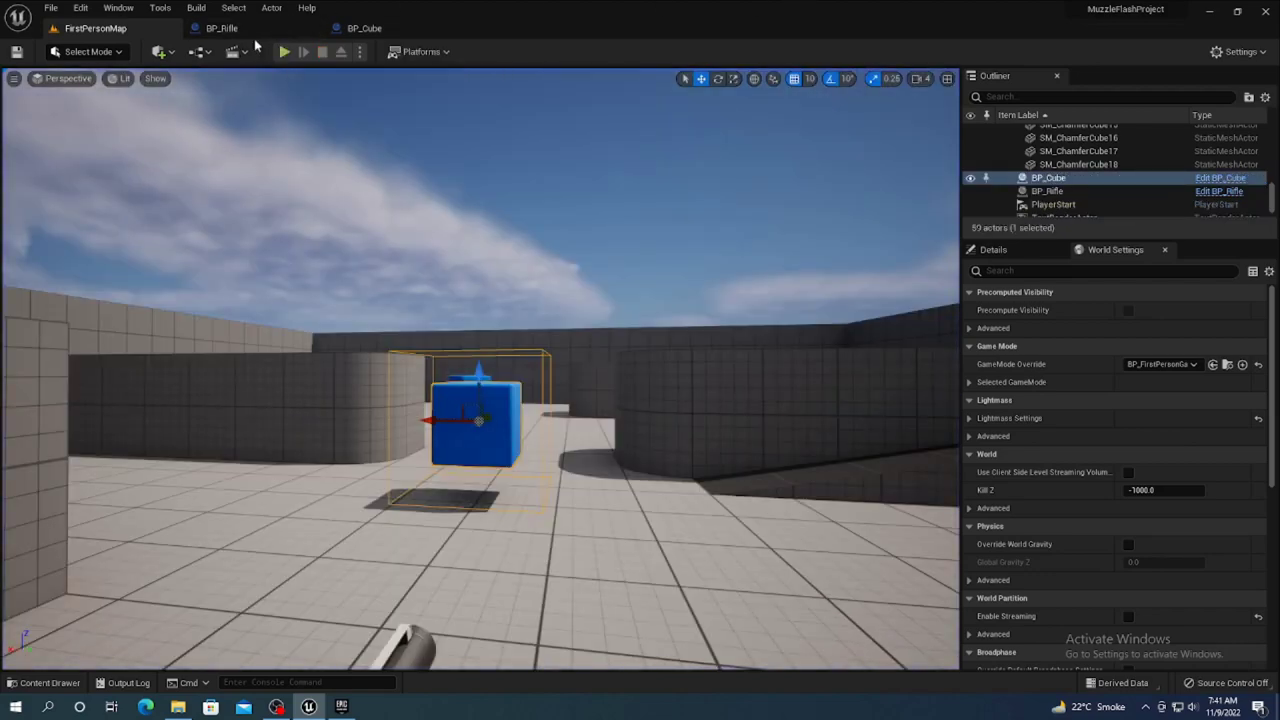
# - Delete the On Component End Overlap node and review the hit, spawn-explosion and destroy chain
pyautogui.click(386, 36)
pyautogui.moveTo(570, 532); pyautogui.dragTo(458, 404, button='right')
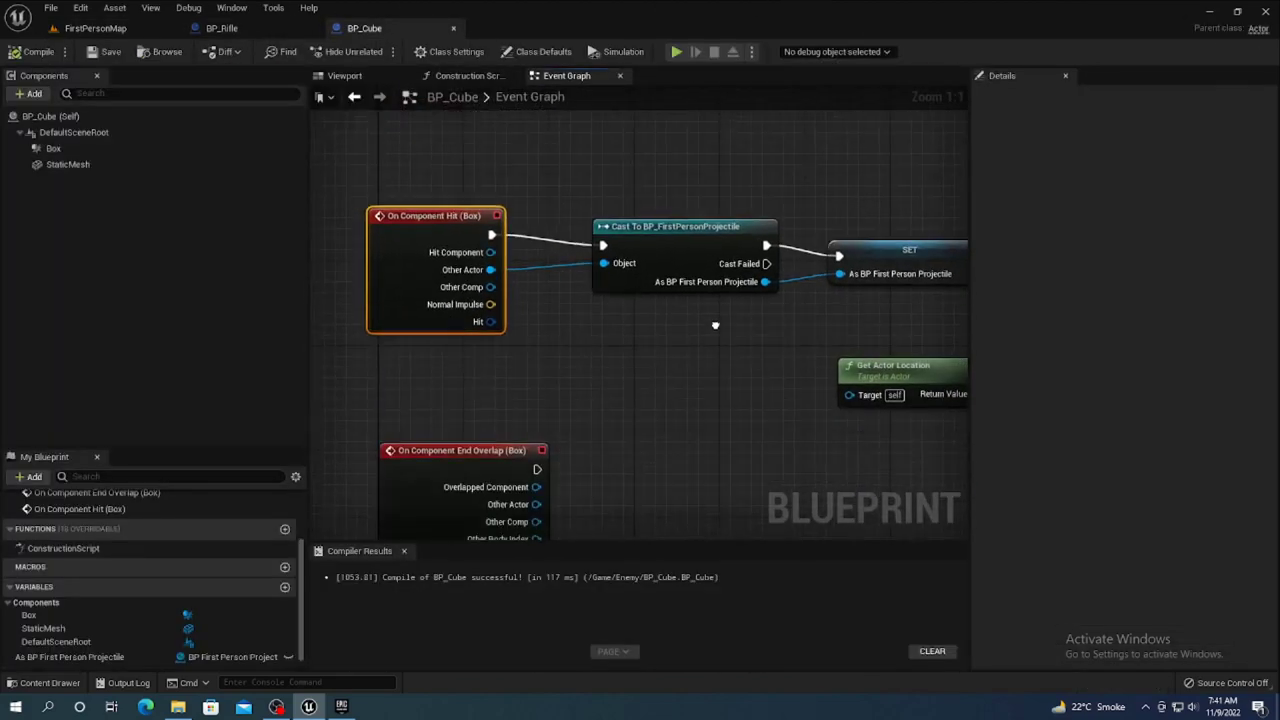
pyautogui.click(458, 404)
pyautogui.press('Delete')
pyautogui.moveTo(655, 421)
pyautogui.mouseDown(button='right')
pyautogui.moveTo(376, 432)
pyautogui.moveTo(379, 459)
pyautogui.mouseUp(button='right')
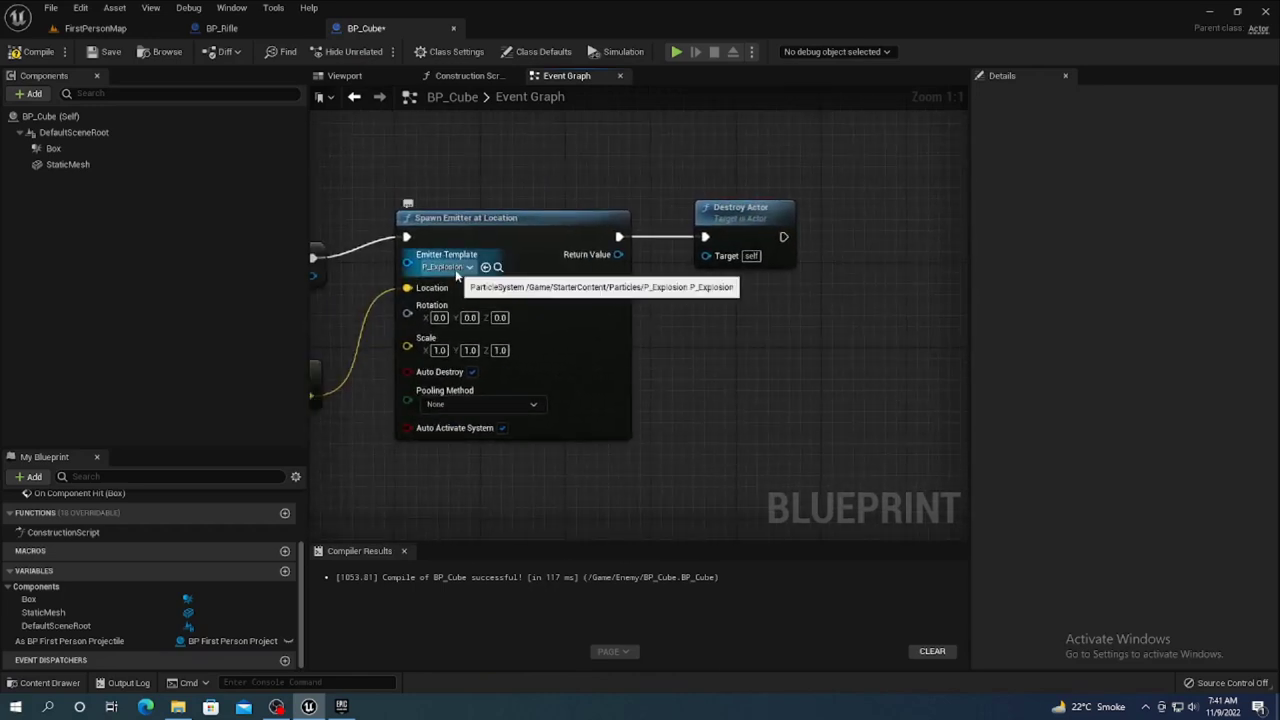
pyautogui.click(738, 238)
pyautogui.moveTo(738, 238); pyautogui.dragTo(583, 275, button='right')
pyautogui.moveTo(573, 388); pyautogui.dragTo(592, 222, button='right')
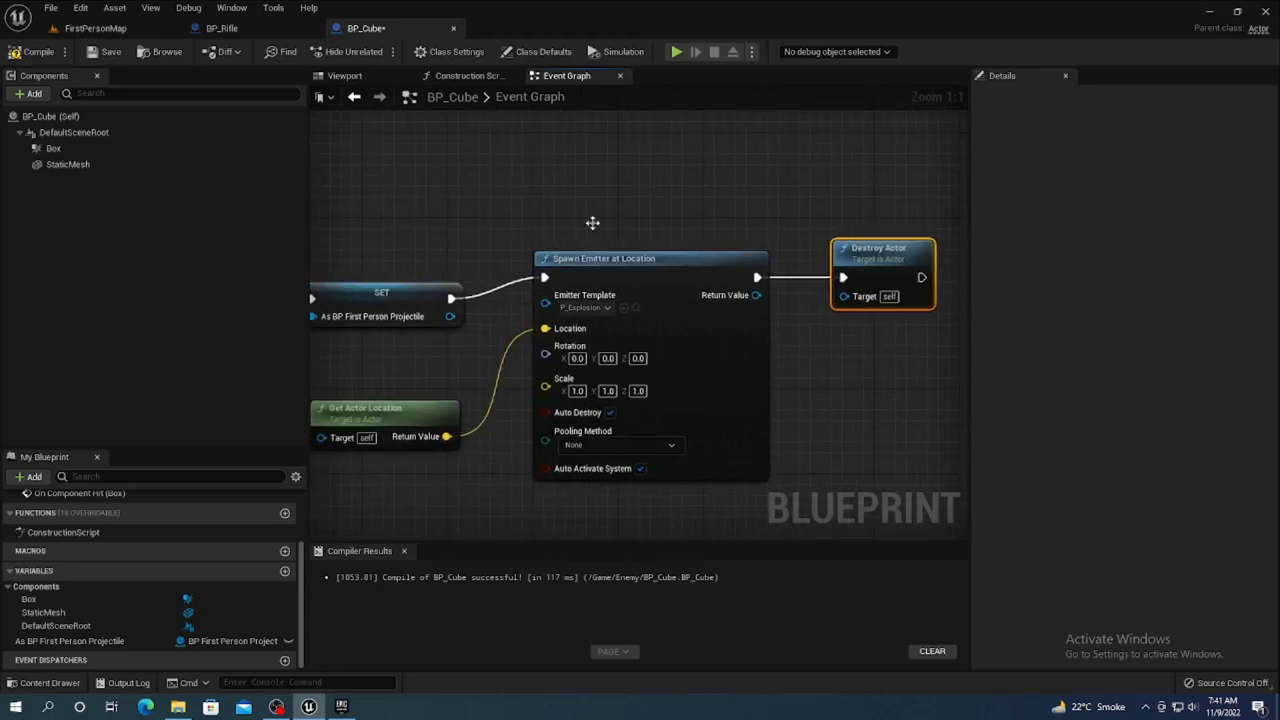
pyautogui.click(95, 28)
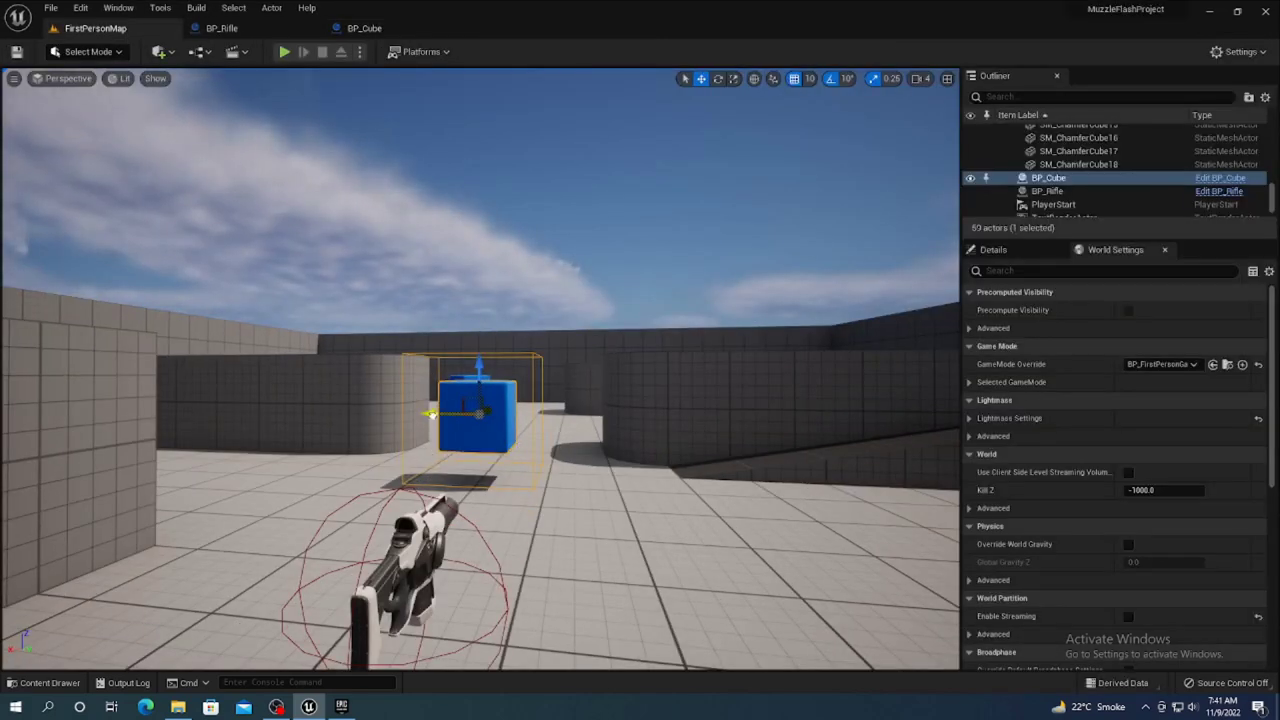
# - Alt-drag BP_Cube along its Y arrow to create BP_Cube2 beside it, then frame the arena
pyautogui.keyDown('alt'); pyautogui.moveTo(431, 413); pyautogui.dragTo(536, 428); pyautogui.keyUp('alt')
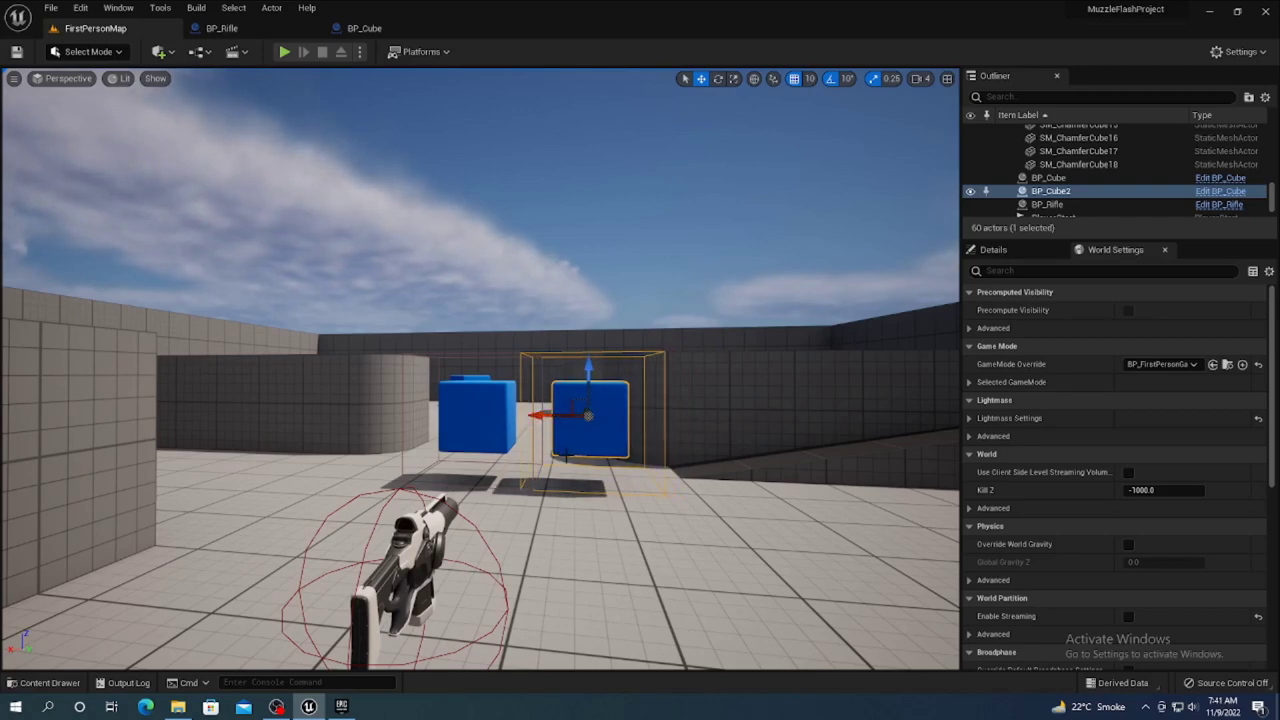
pyautogui.press('f')
pyautogui.keyDown('alt'); pyautogui.moveTo(480, 370); pyautogui.dragTo(330, 380); pyautogui.keyUp('alt')
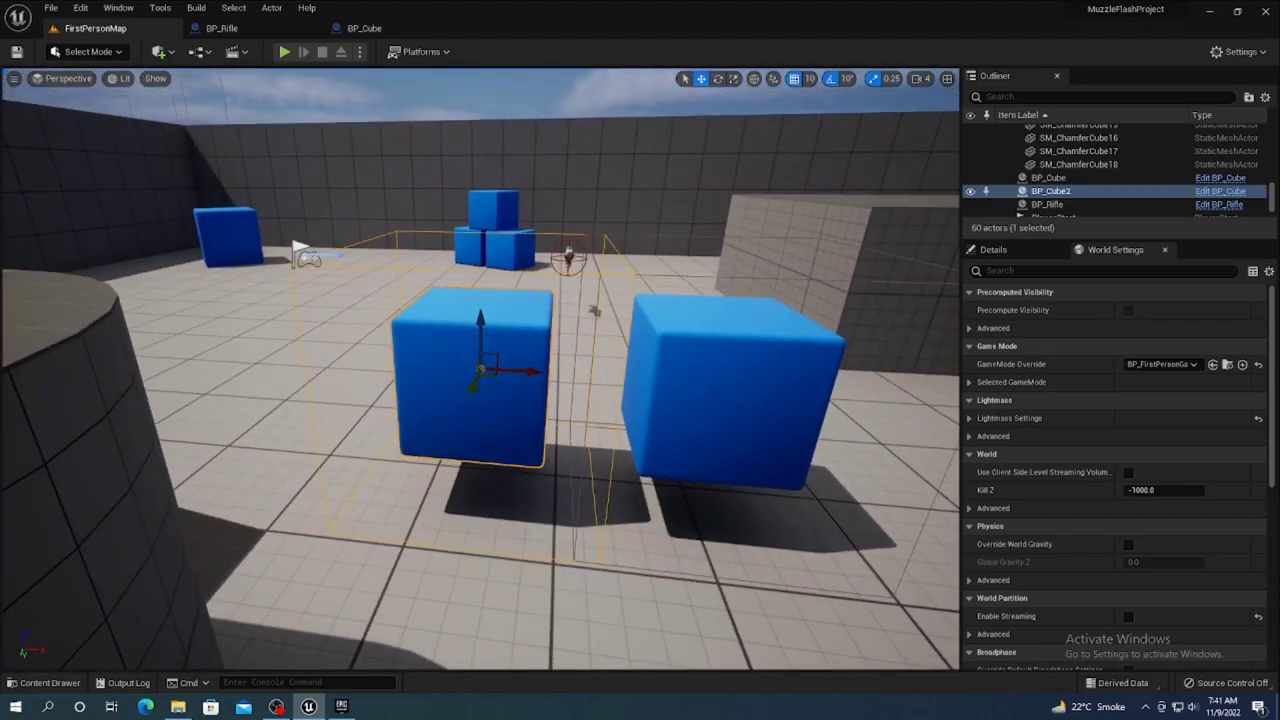
pyautogui.keyDown('alt'); pyautogui.moveTo(594, 310); pyautogui.dragTo(652, 427, button='right'); pyautogui.keyUp('alt')
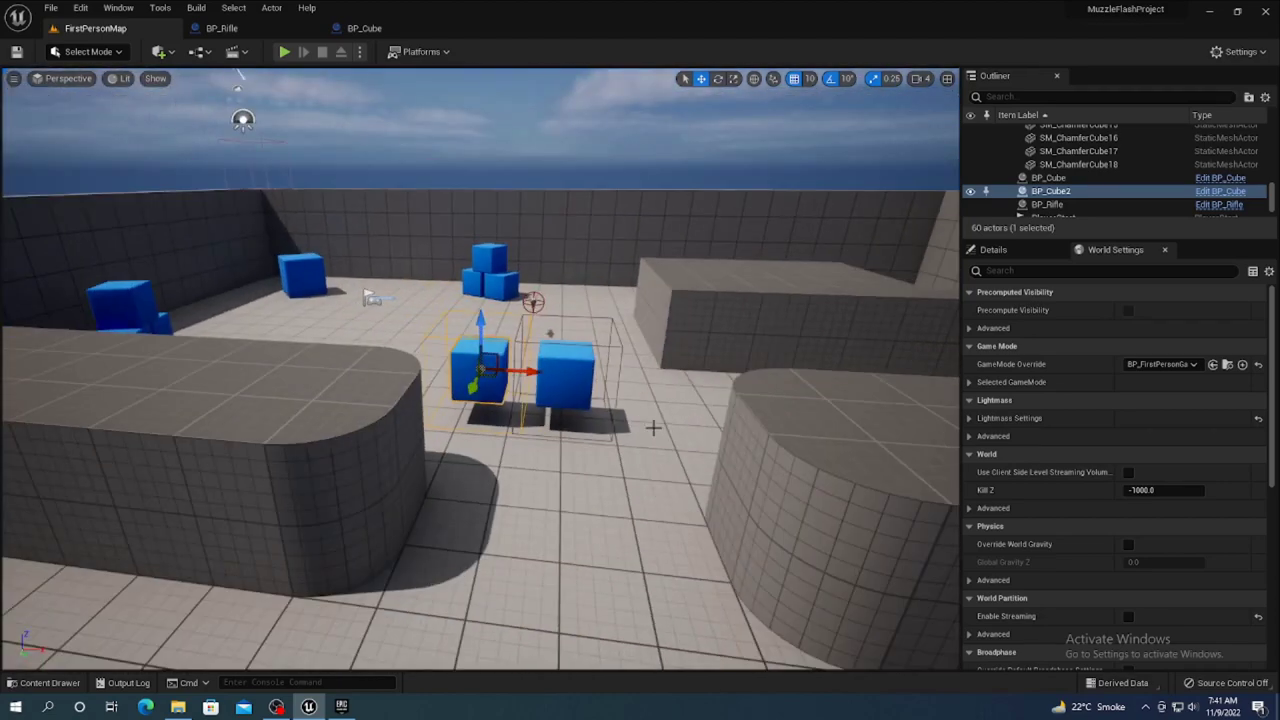
# - Delete the six loose blue SM_ChamferCube actors, keeping only BP_Cube and BP_Cube2
pyautogui.click(490, 293)
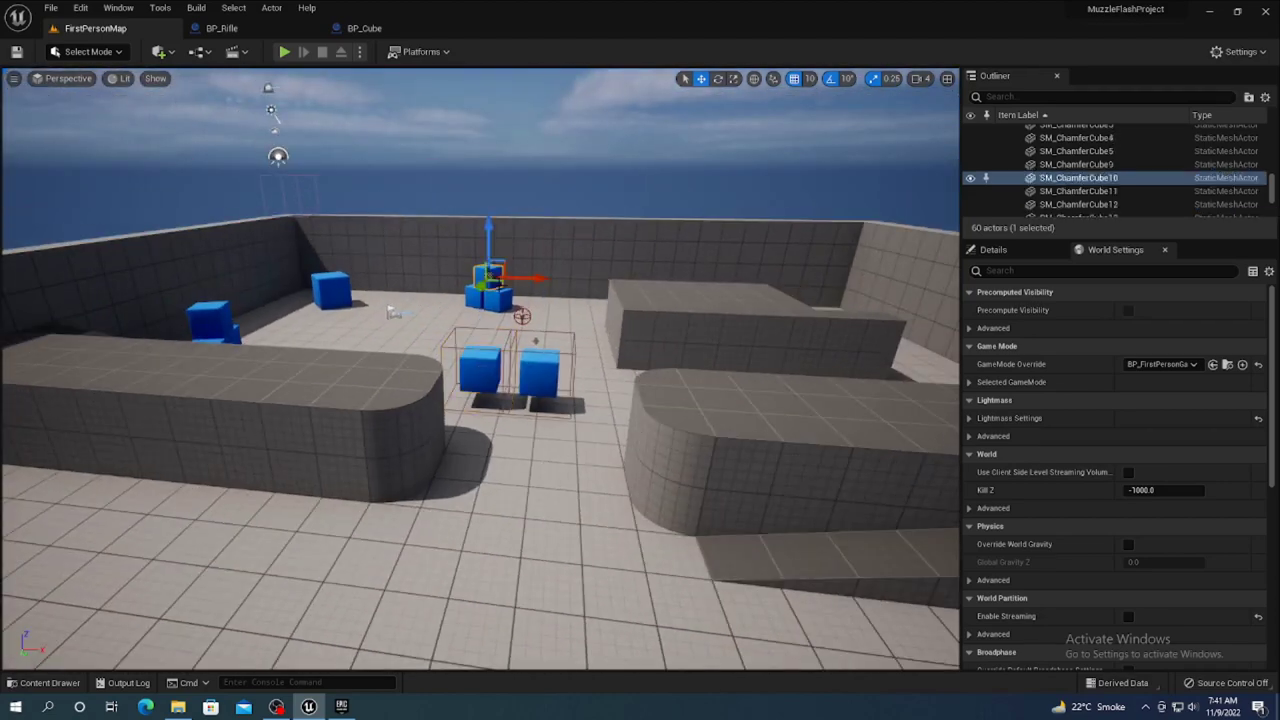
pyautogui.press('Delete')
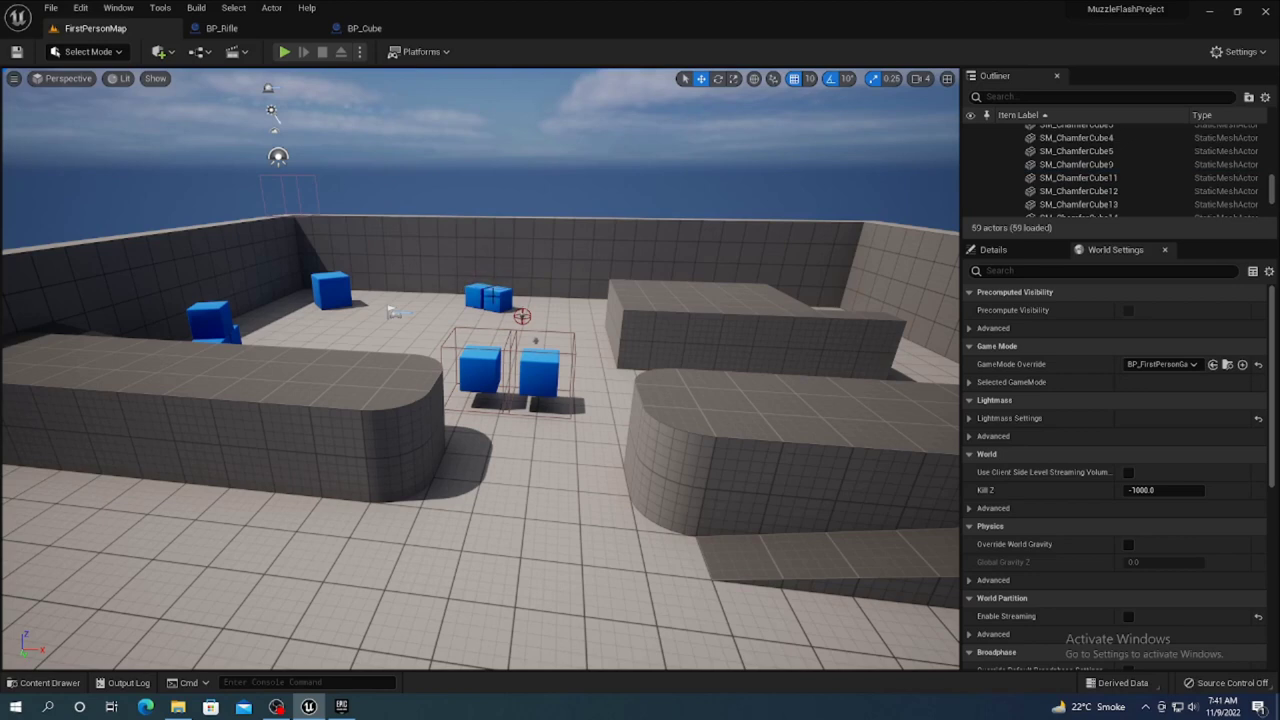
pyautogui.click(490, 297)
pyautogui.press('Delete')
pyautogui.click(330, 290)
pyautogui.press('Delete')
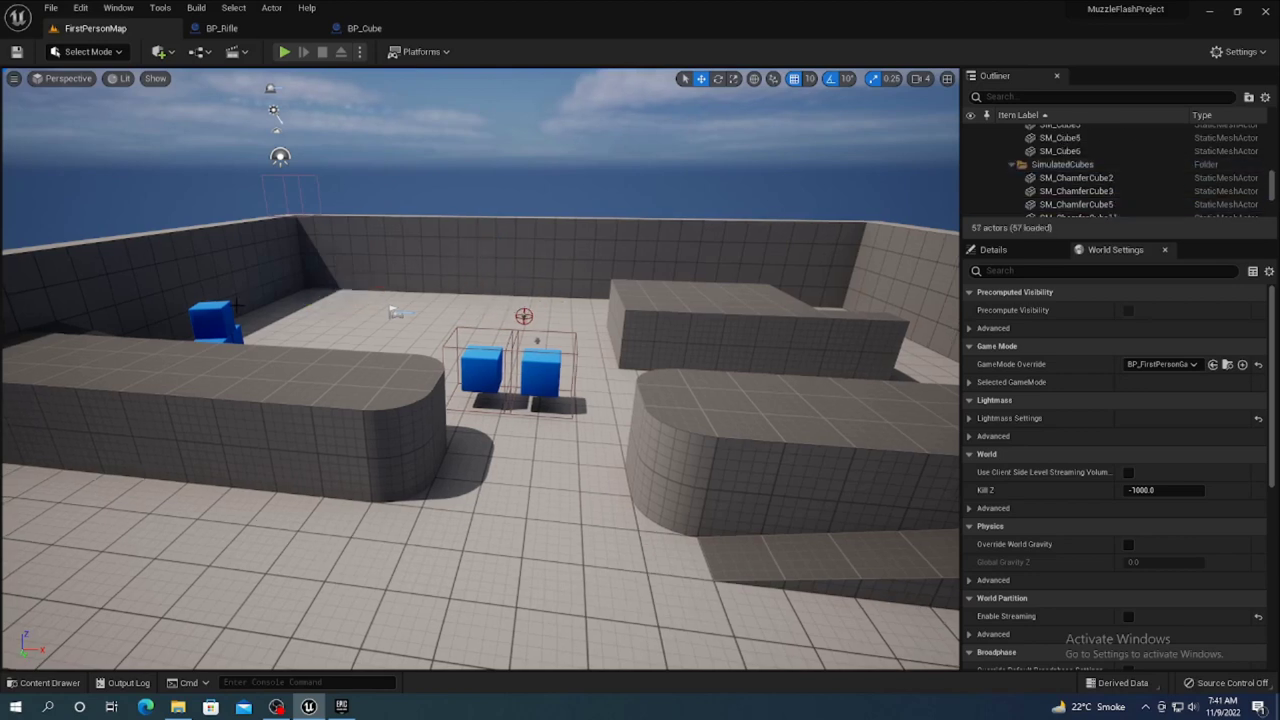
pyautogui.click(212, 318)
pyautogui.press('Delete')
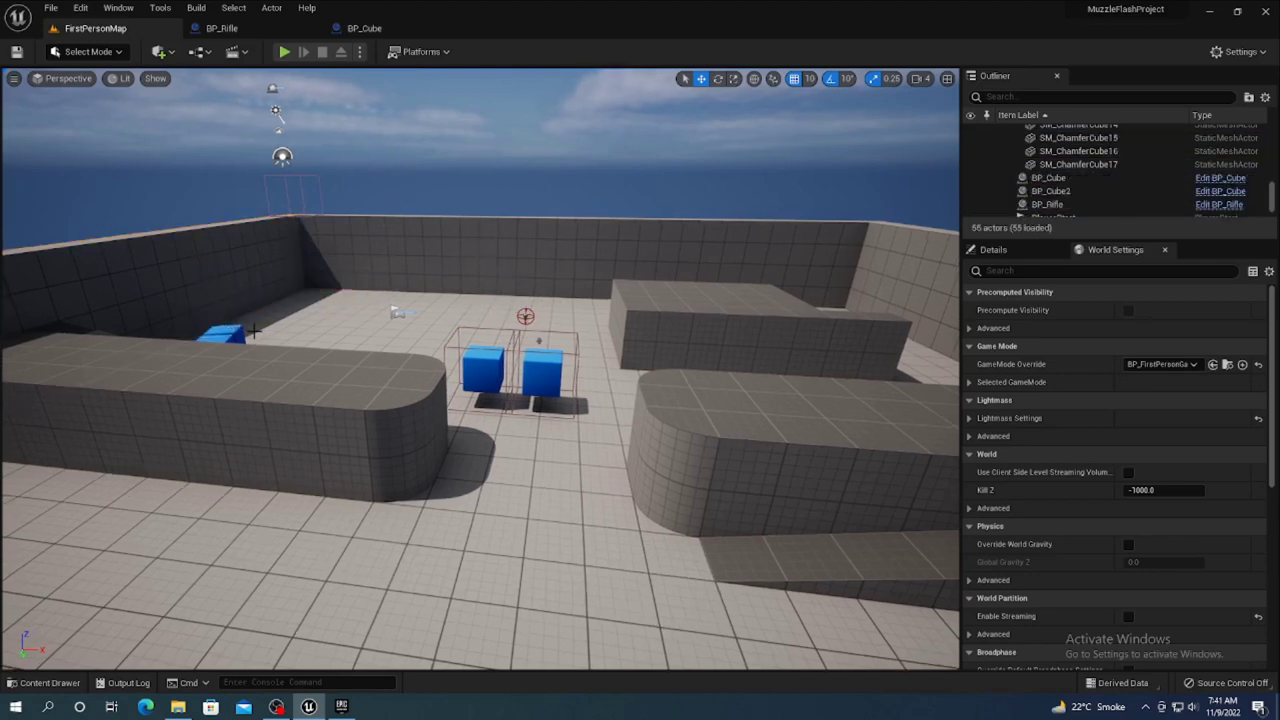
pyautogui.click(222, 335)
pyautogui.press('Delete')
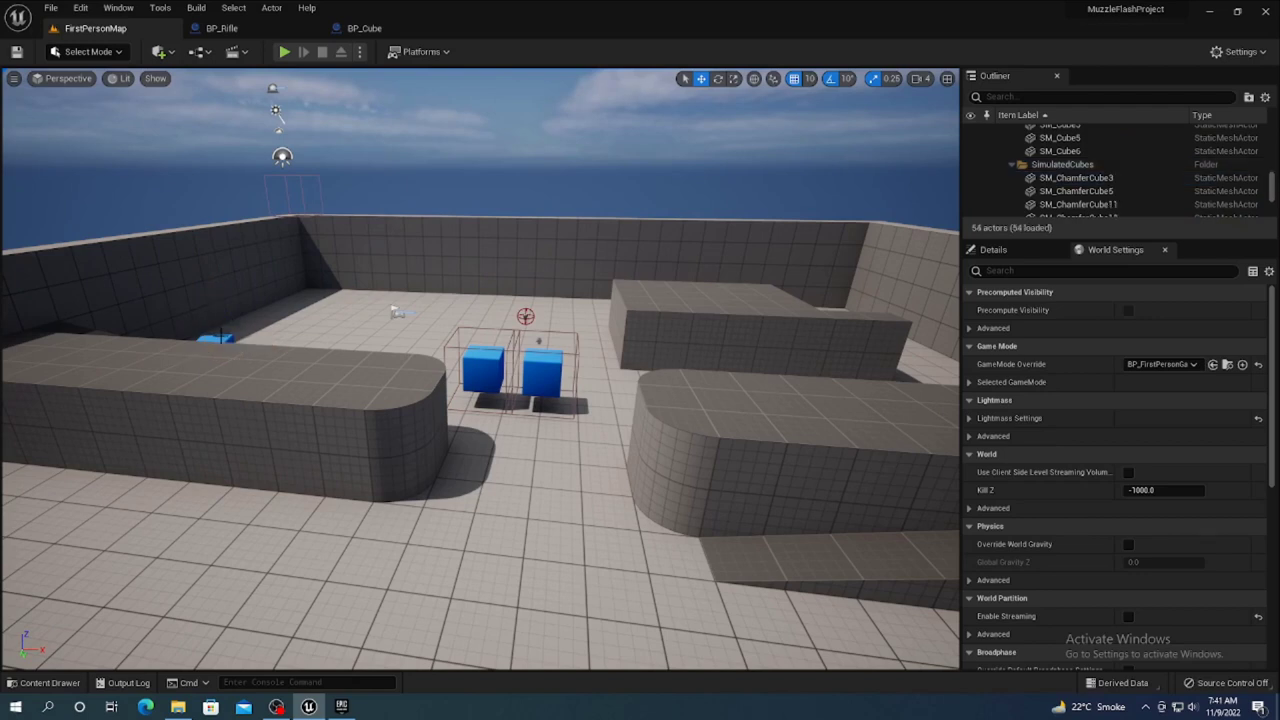
pyautogui.click(221, 340)
pyautogui.press('Delete')
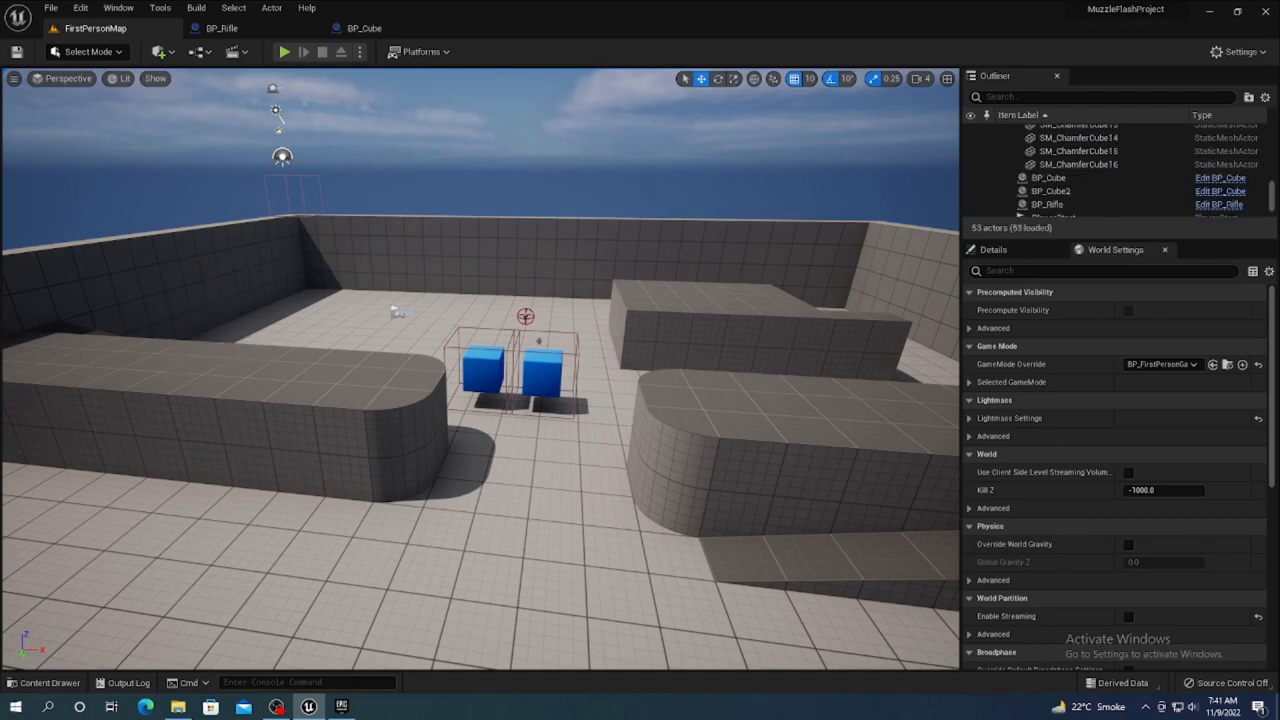
pyautogui.click(483, 368)
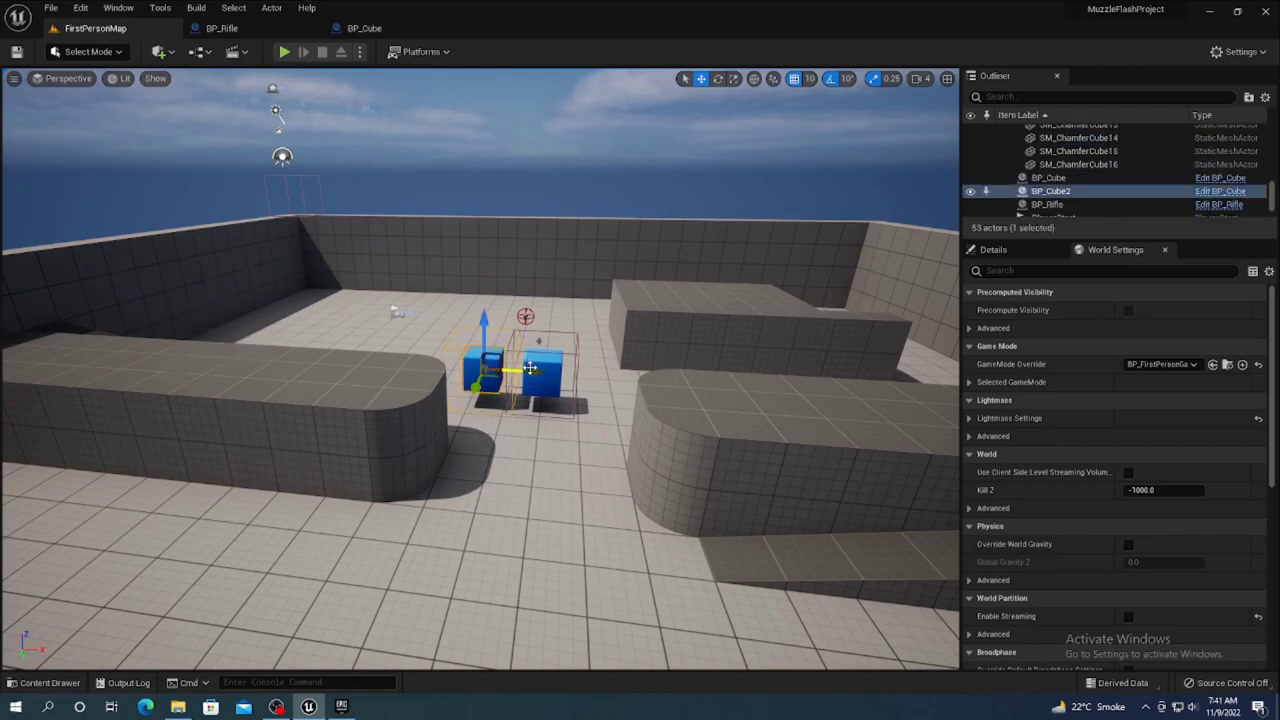
# - Alt-drag copies BP_Cube3, BP_Cube4 and BP_Cube6 across the floor to the left
pyautogui.keyDown('alt'); pyautogui.moveTo(530, 368); pyautogui.dragTo(460, 368); pyautogui.keyUp('alt')
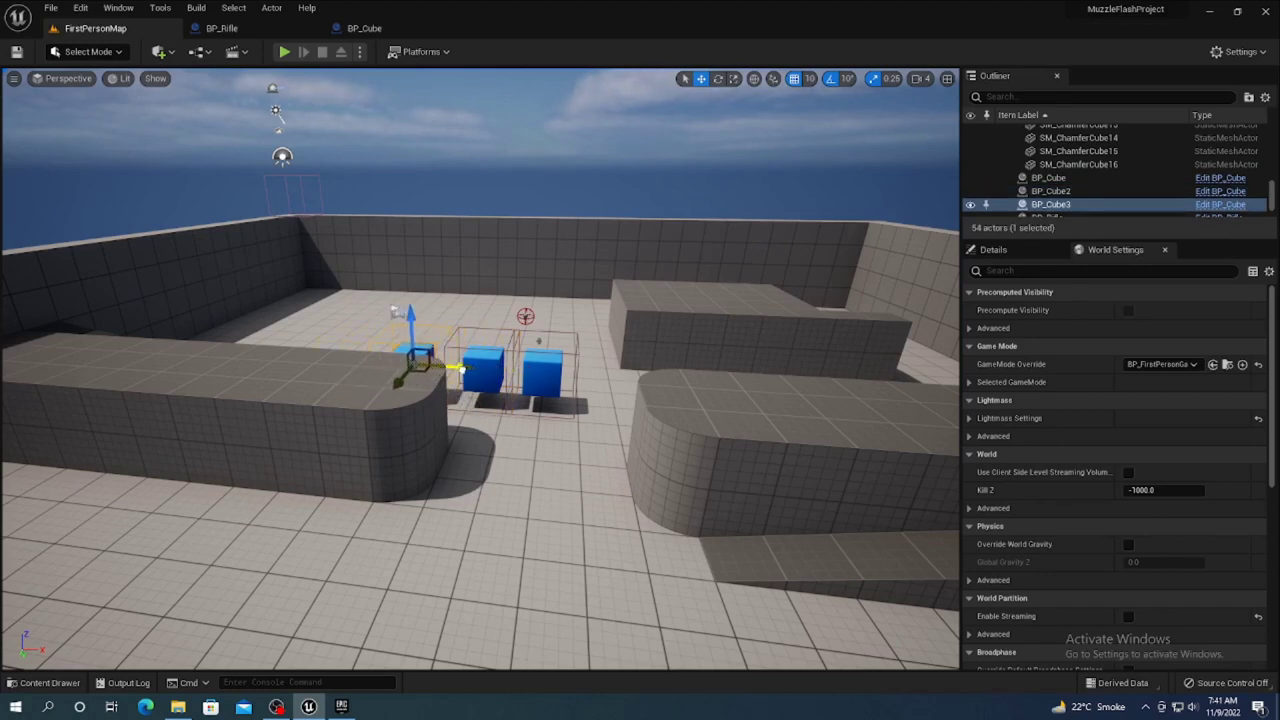
pyautogui.keyDown('alt'); pyautogui.moveTo(463, 368); pyautogui.dragTo(337, 354); pyautogui.keyUp('alt')
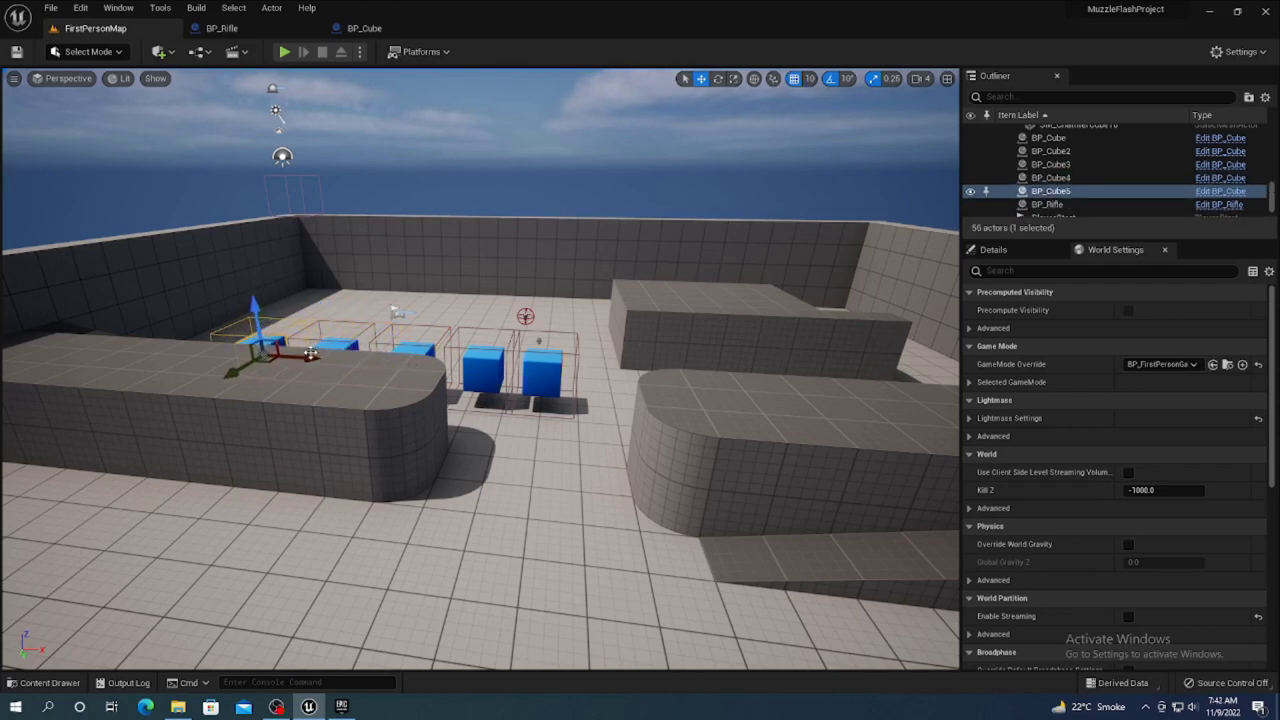
pyautogui.keyDown('alt'); pyautogui.moveTo(230, 376); pyautogui.dragTo(232, 477); pyautogui.keyUp('alt')
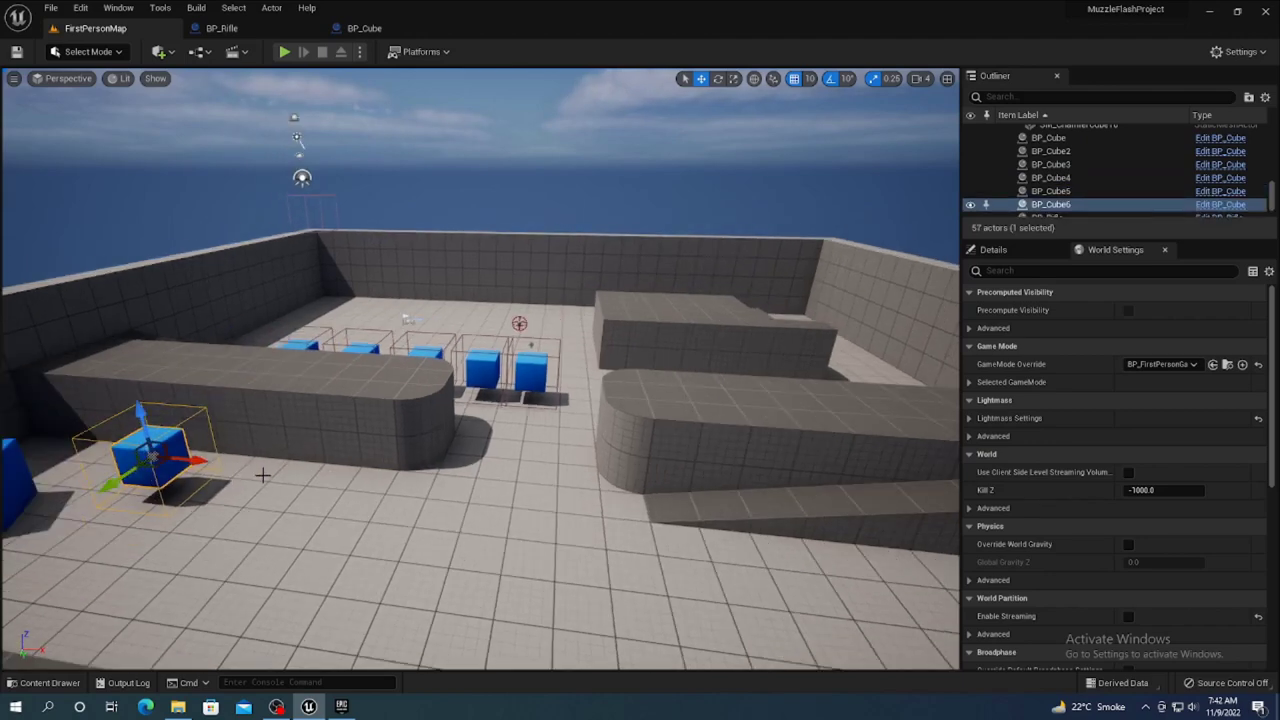
pyautogui.moveTo(262, 475); pyautogui.dragTo(150, 470, button='right')
pyautogui.click(300, 410)
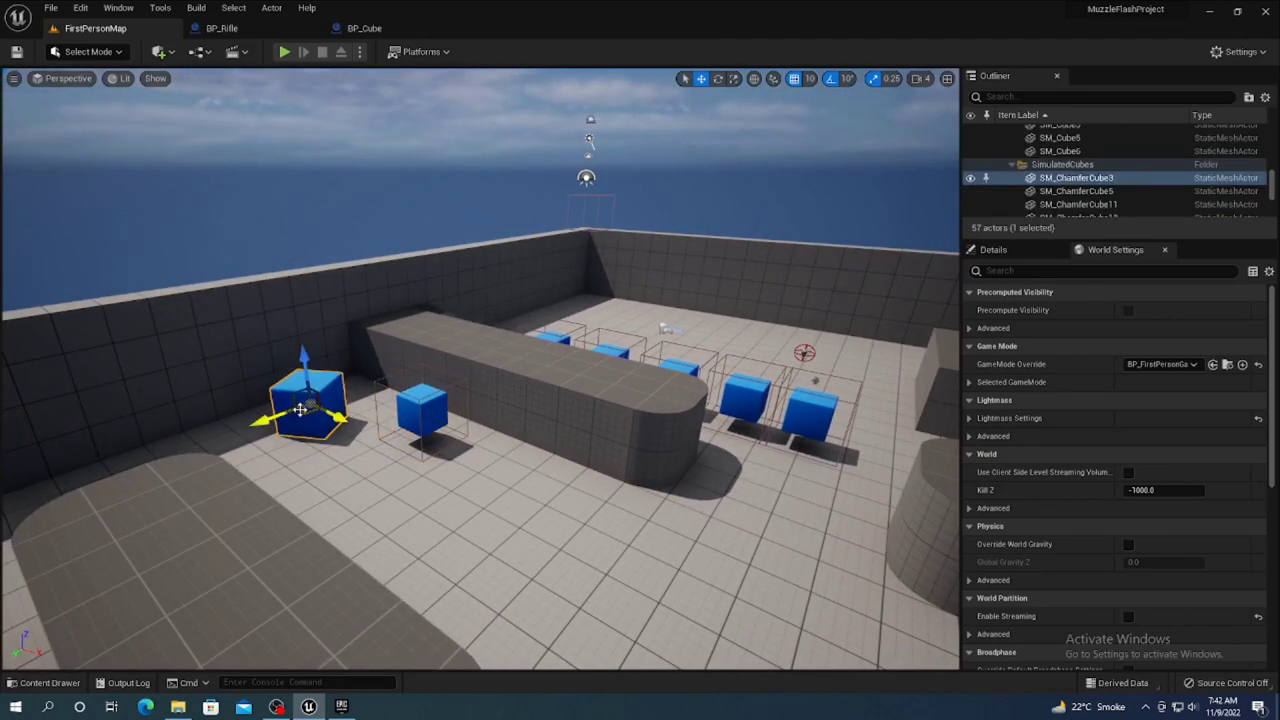
pyautogui.press('Escape')
pyautogui.click(415, 407)
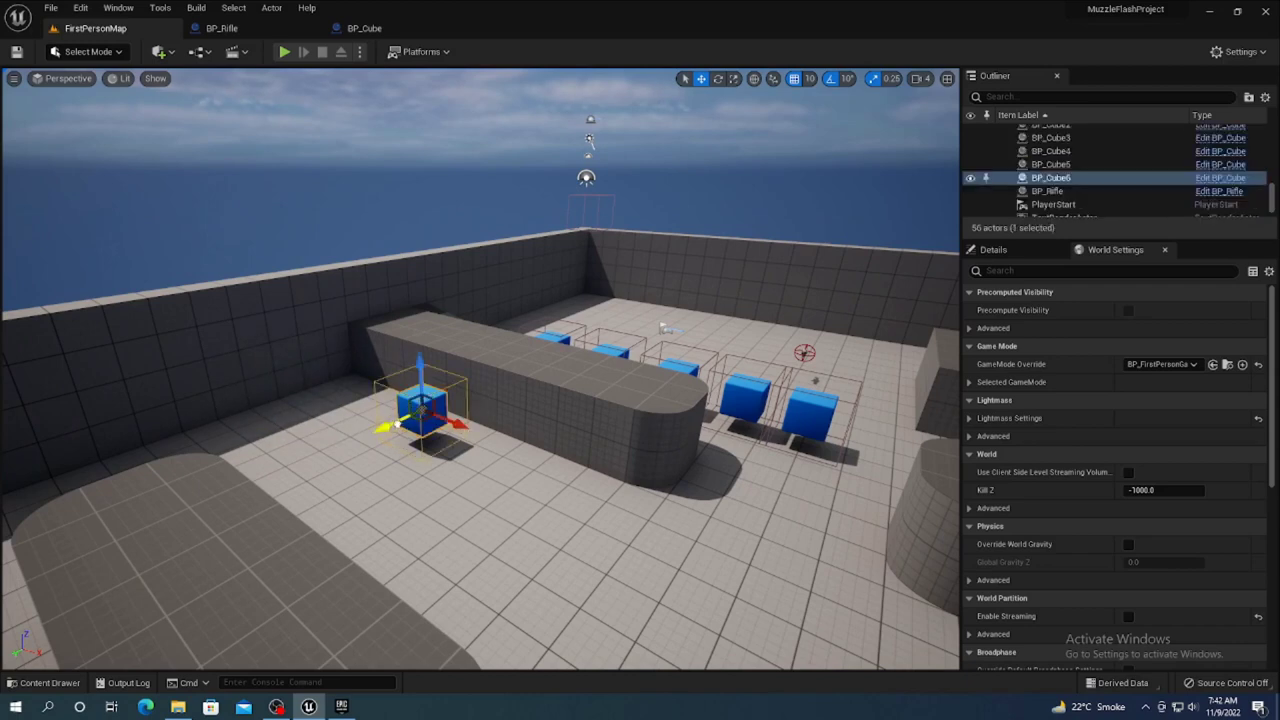
# - Duplicate BP_Cube6 into BP_Cube7 and BP_Cube8, stack them, and lower the stack to the floor
pyautogui.keyDown('alt'); pyautogui.moveTo(388, 428); pyautogui.dragTo(360, 432); pyautogui.keyUp('alt')
pyautogui.keyDown('alt'); pyautogui.moveTo(387, 378); pyautogui.dragTo(384, 335); pyautogui.keyUp('alt')
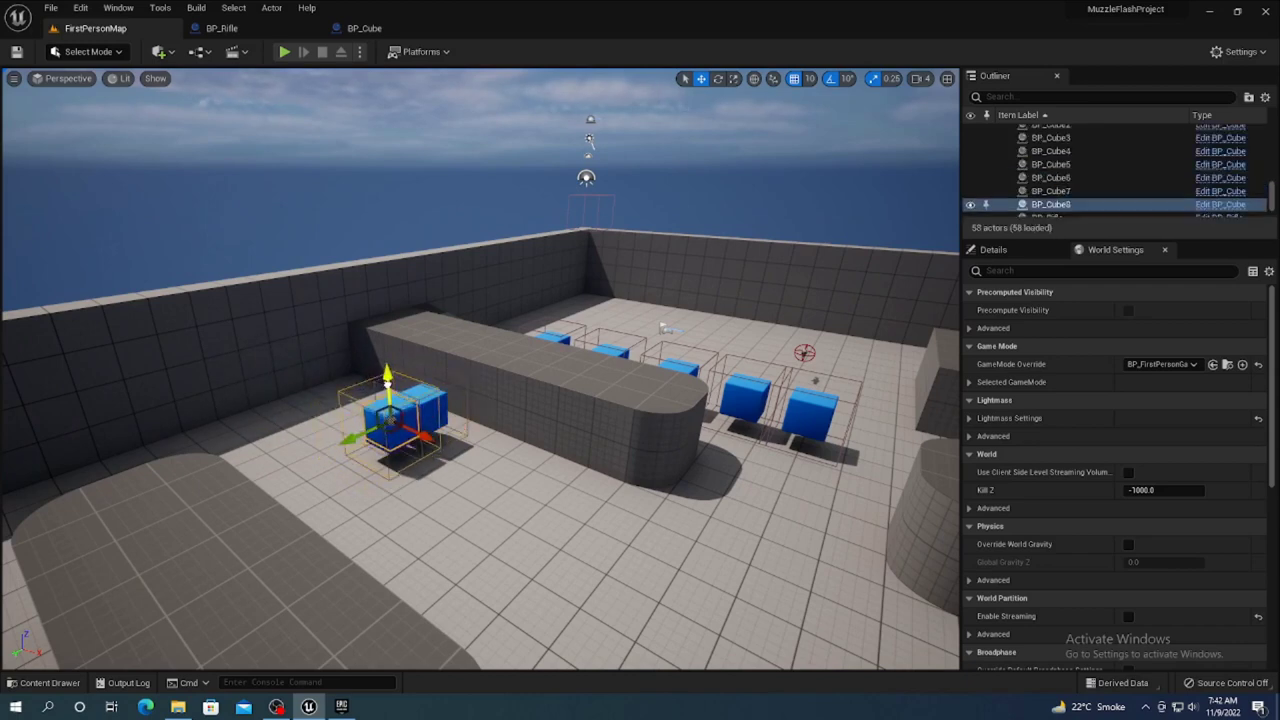
pyautogui.moveTo(357, 397); pyautogui.dragTo(372, 391)
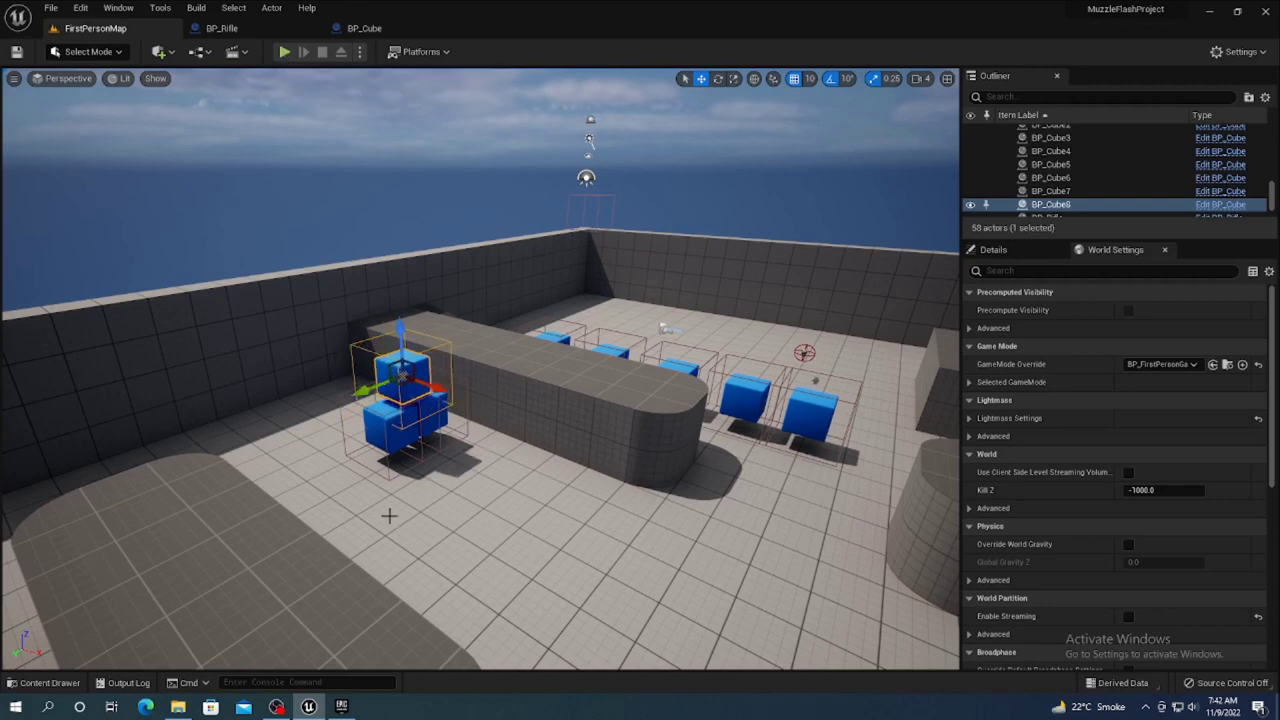
pyautogui.keyDown('ctrl'); pyautogui.click(396, 427); pyautogui.keyUp('ctrl')
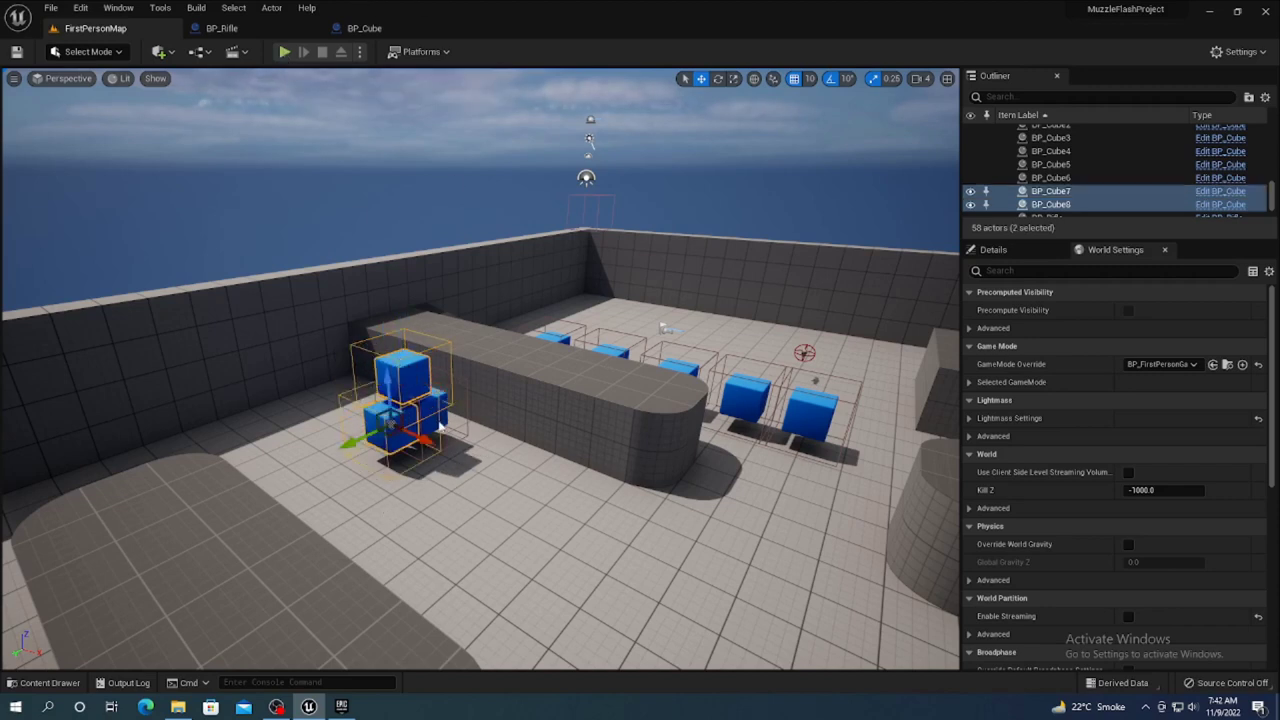
pyautogui.keyDown('ctrl'); pyautogui.click(438, 376); pyautogui.keyUp('ctrl')
pyautogui.moveTo(420, 363); pyautogui.dragTo(422, 378)
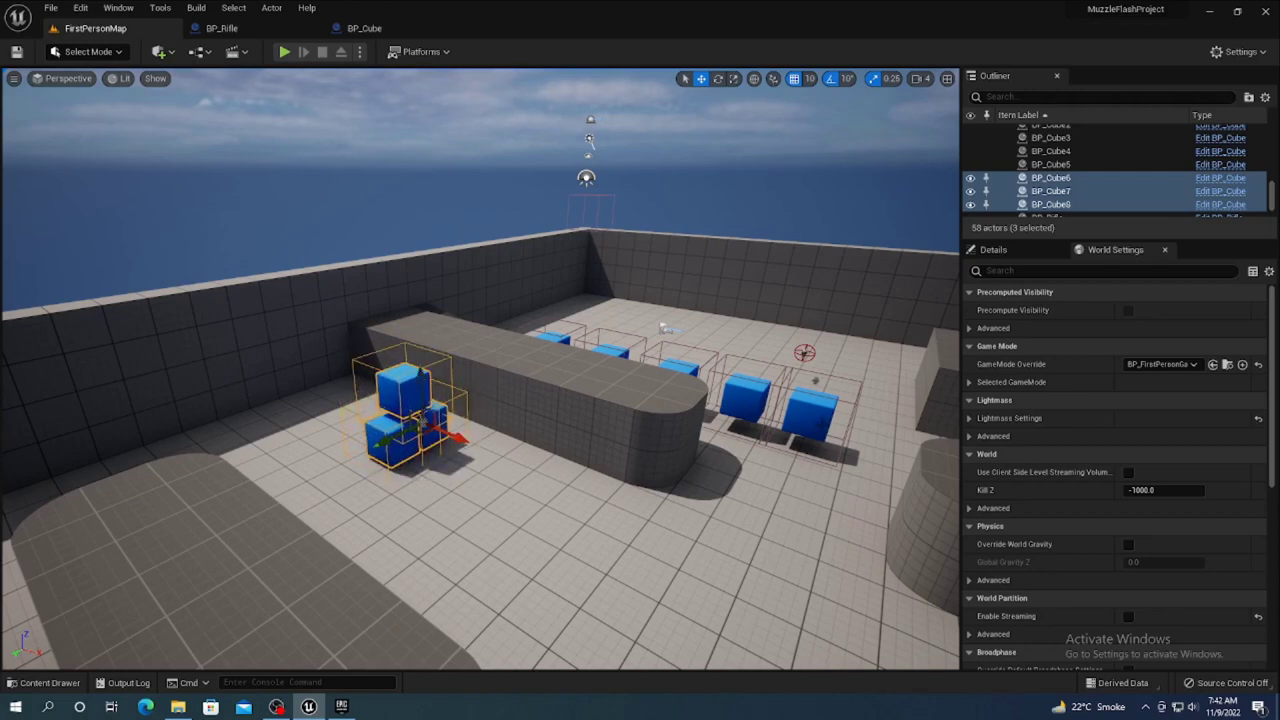
# - Select BP_Cube through BP_Cube5 and move the row of five cubes slightly lower
pyautogui.click(779, 411)
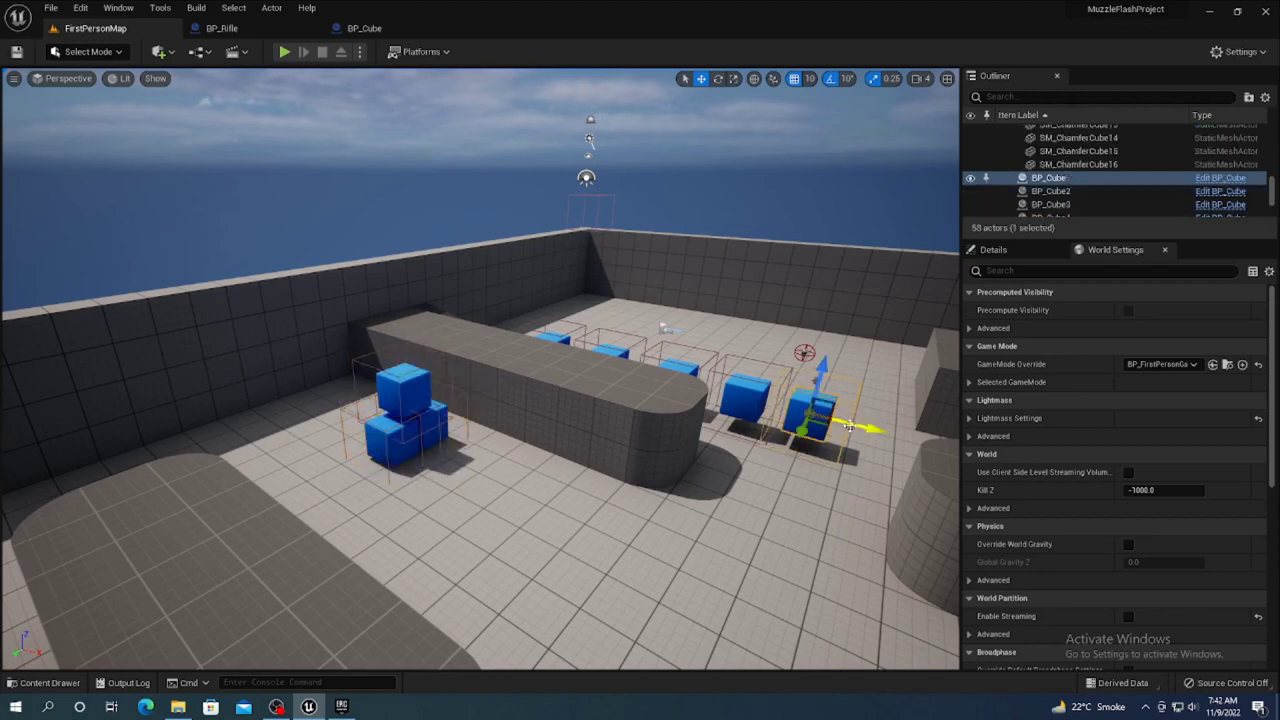
pyautogui.moveTo(663, 327); pyautogui.dragTo(862, 368, button='right')
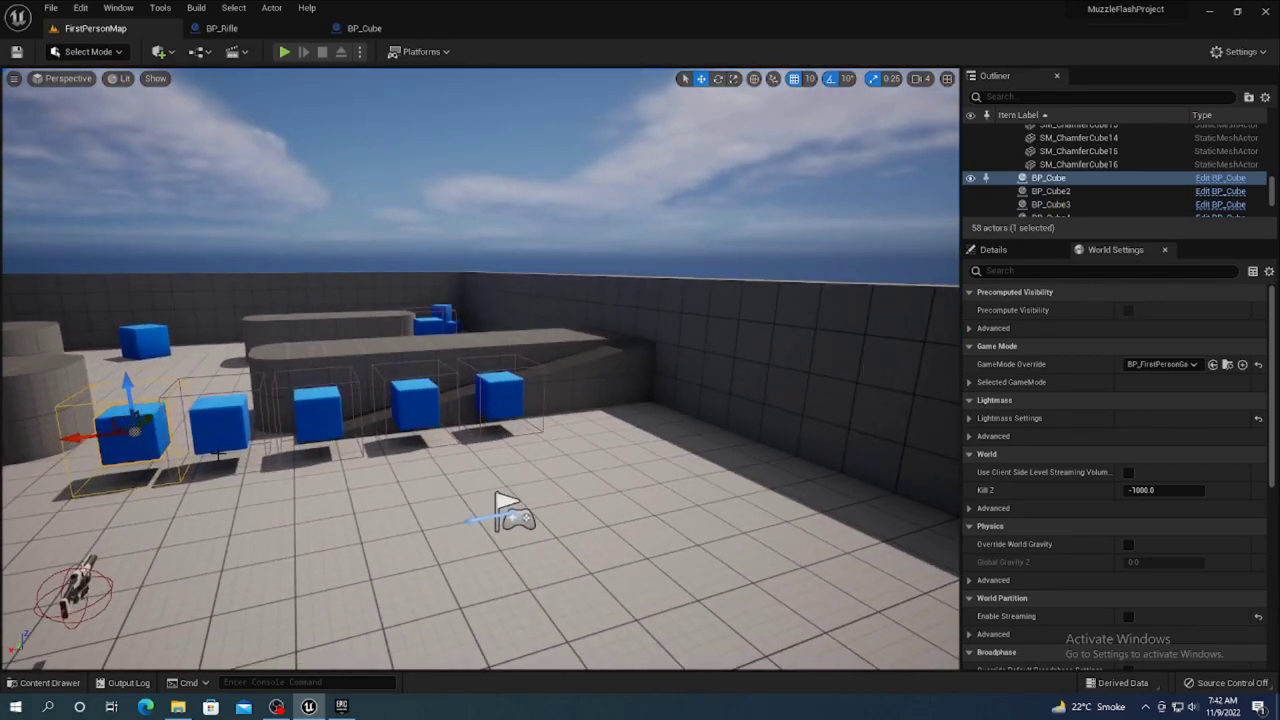
pyautogui.keyDown('ctrl'); pyautogui.click(220, 425); pyautogui.keyUp('ctrl')
pyautogui.keyDown('ctrl'); pyautogui.click(318, 410); pyautogui.keyUp('ctrl')
pyautogui.keyDown('ctrl'); pyautogui.click(415, 402); pyautogui.keyUp('ctrl')
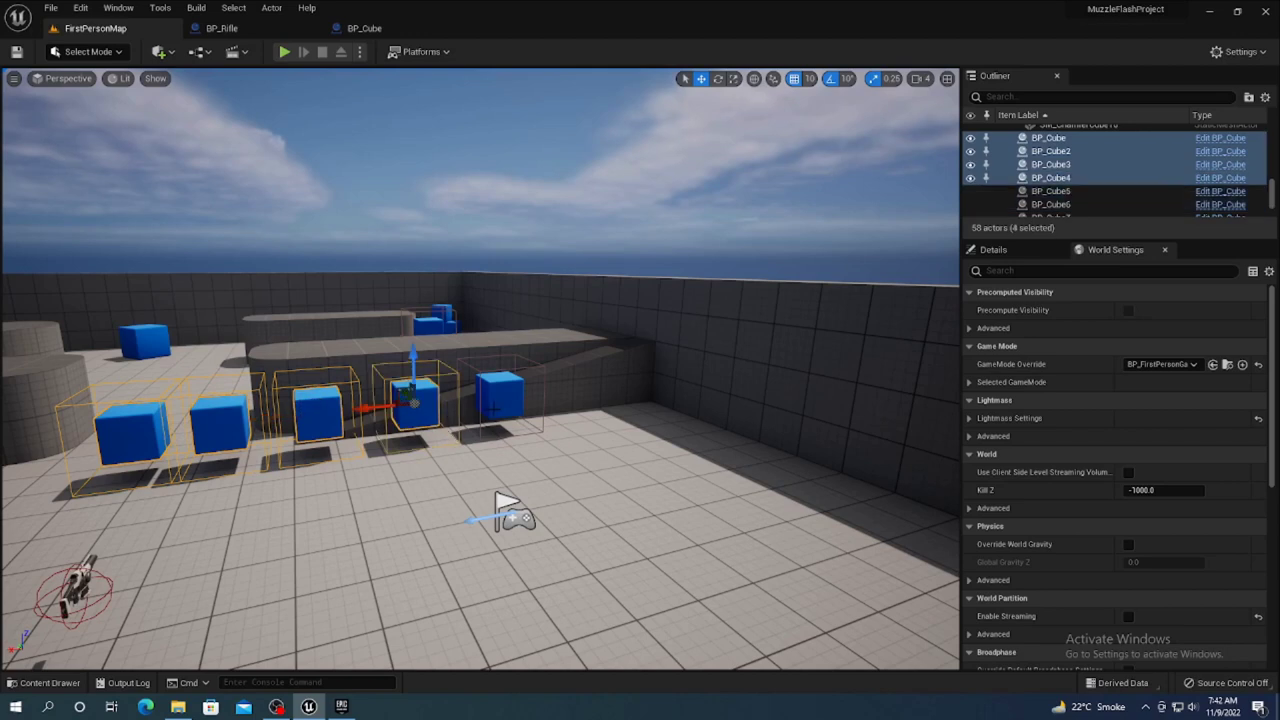
pyautogui.keyDown('ctrl'); pyautogui.click(500, 395); pyautogui.keyUp('ctrl')
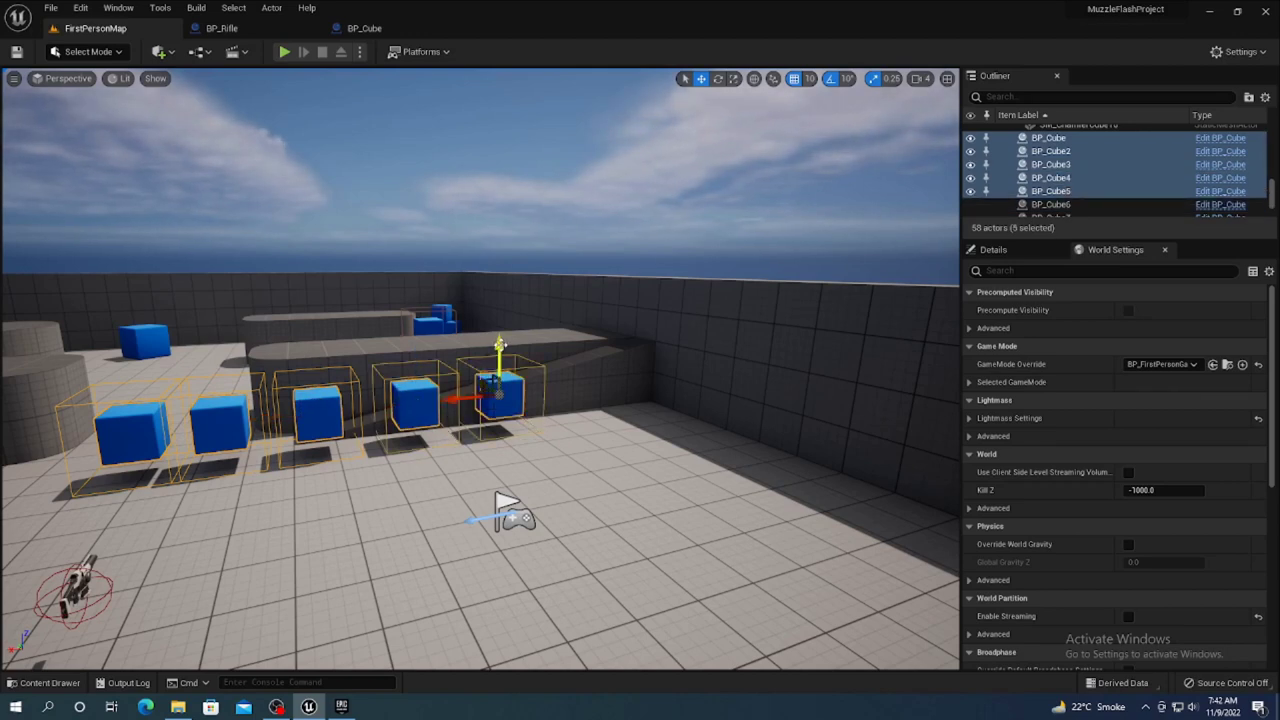
pyautogui.moveTo(500, 348); pyautogui.dragTo(500, 365)
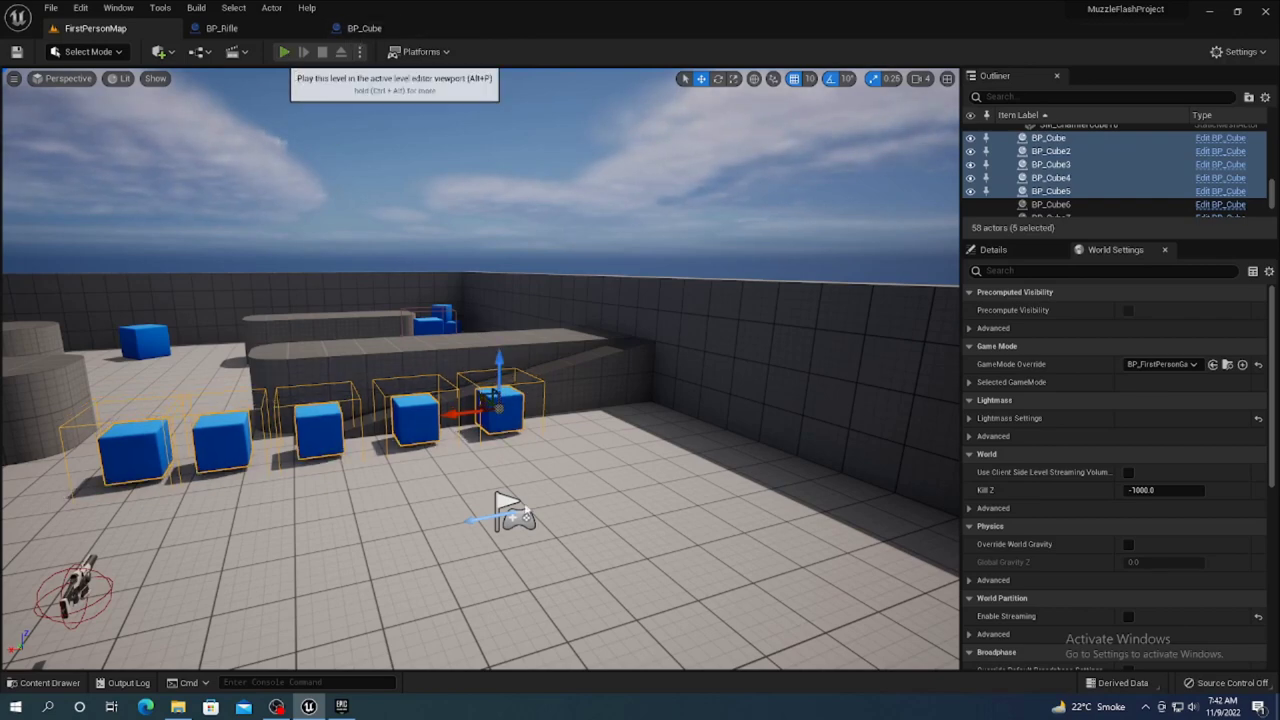
# - Play the level, grab the rifle and shoot every BP_Cube copy to watch them explode and vanish
pyautogui.click(284, 51)
pyautogui.press('w')
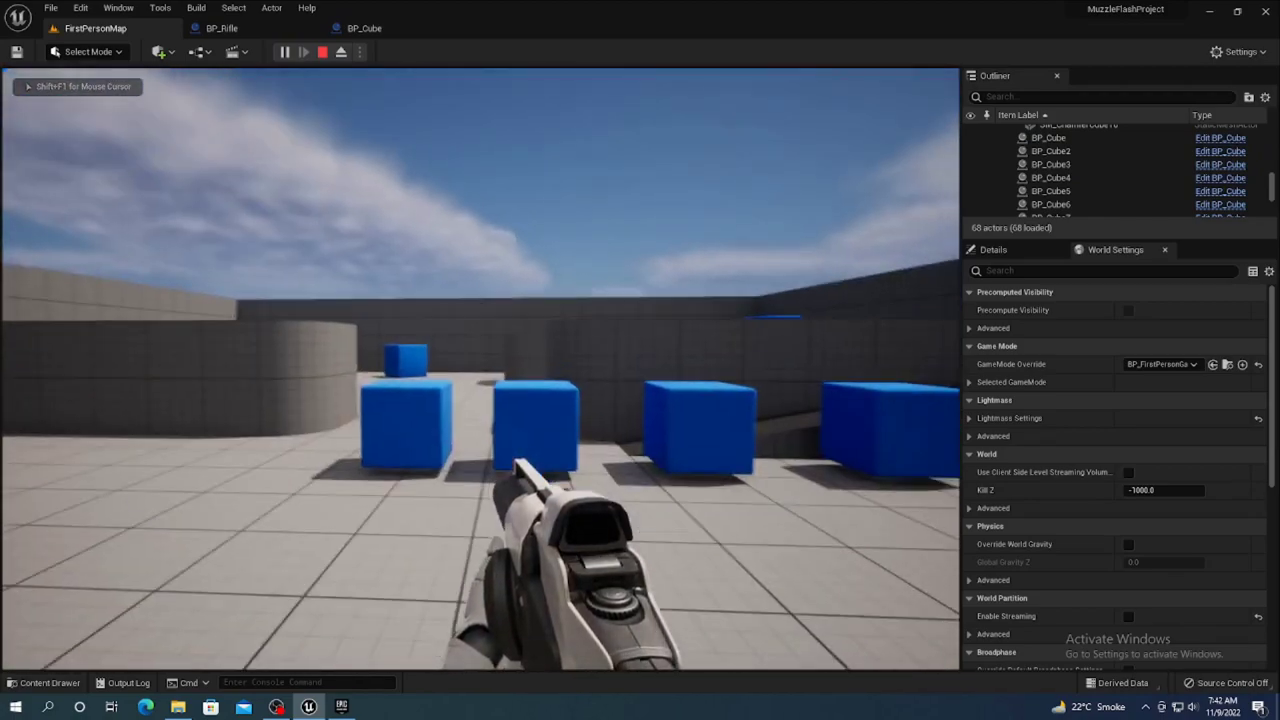
pyautogui.click(480, 368)
pyautogui.click(480, 368)
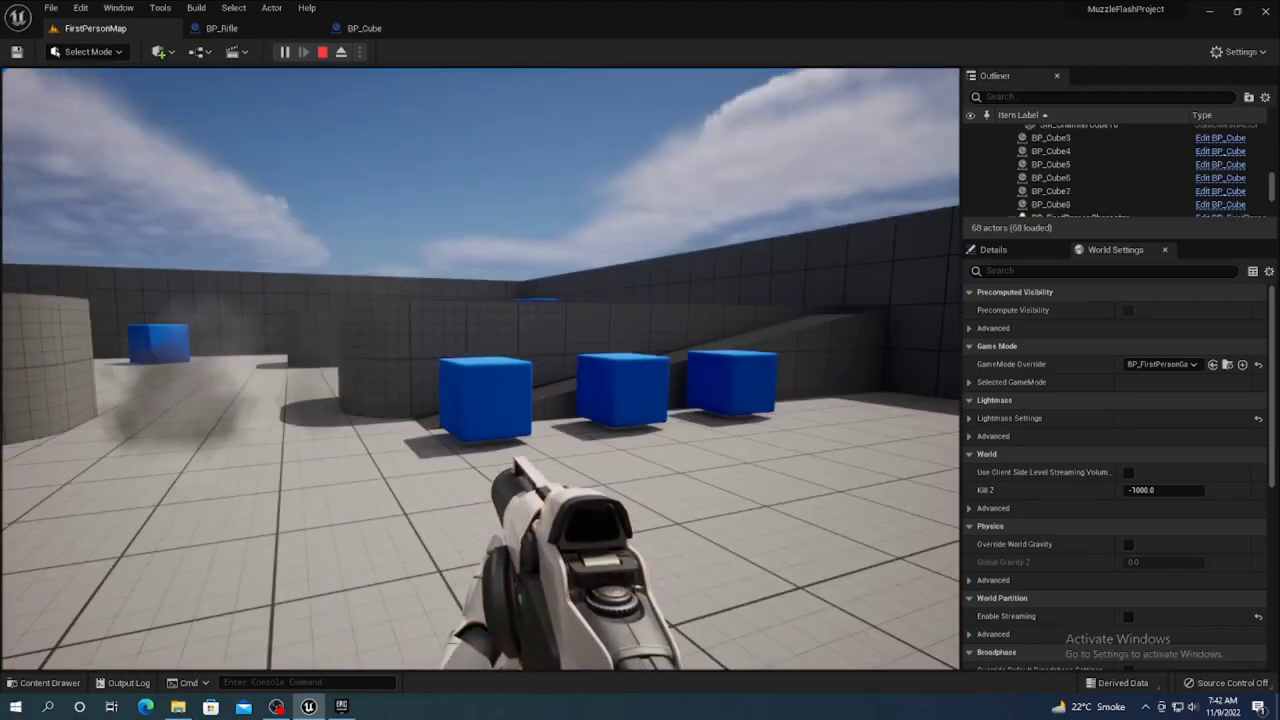
pyautogui.click(480, 368)
pyautogui.click(480, 368)
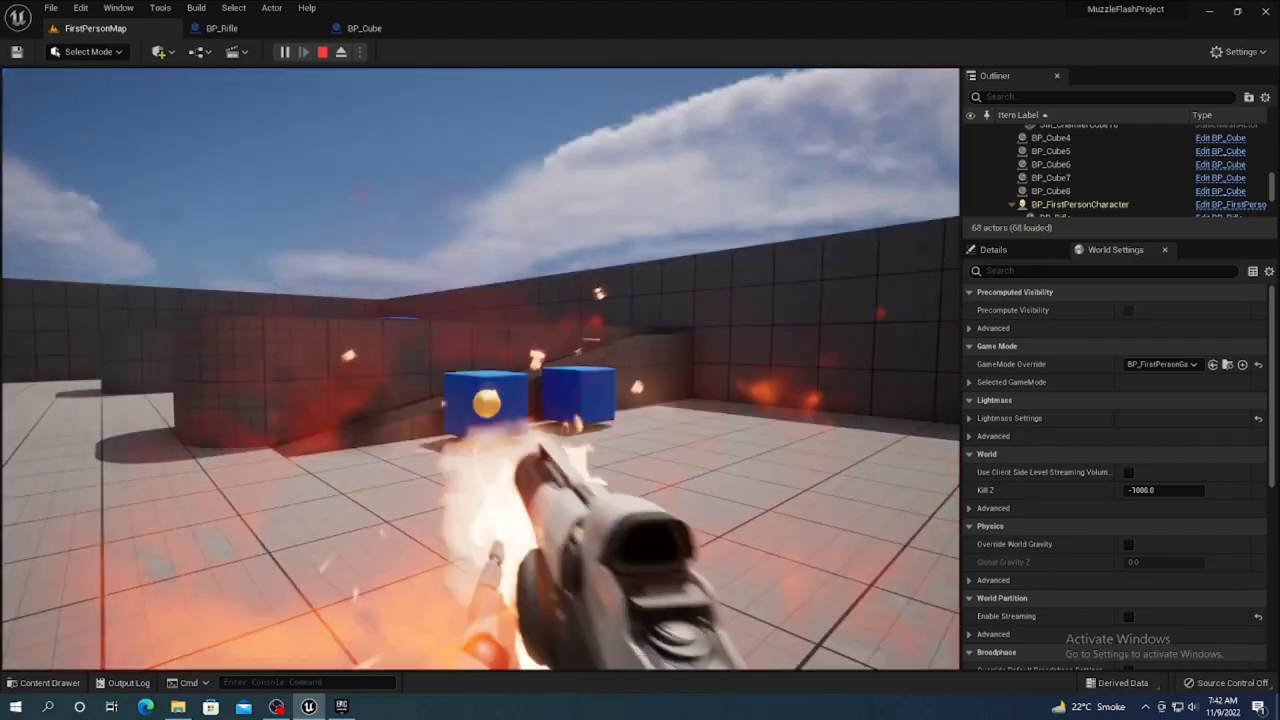
pyautogui.click(480, 368)
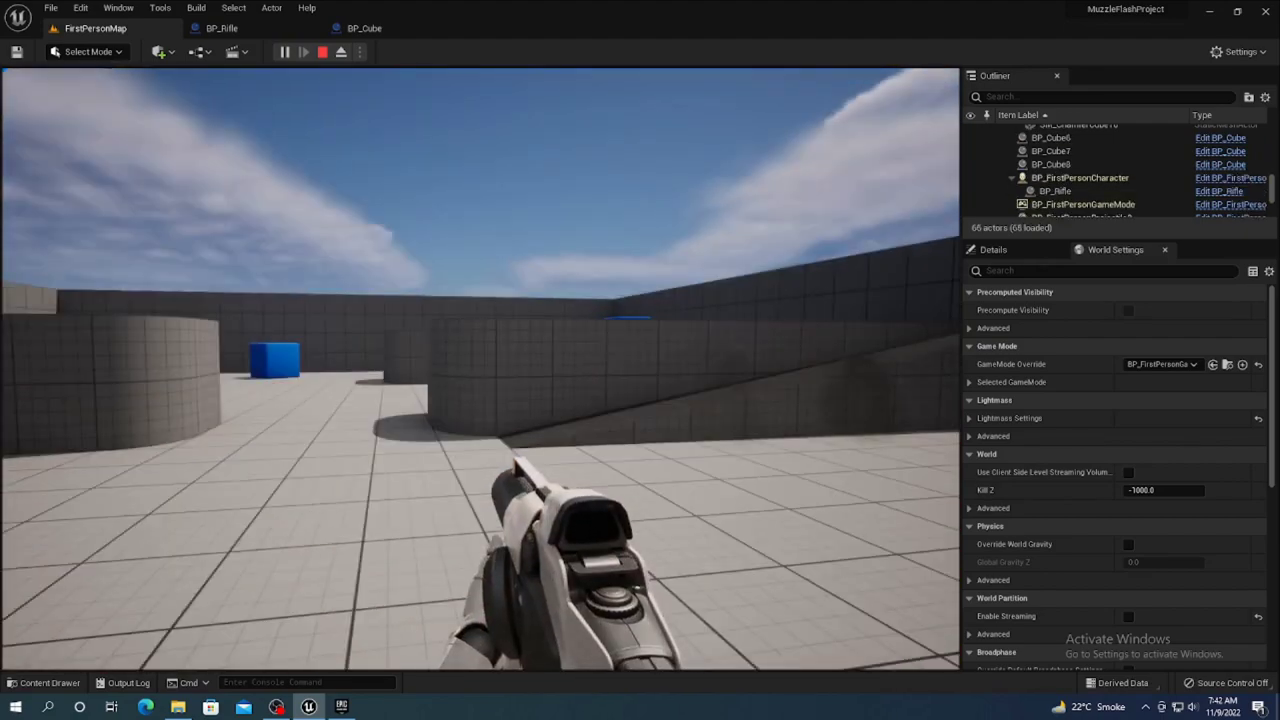
pyautogui.click(480, 368)
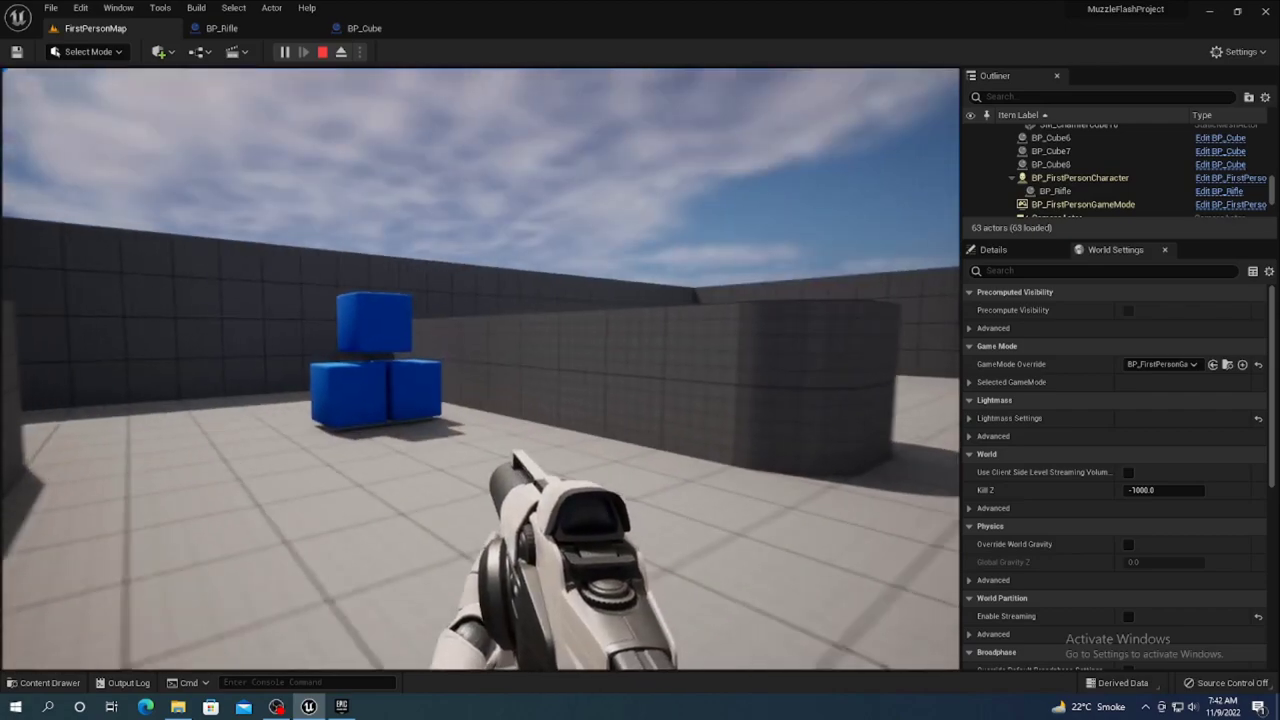
pyautogui.click(480, 368)
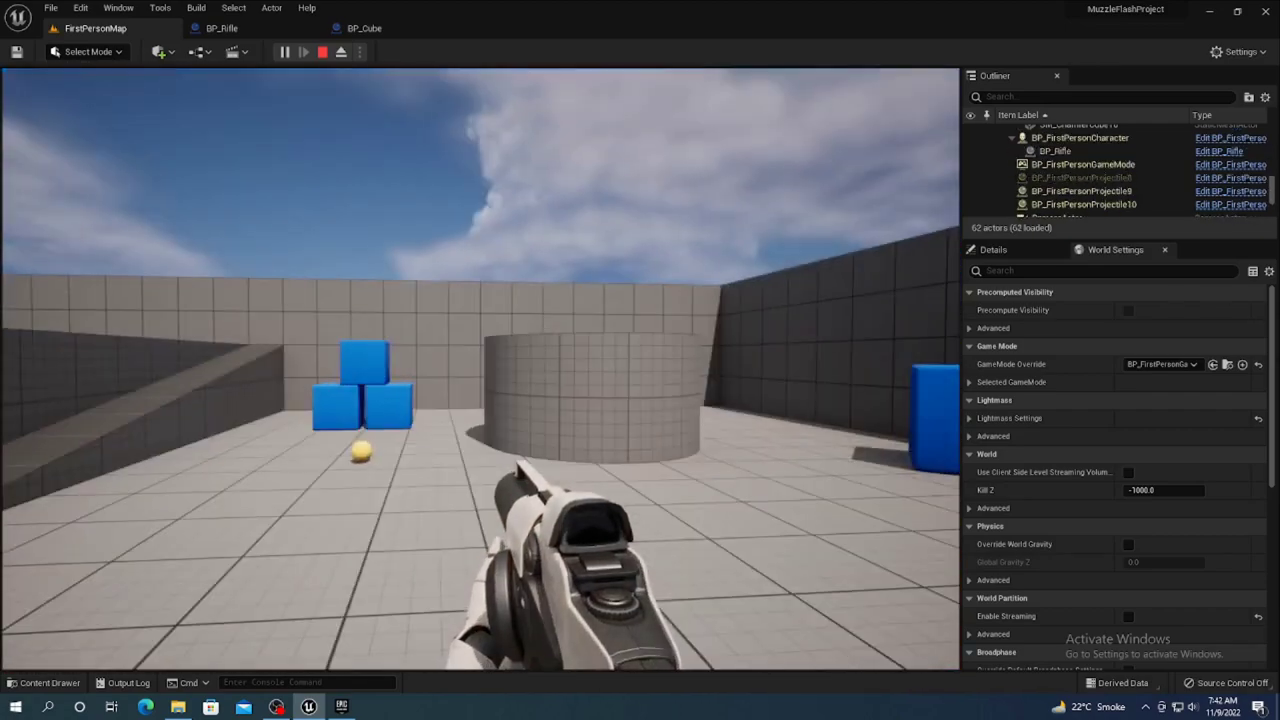
pyautogui.click(480, 368)
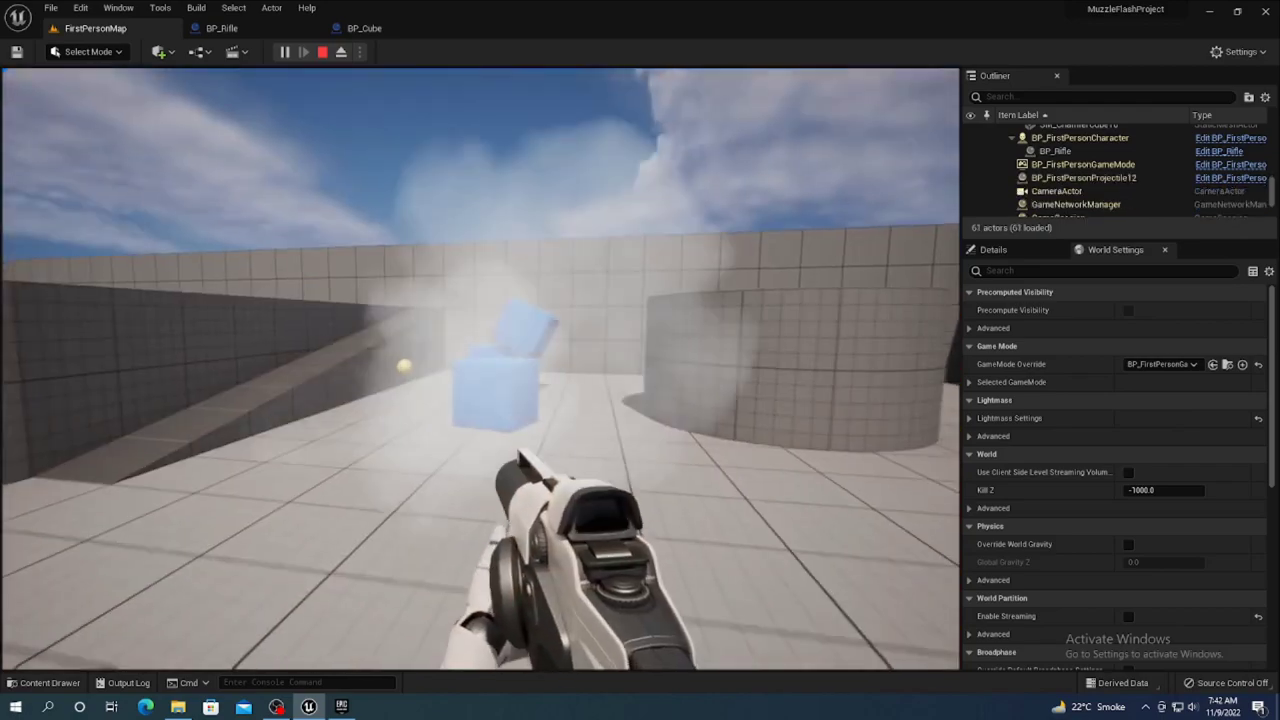
pyautogui.click(480, 368)
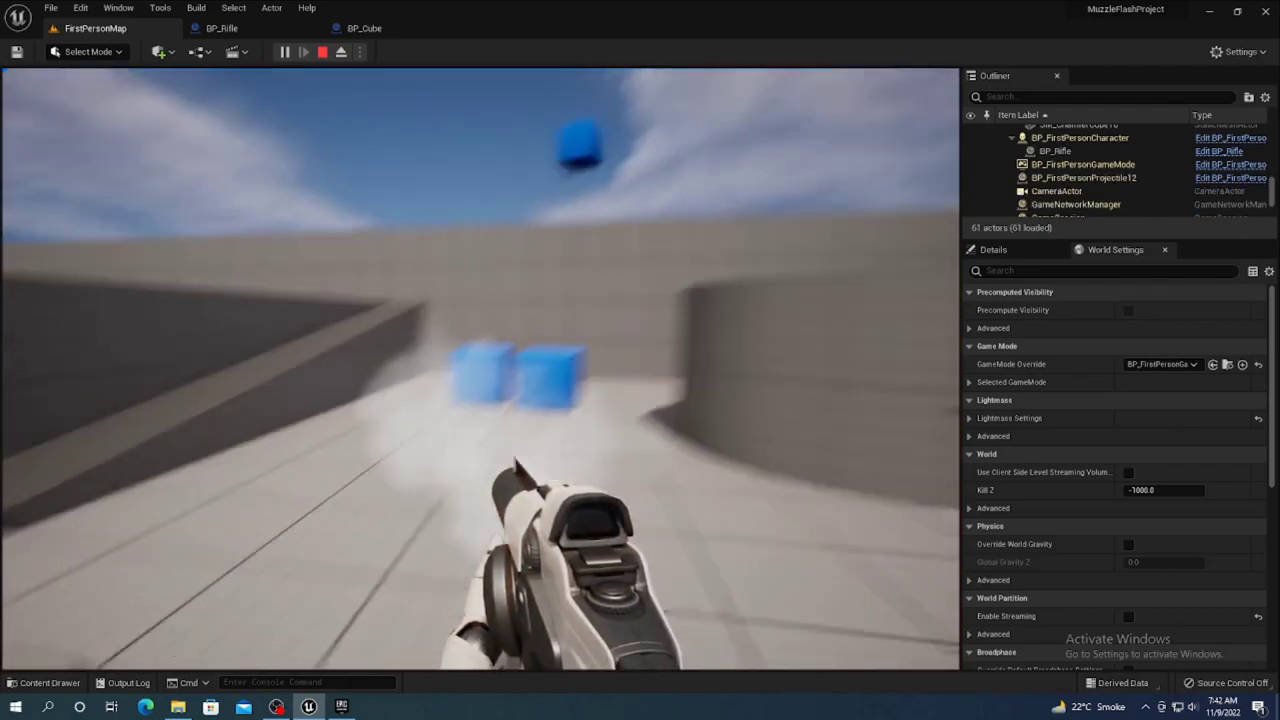
pyautogui.click(480, 368)
pyautogui.click(480, 368)
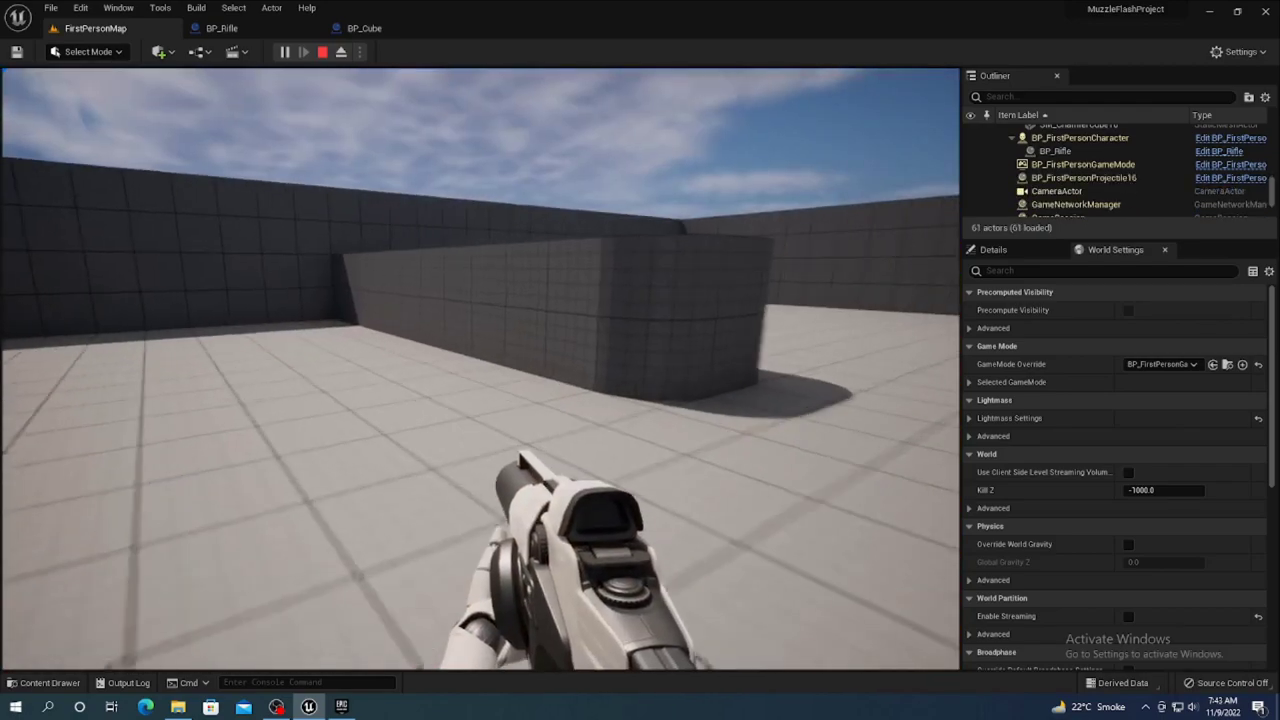
pyautogui.click(480, 368)
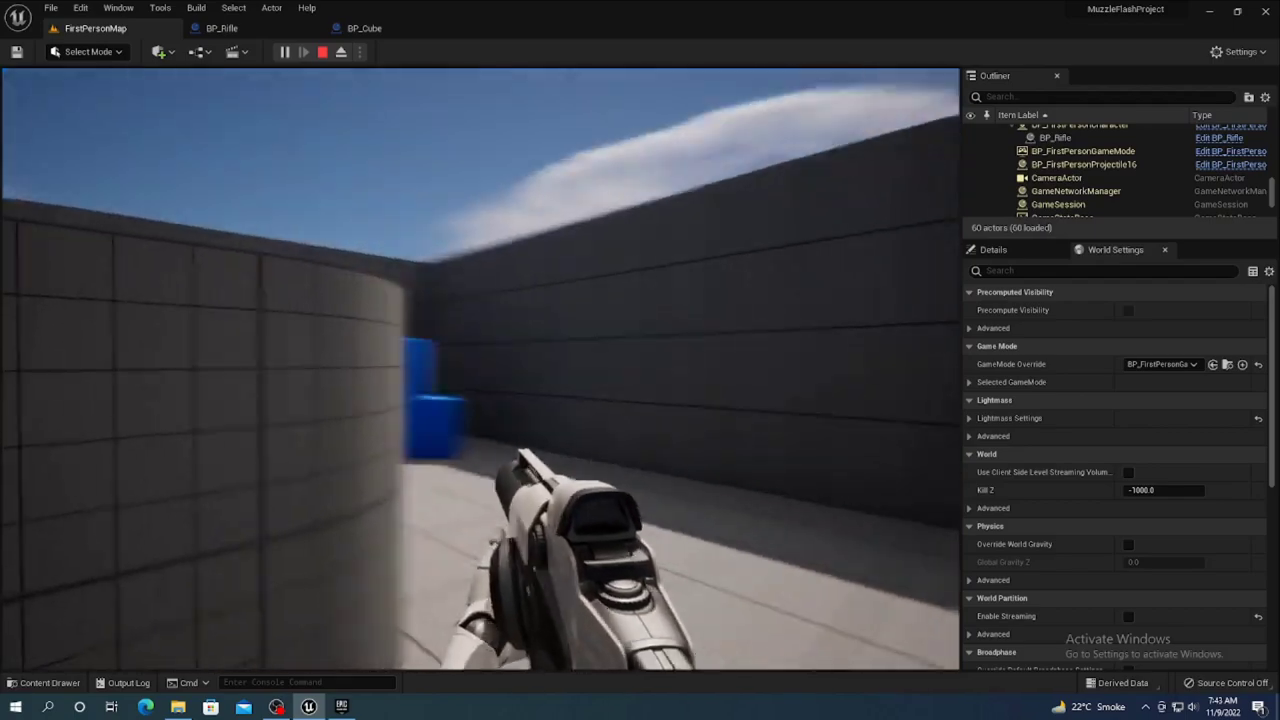
pyautogui.click(480, 368)
pyautogui.click(480, 368)
pyautogui.click(480, 368)
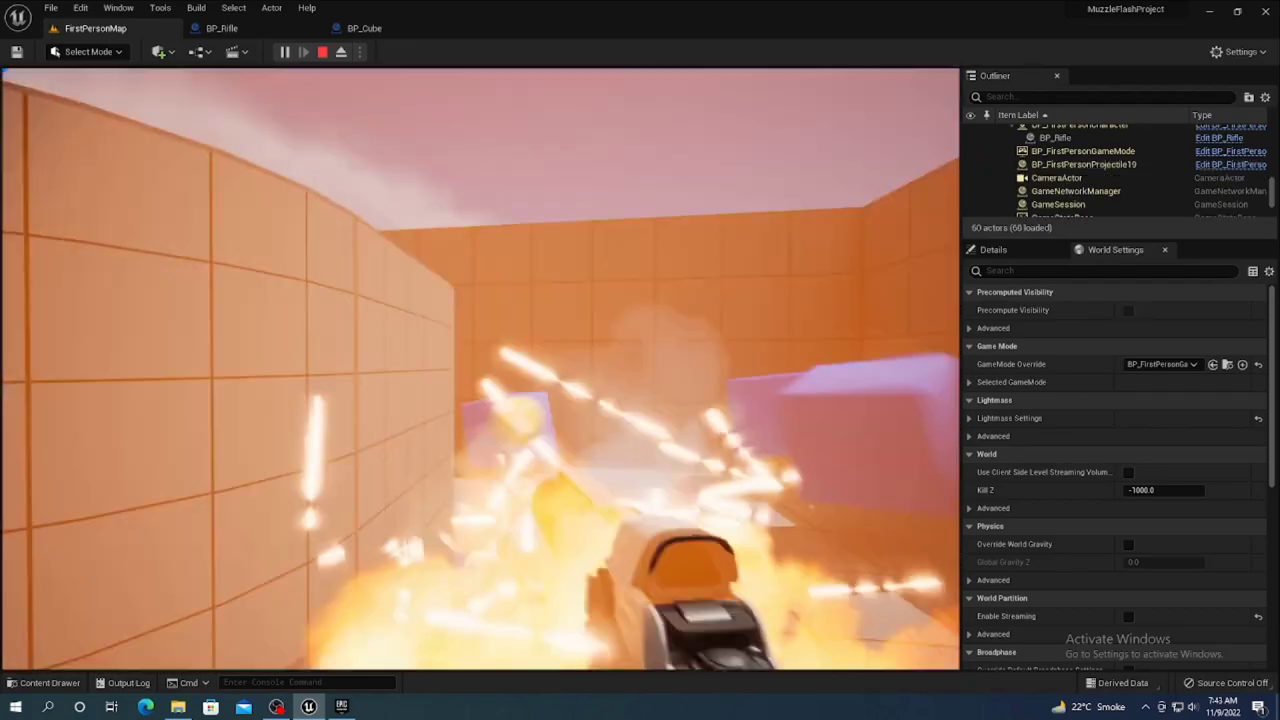
pyautogui.click(480, 368)
pyautogui.click(480, 368)
pyautogui.click(480, 368)
pyautogui.click(480, 368)
pyautogui.click(480, 368)
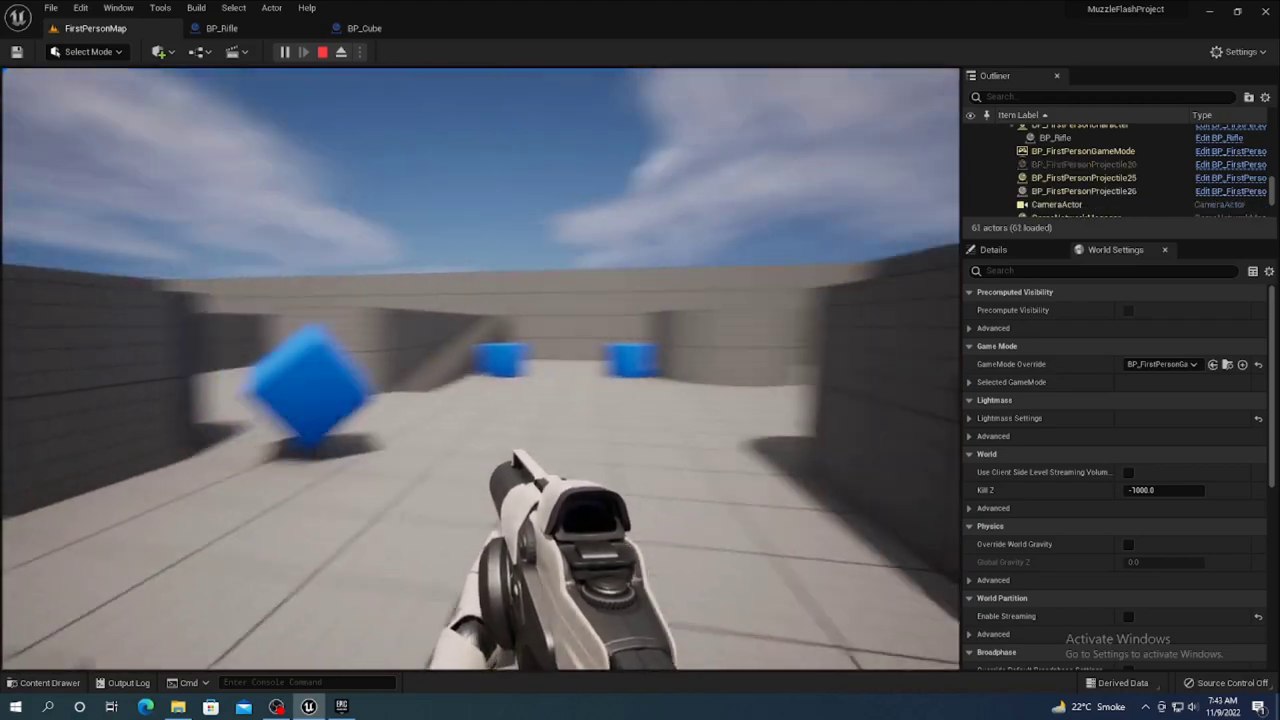
pyautogui.click(480, 368)
pyautogui.click(480, 368)
pyautogui.click(480, 368)
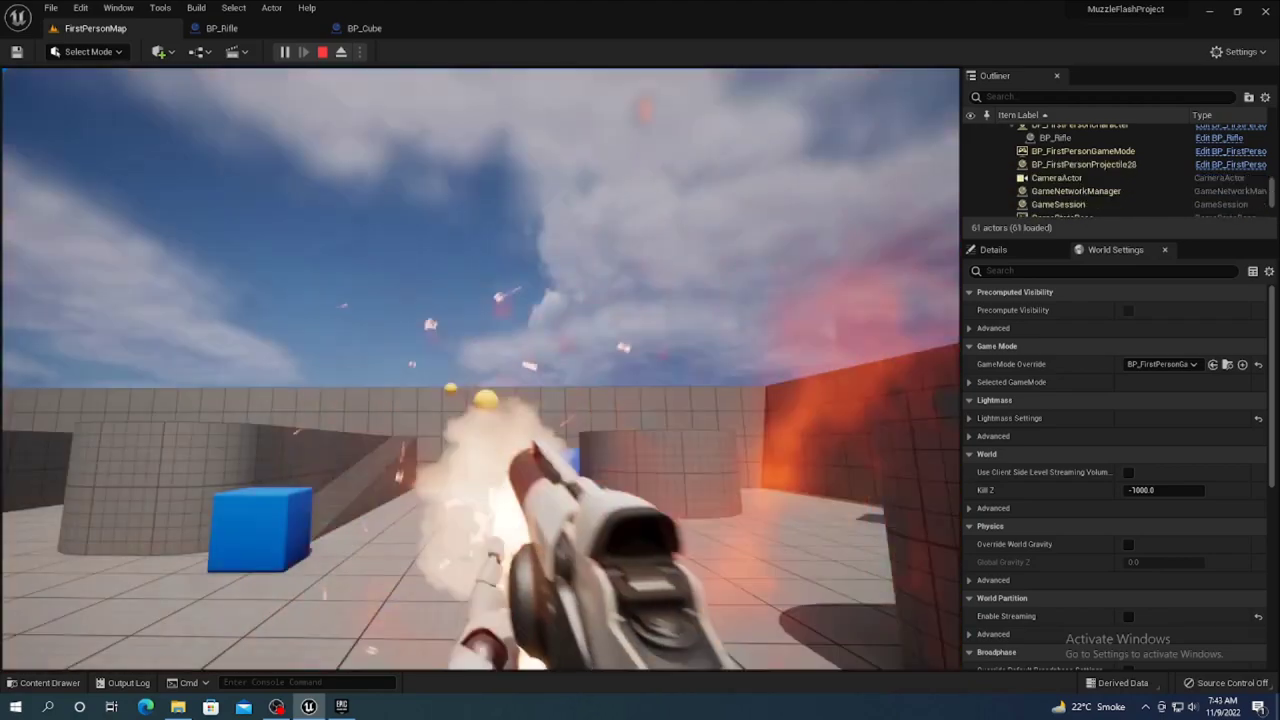
pyautogui.click(480, 368)
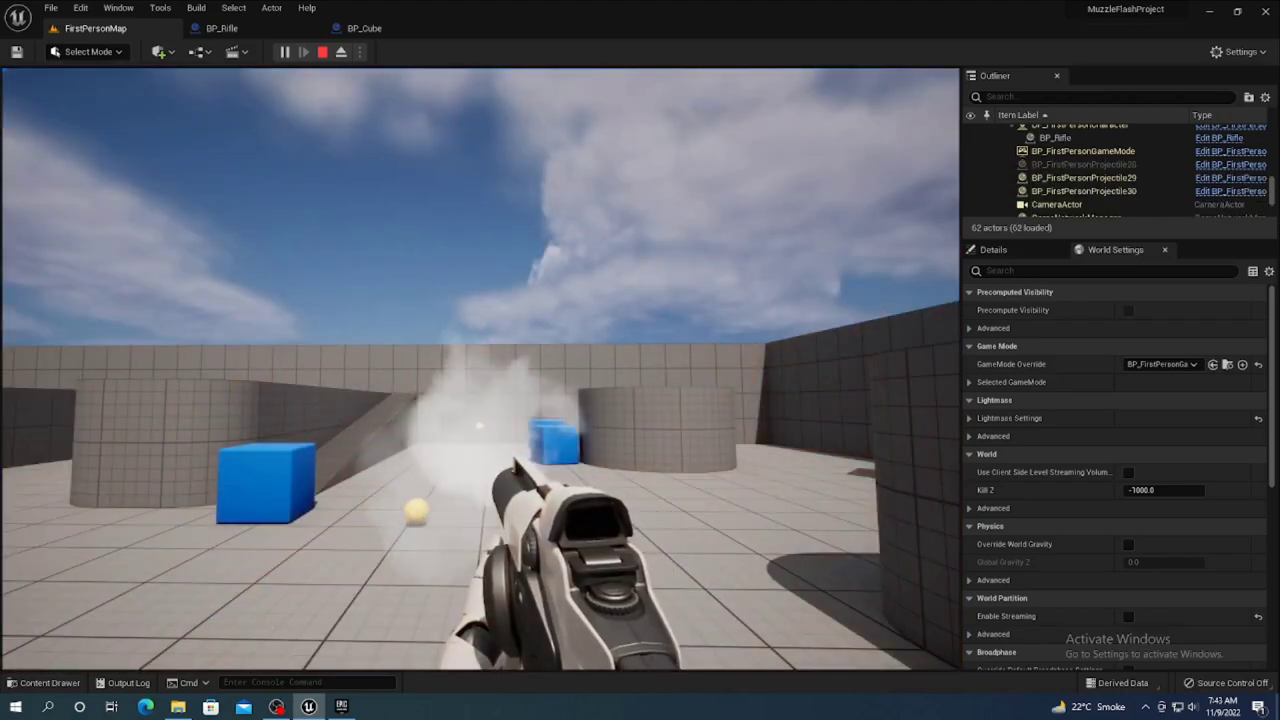
pyautogui.click(480, 368)
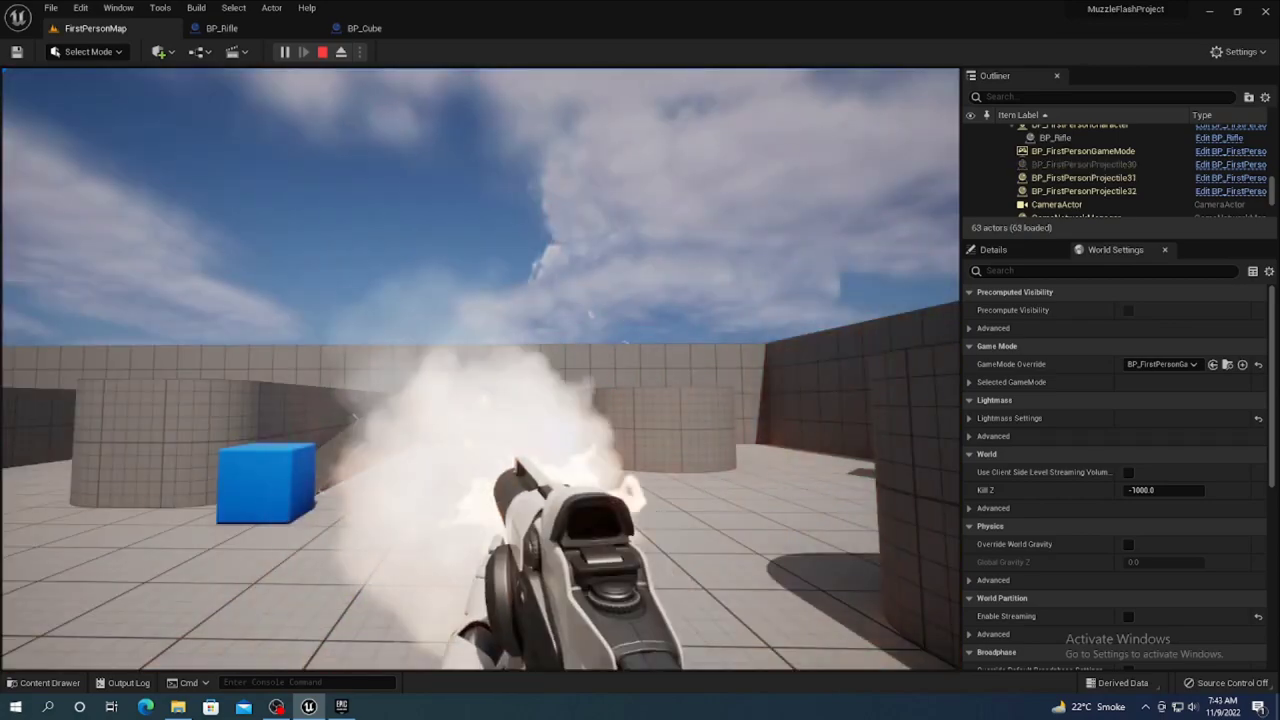
pyautogui.click(480, 368)
pyautogui.click(480, 368)
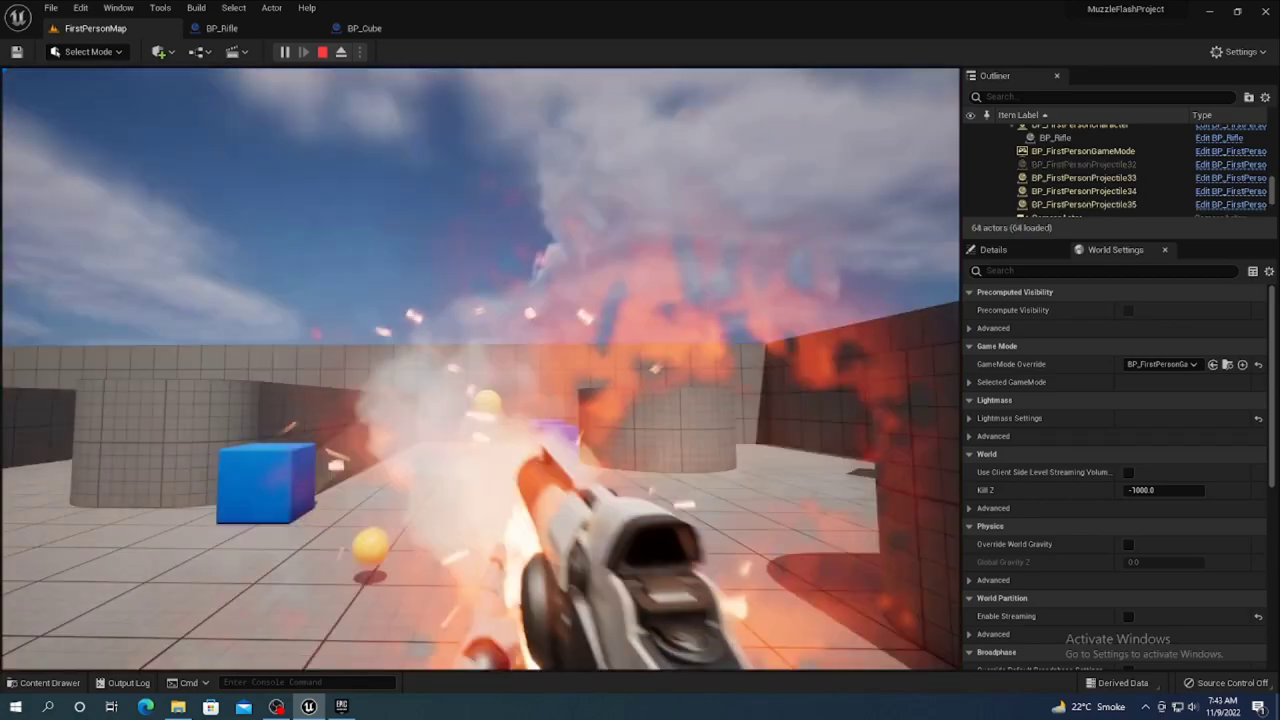
pyautogui.click(480, 368)
pyautogui.click(480, 368)
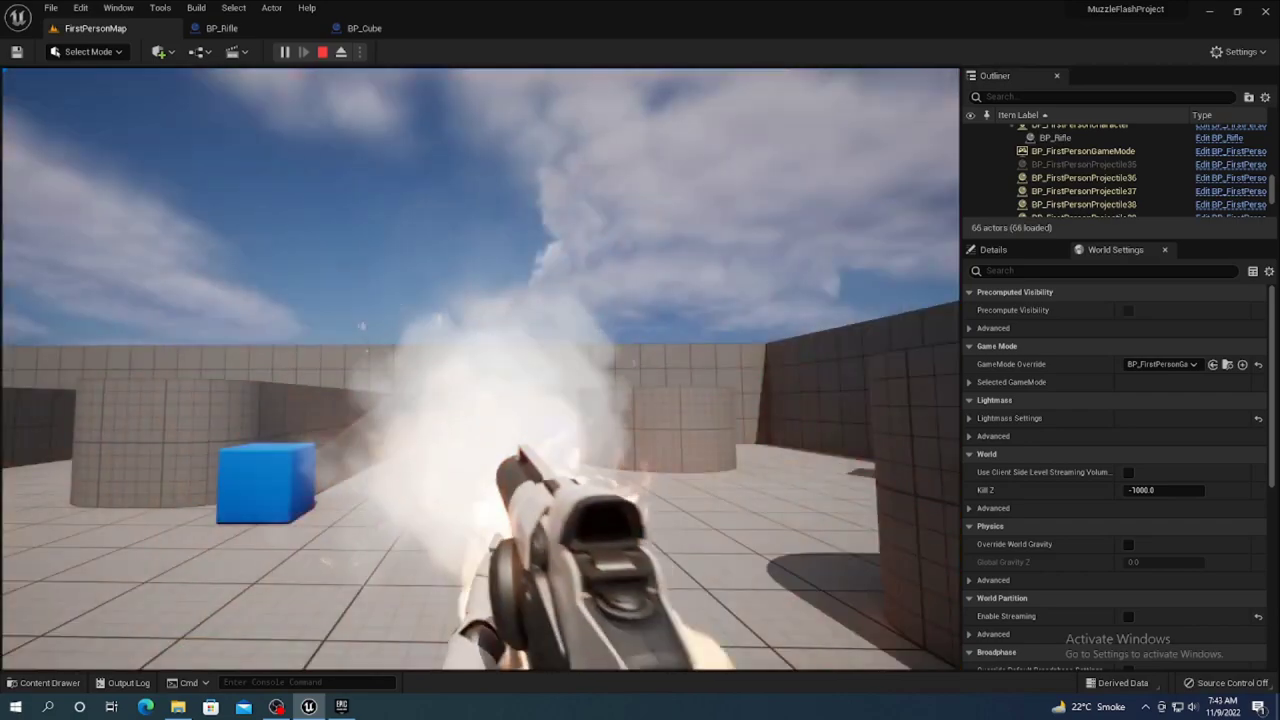
pyautogui.click(480, 368)
pyautogui.click(480, 368)
pyautogui.click(480, 368)
pyautogui.click(480, 368)
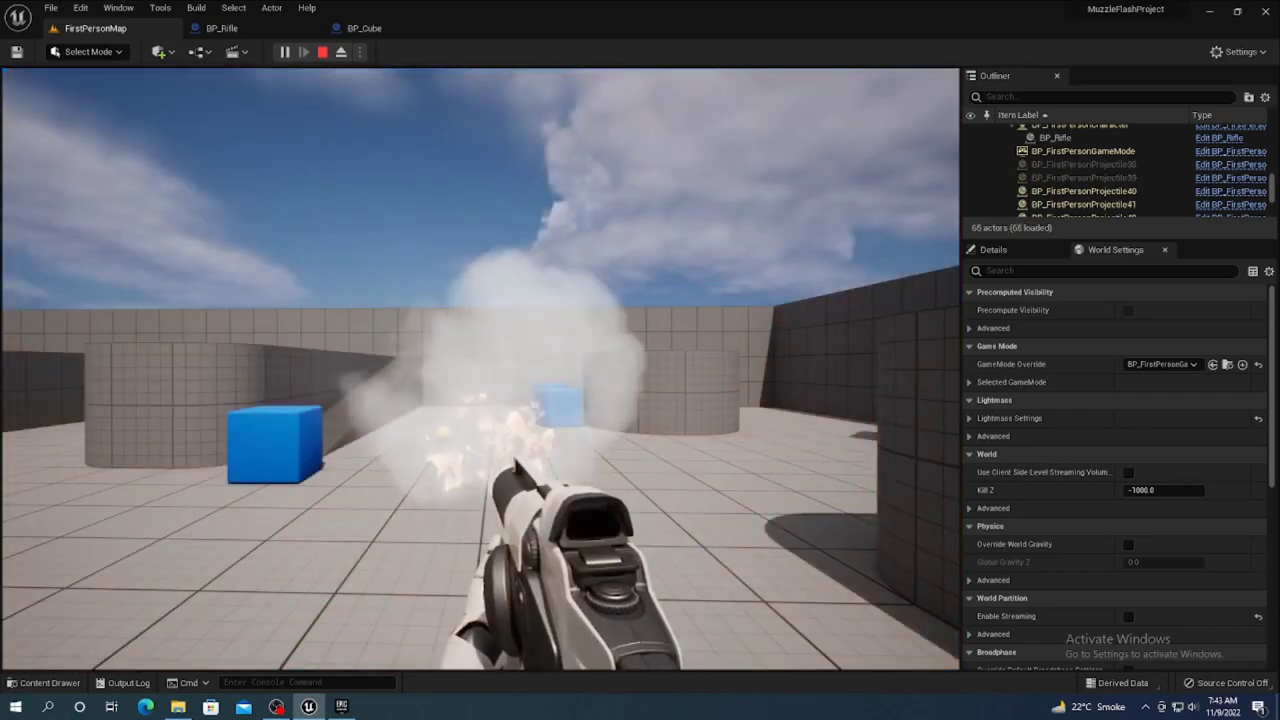